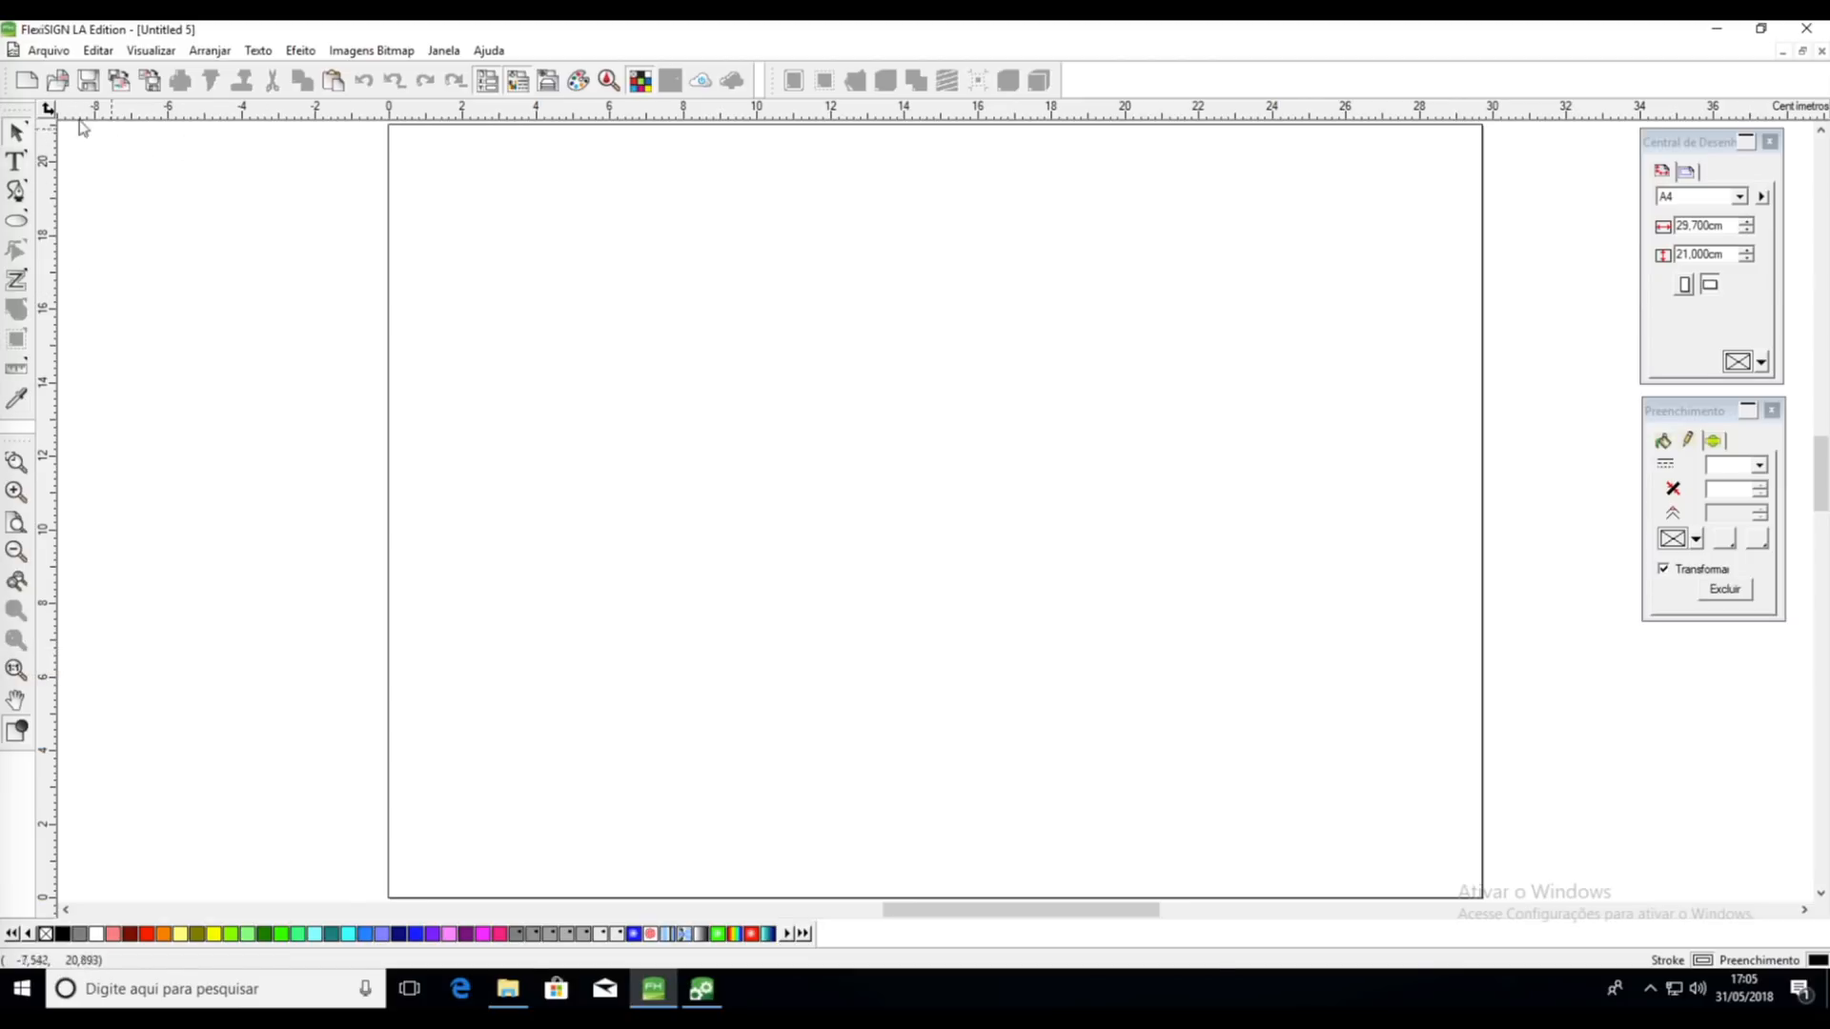
pyautogui.click(1674, 136)
pyautogui.moveTo(1704, 415); pyautogui.dragTo(1706, 416)
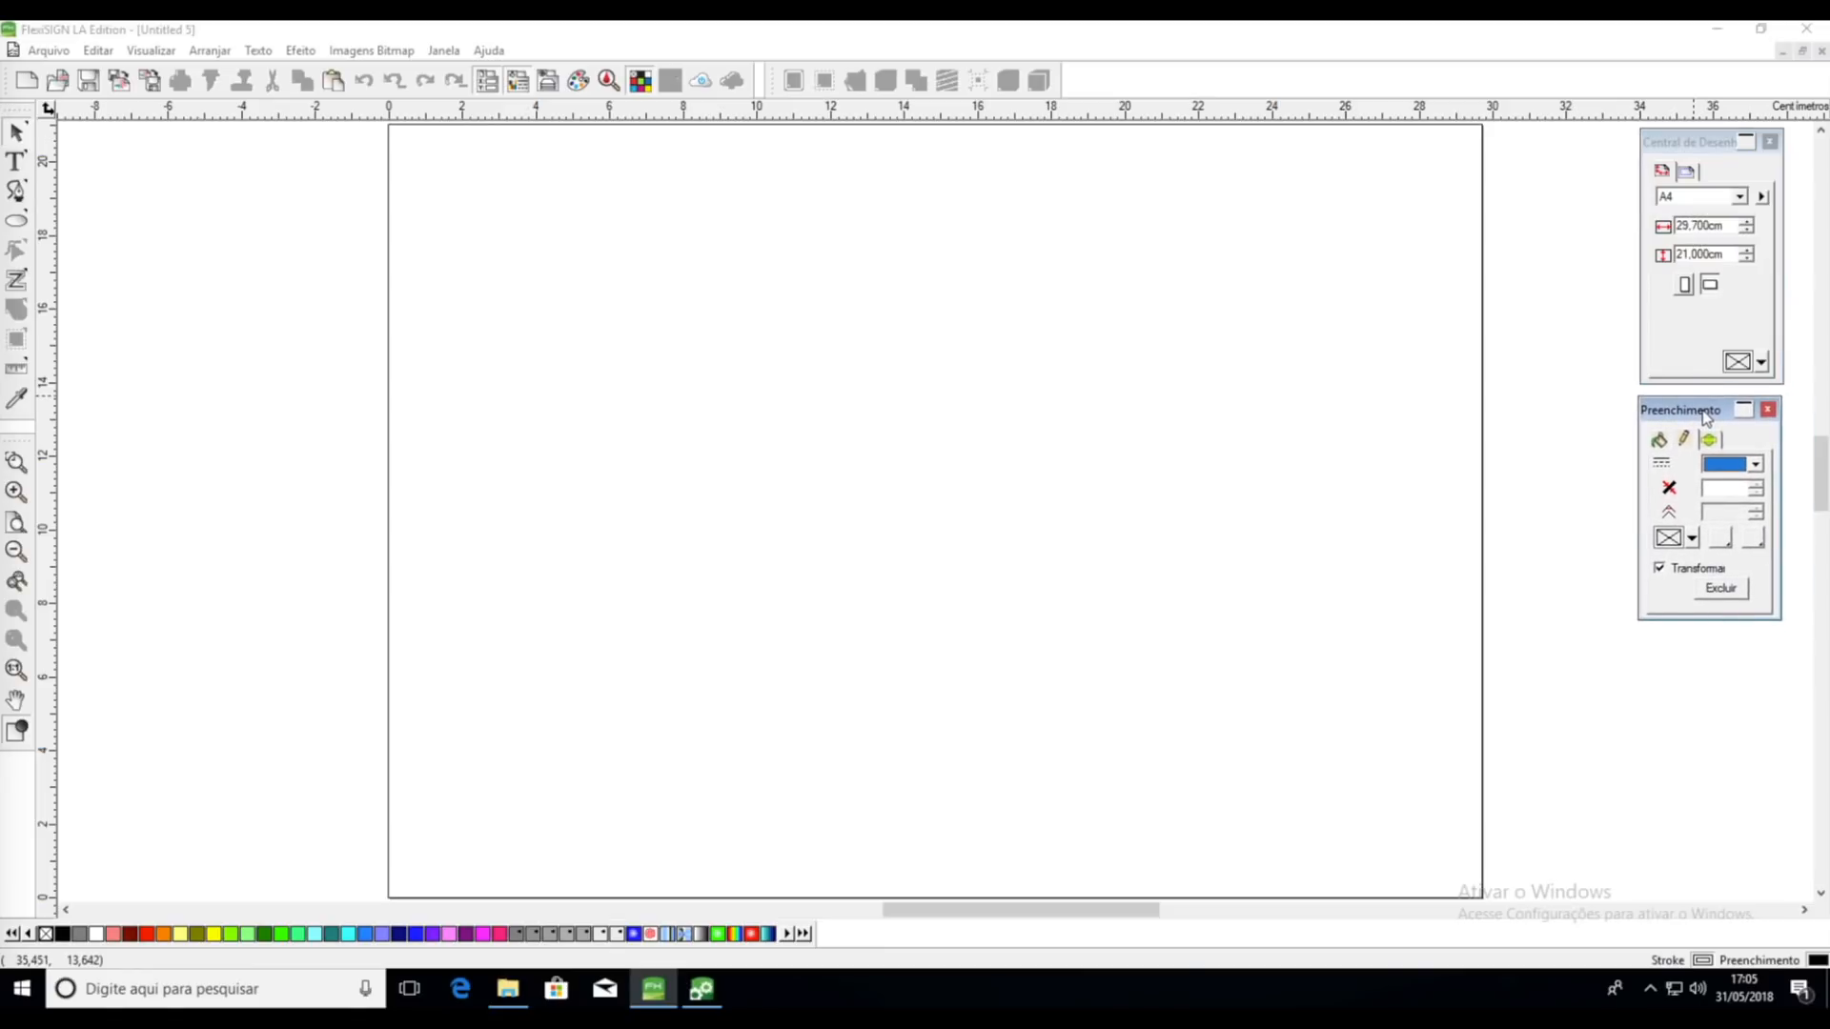
pyautogui.click(1348, 441)
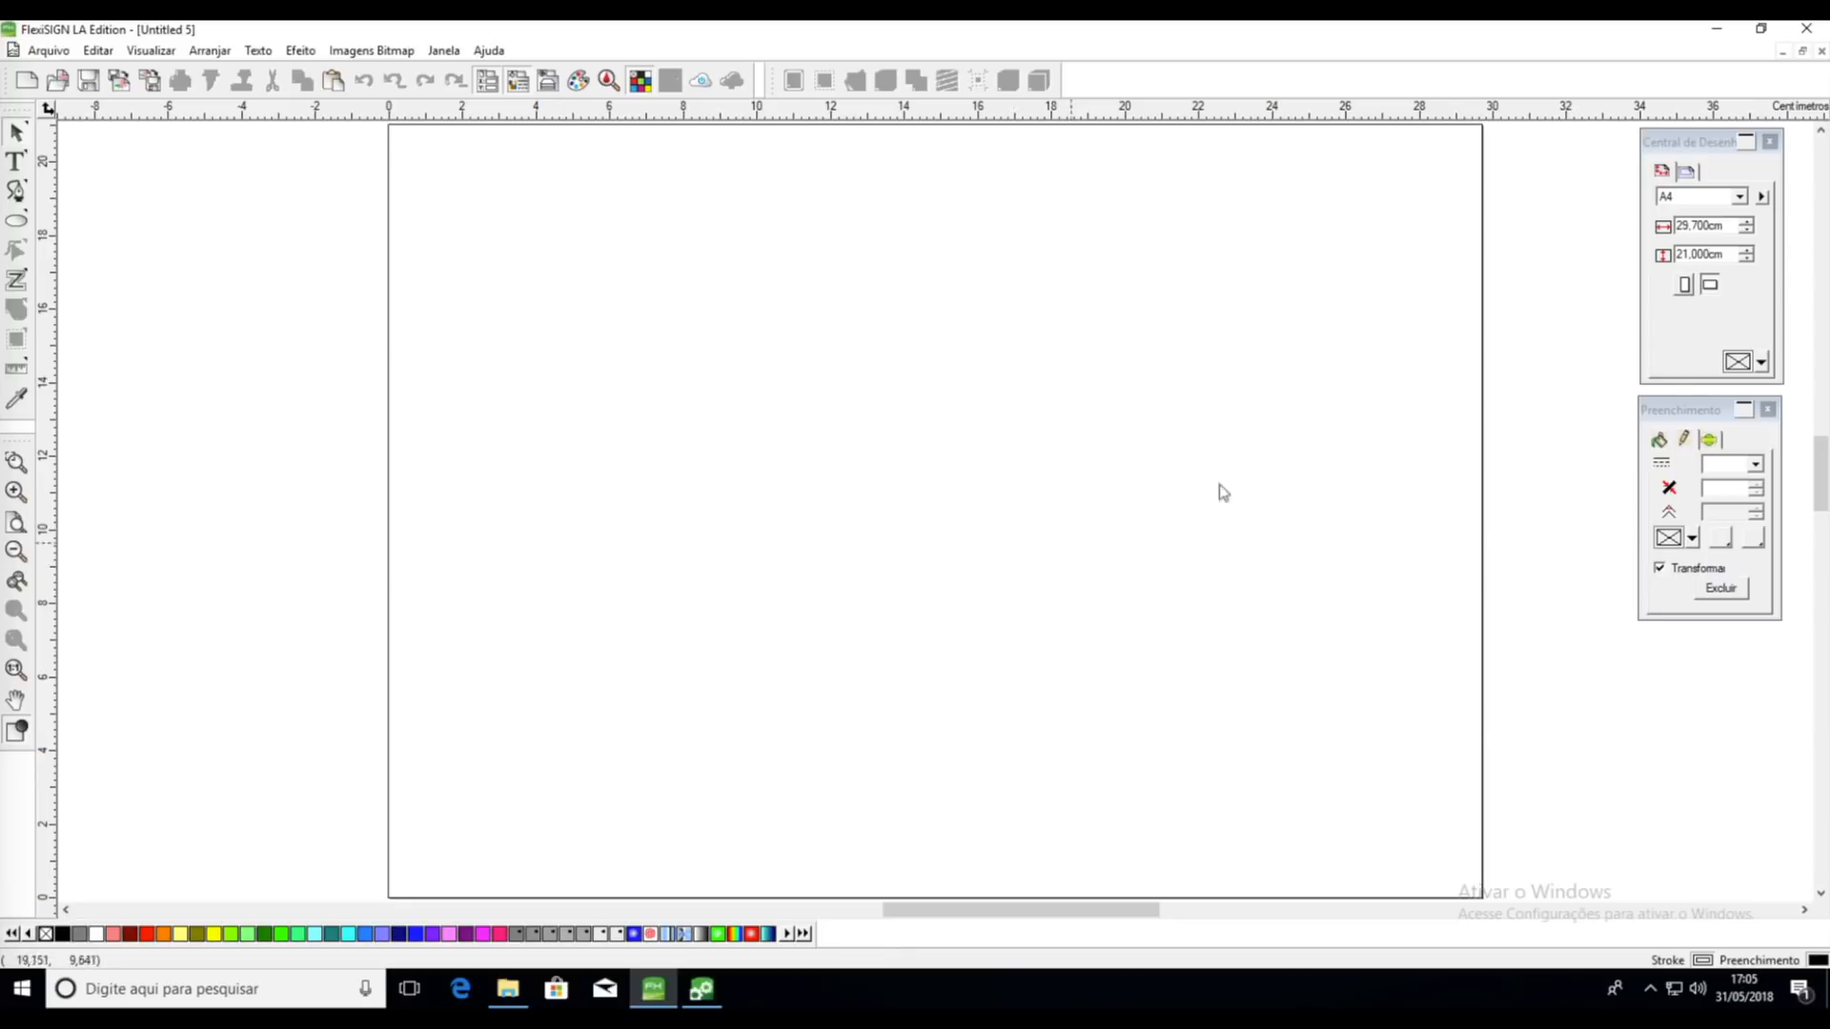
# Choose A4 as the page size of the drawing and check the extra page-size options without applying any
pyautogui.click(1719, 201)
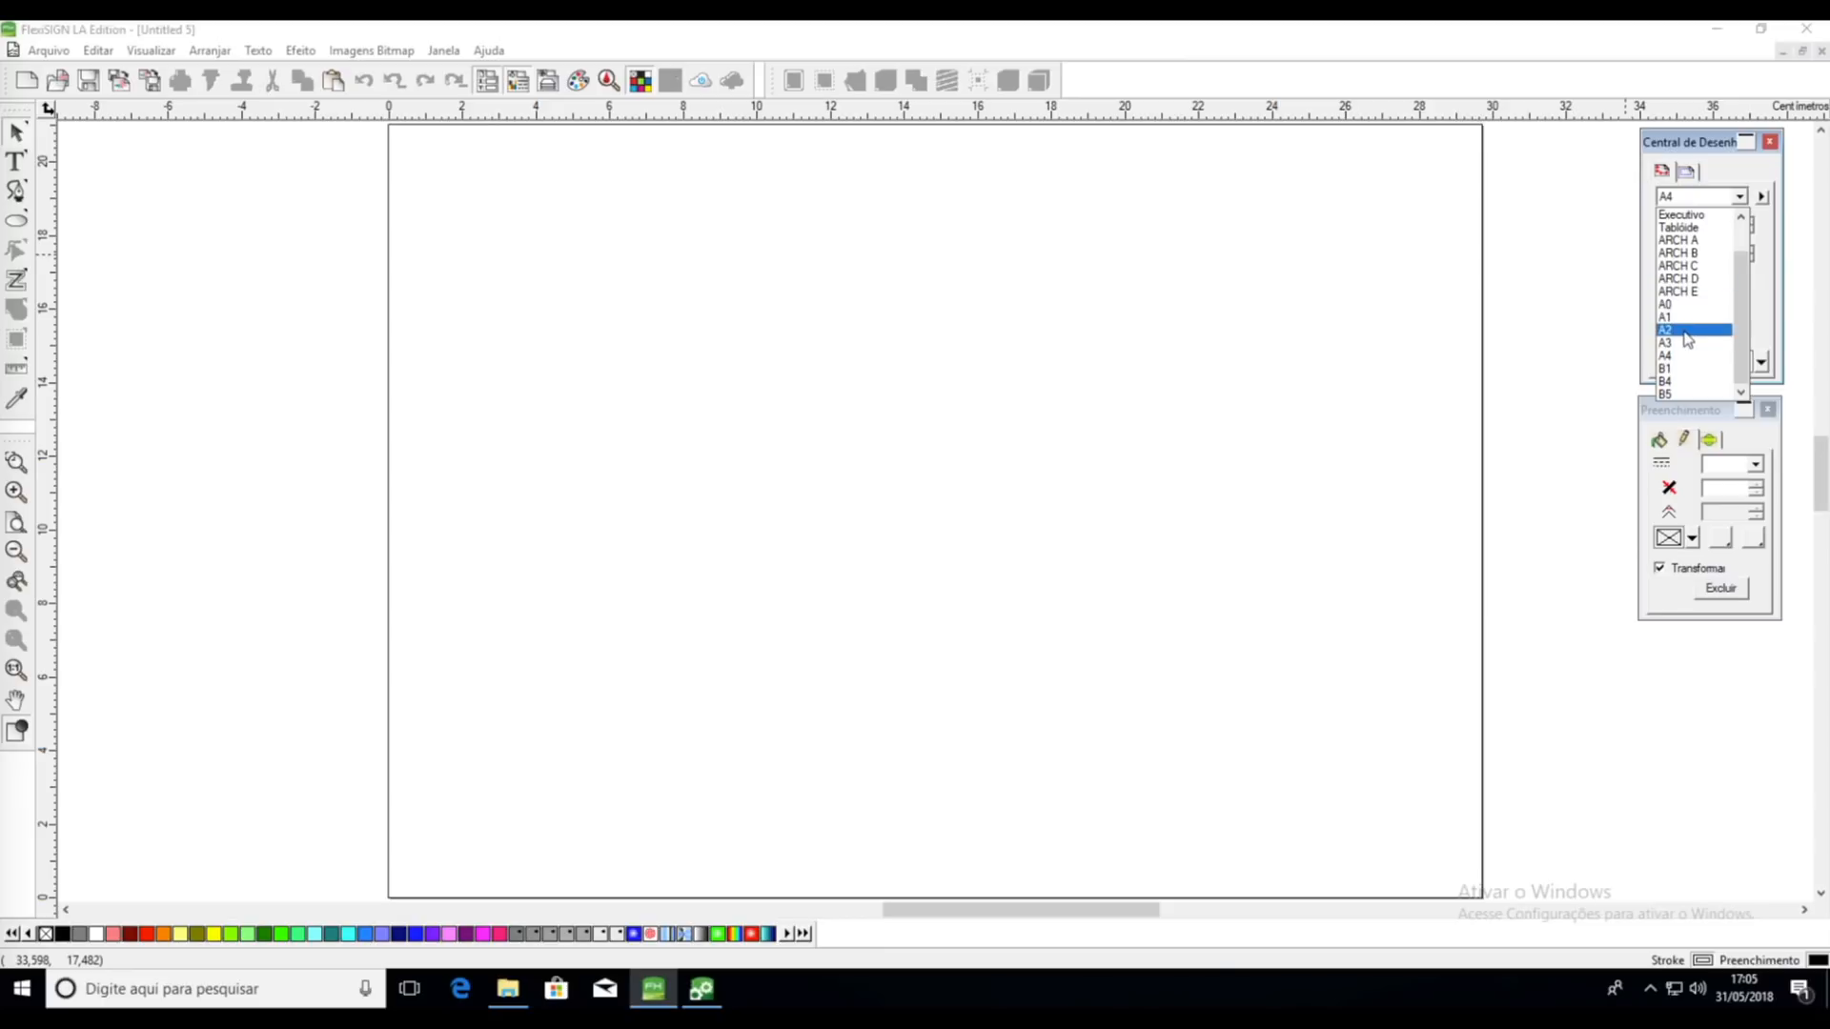
pyautogui.click(1687, 358)
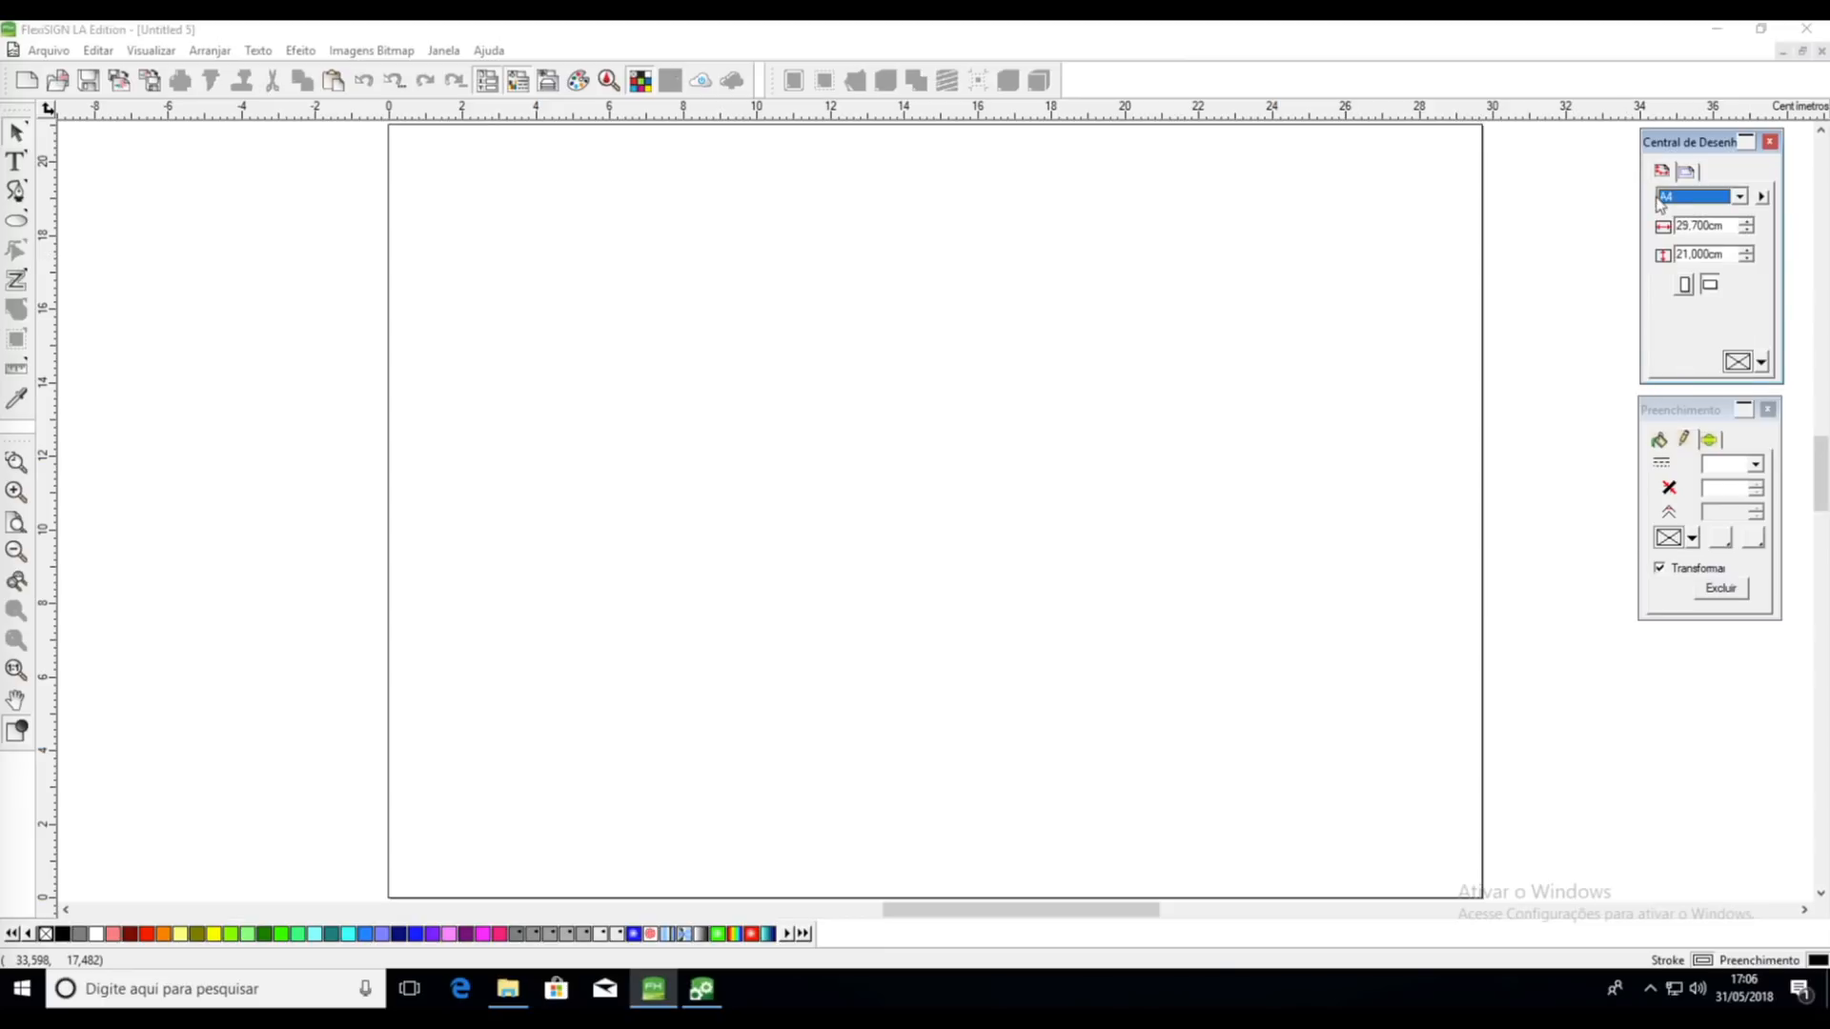
pyautogui.click(1761, 200)
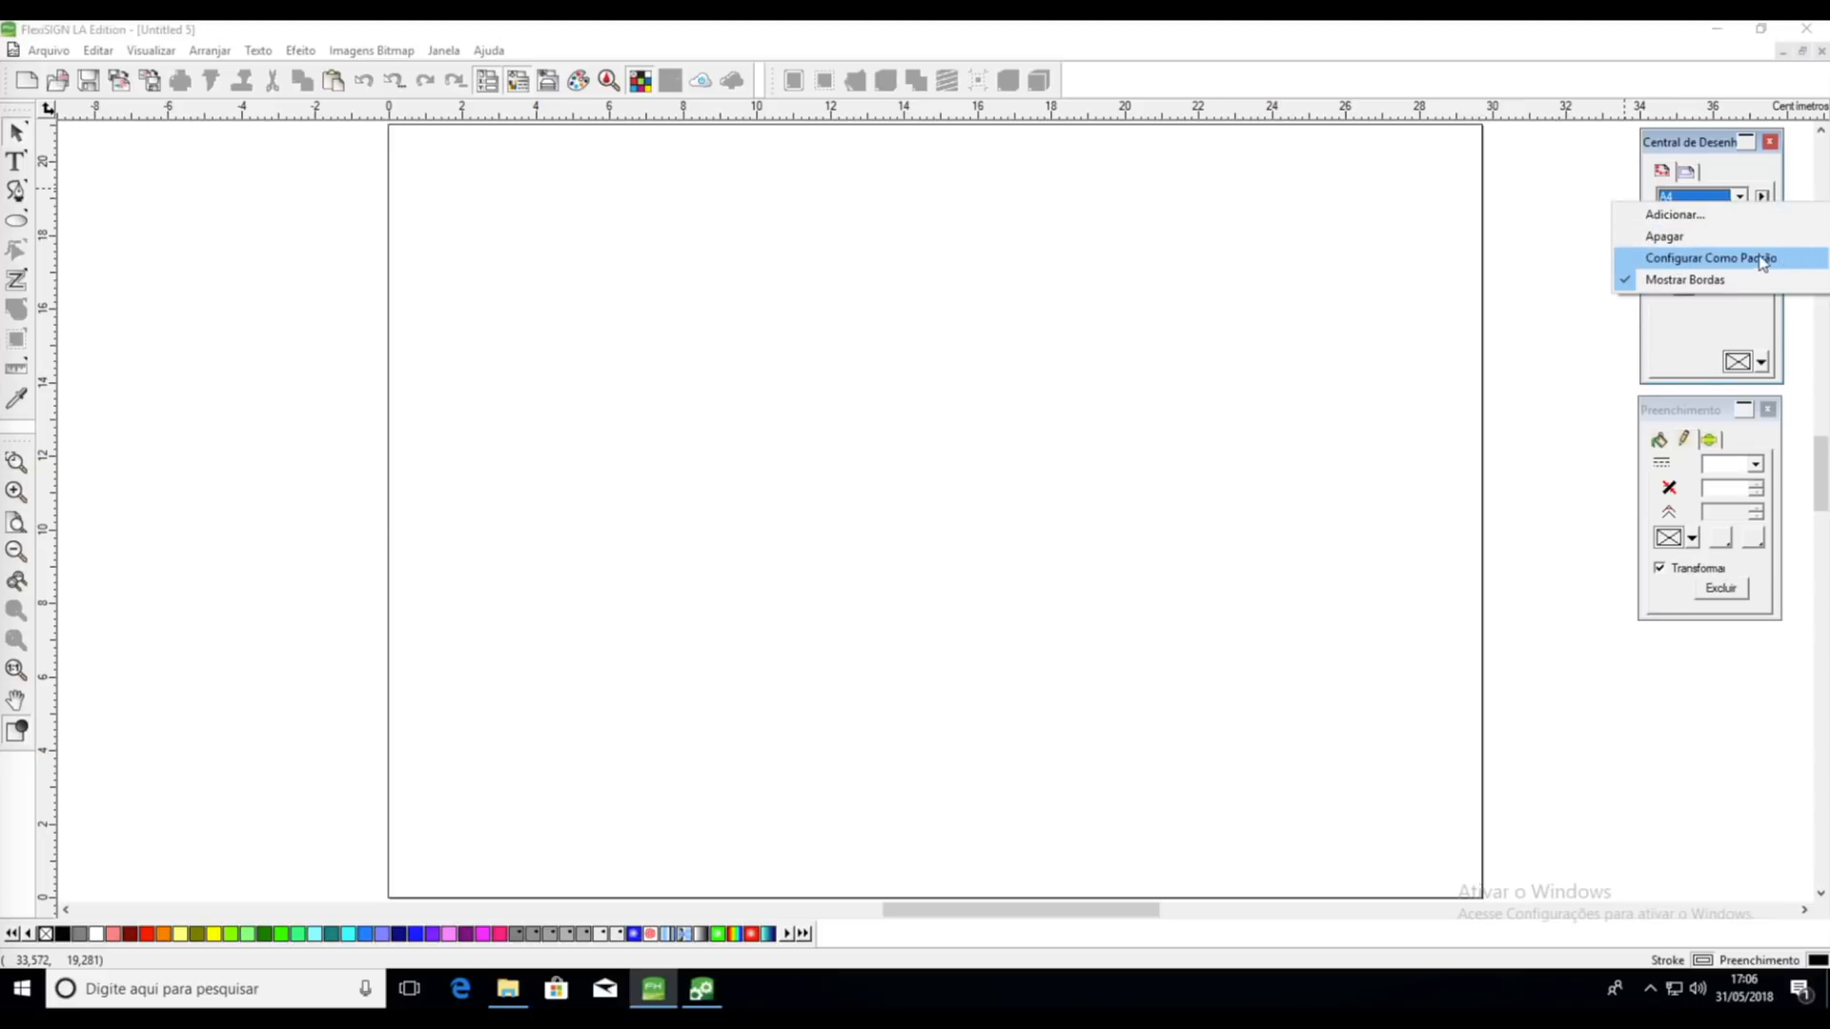
pyautogui.click(1693, 324)
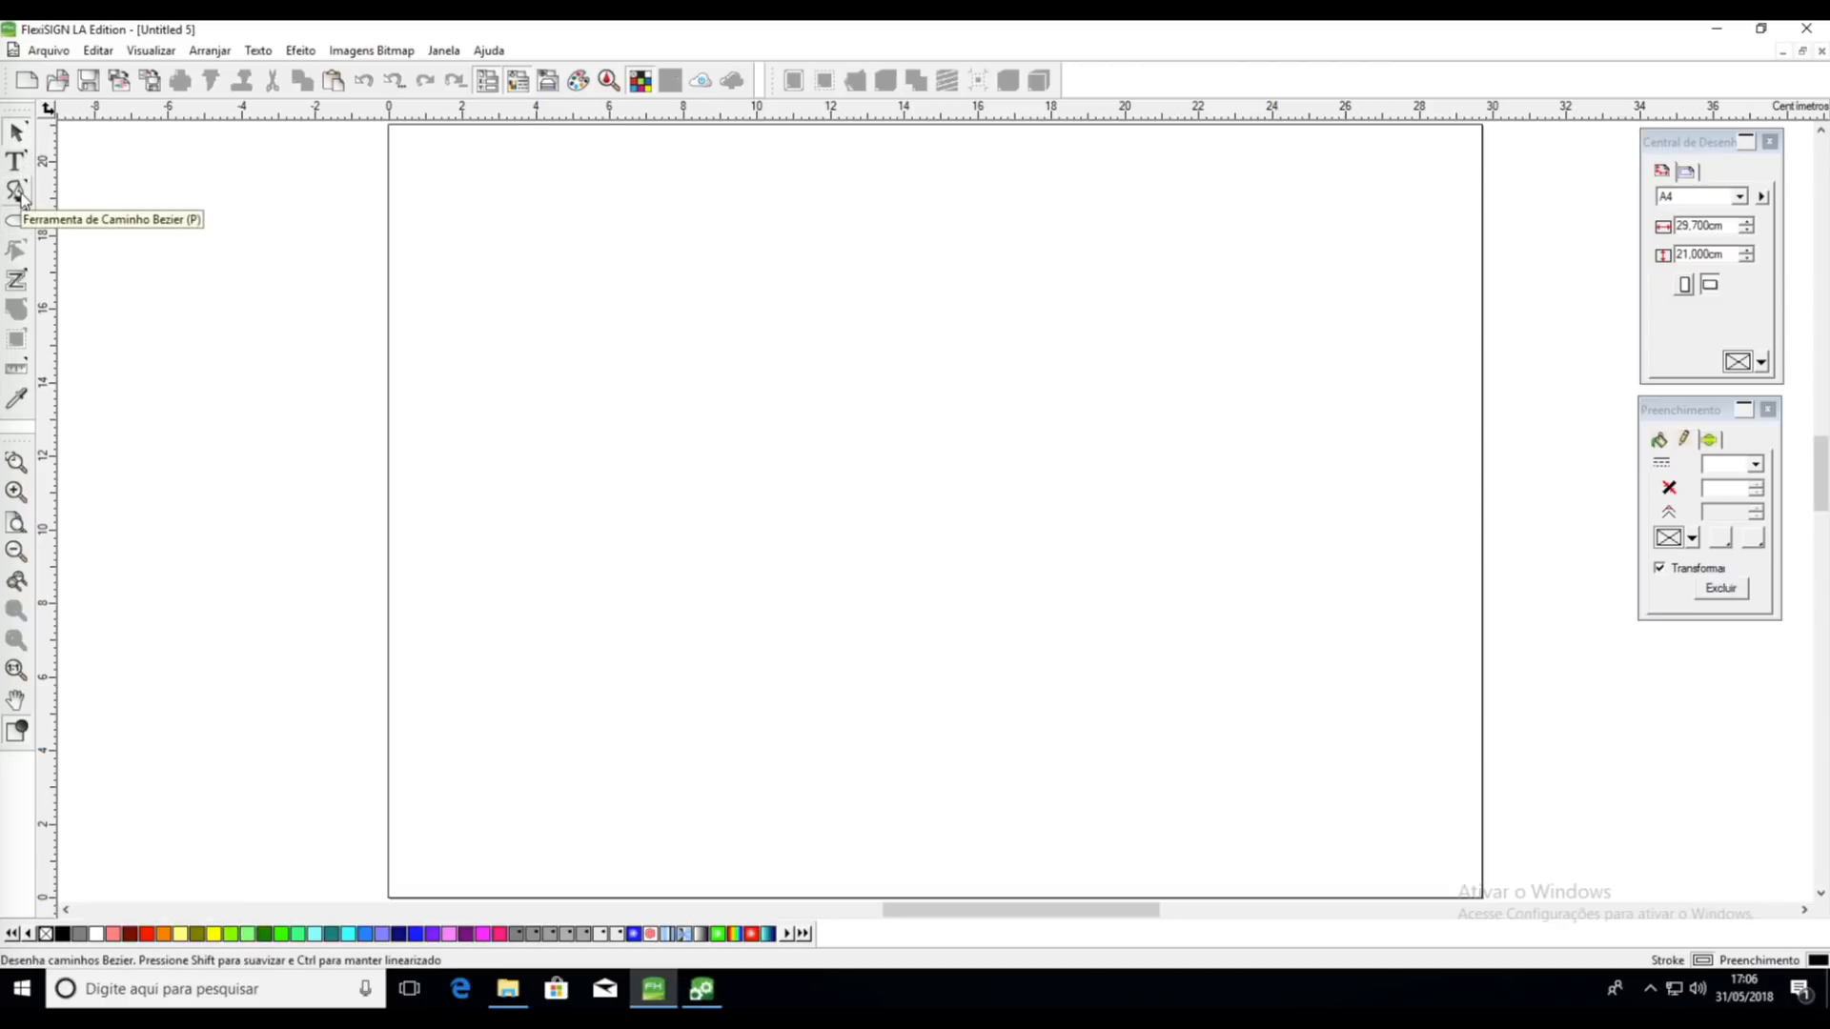
# Reveal the shape variants grouped under the Ellipse tool, and switch to the Text tool to view its settings
pyautogui.click(17, 220)
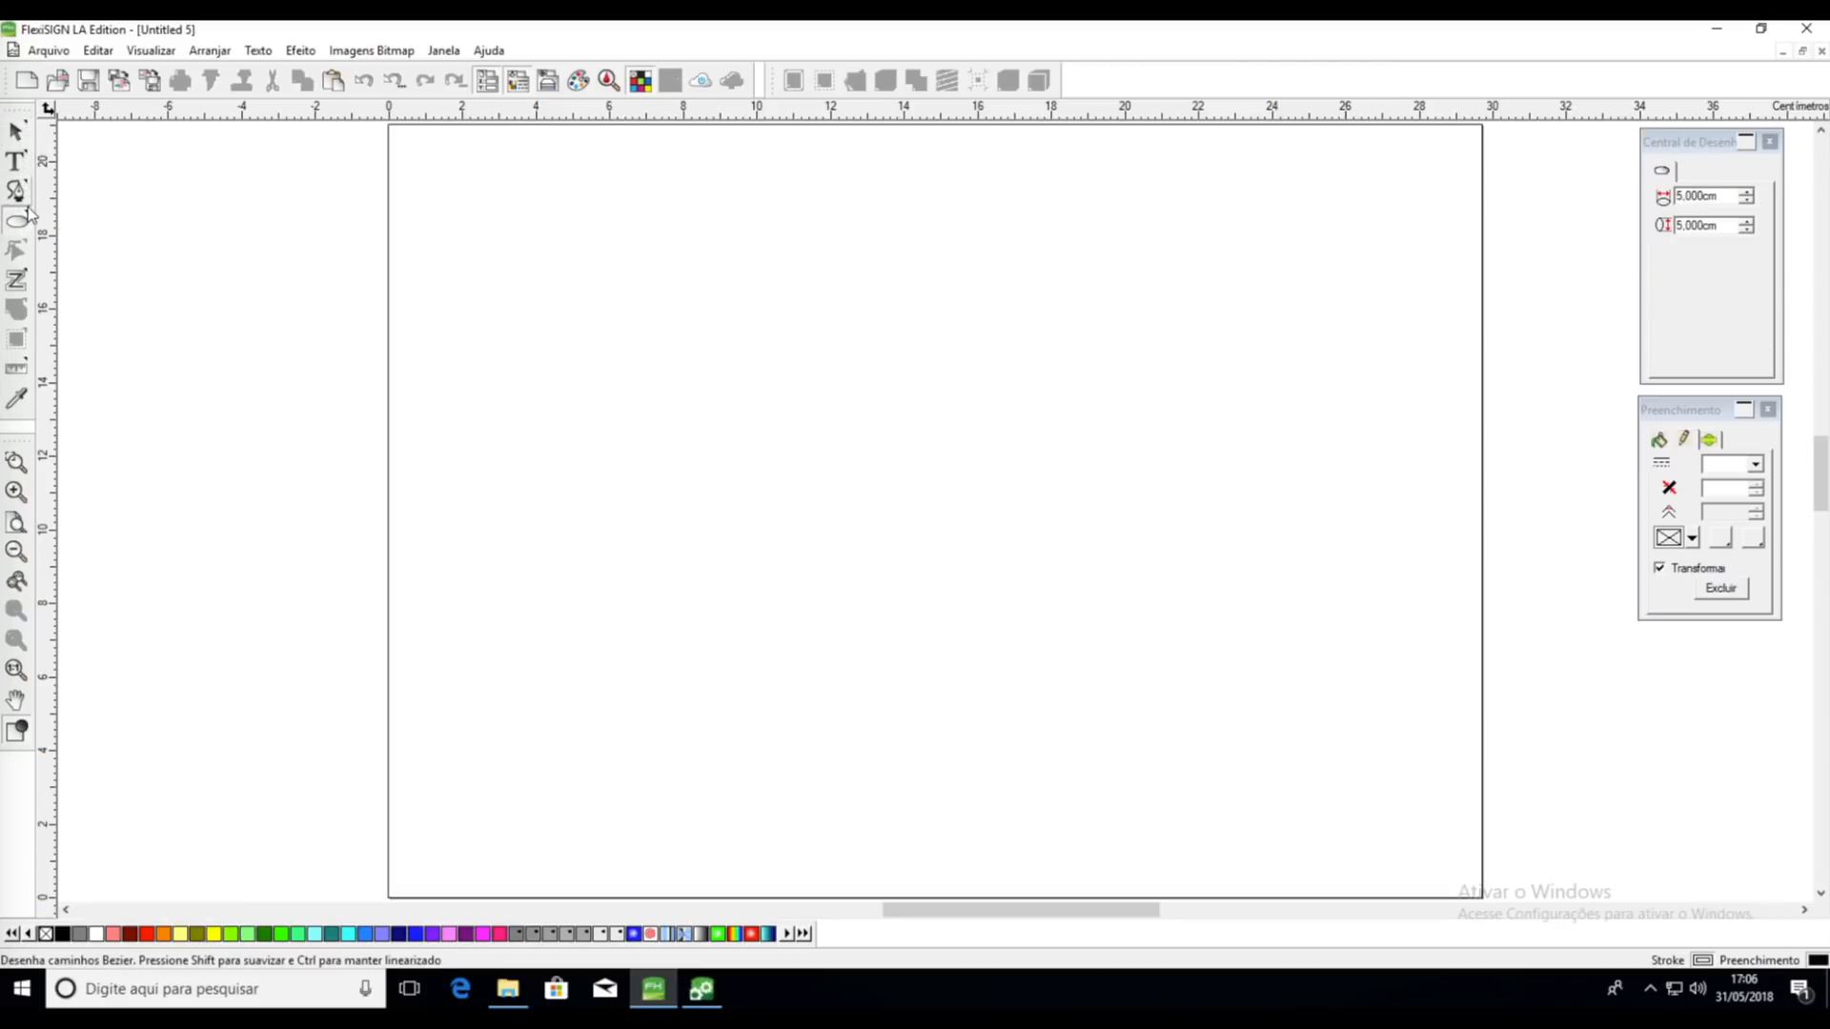
pyautogui.click(27, 218)
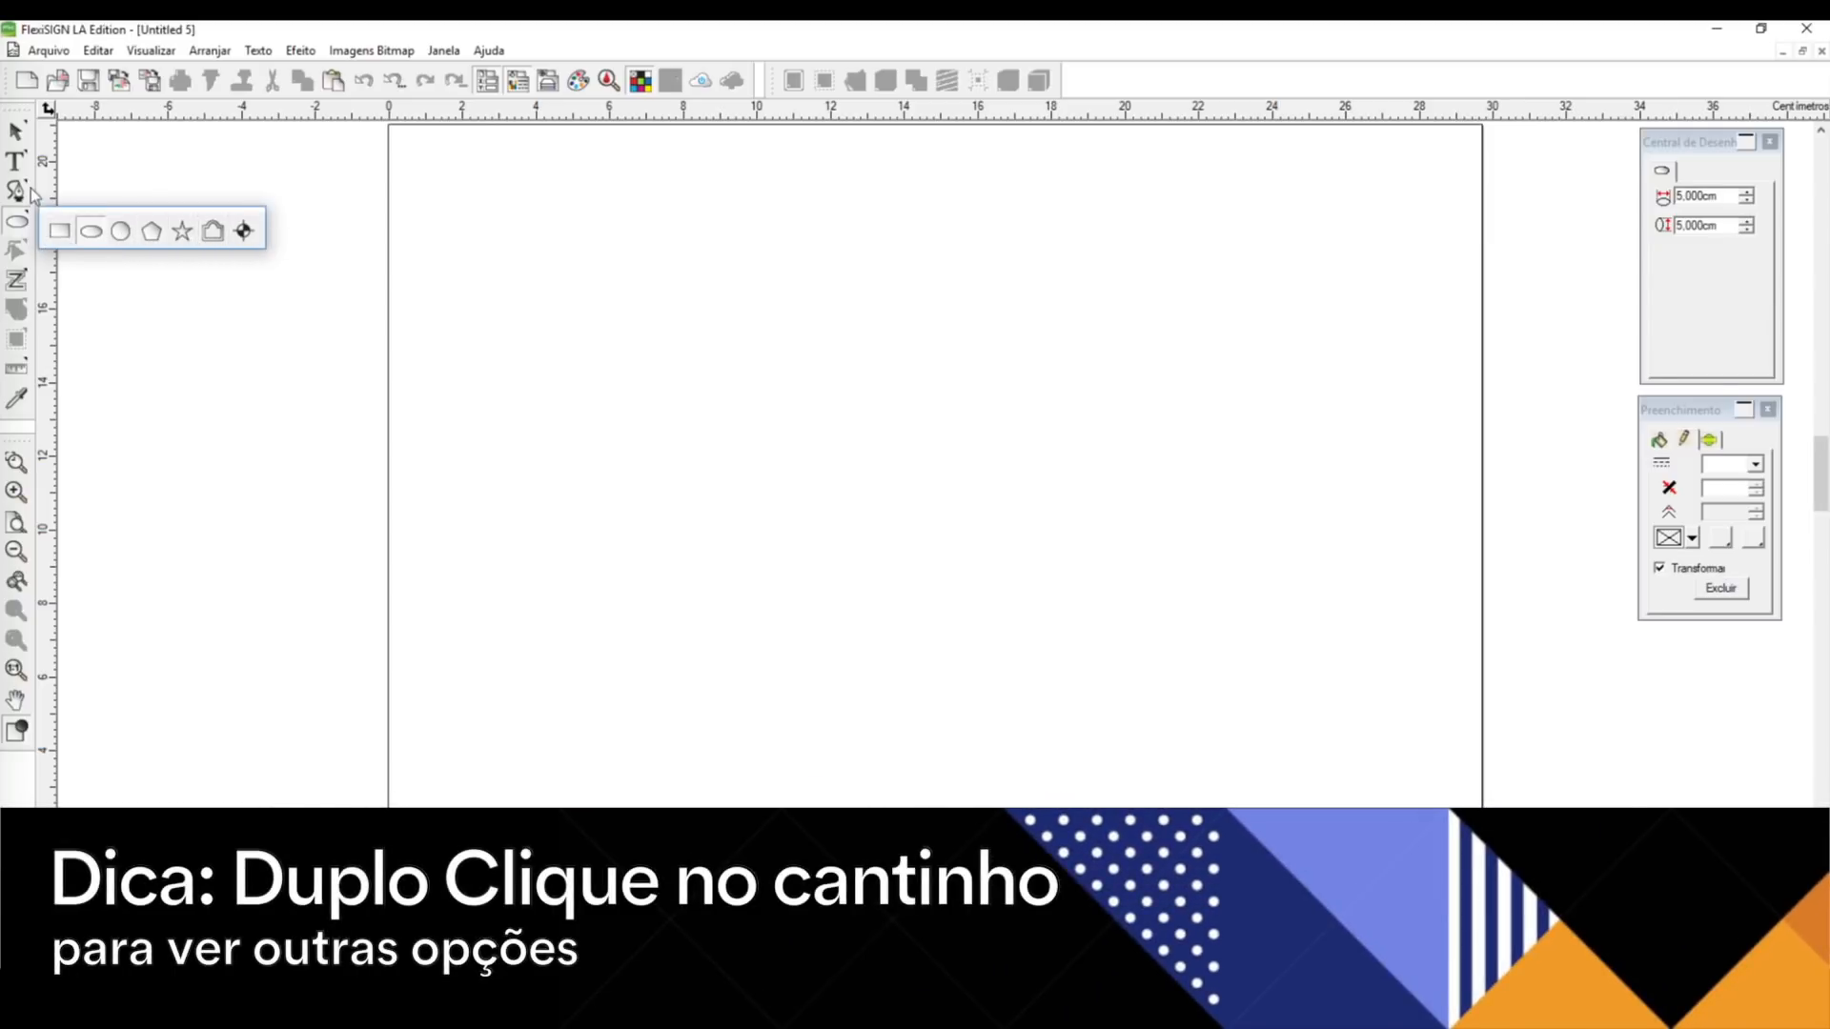
pyautogui.click(15, 161)
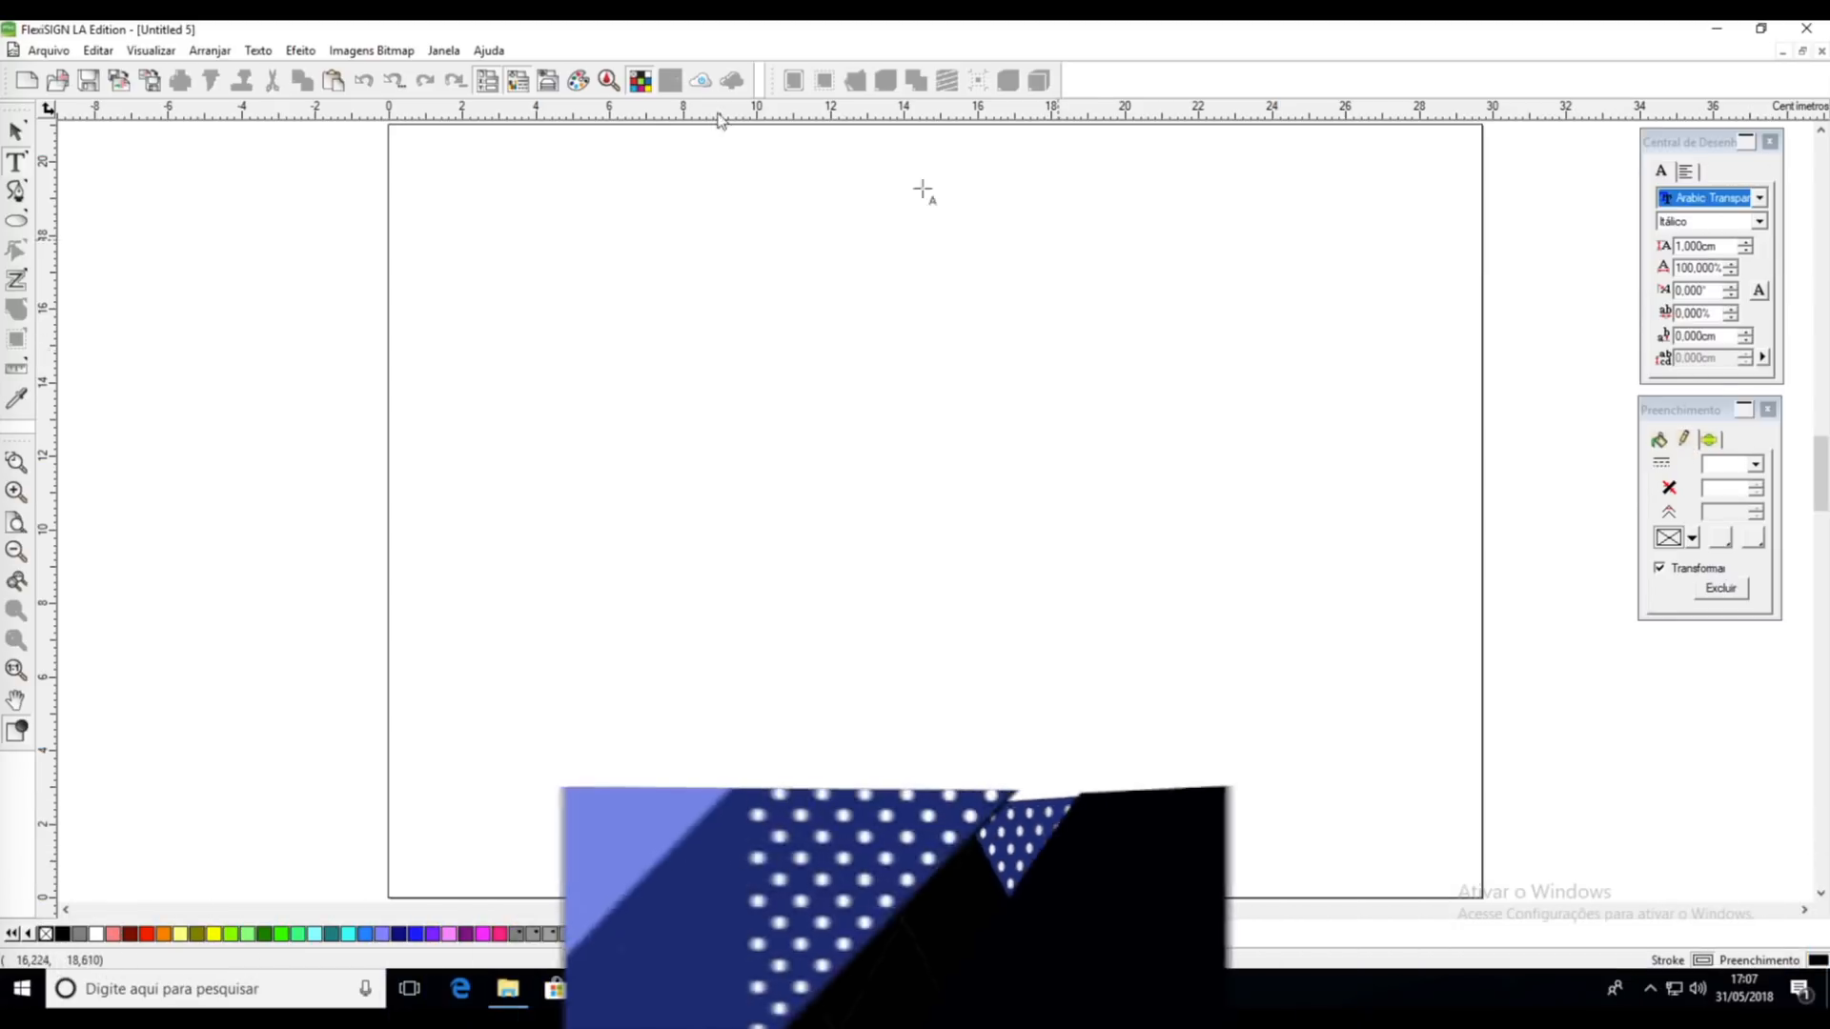
# Hide and restore the floating design and fill panels, and open and close the cloud side pane
pyautogui.click(487, 82)
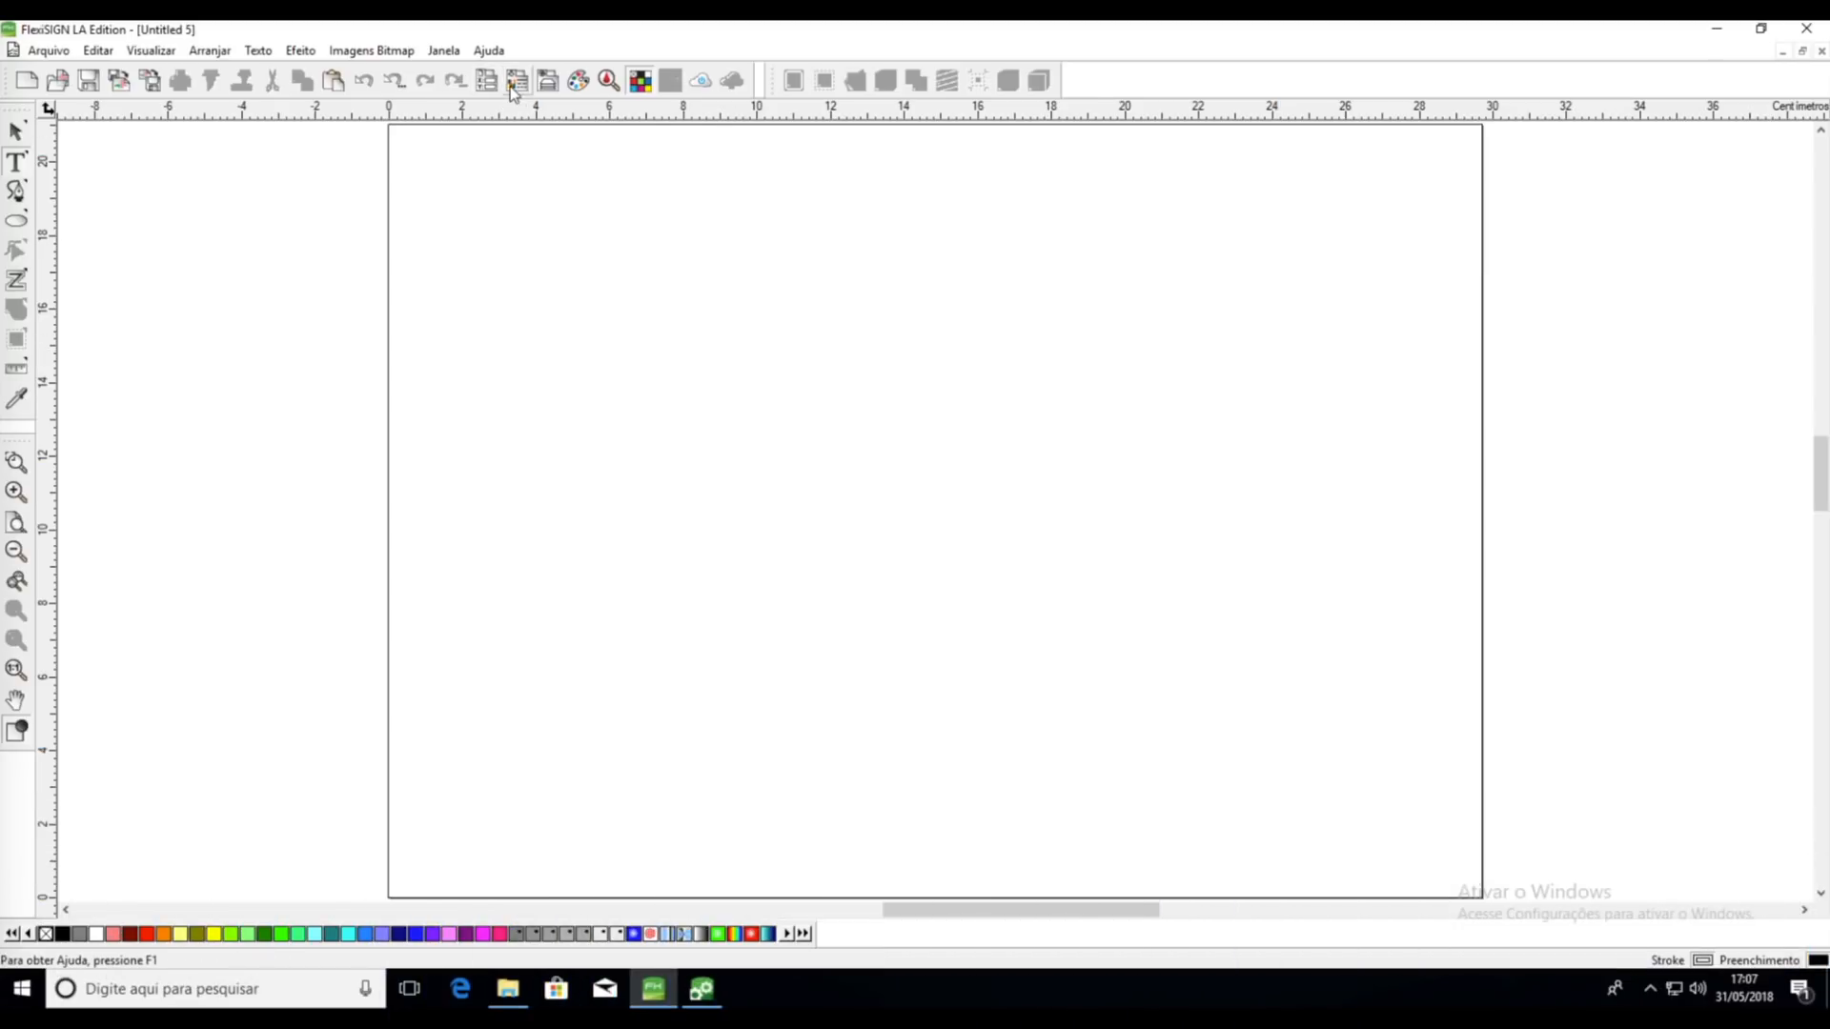
pyautogui.click(487, 81)
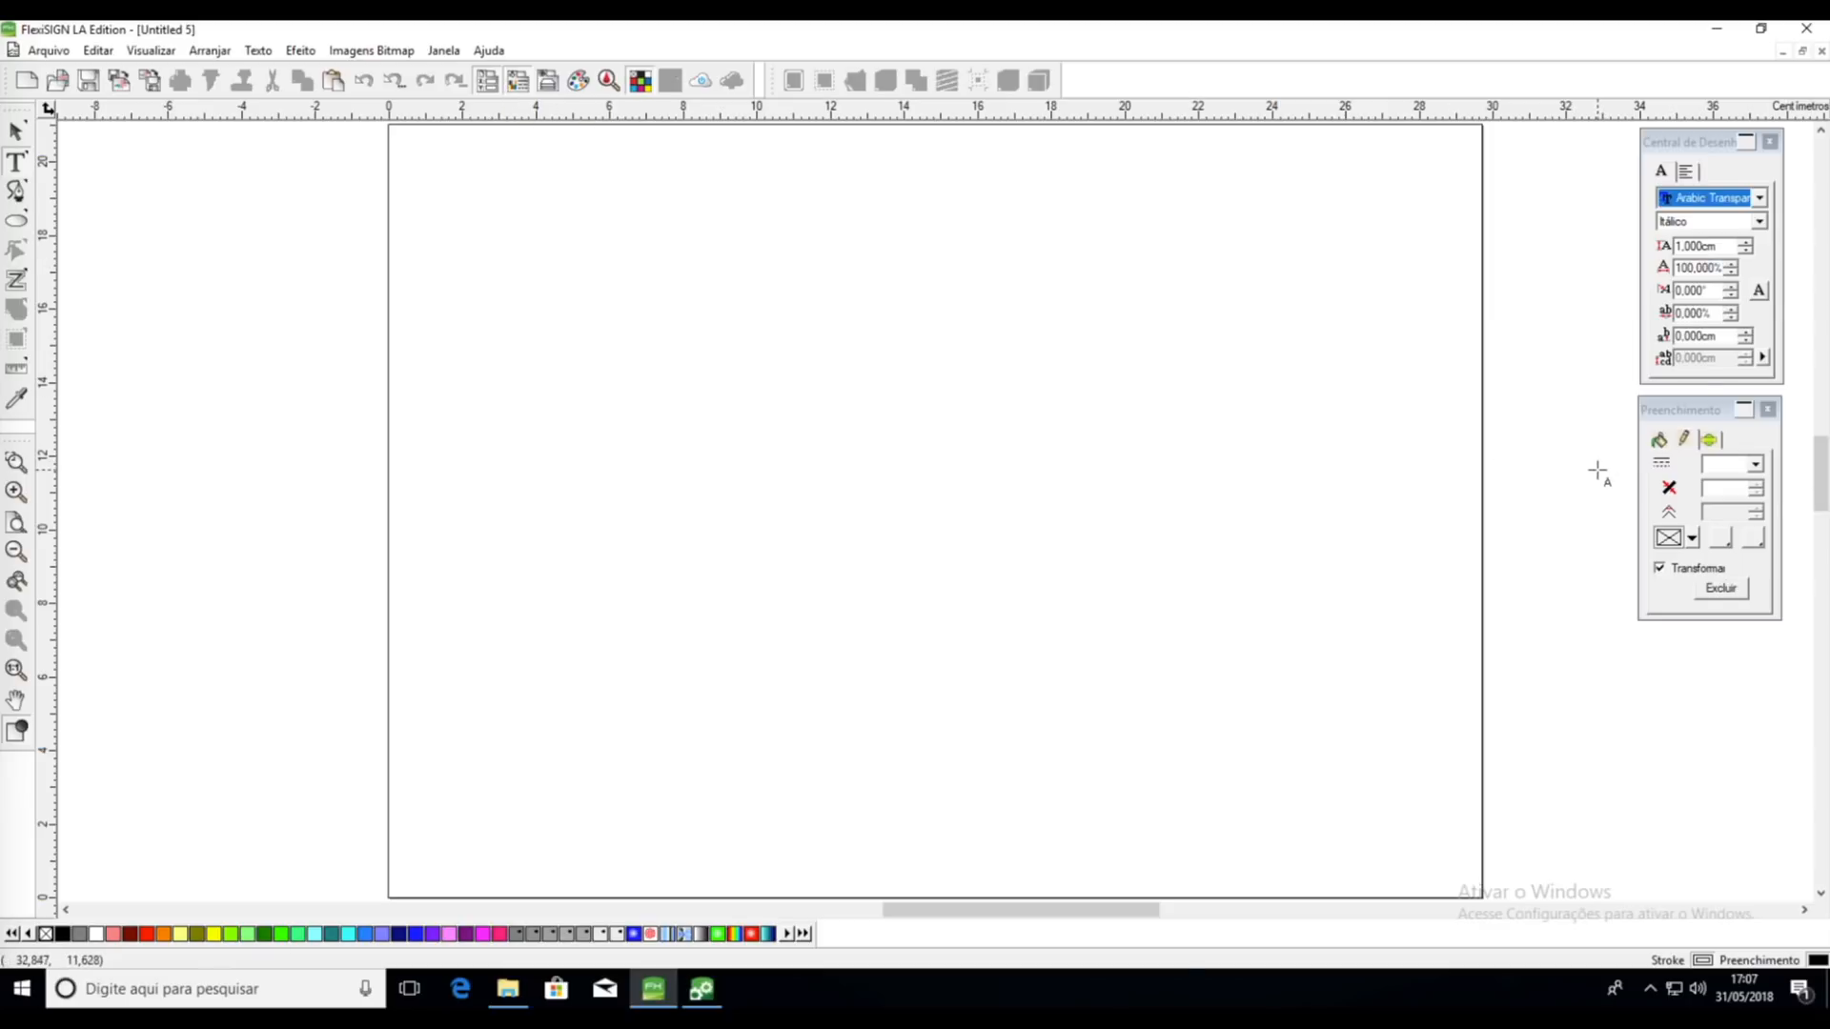
pyautogui.click(700, 80)
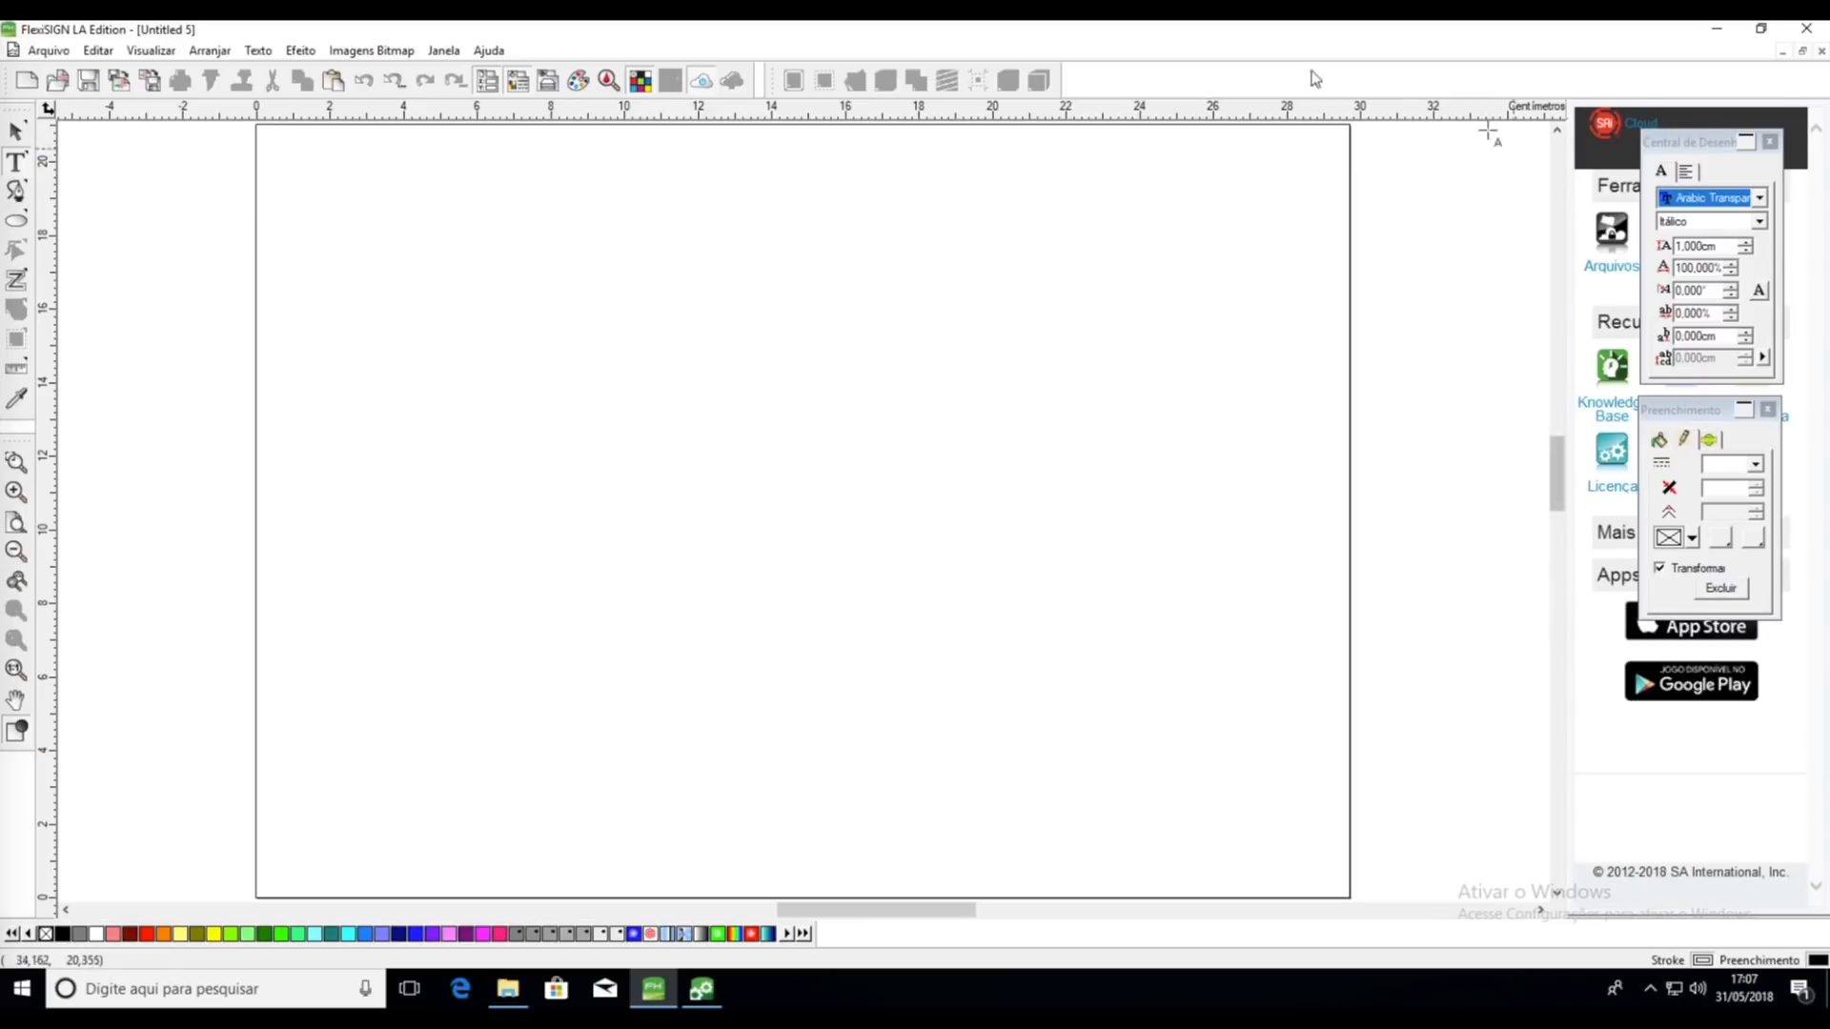
pyautogui.click(702, 82)
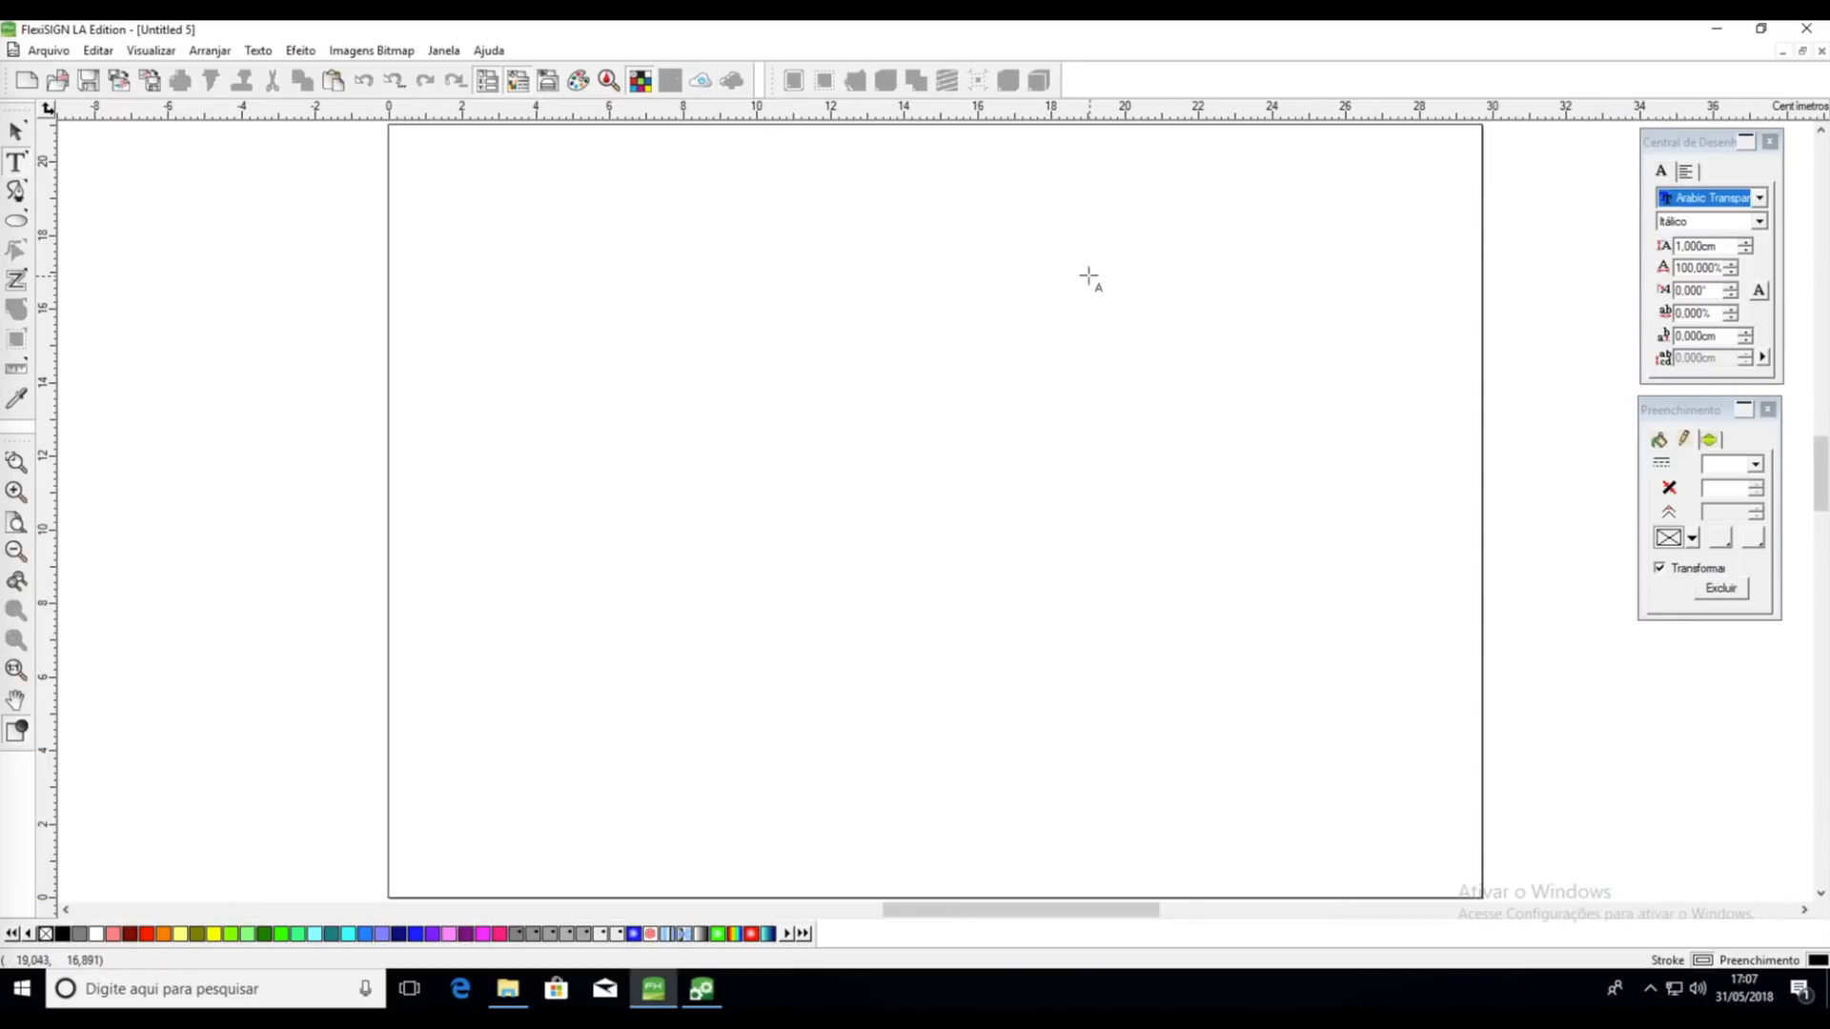
# Hide the Efeito toolbar
pyautogui.rightClick(911, 73)
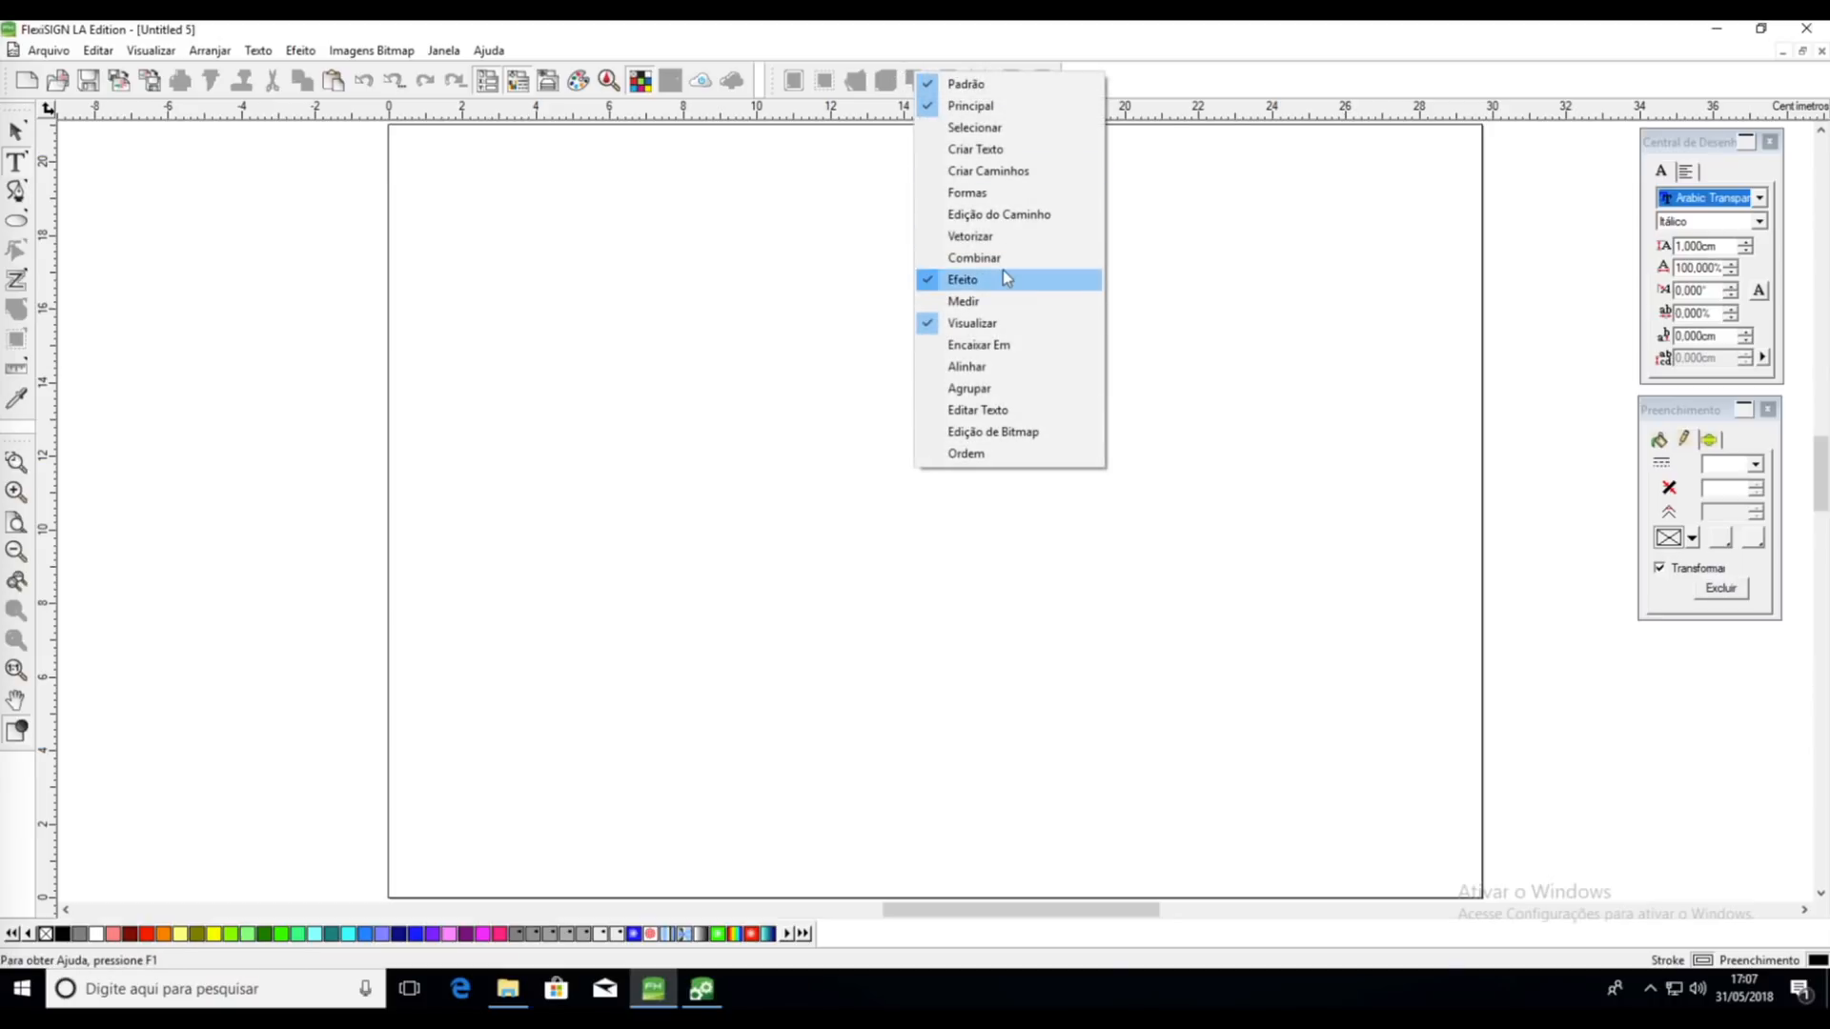
pyautogui.click(962, 279)
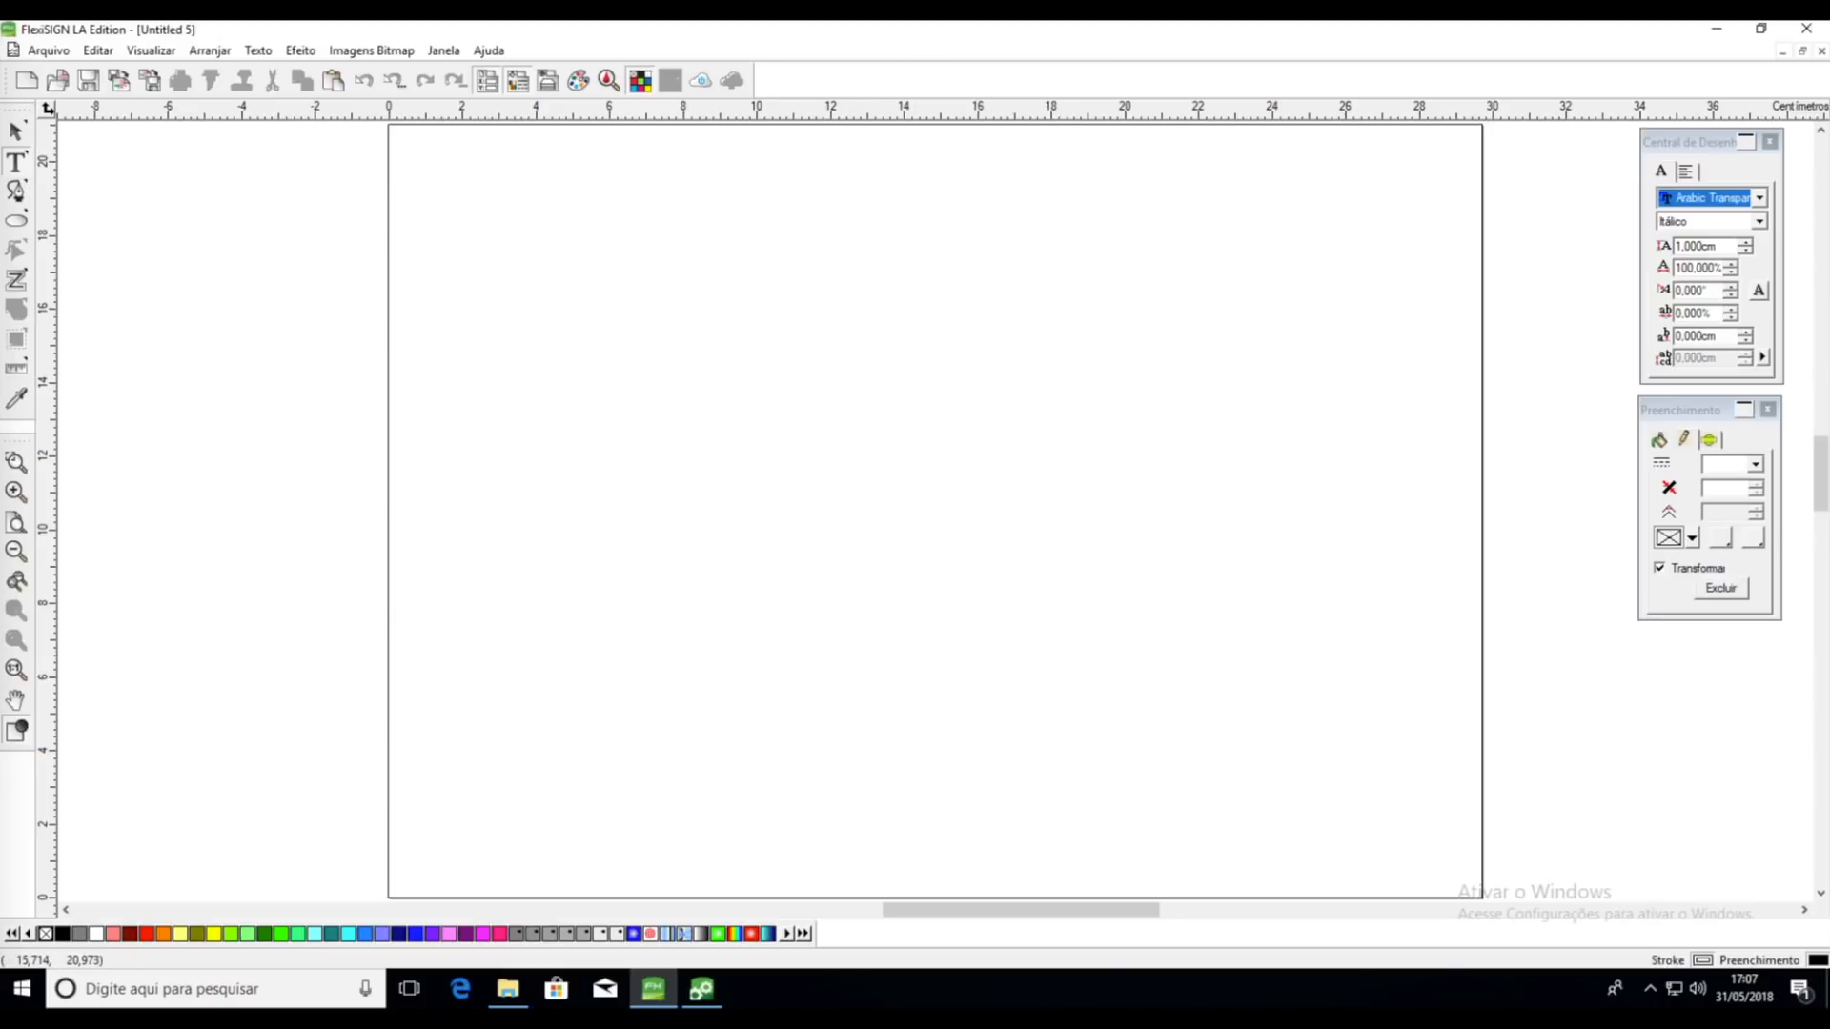
# Draw a circle about 4.06 cm in diameter in the upper-left part of the page
pyautogui.click(16, 220)
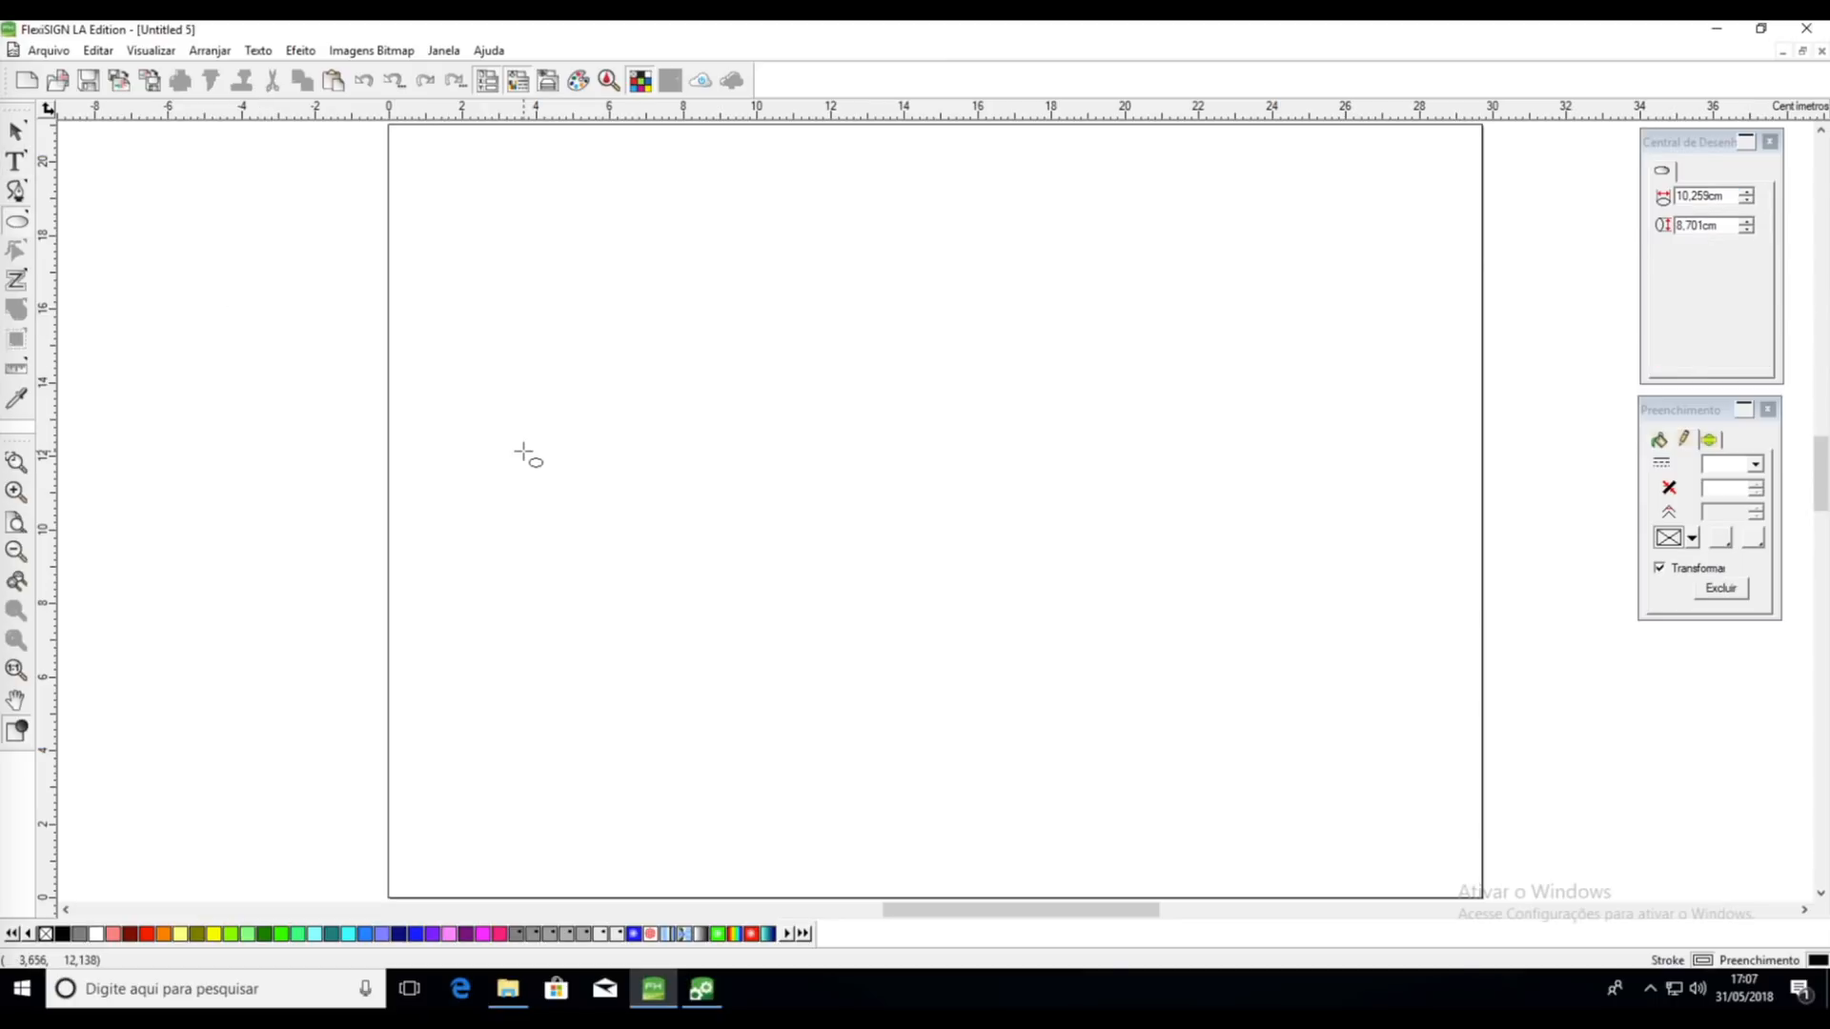
pyautogui.moveTo(517, 318); pyautogui.dragTo(667, 466)
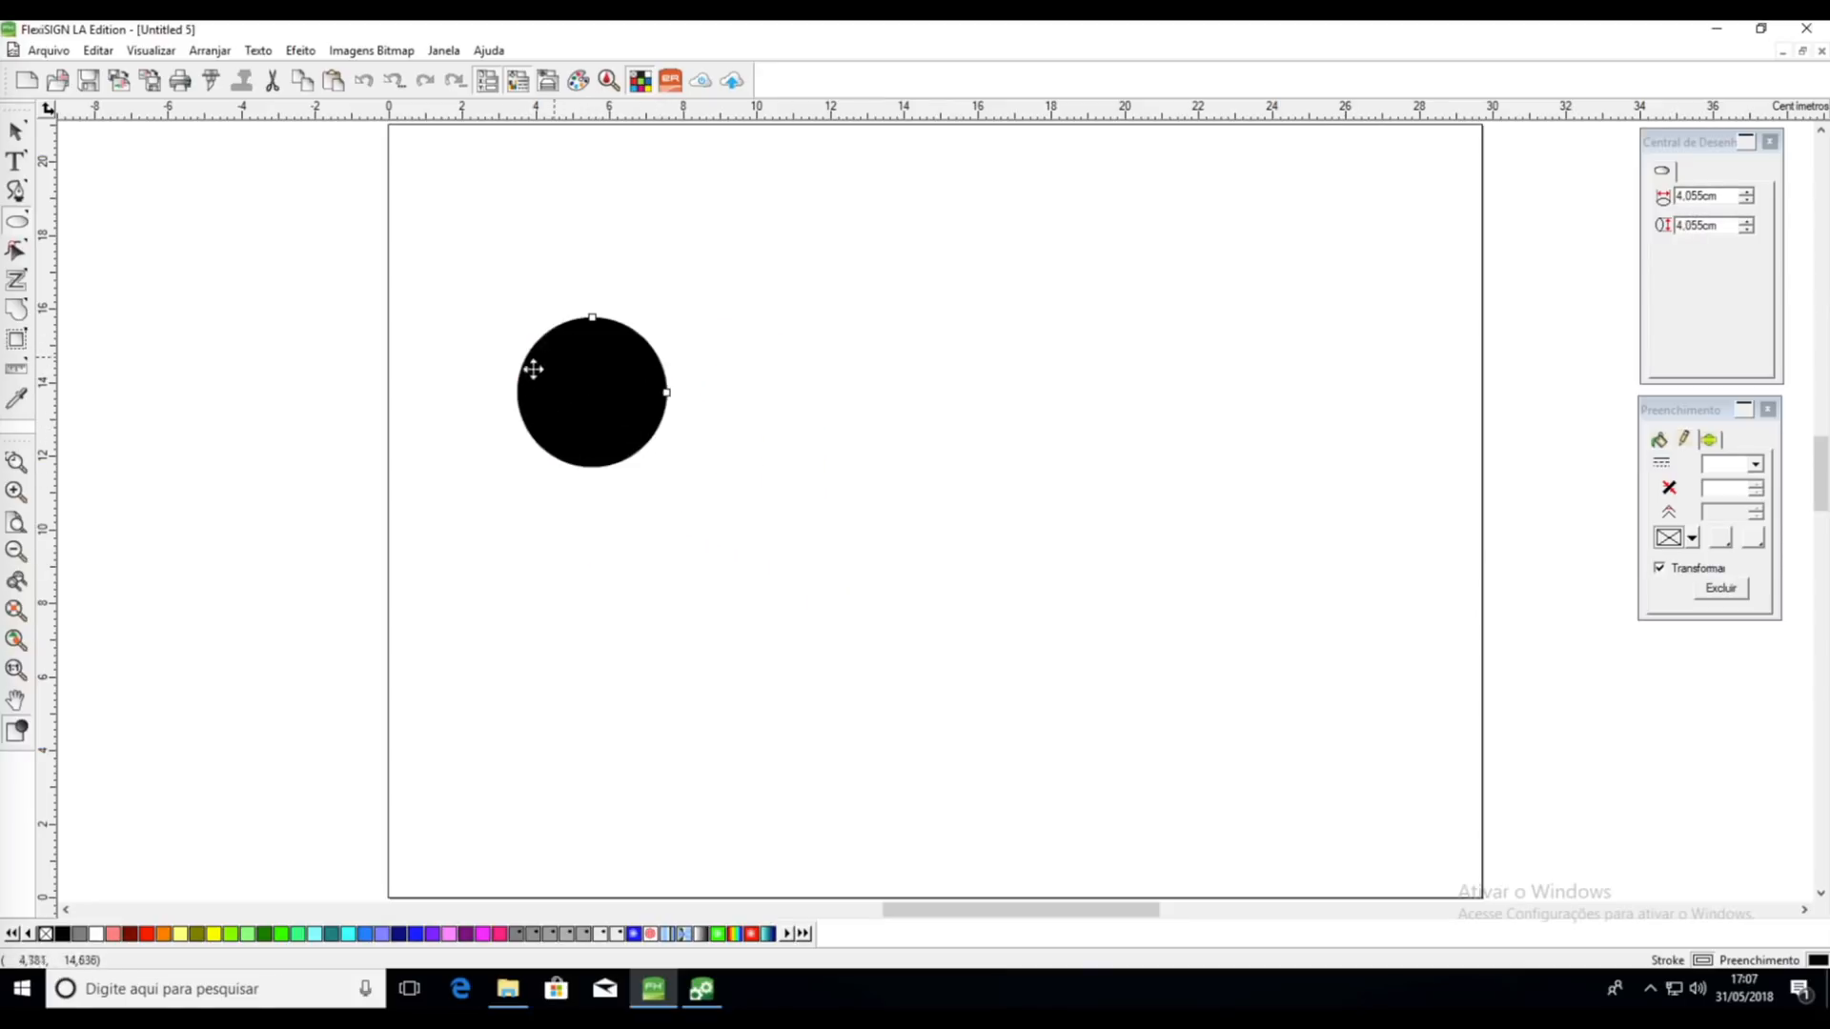
# Look over the available Efeito commands and display the Efeito toolbar
pyautogui.click(300, 57)
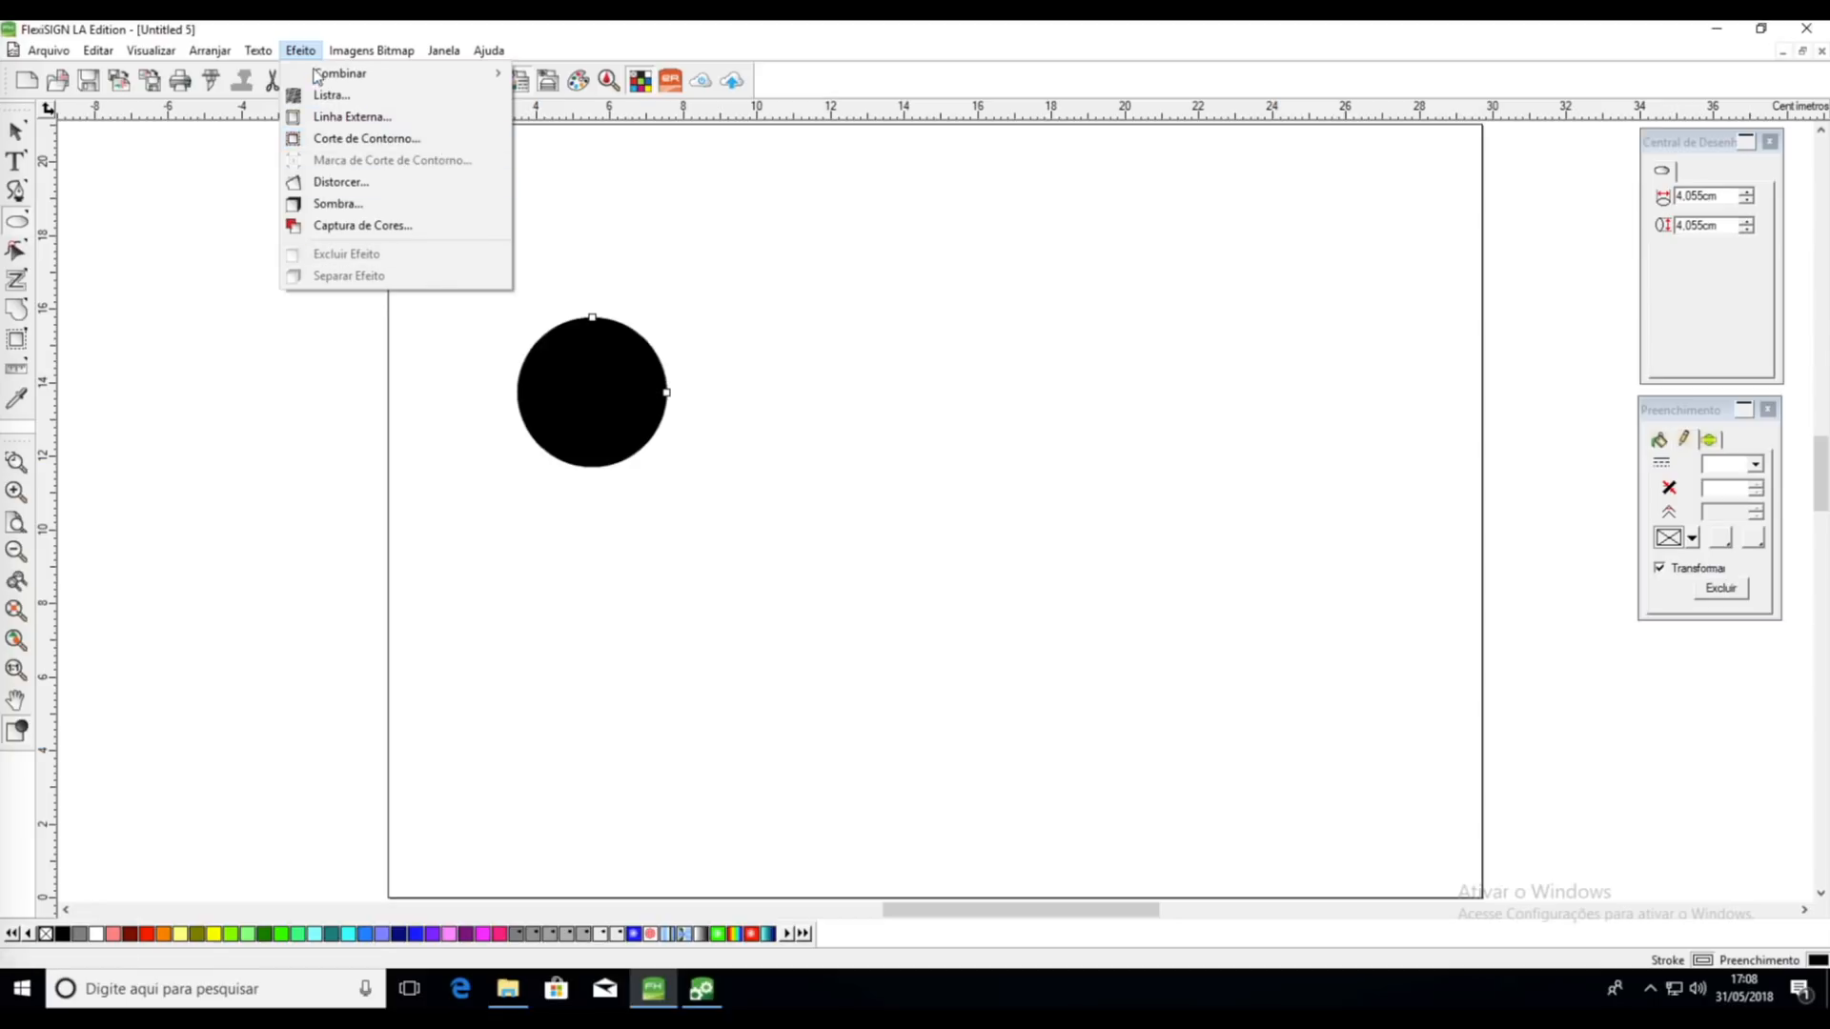
pyautogui.rightClick(766, 87)
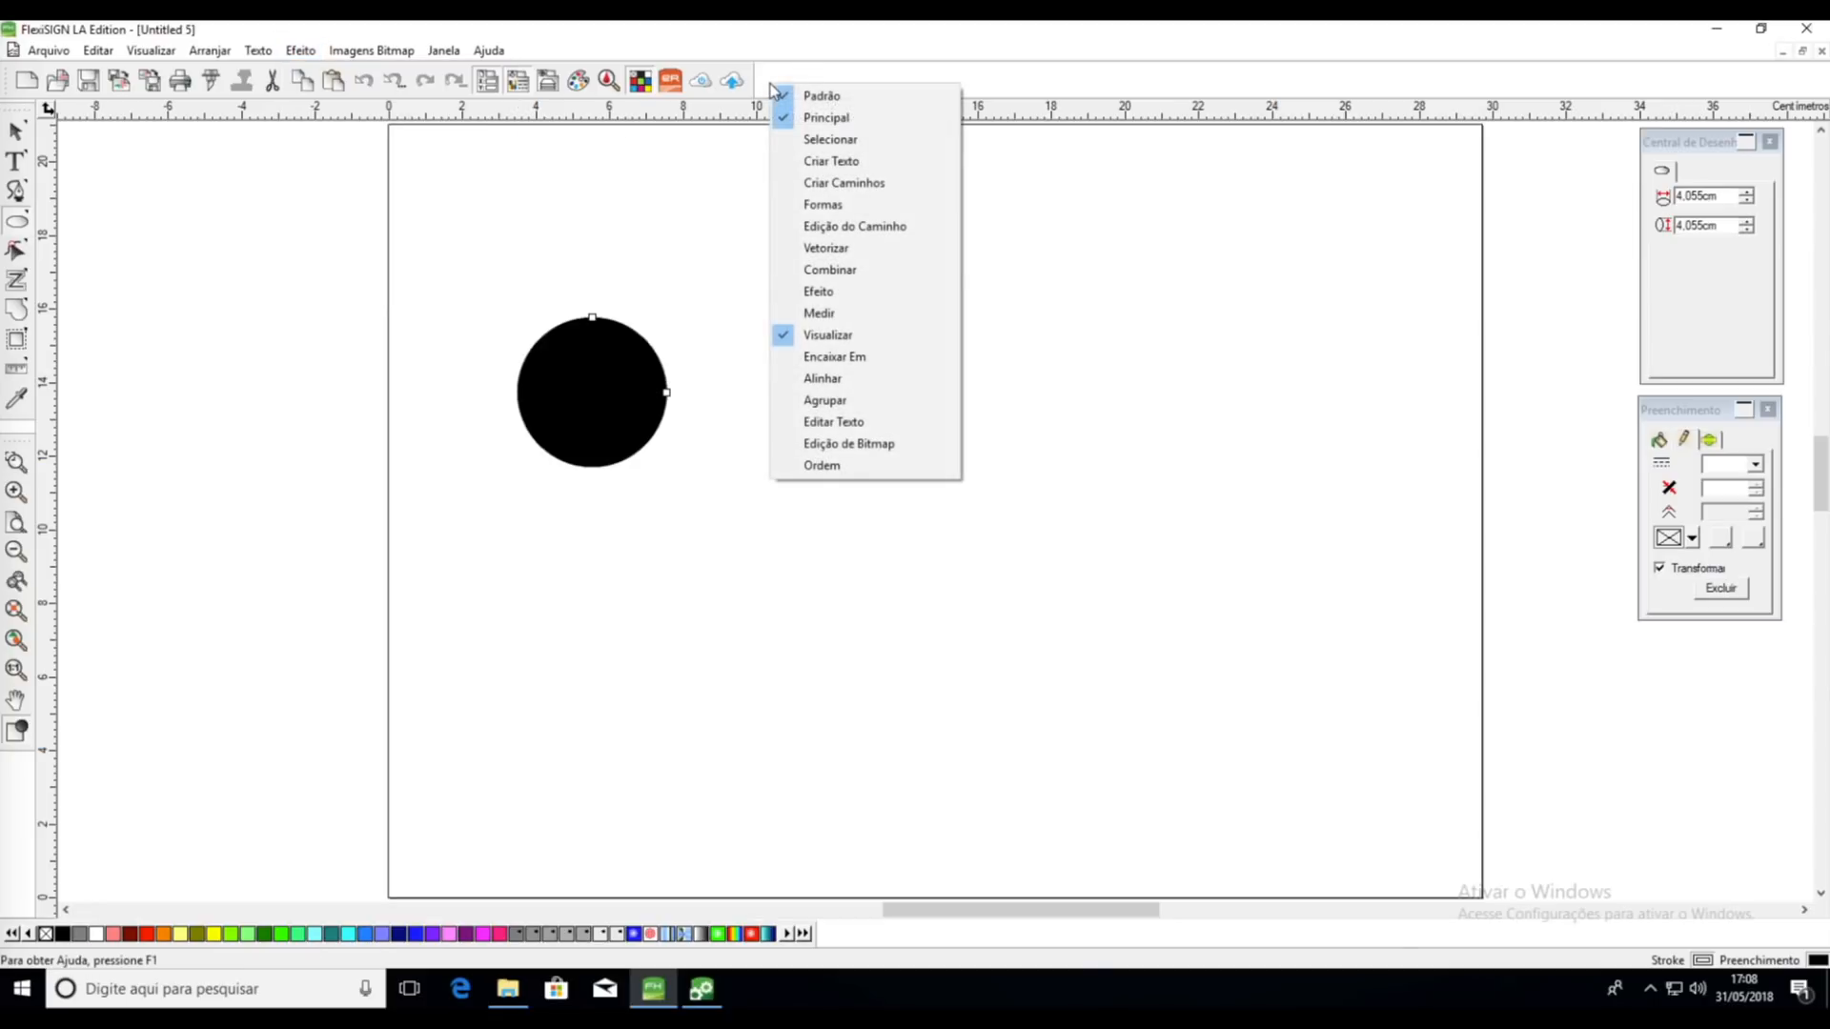
pyautogui.click(836, 291)
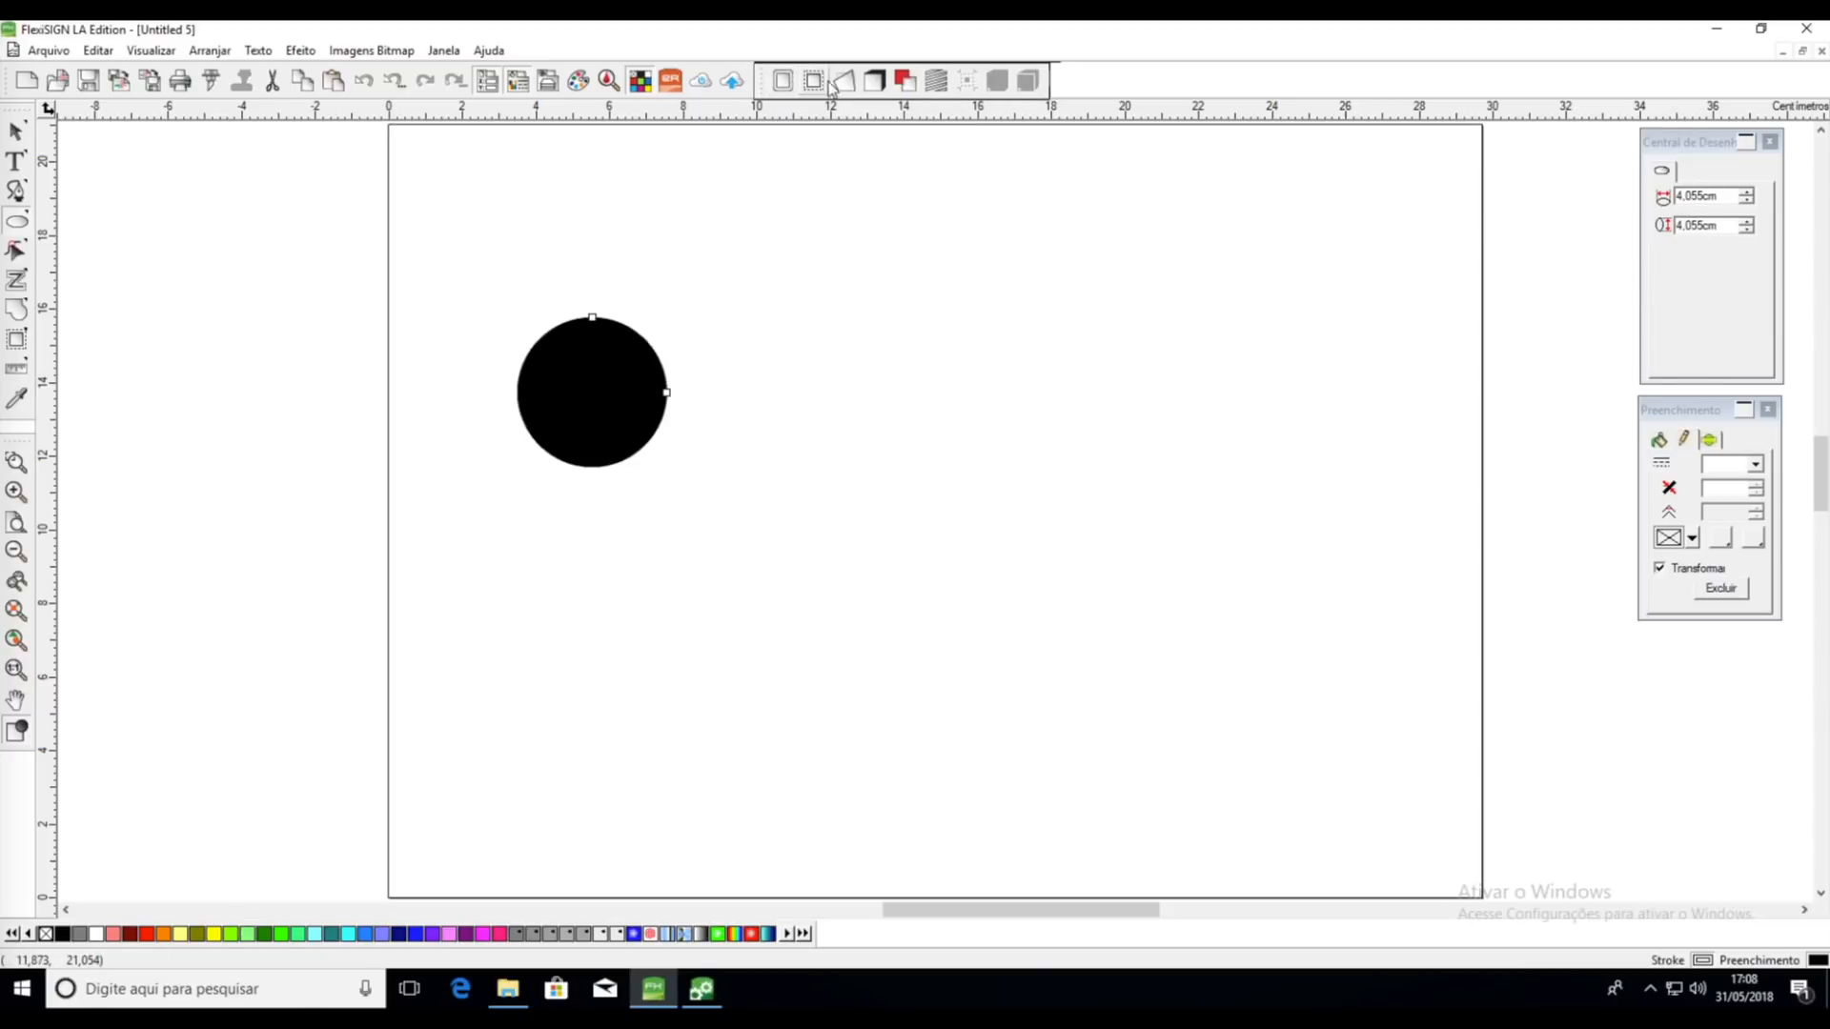
# Compare the Efeito commands with their toolbar and move the circle to about x 13.18 cm, y 15.91 cm
pyautogui.click(312, 53)
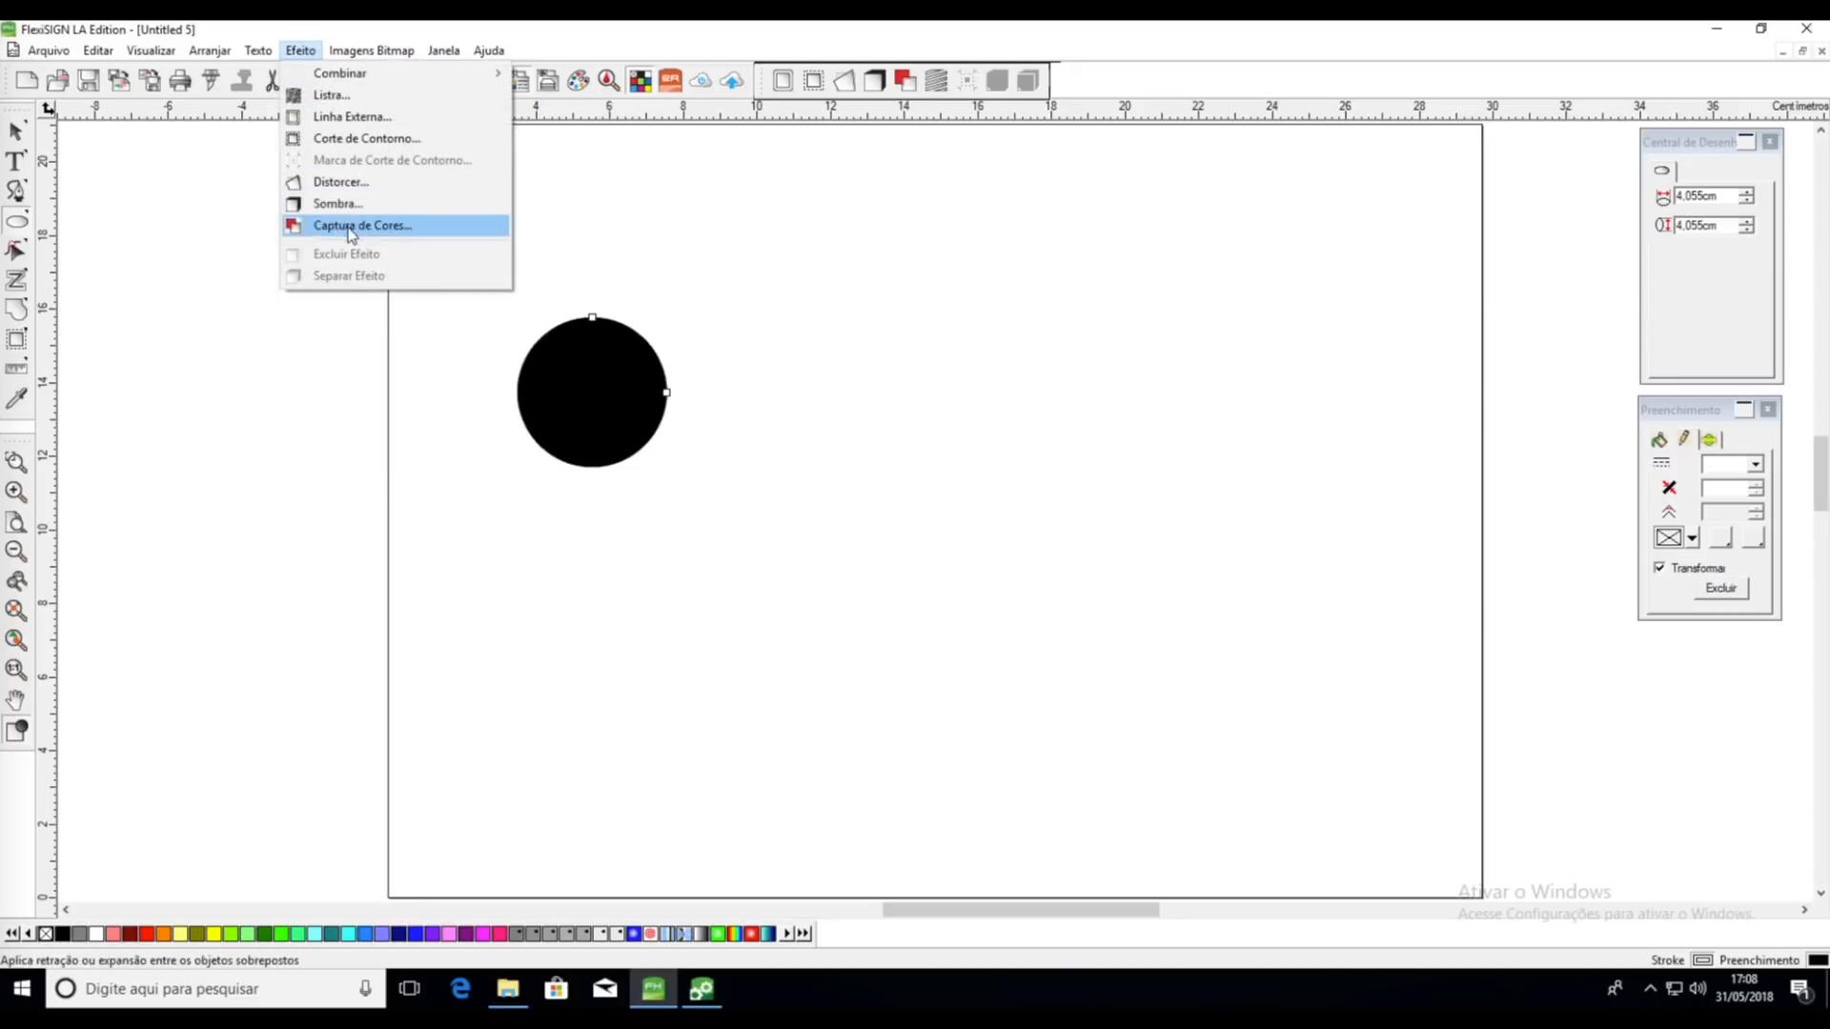
pyautogui.click(970, 65)
pyautogui.click(1006, 76)
pyautogui.moveTo(649, 363); pyautogui.dragTo(851, 302)
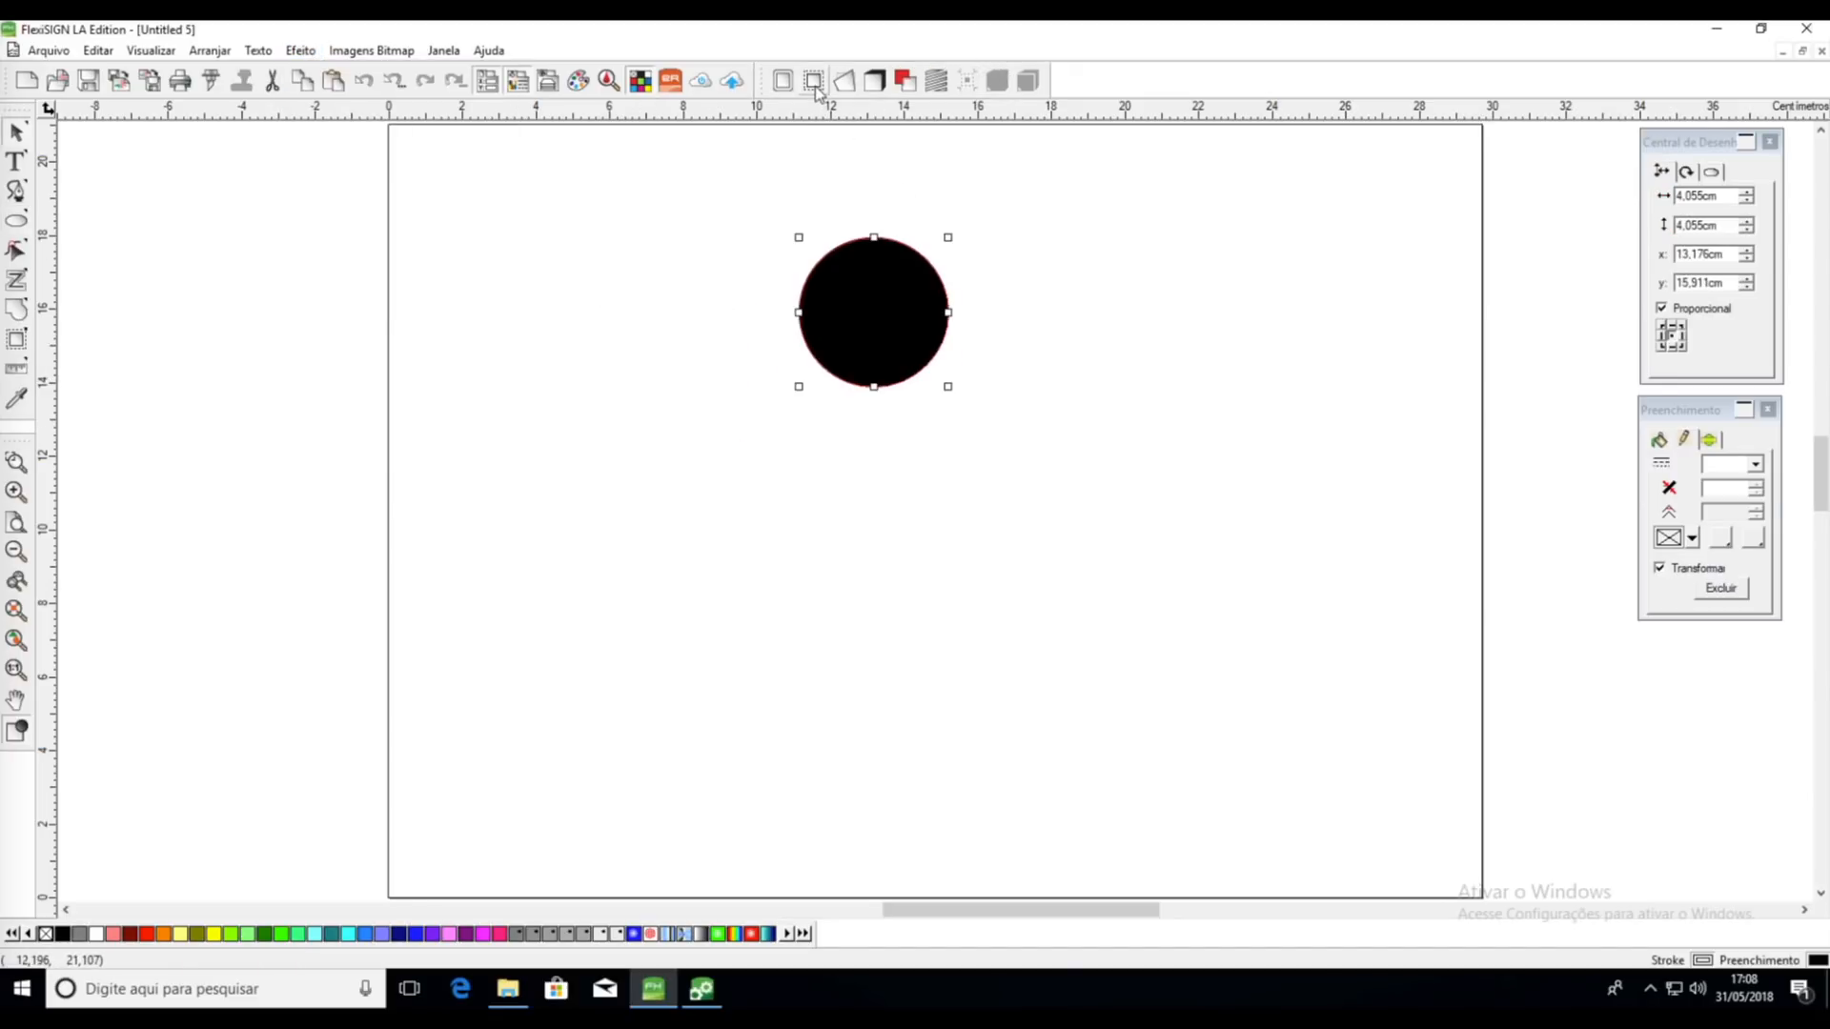
# Try applying a contour cut with 0 cm offset to the circle and moving the circle aside
pyautogui.click(815, 81)
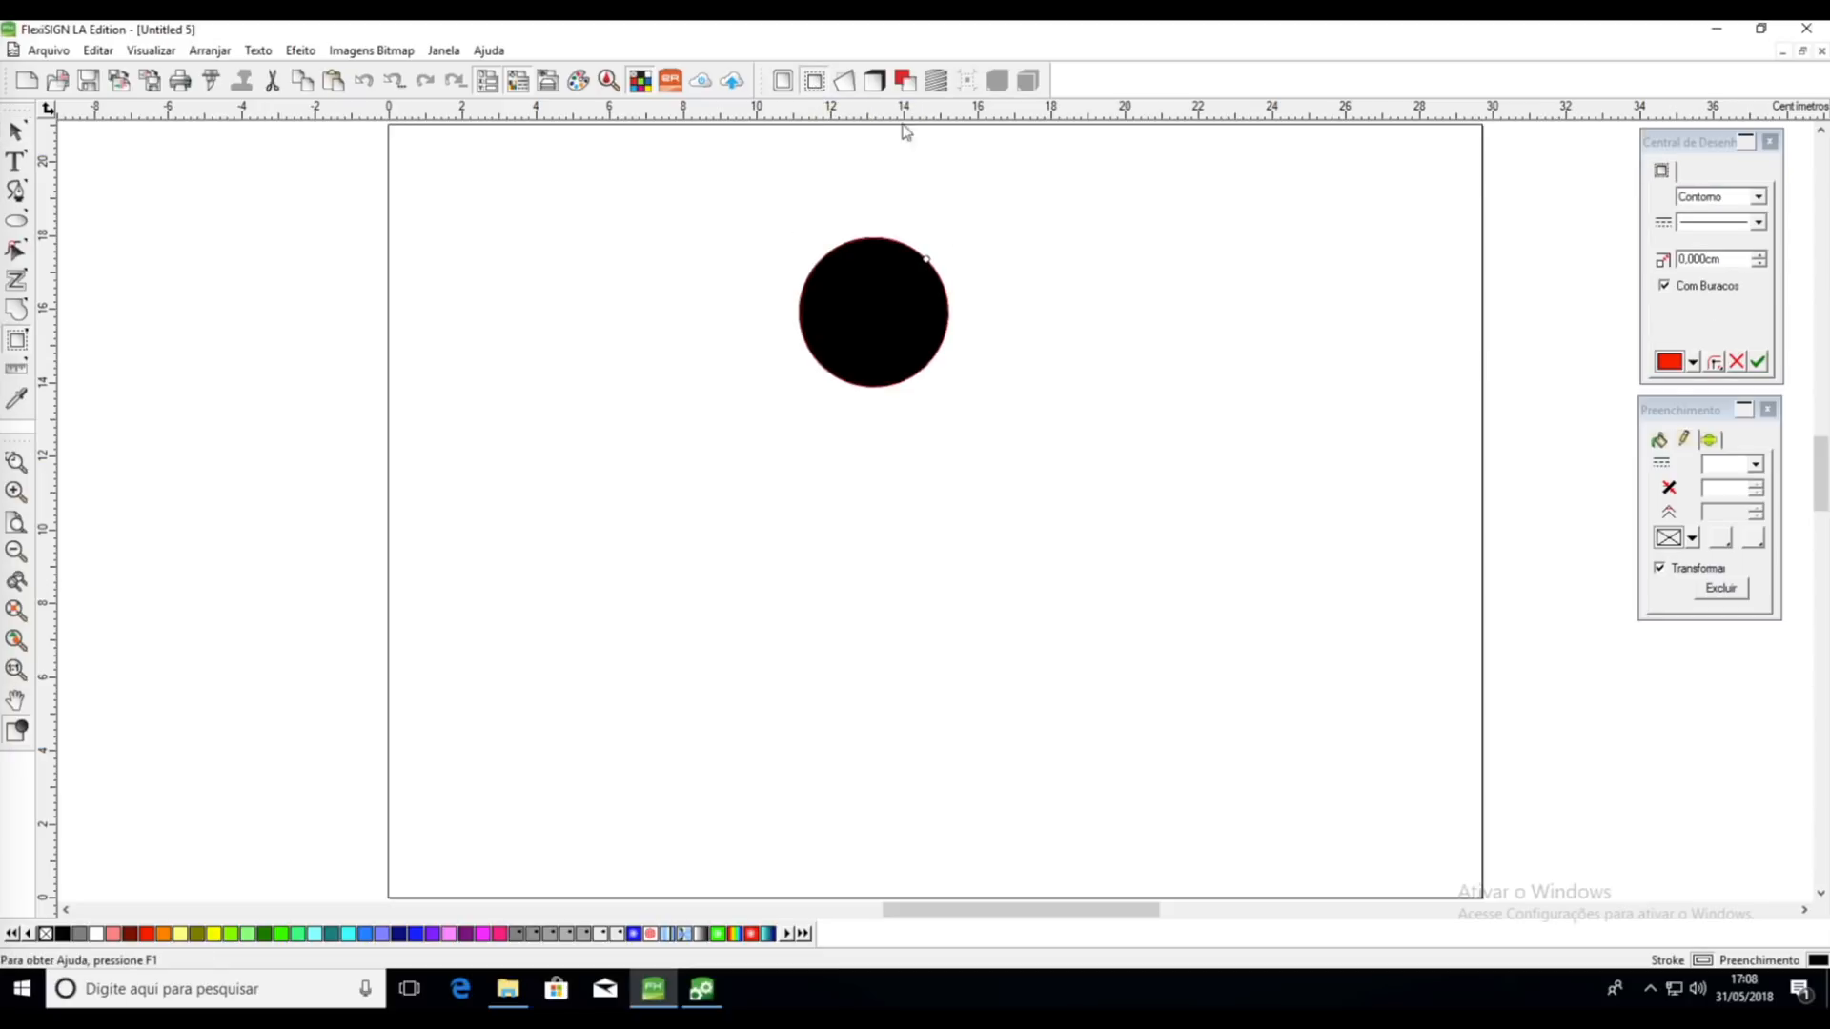
pyautogui.click(1759, 362)
pyautogui.moveTo(847, 301); pyautogui.dragTo(1207, 362)
pyautogui.click(1270, 470)
pyautogui.hotkey('ctrl', 'z')
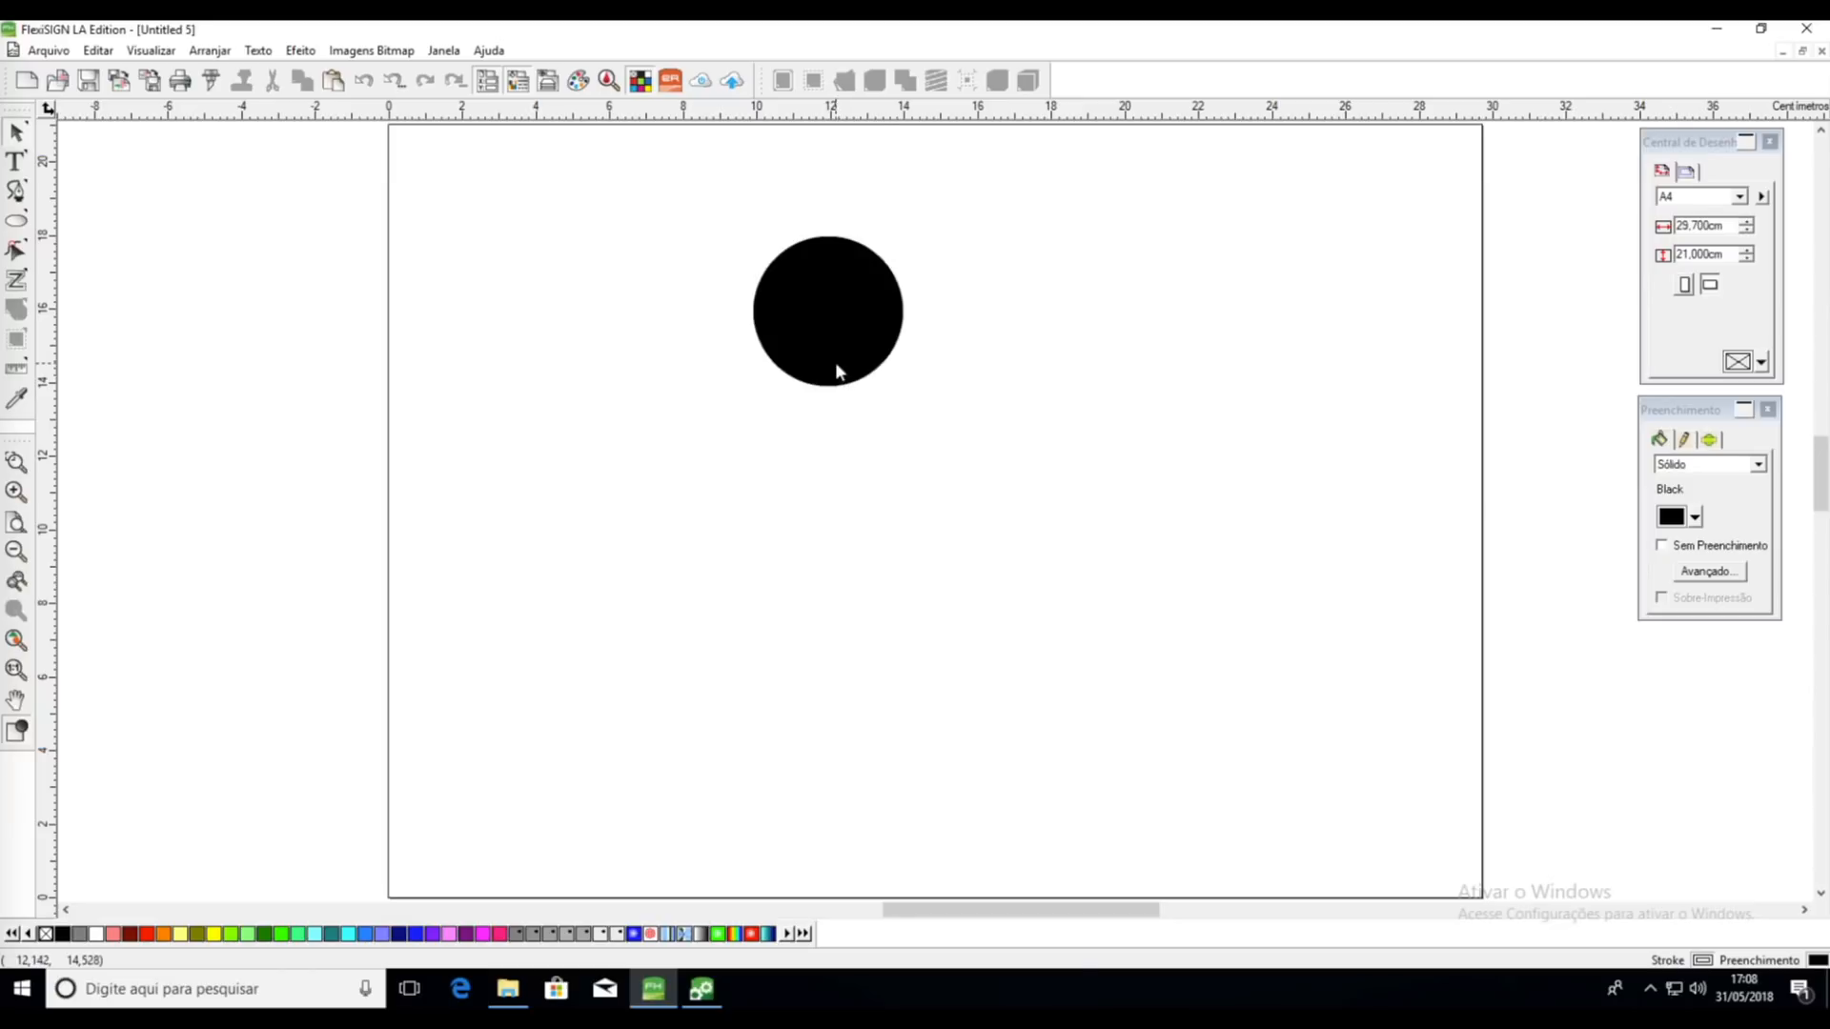
pyautogui.click(835, 363)
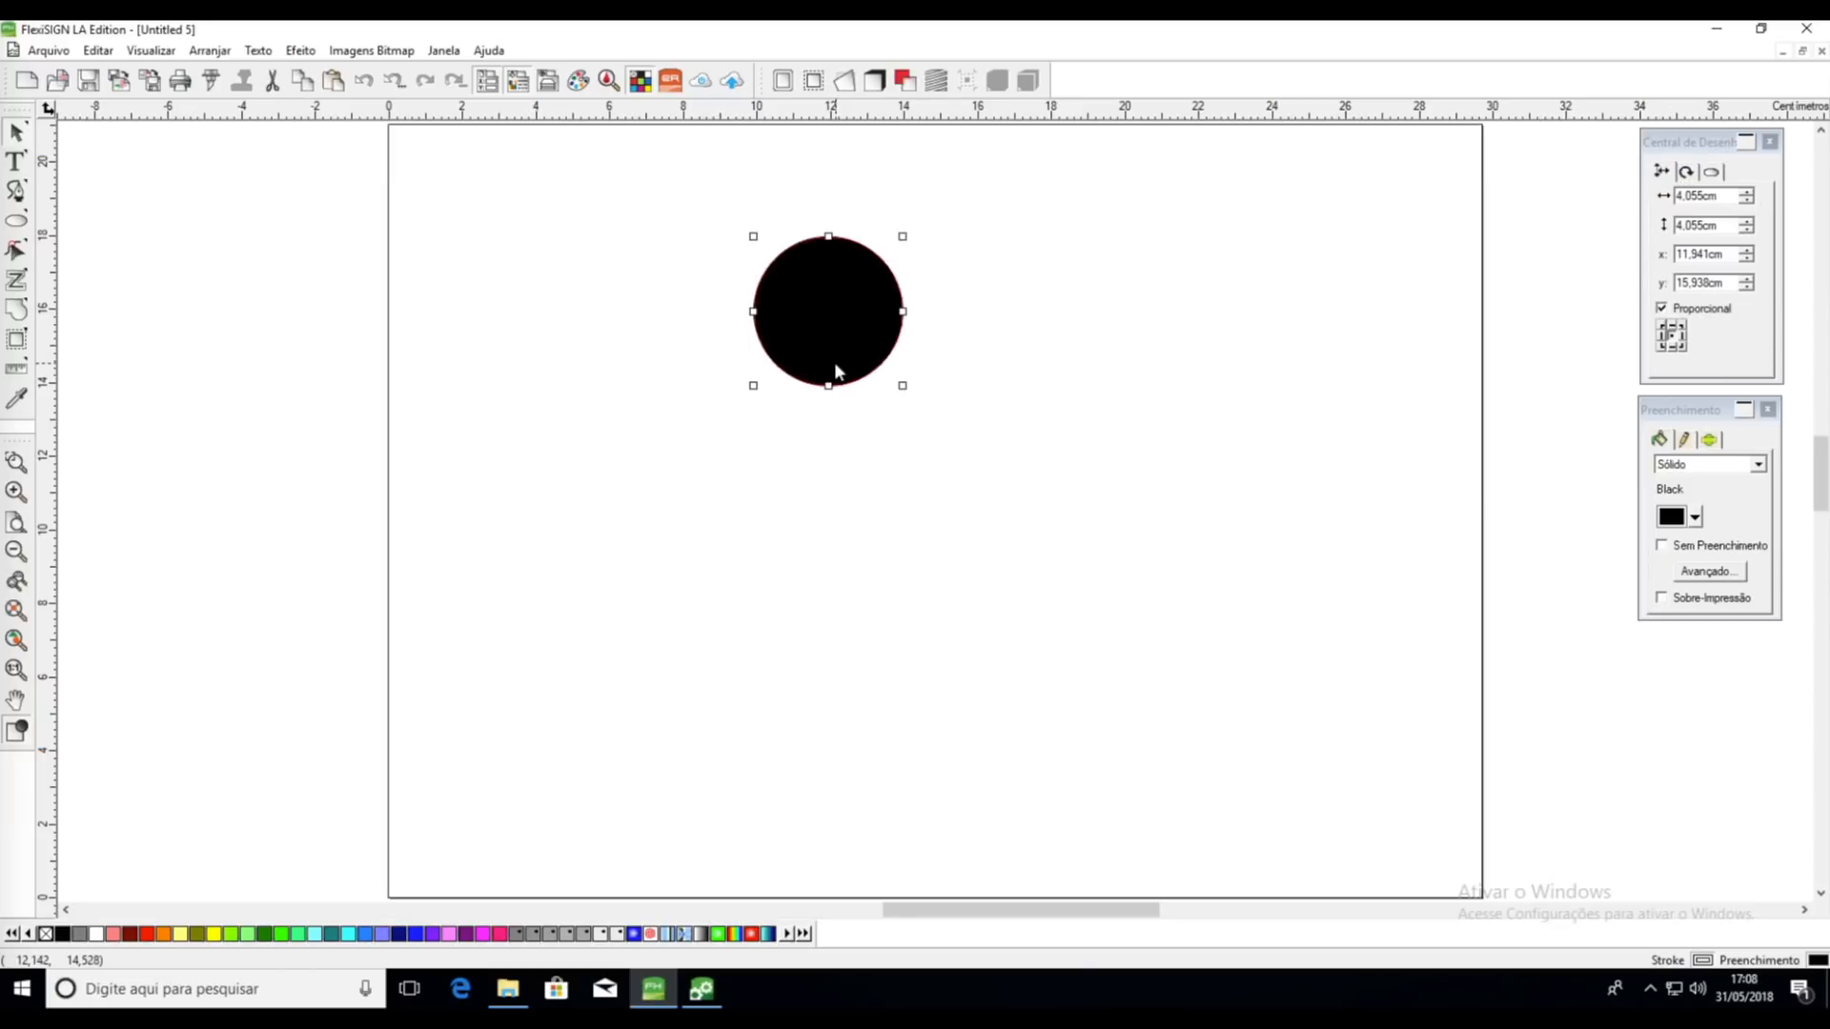
pyautogui.click(817, 83)
pyautogui.click(878, 257)
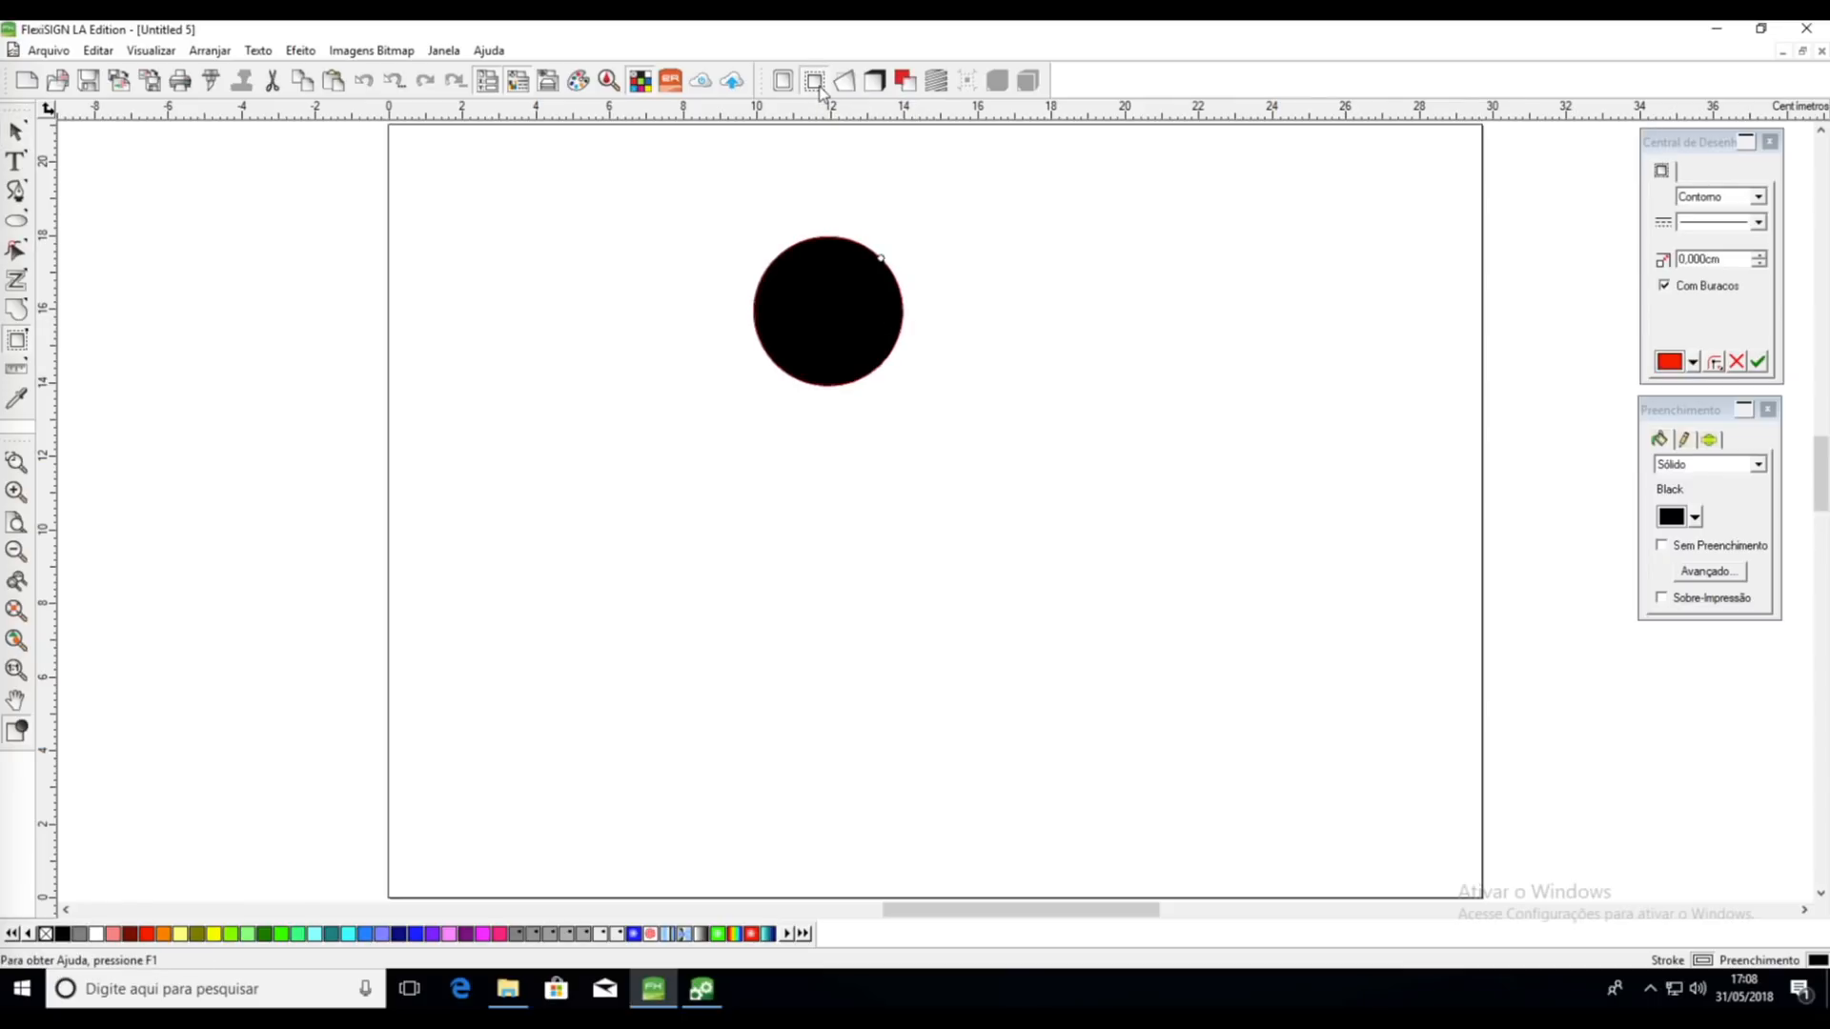
pyautogui.click(1760, 264)
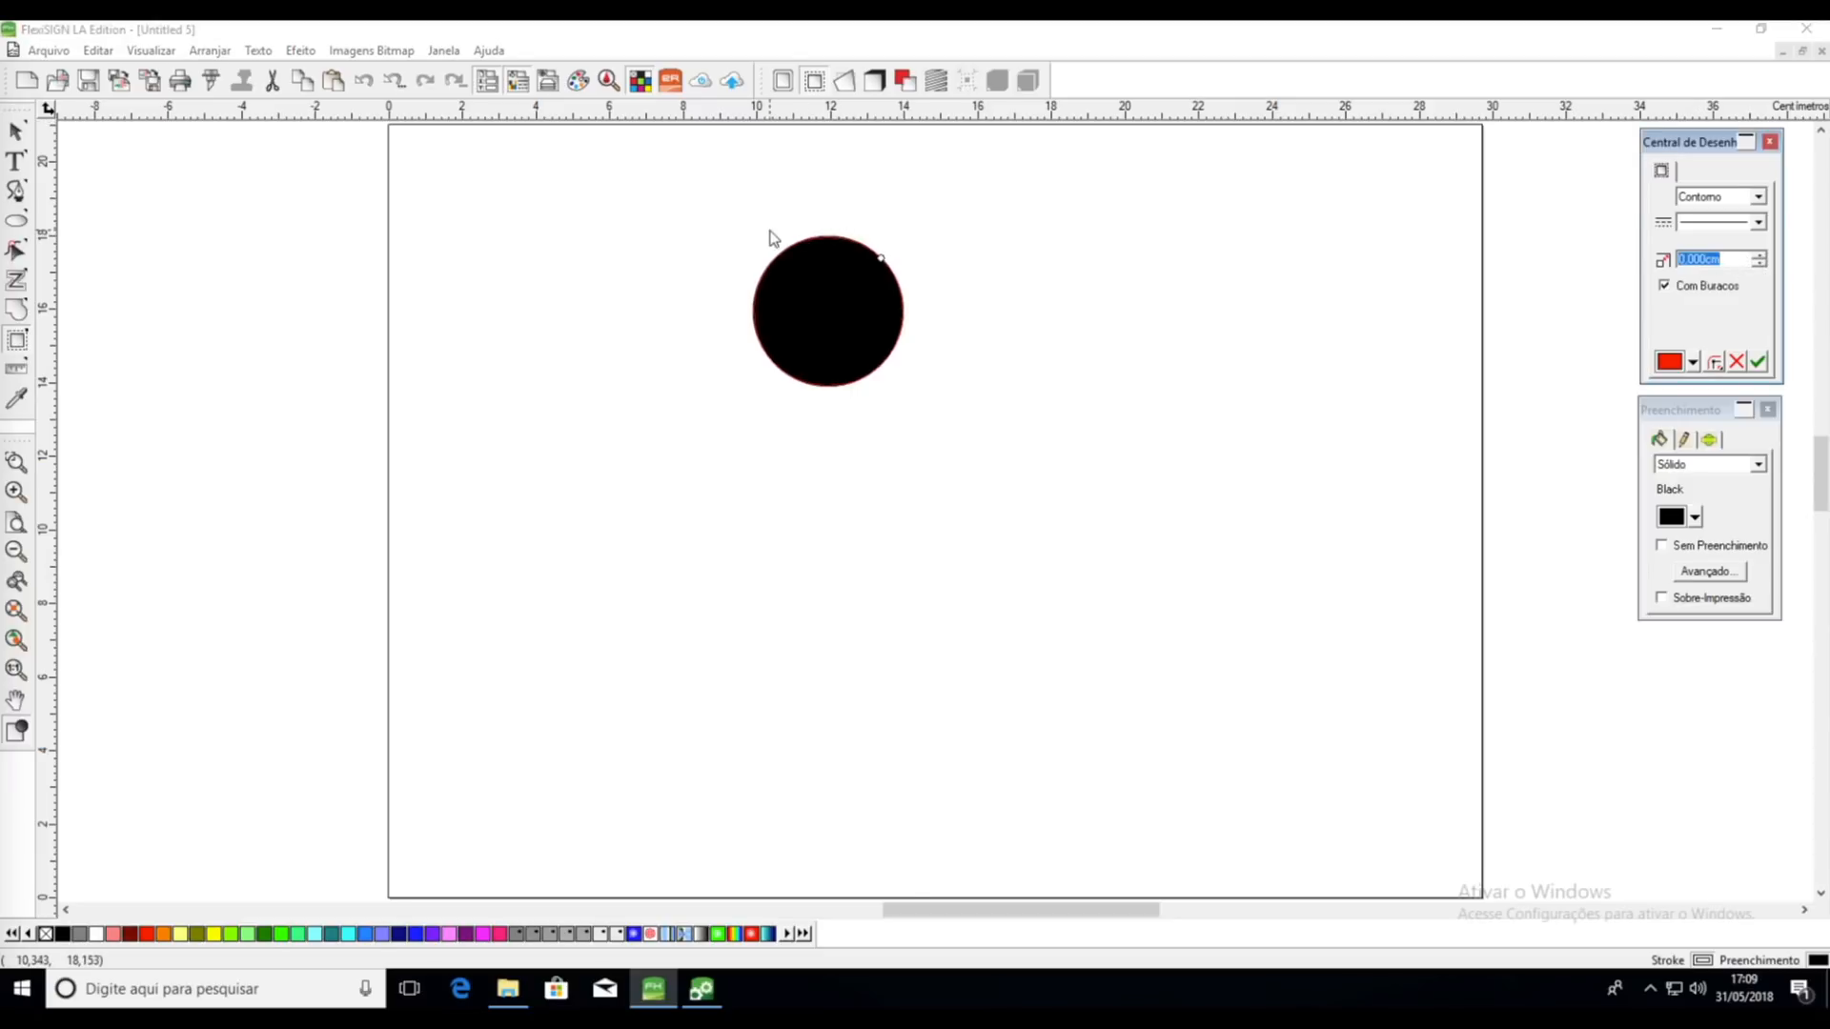
pyautogui.scroll(3, 773, 237)
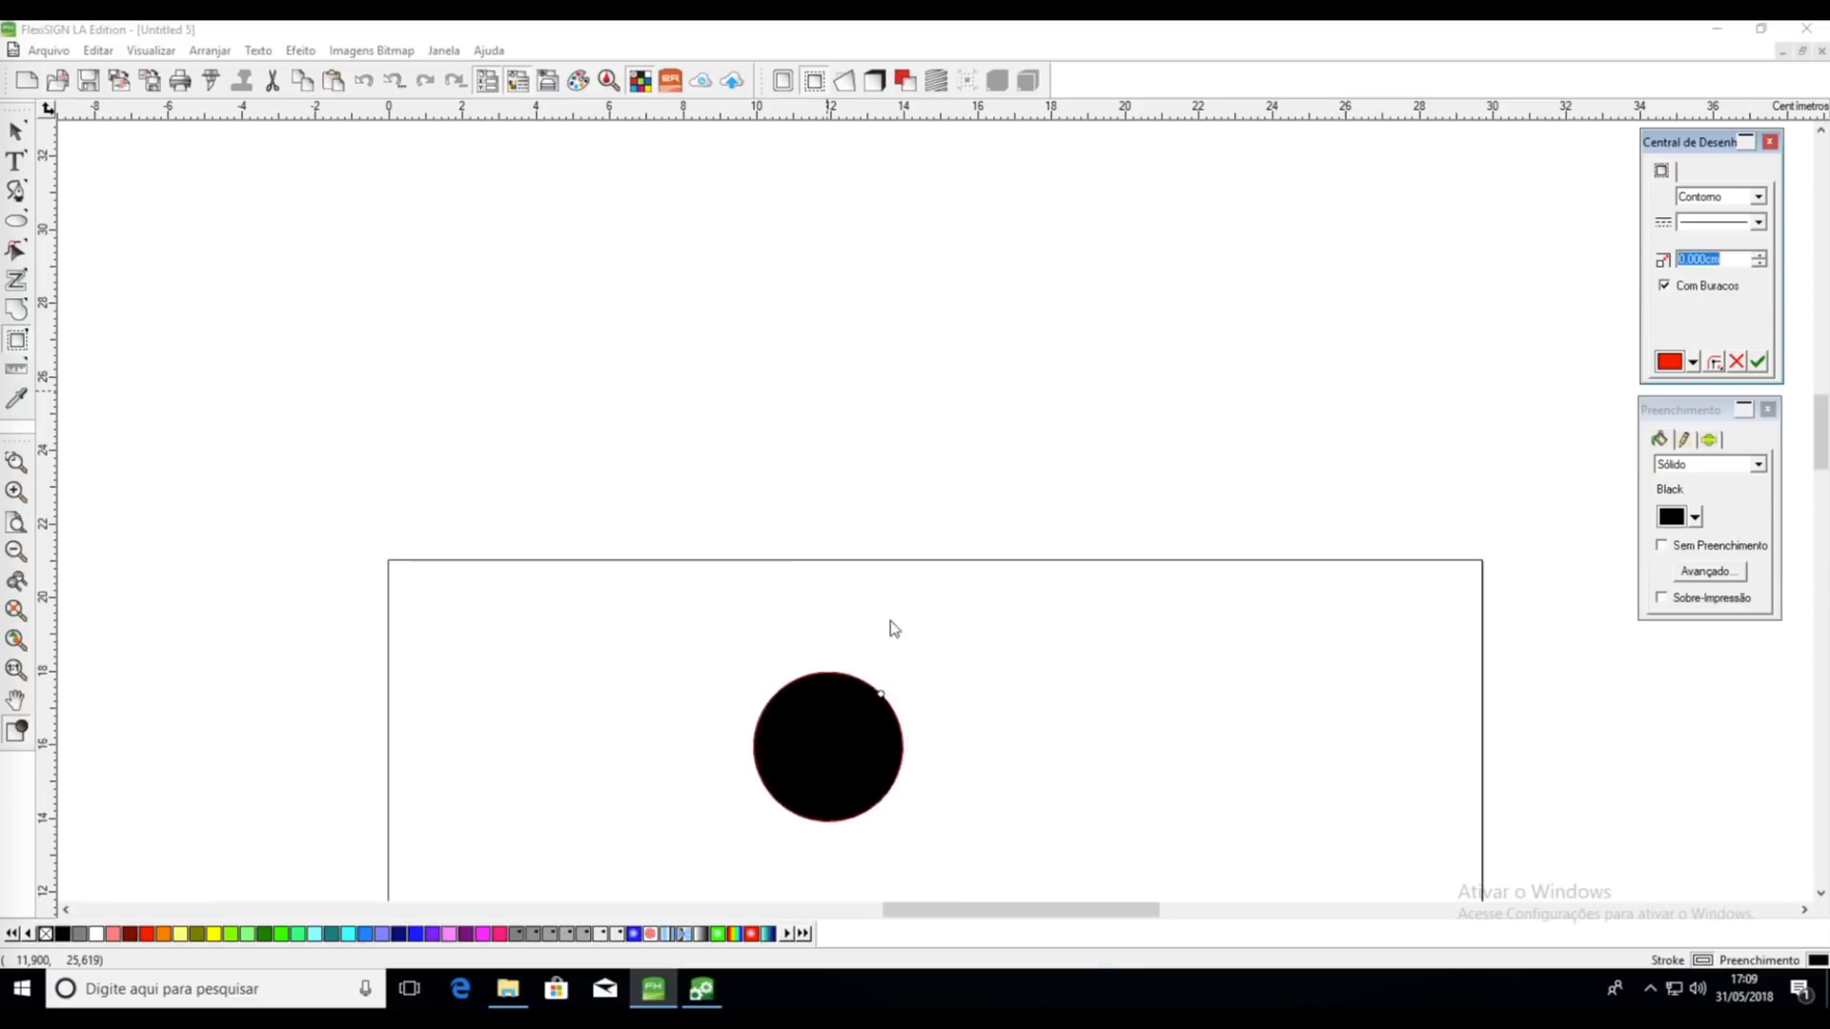
pyautogui.click(825, 763)
# Start a contour cut on the circle and set its offset to -0.100 cm, inside the edge
pyautogui.scroll(2, 825, 765)
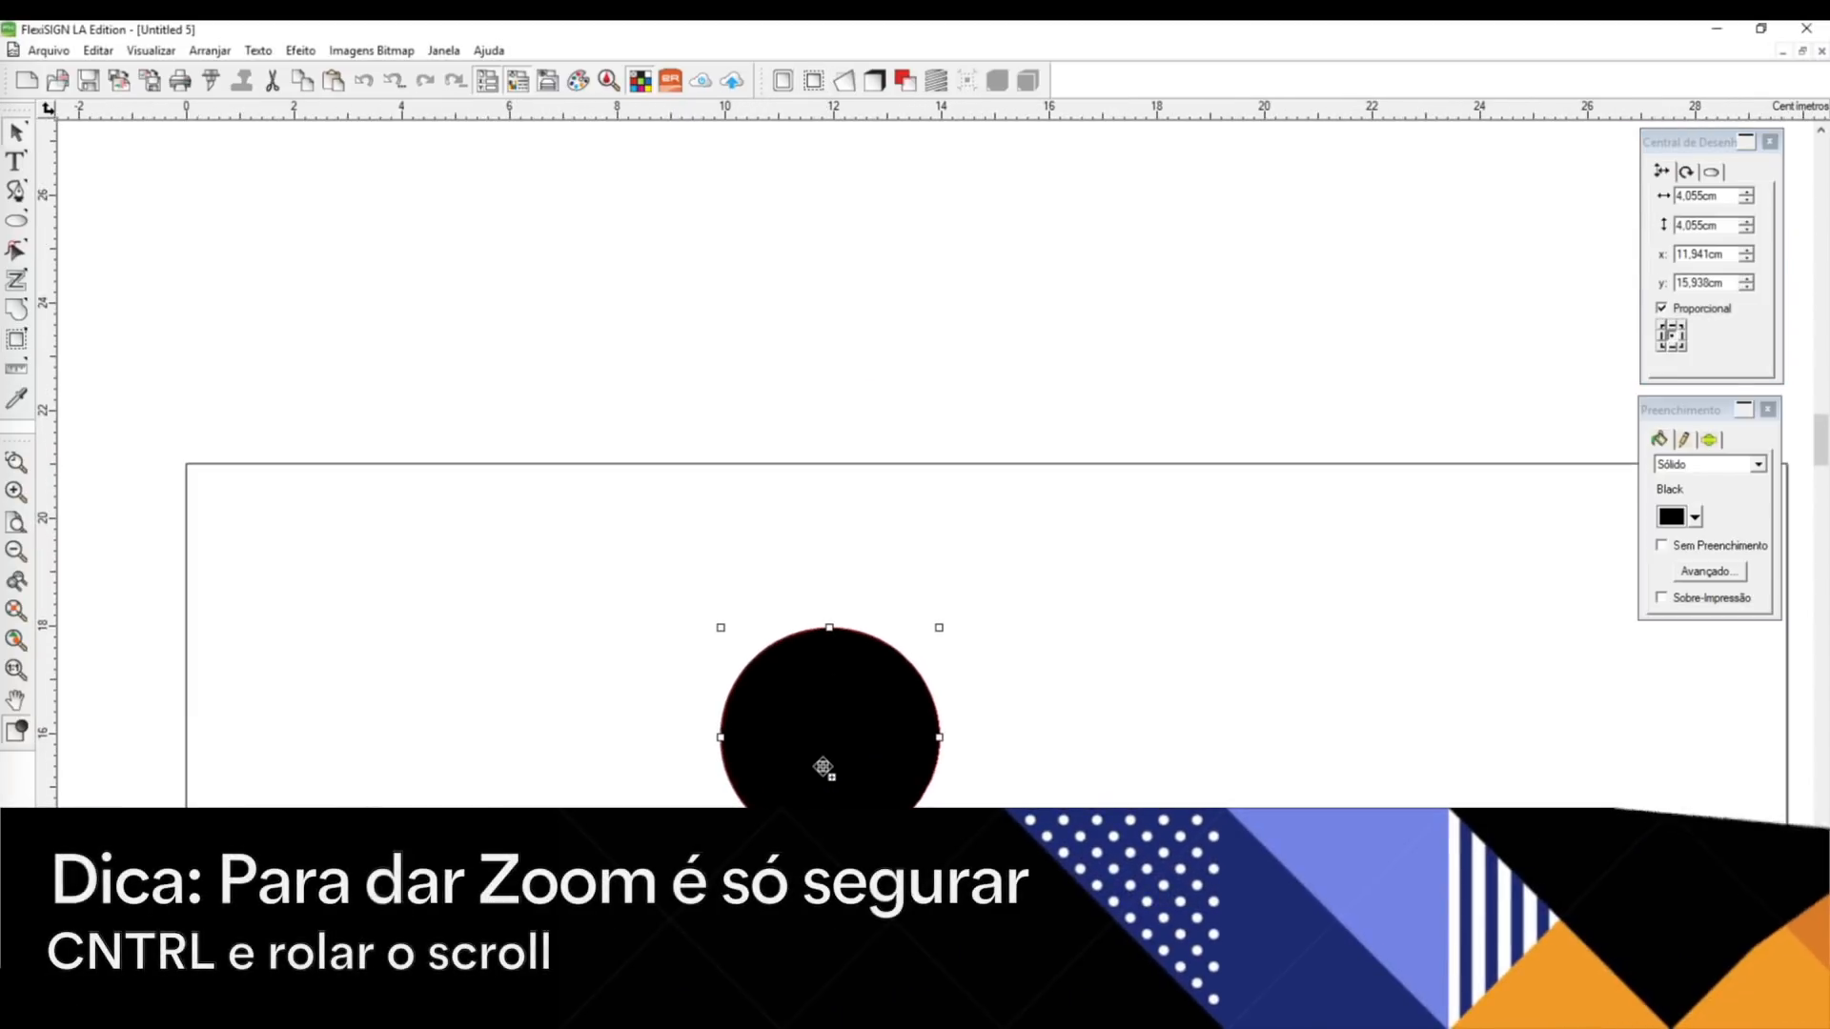
pyautogui.scroll(4, 824, 767)
pyautogui.scroll(-2, 1065, 721)
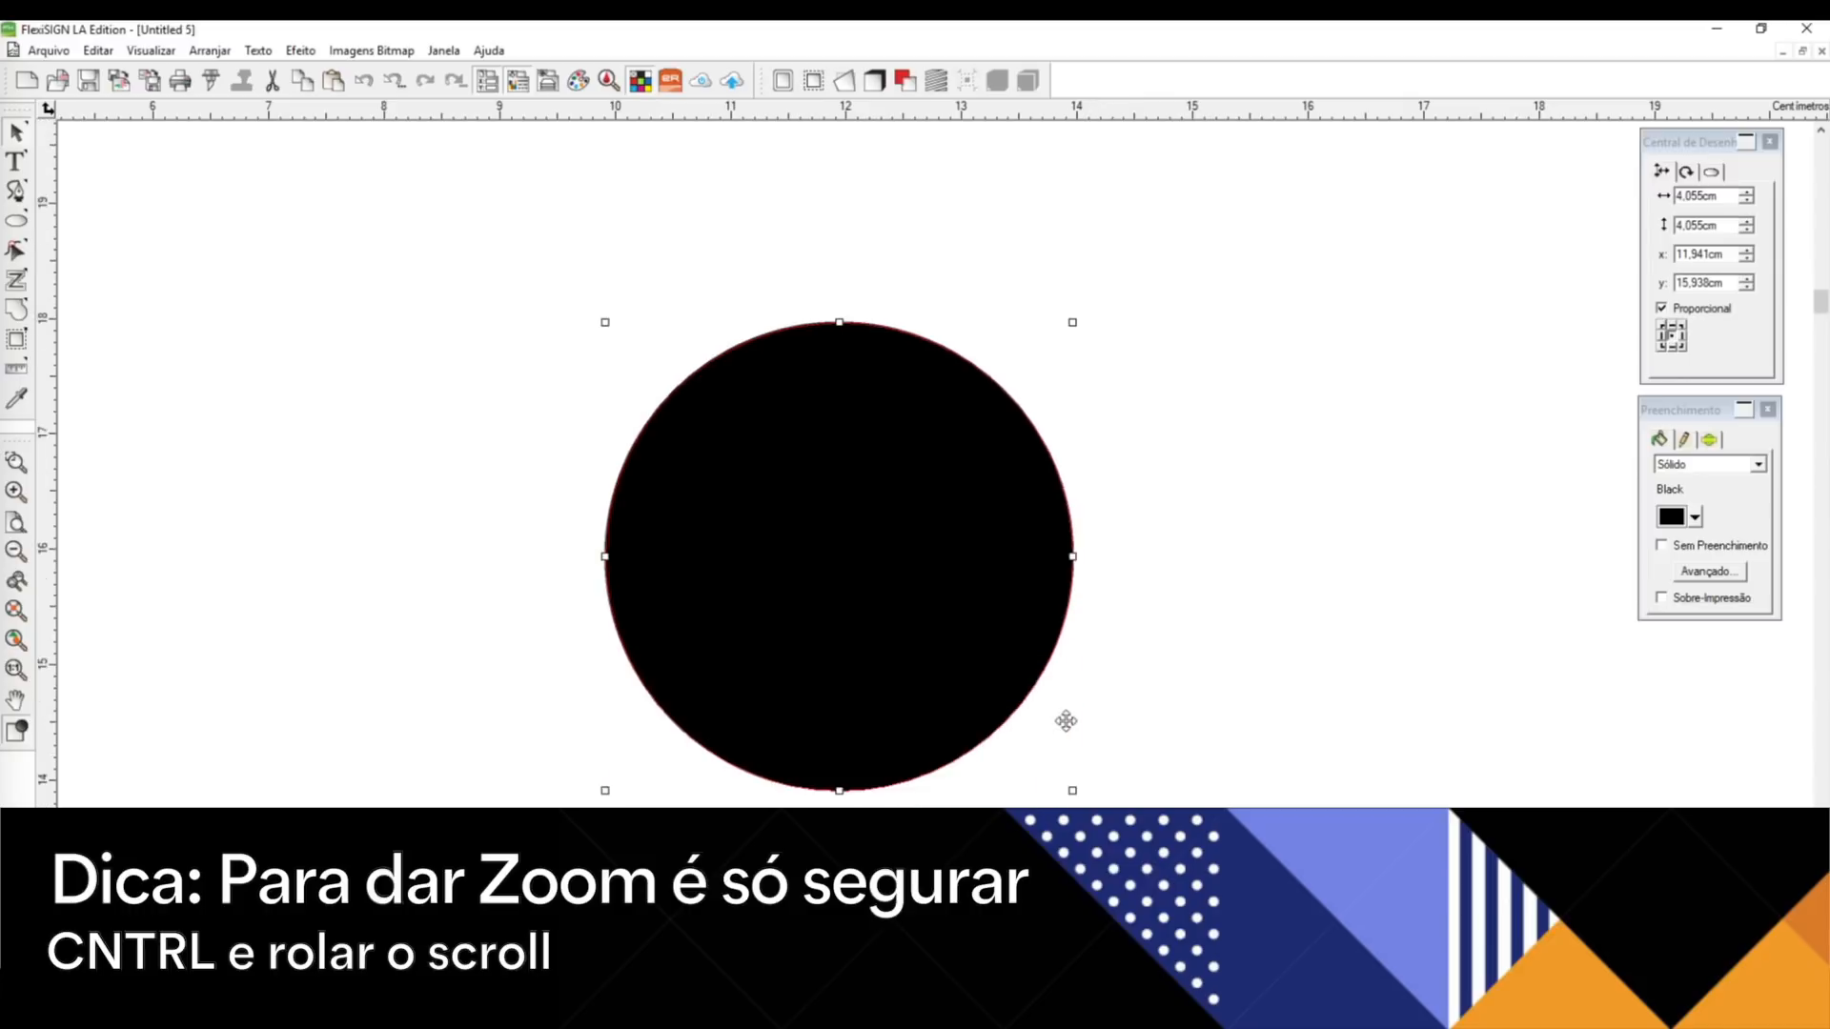
pyautogui.scroll(-2, 1066, 721)
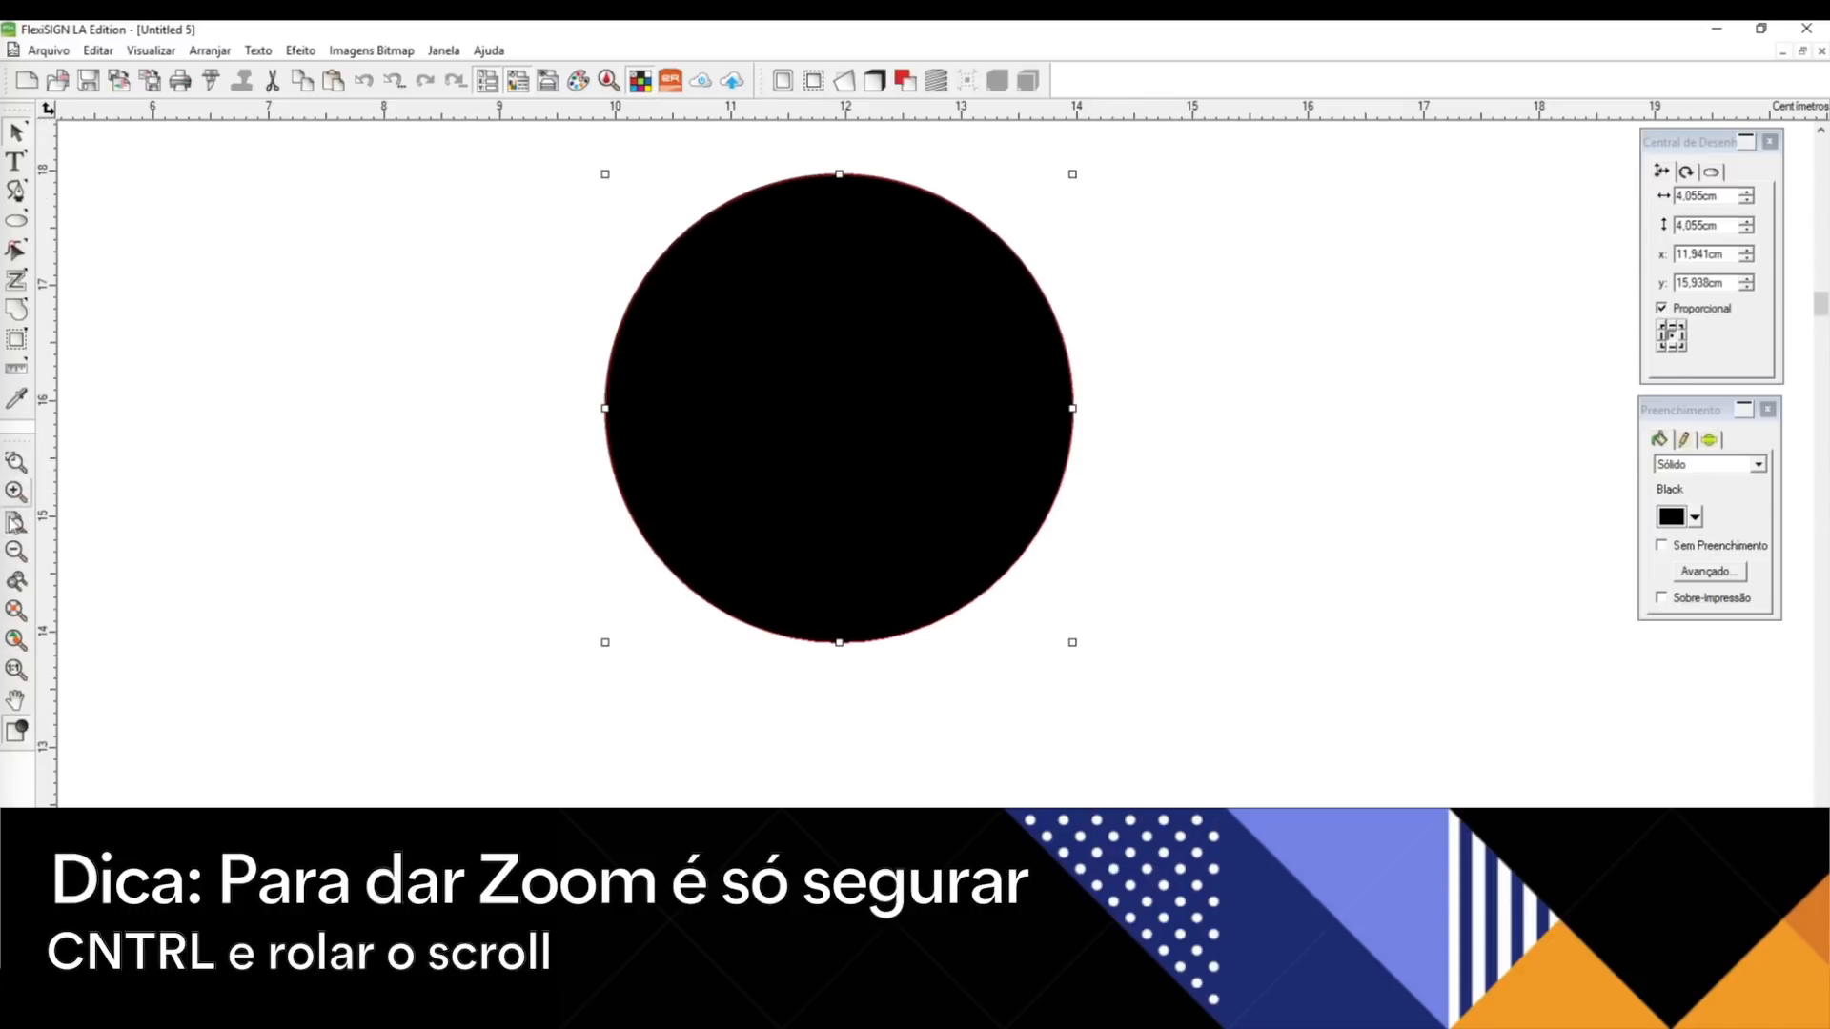
pyautogui.scroll(2, 1043, 452)
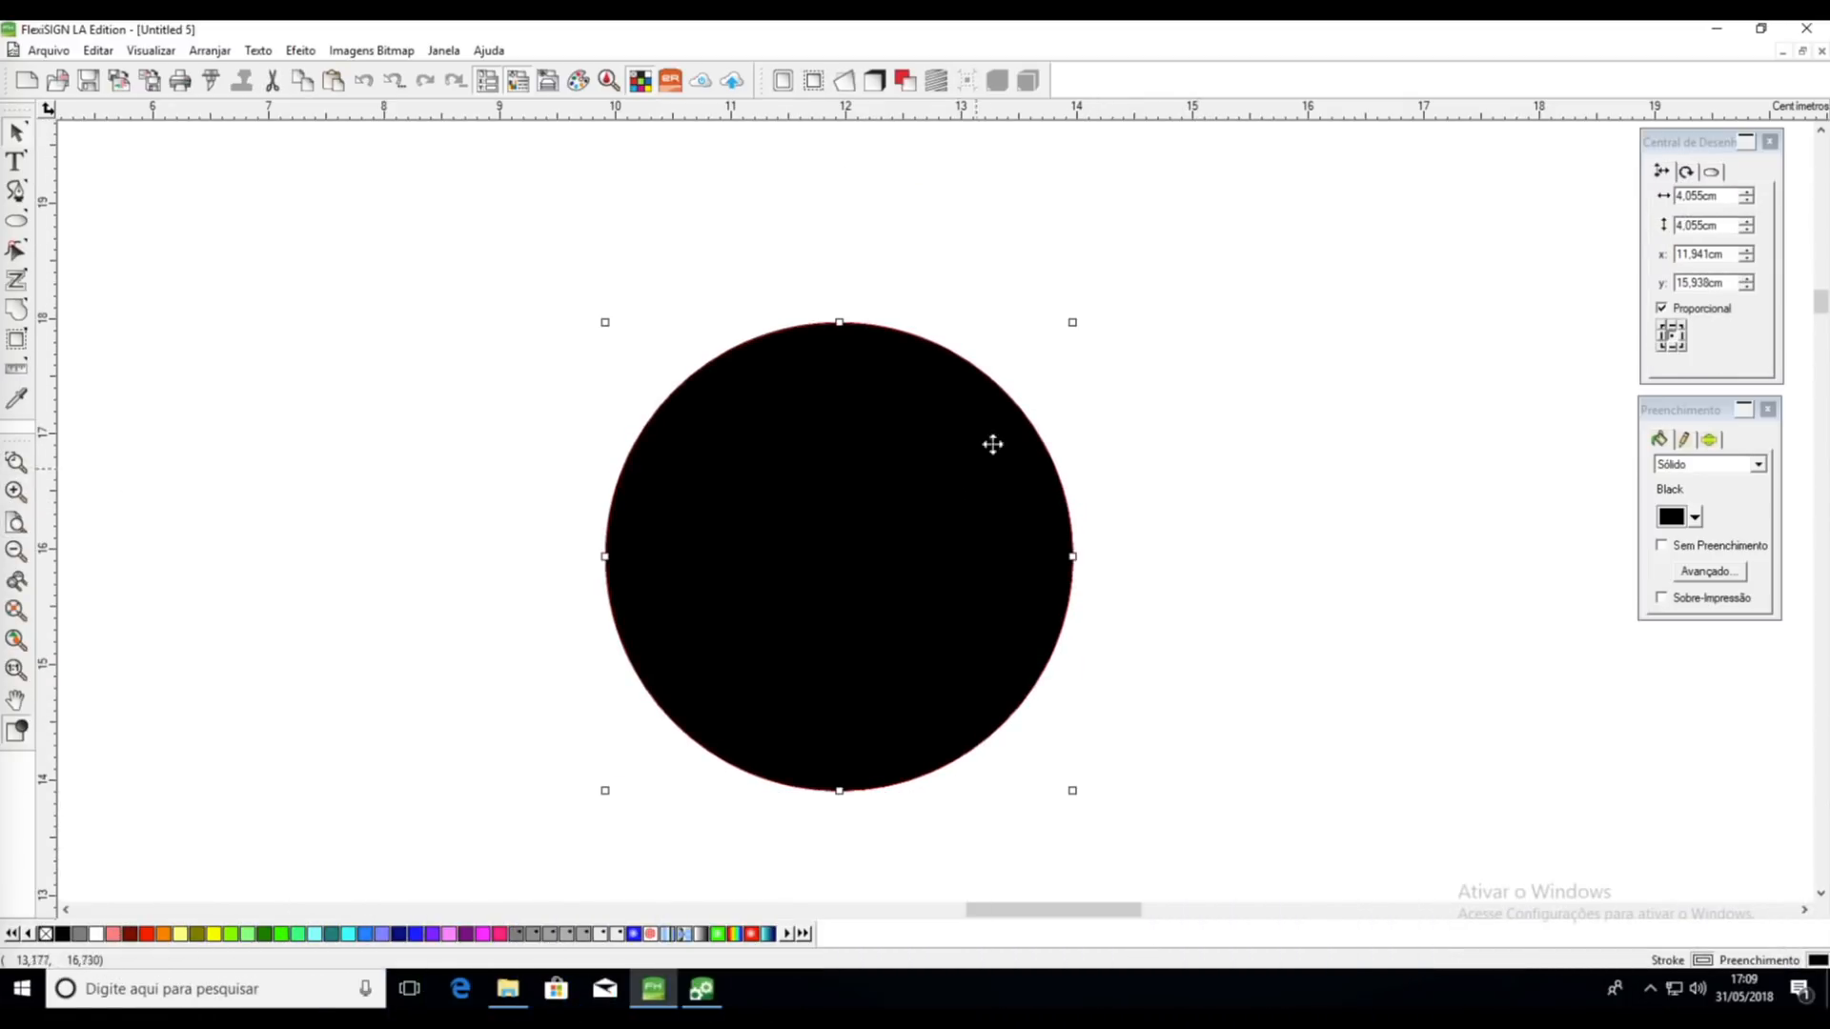
pyautogui.click(814, 91)
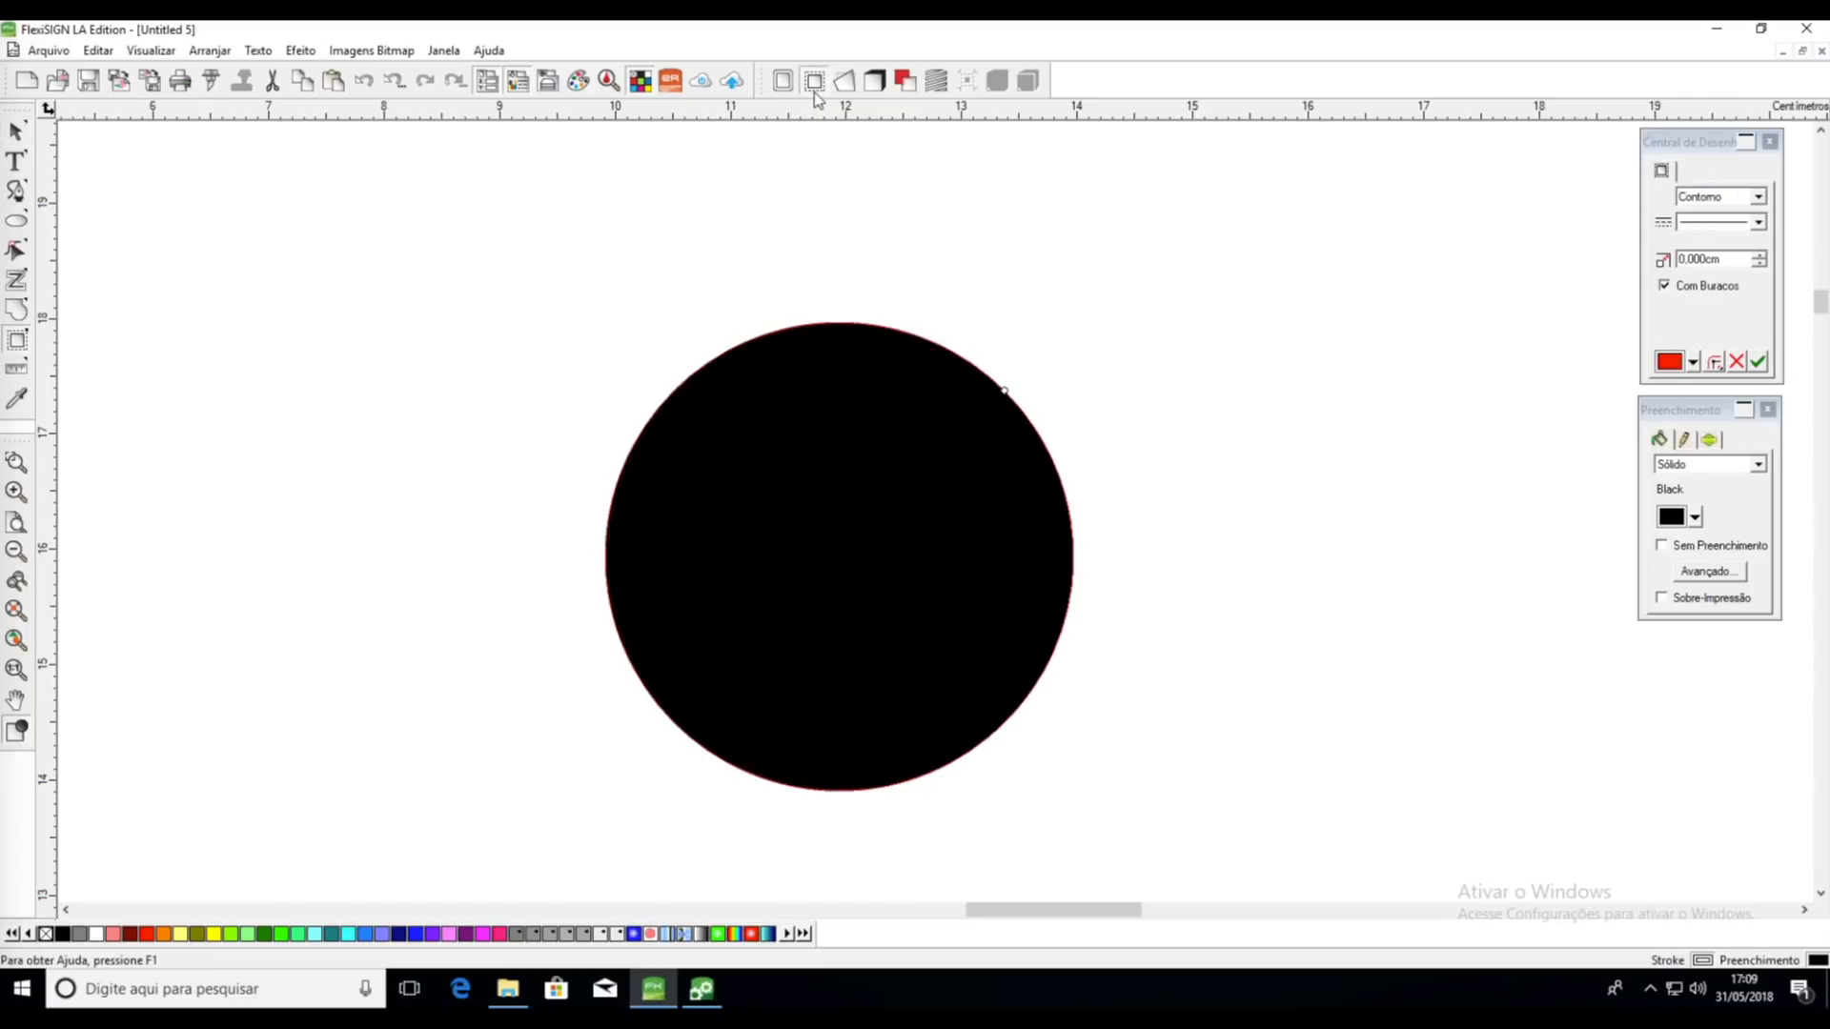
pyautogui.click(1759, 264)
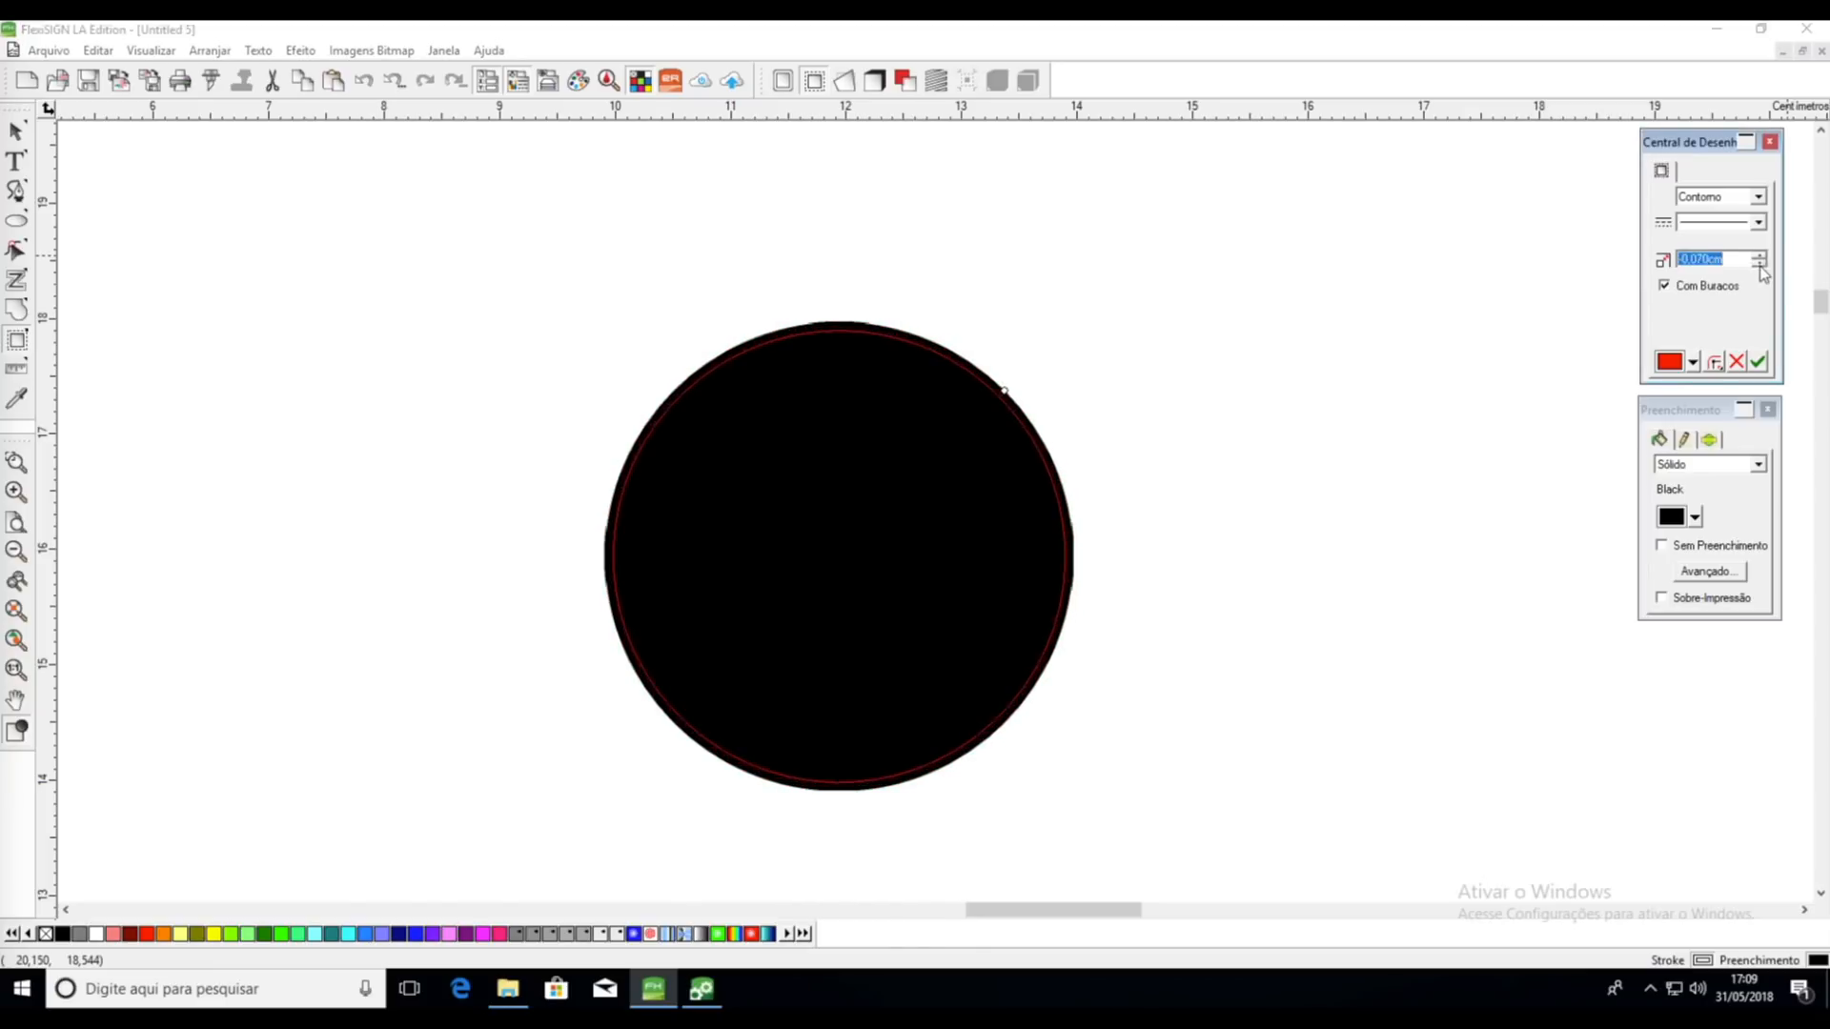
pyautogui.click(1760, 264)
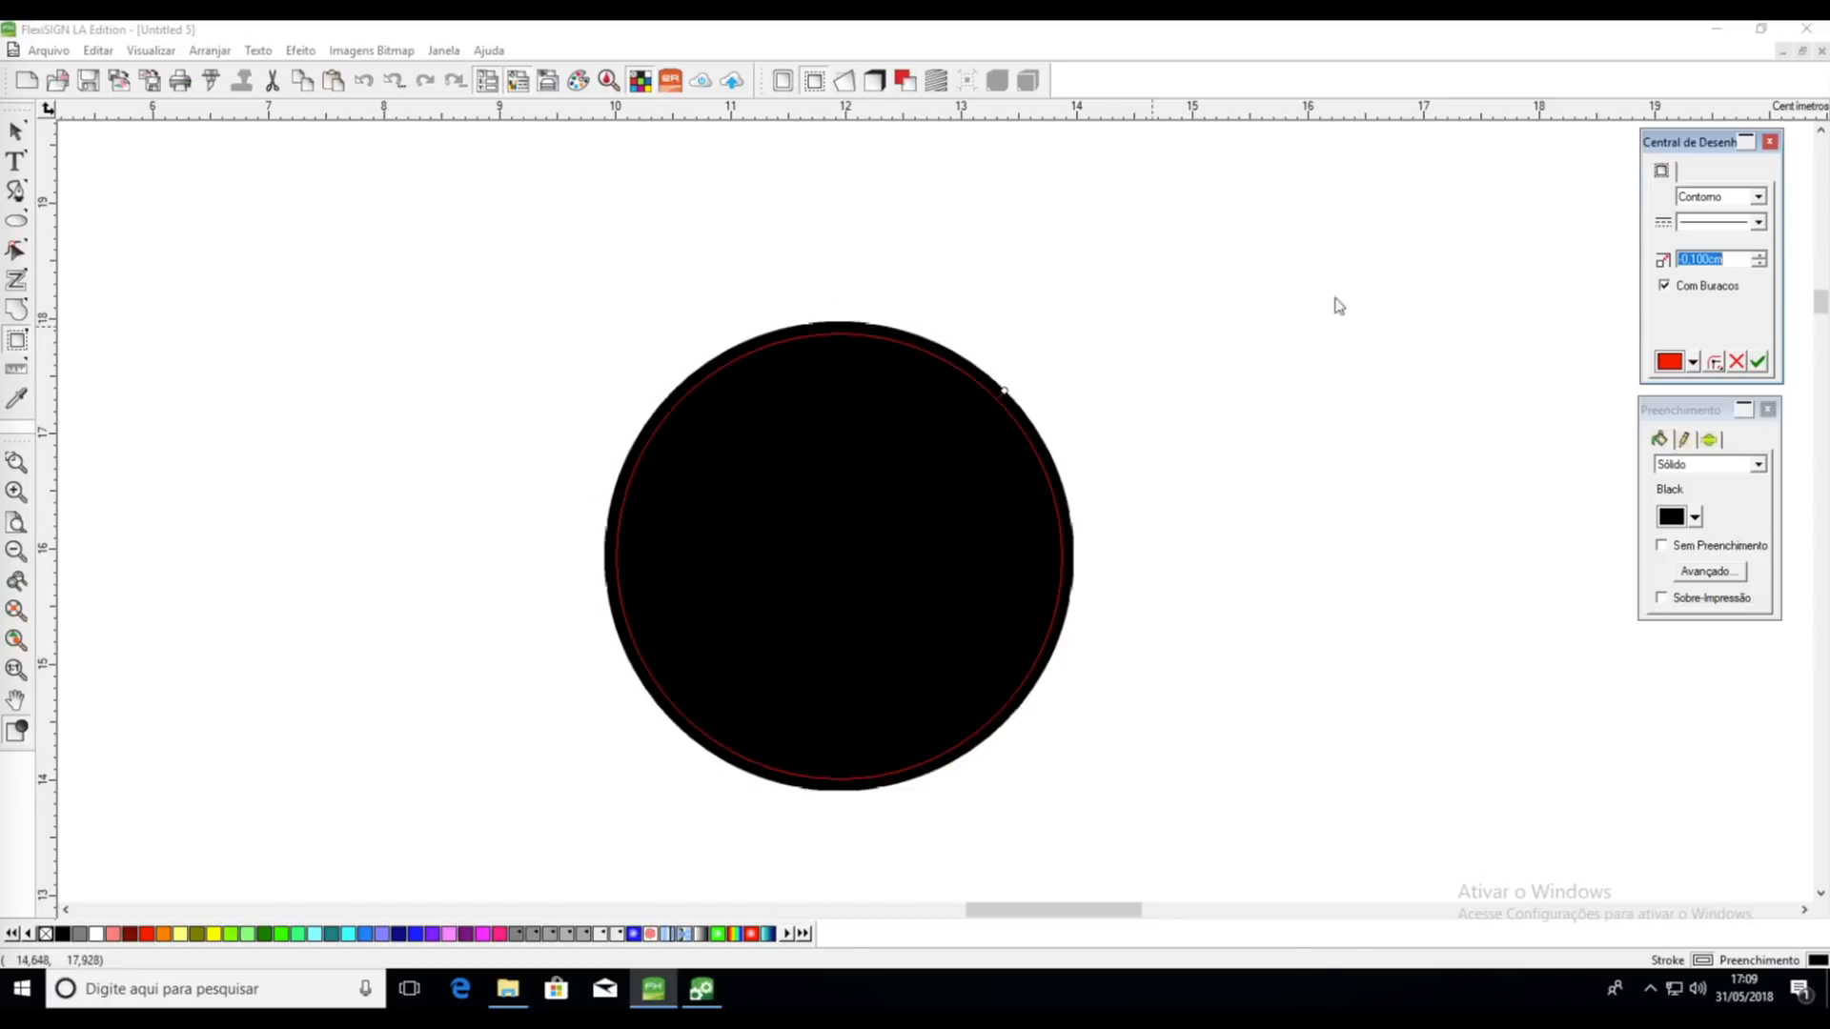
# Set the circle's contour cut offset to 0.100 cm, outside the edge
pyautogui.click(1760, 264)
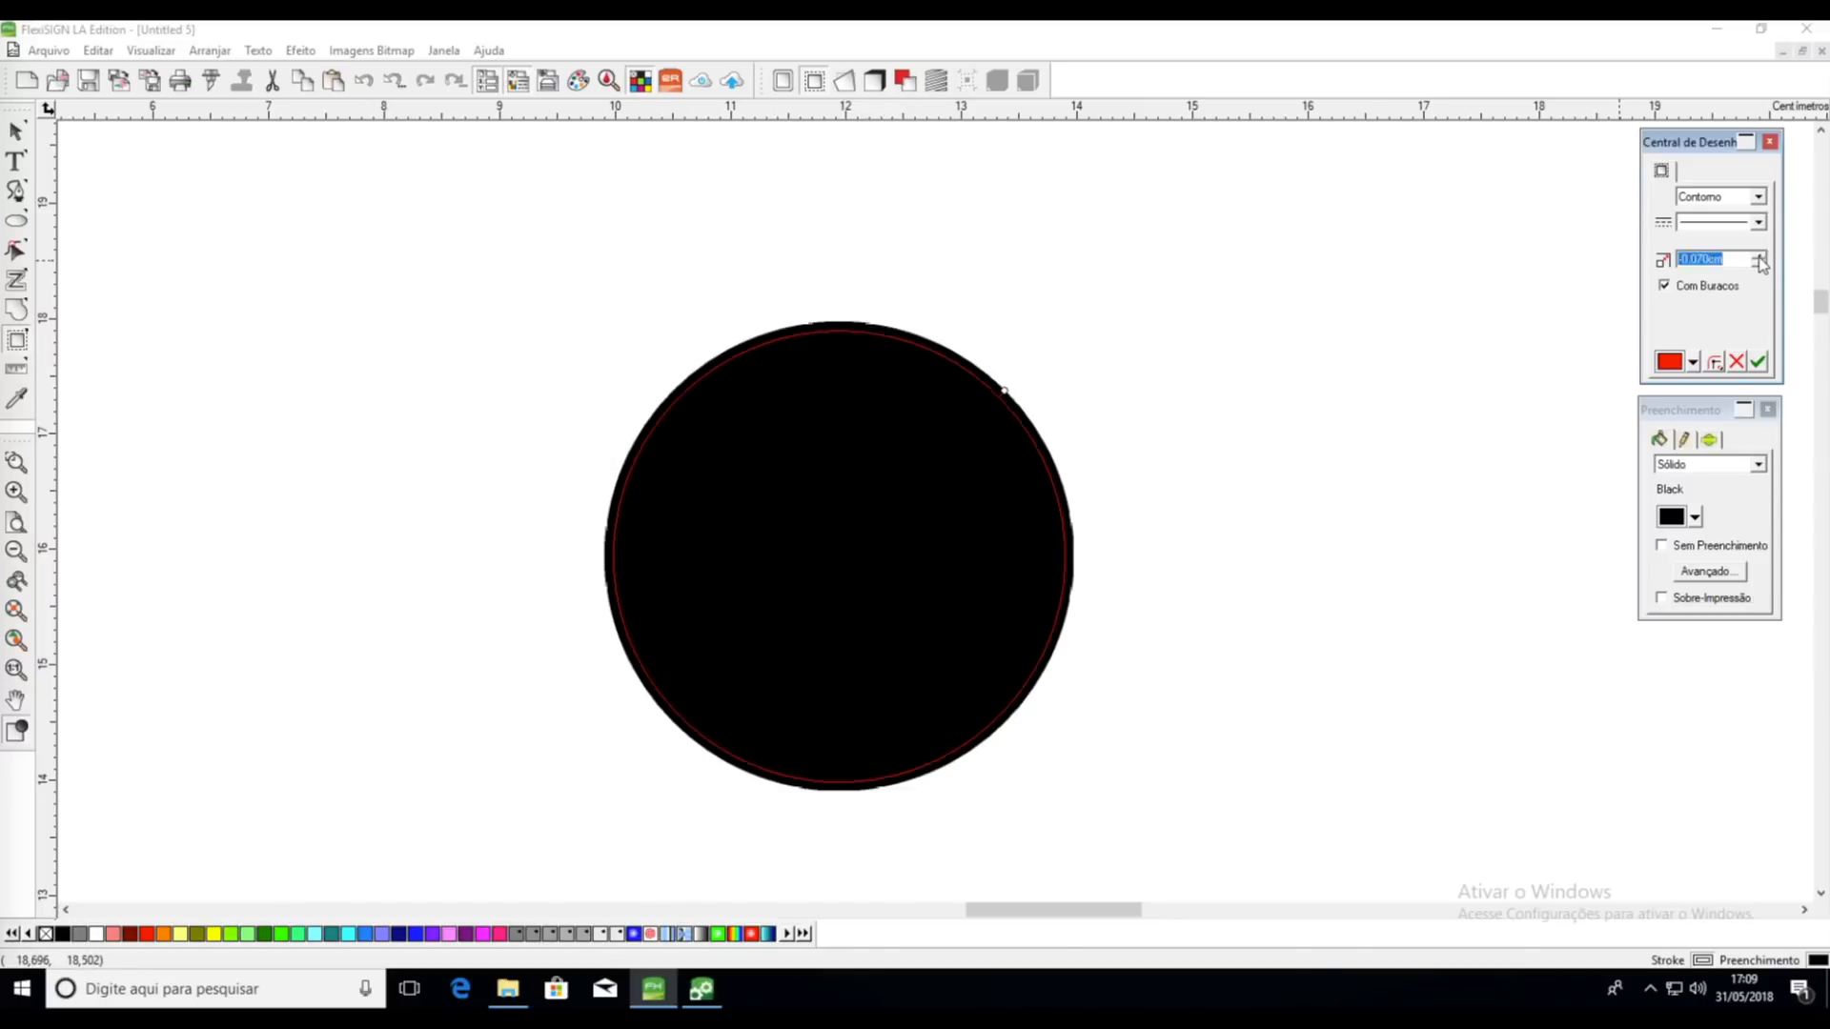
pyautogui.click(1760, 264)
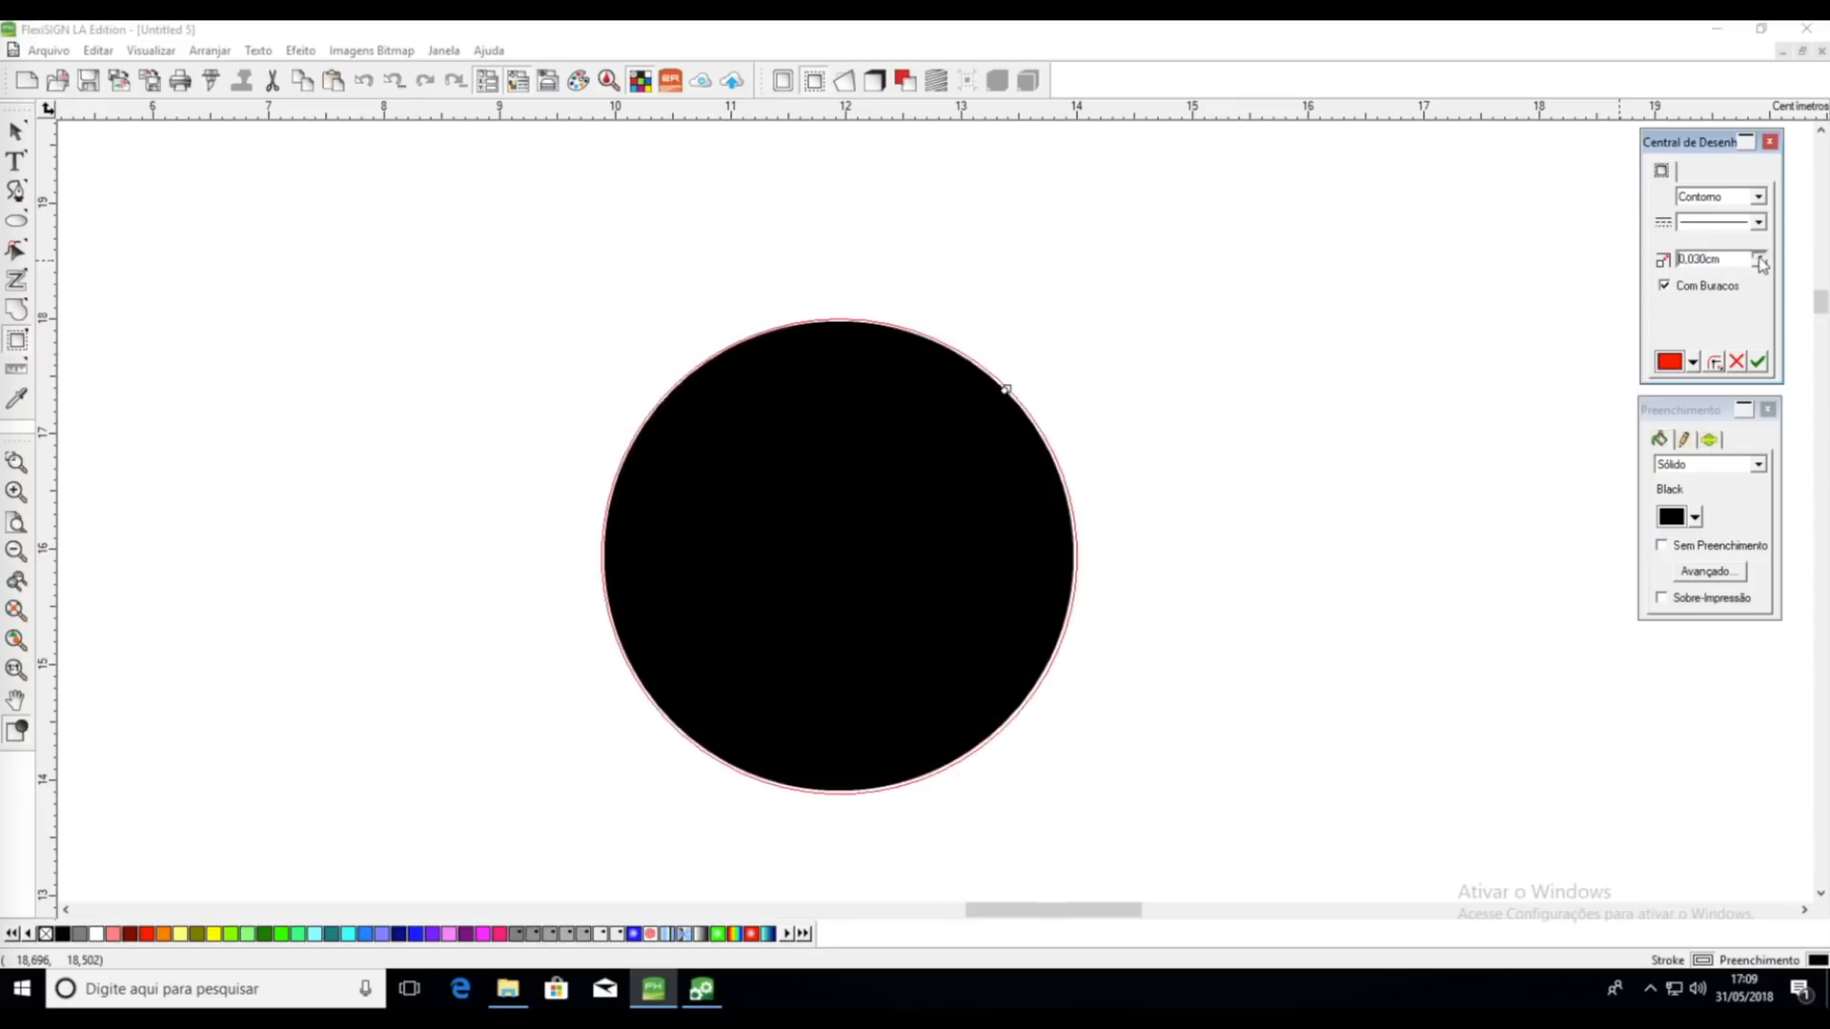
pyautogui.click(1760, 264)
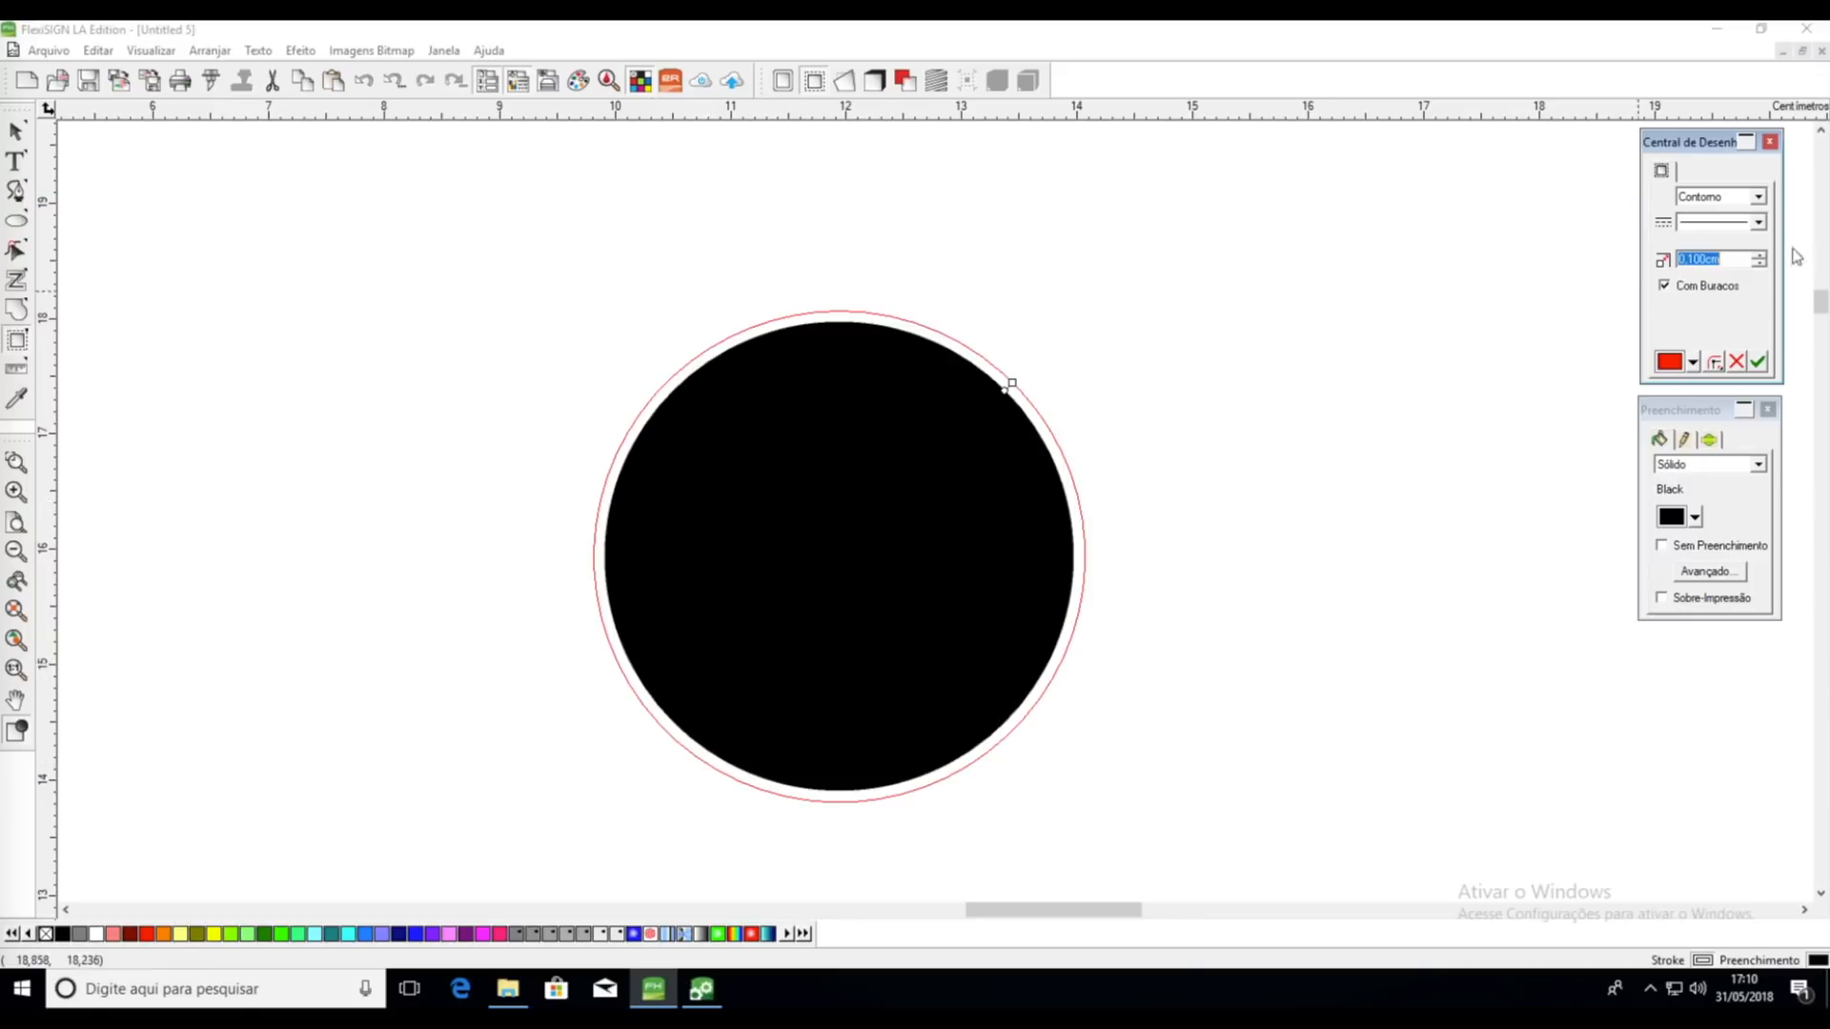
# Try dashed line styles on the contour, return it to the solid line and apply the contour cut
pyautogui.click(1760, 223)
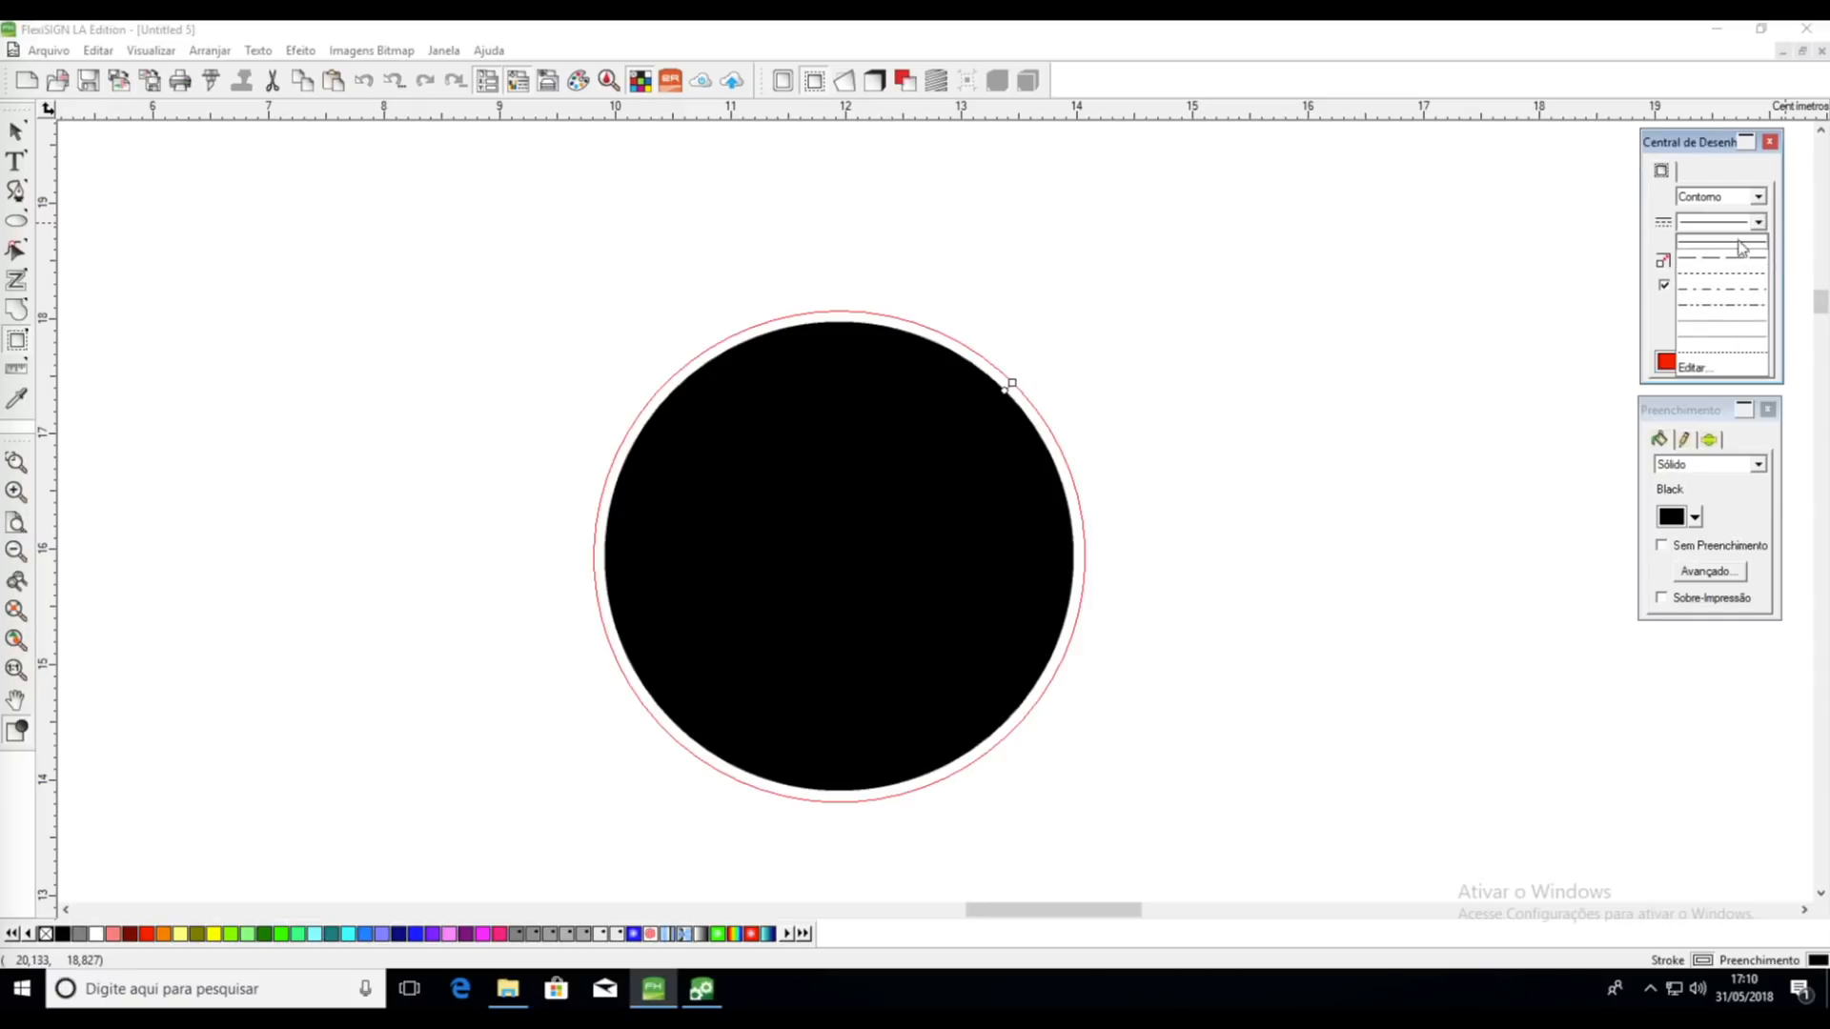
pyautogui.click(1734, 281)
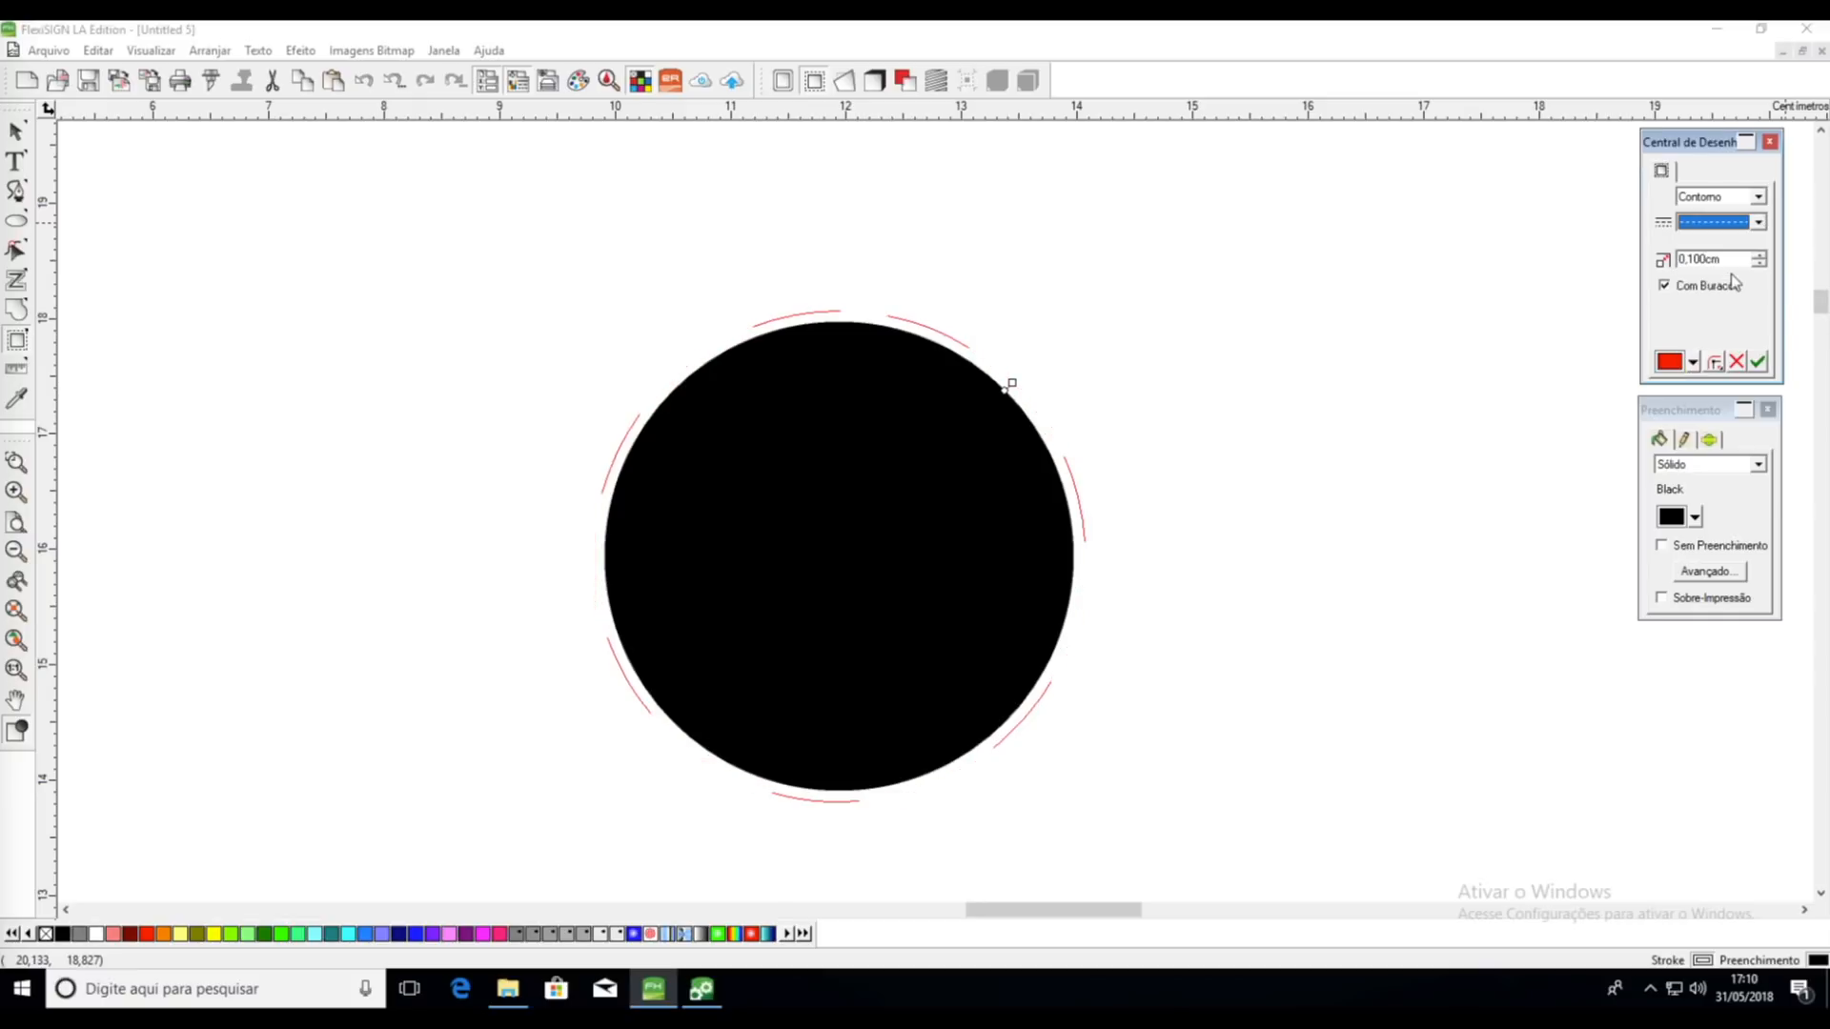
pyautogui.click(1764, 223)
pyautogui.click(1736, 329)
pyautogui.click(1759, 223)
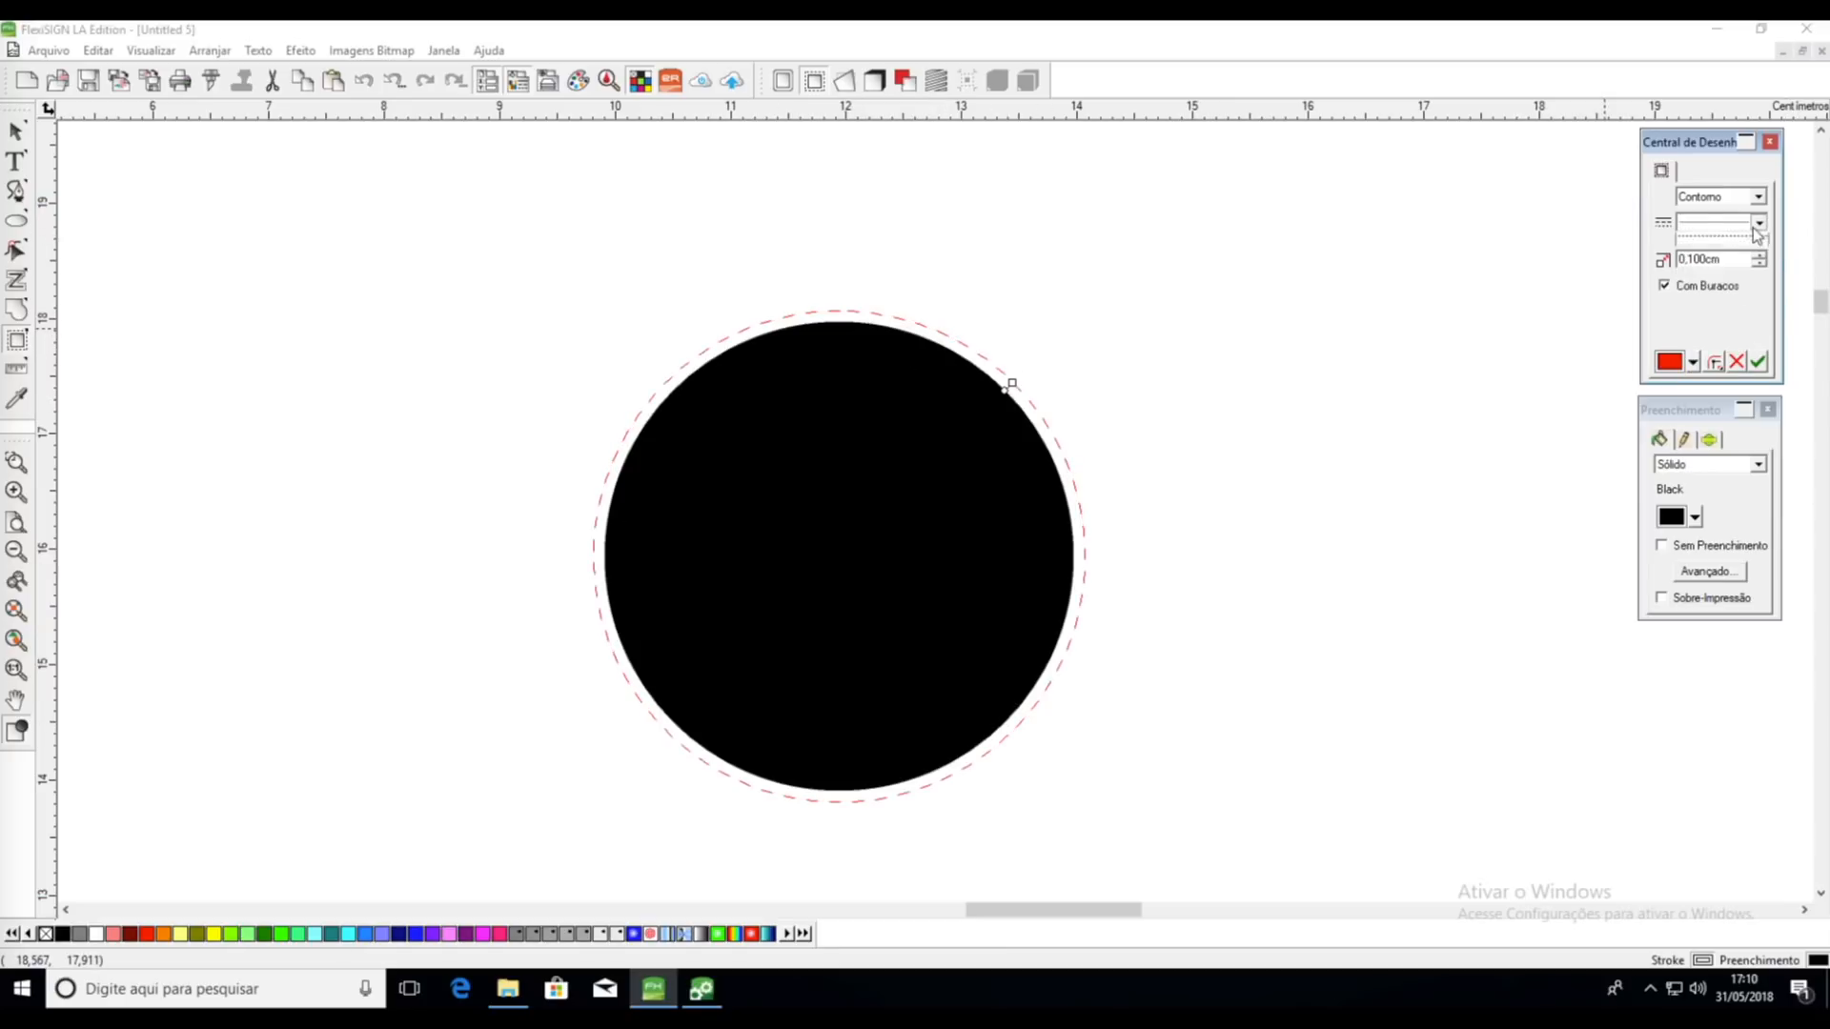
pyautogui.click(1719, 246)
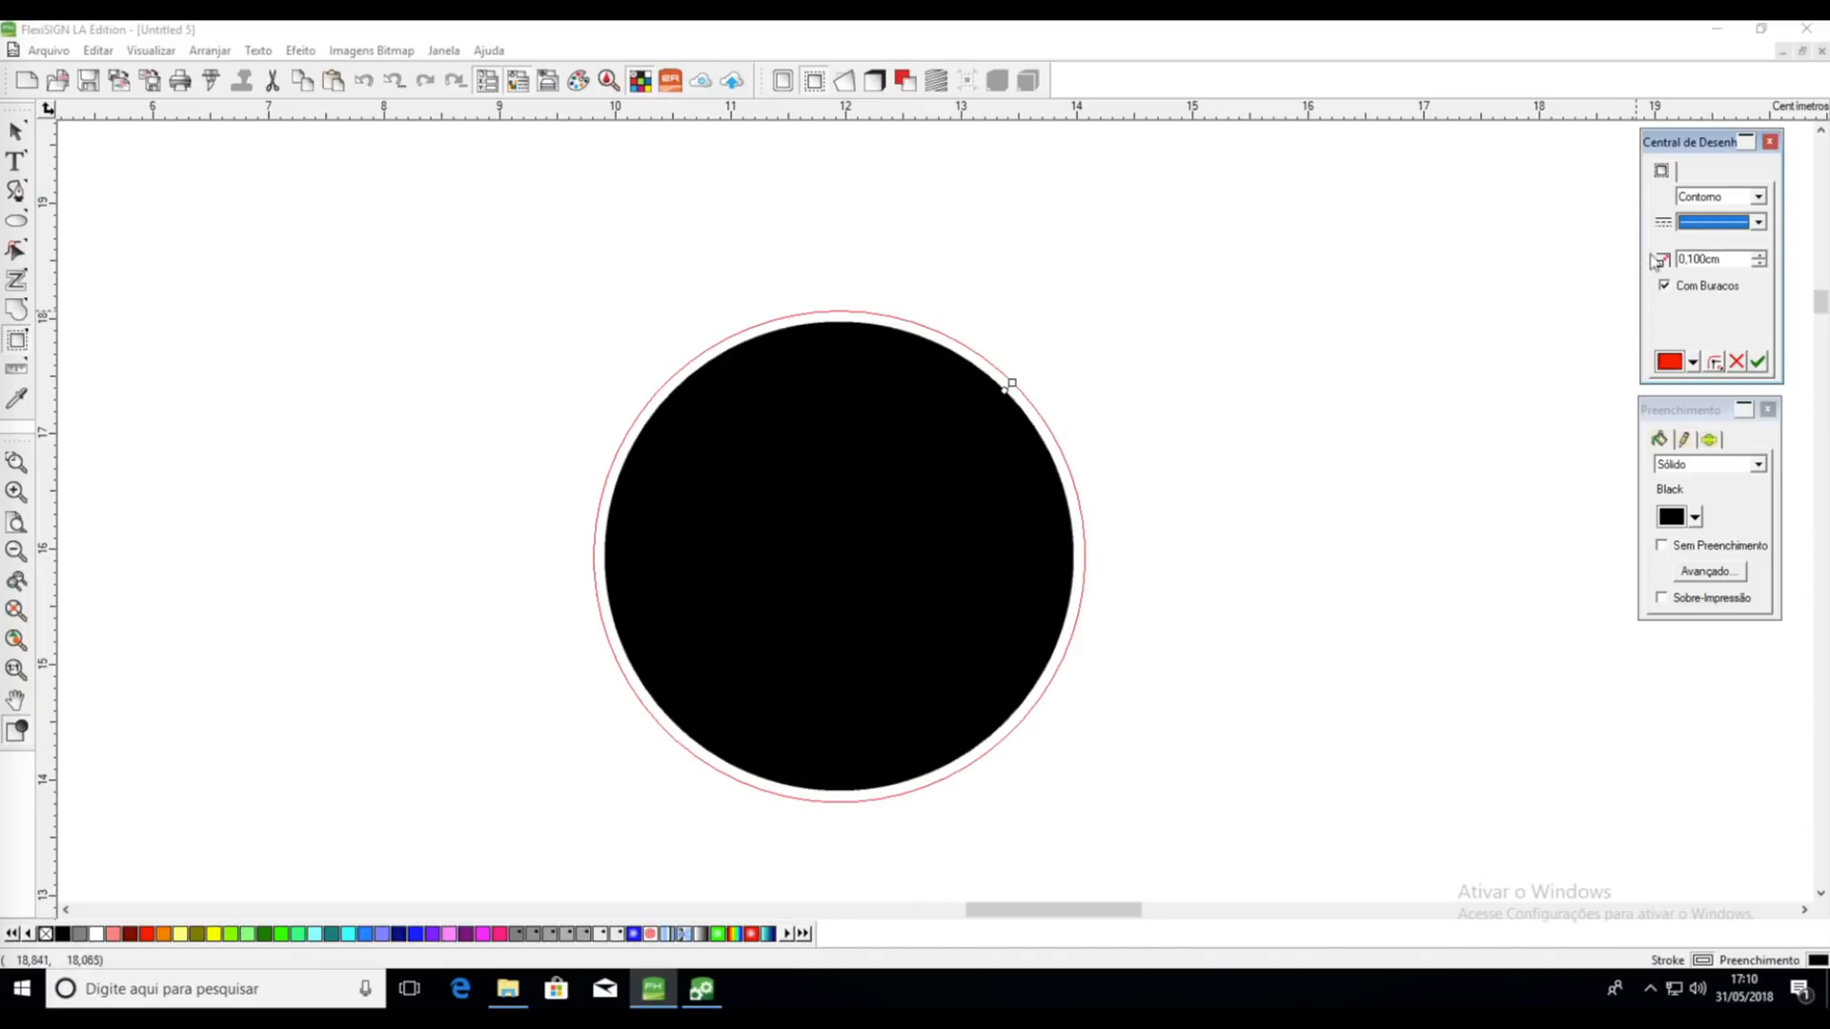
pyautogui.click(1759, 364)
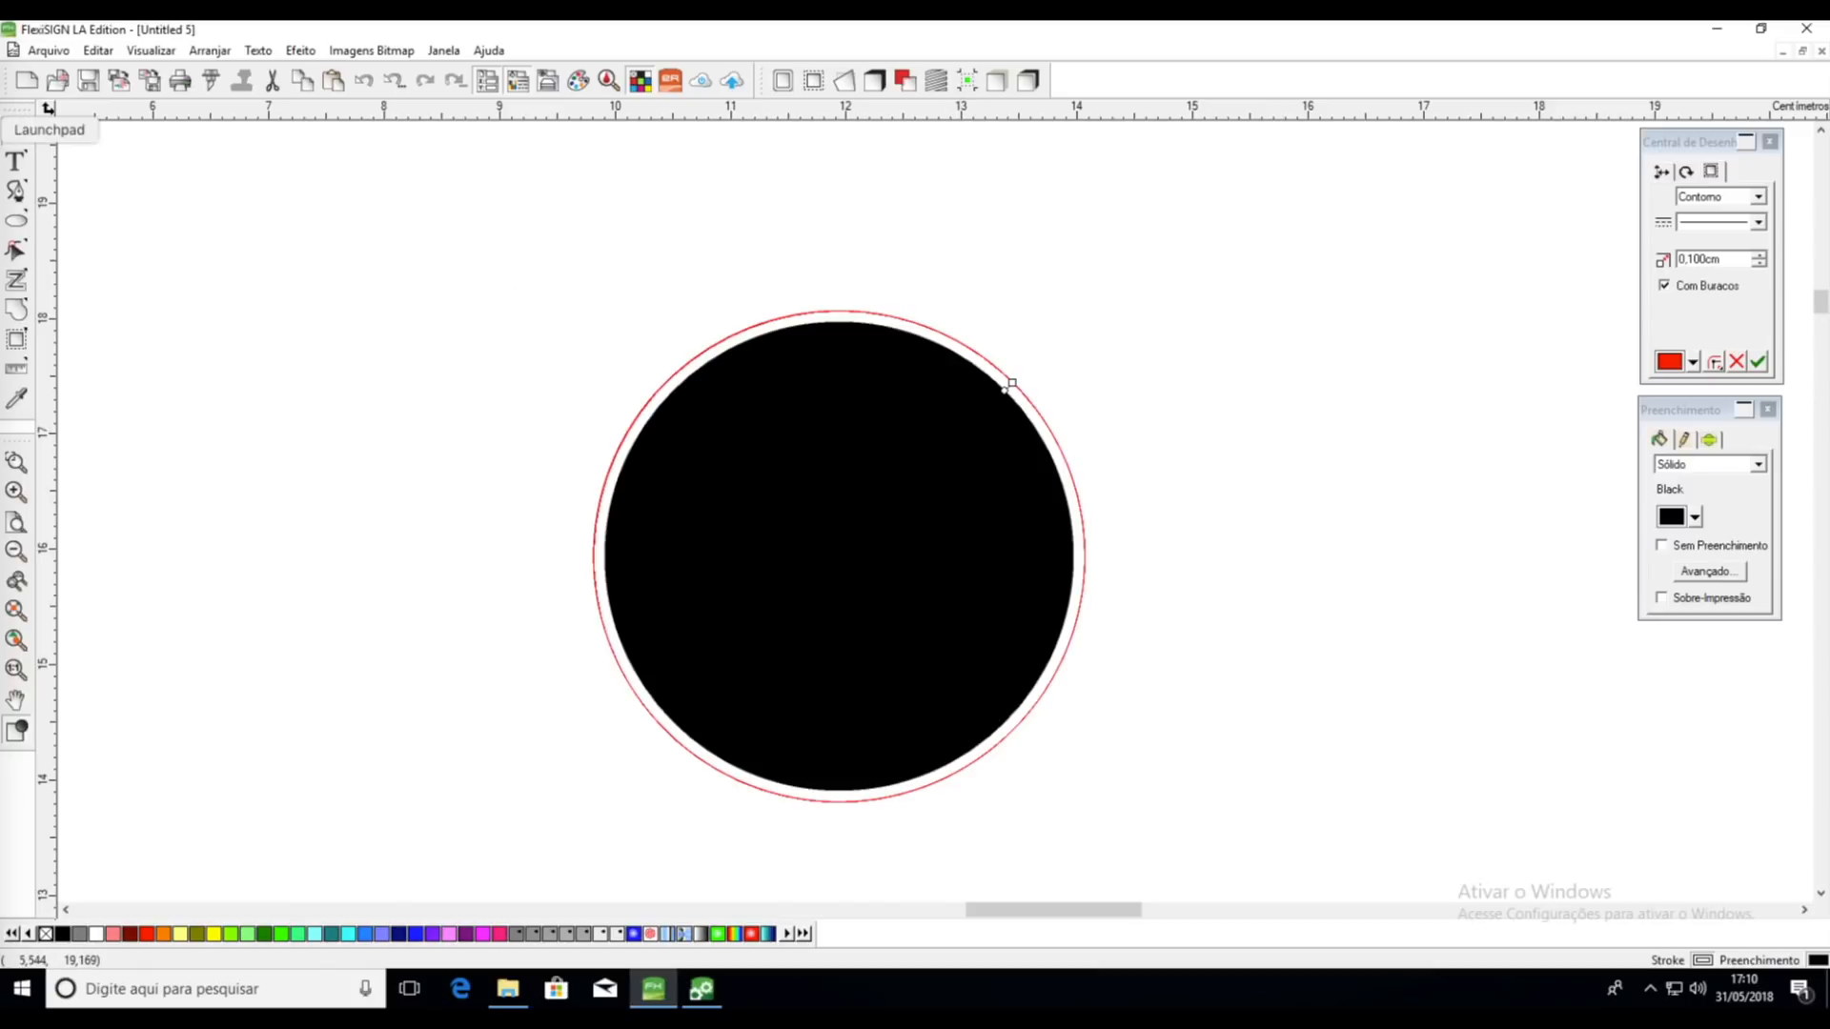
# Move the circle with its contour to about x 9.95 cm, y 16.99 cm and fill it with solid Burgundy
pyautogui.moveTo(891, 489); pyautogui.dragTo(661, 367)
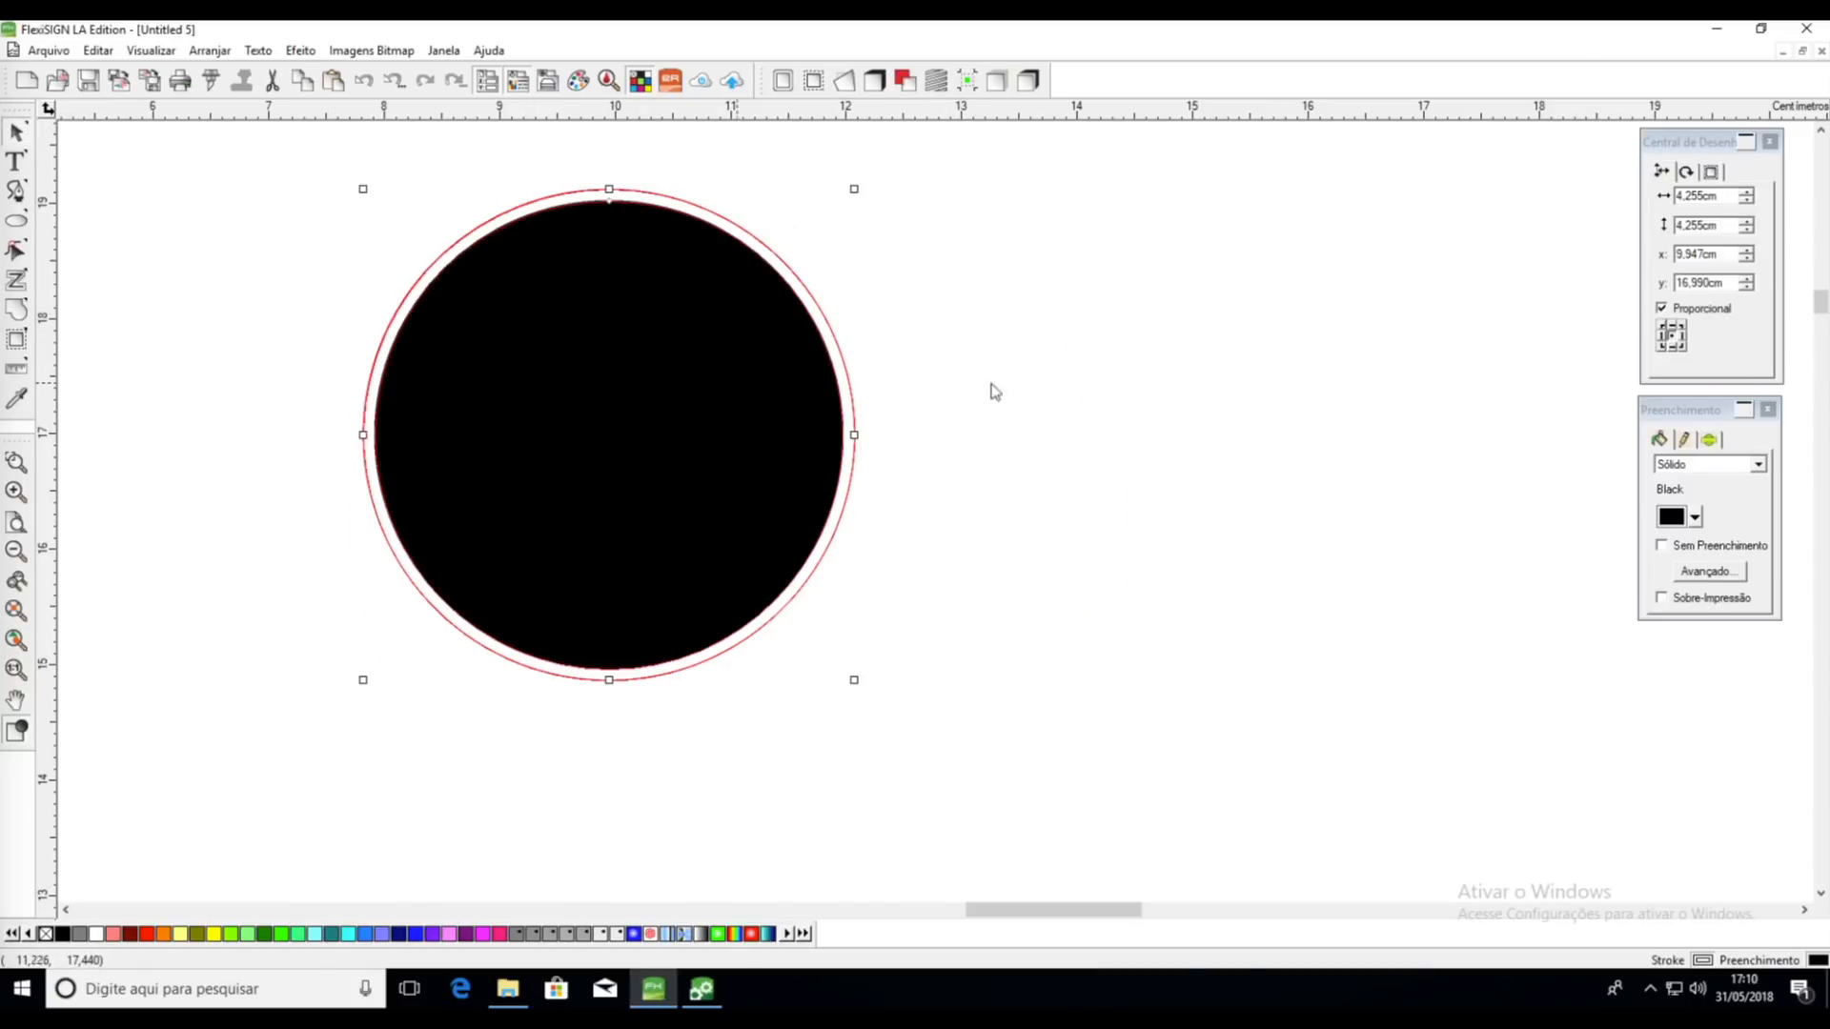
pyautogui.click(977, 385)
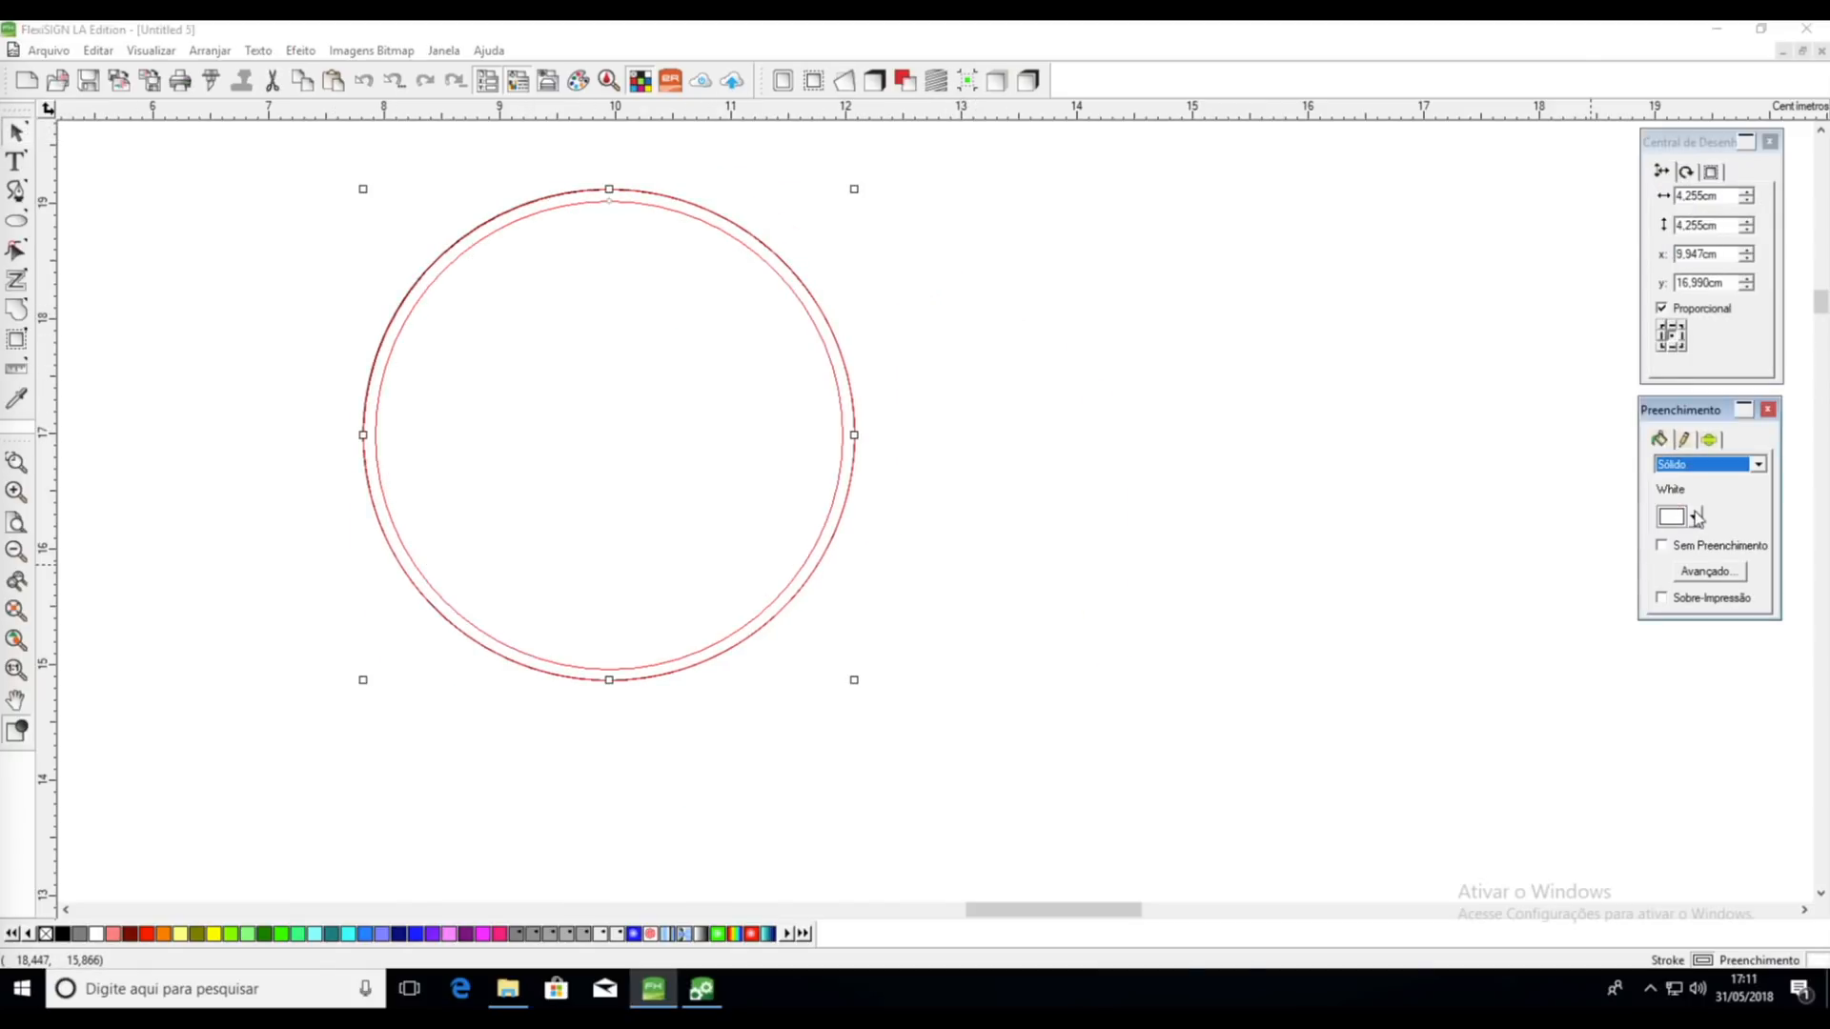
pyautogui.click(1697, 518)
pyautogui.click(1699, 629)
pyautogui.click(1432, 594)
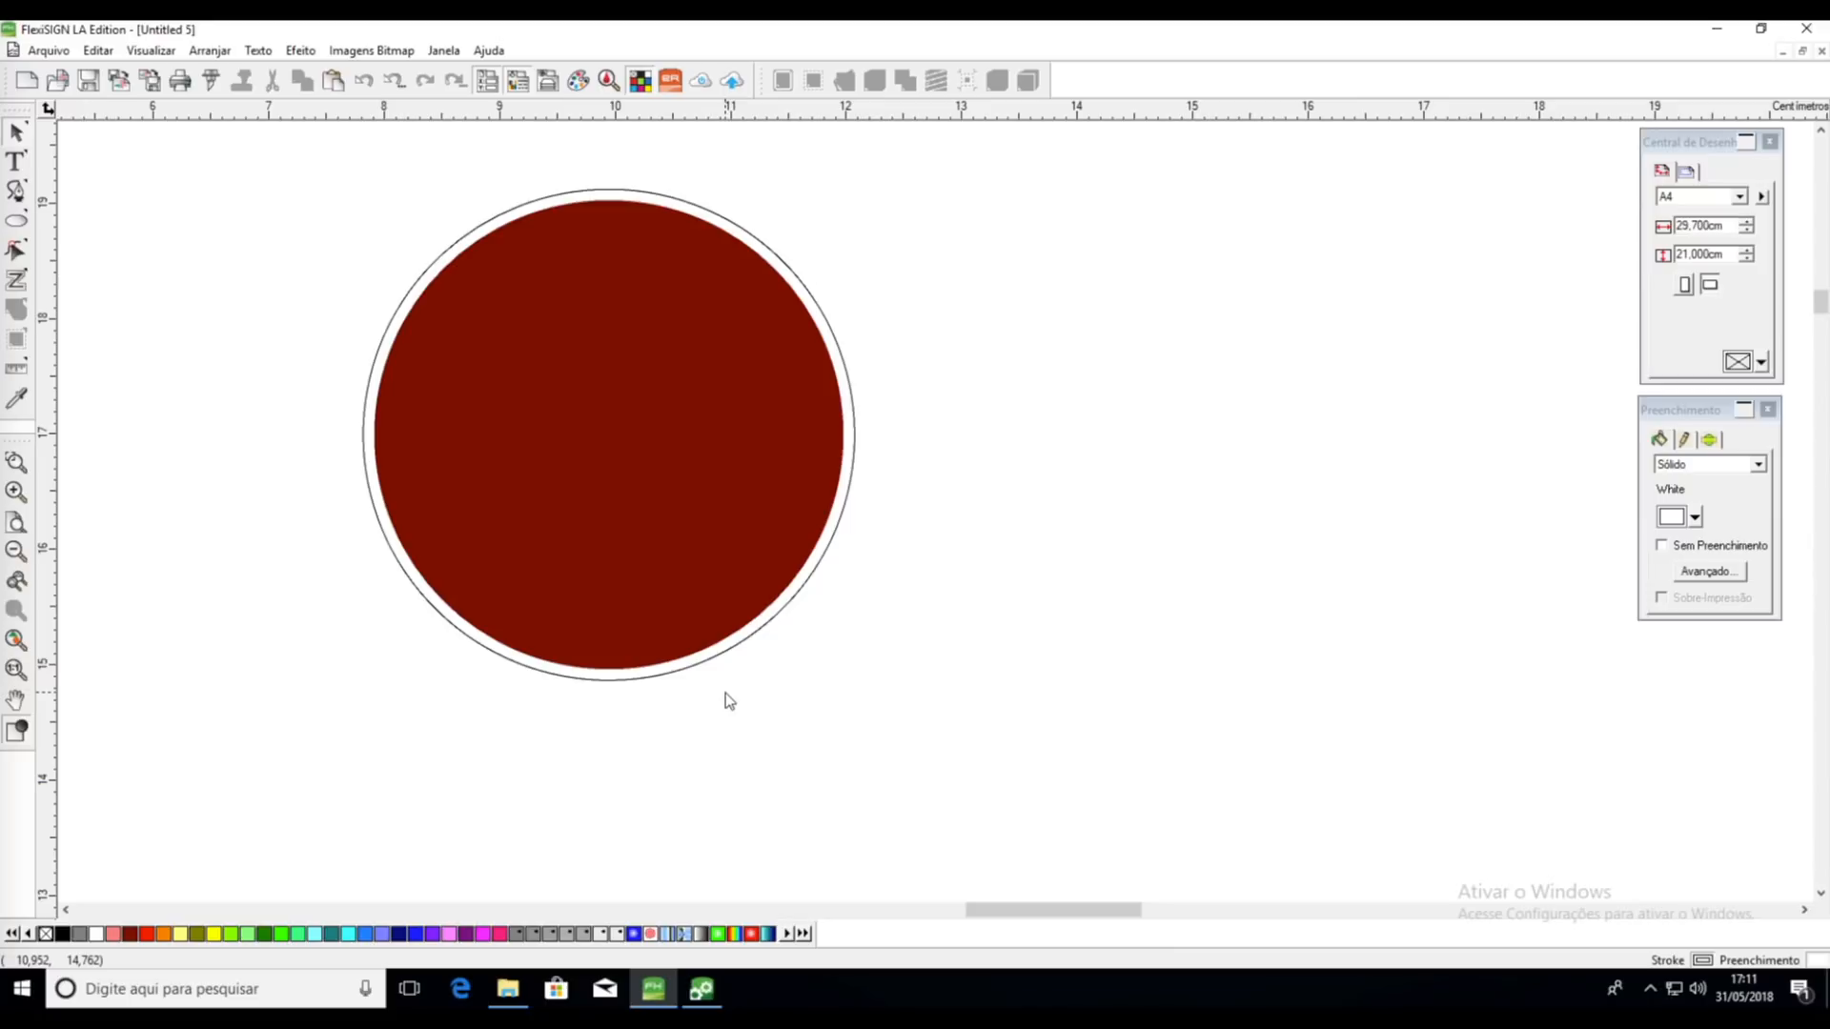
pyautogui.click(682, 668)
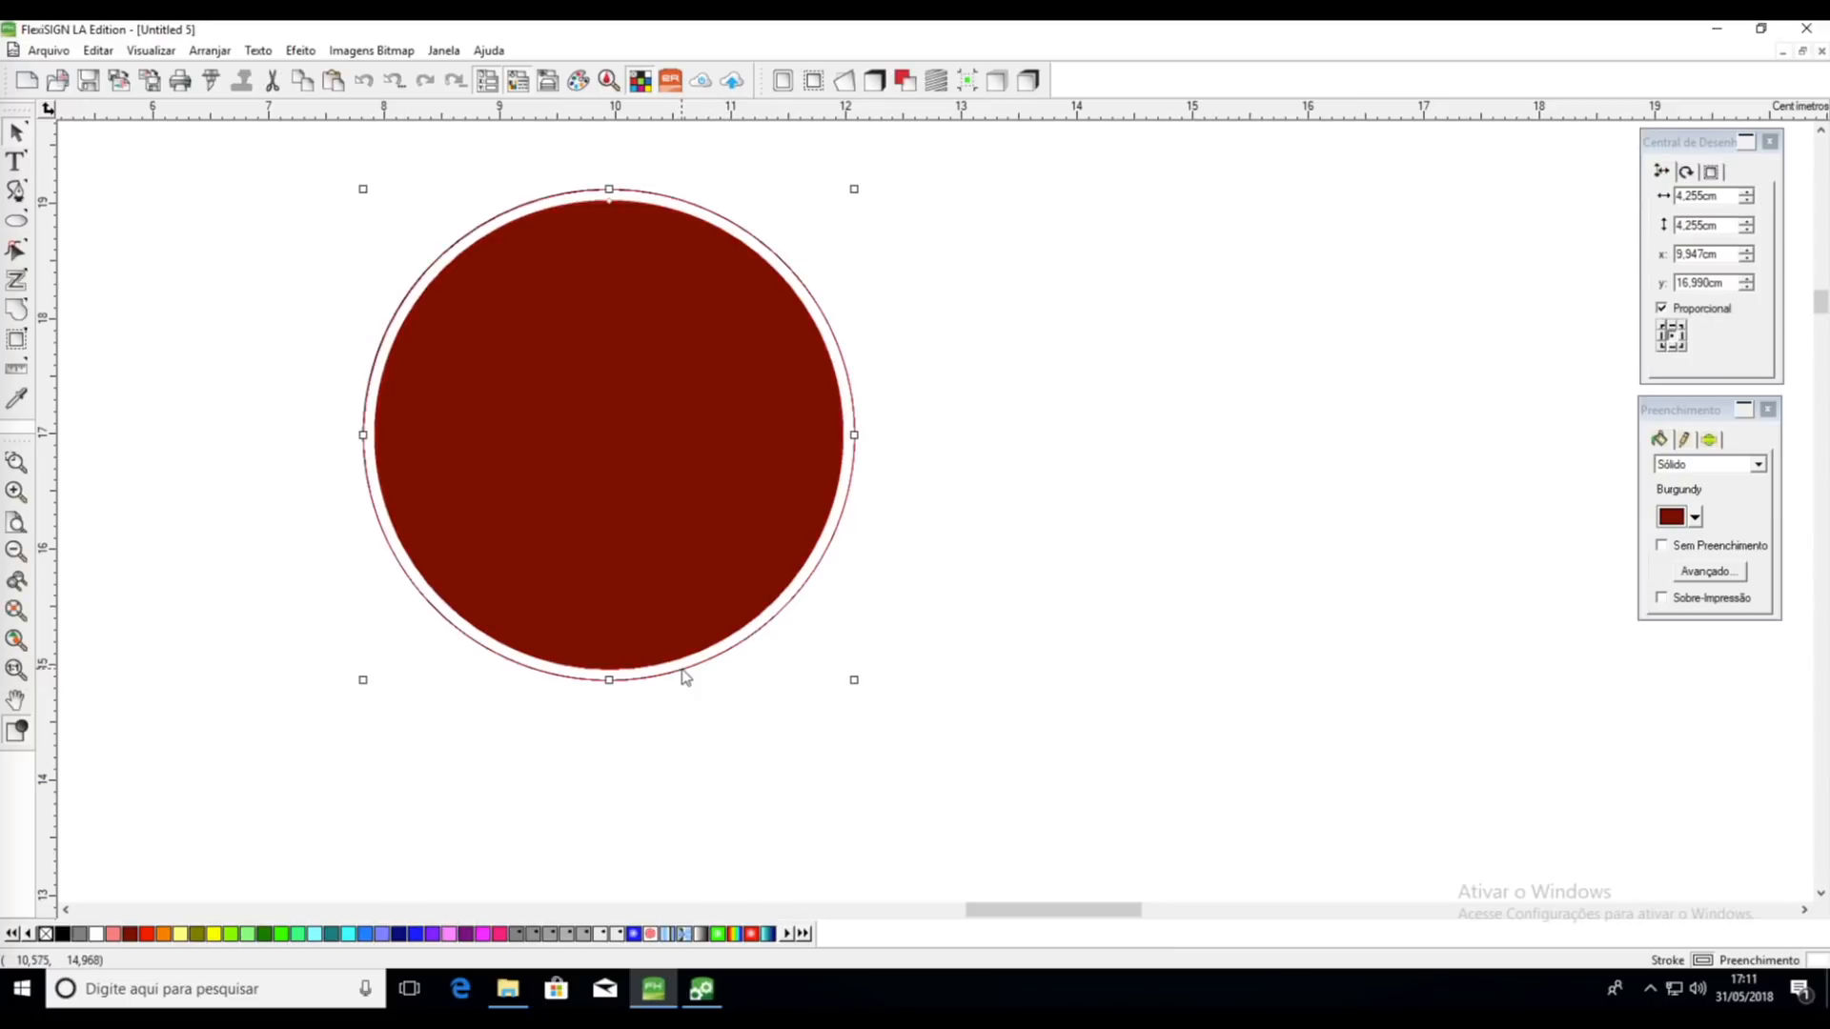
pyautogui.click(833, 764)
# Move the circle with its contour into the page's lower-left corner, at about x 2.58 cm, y 2.55 cm
pyautogui.scroll(-4, 836, 765)
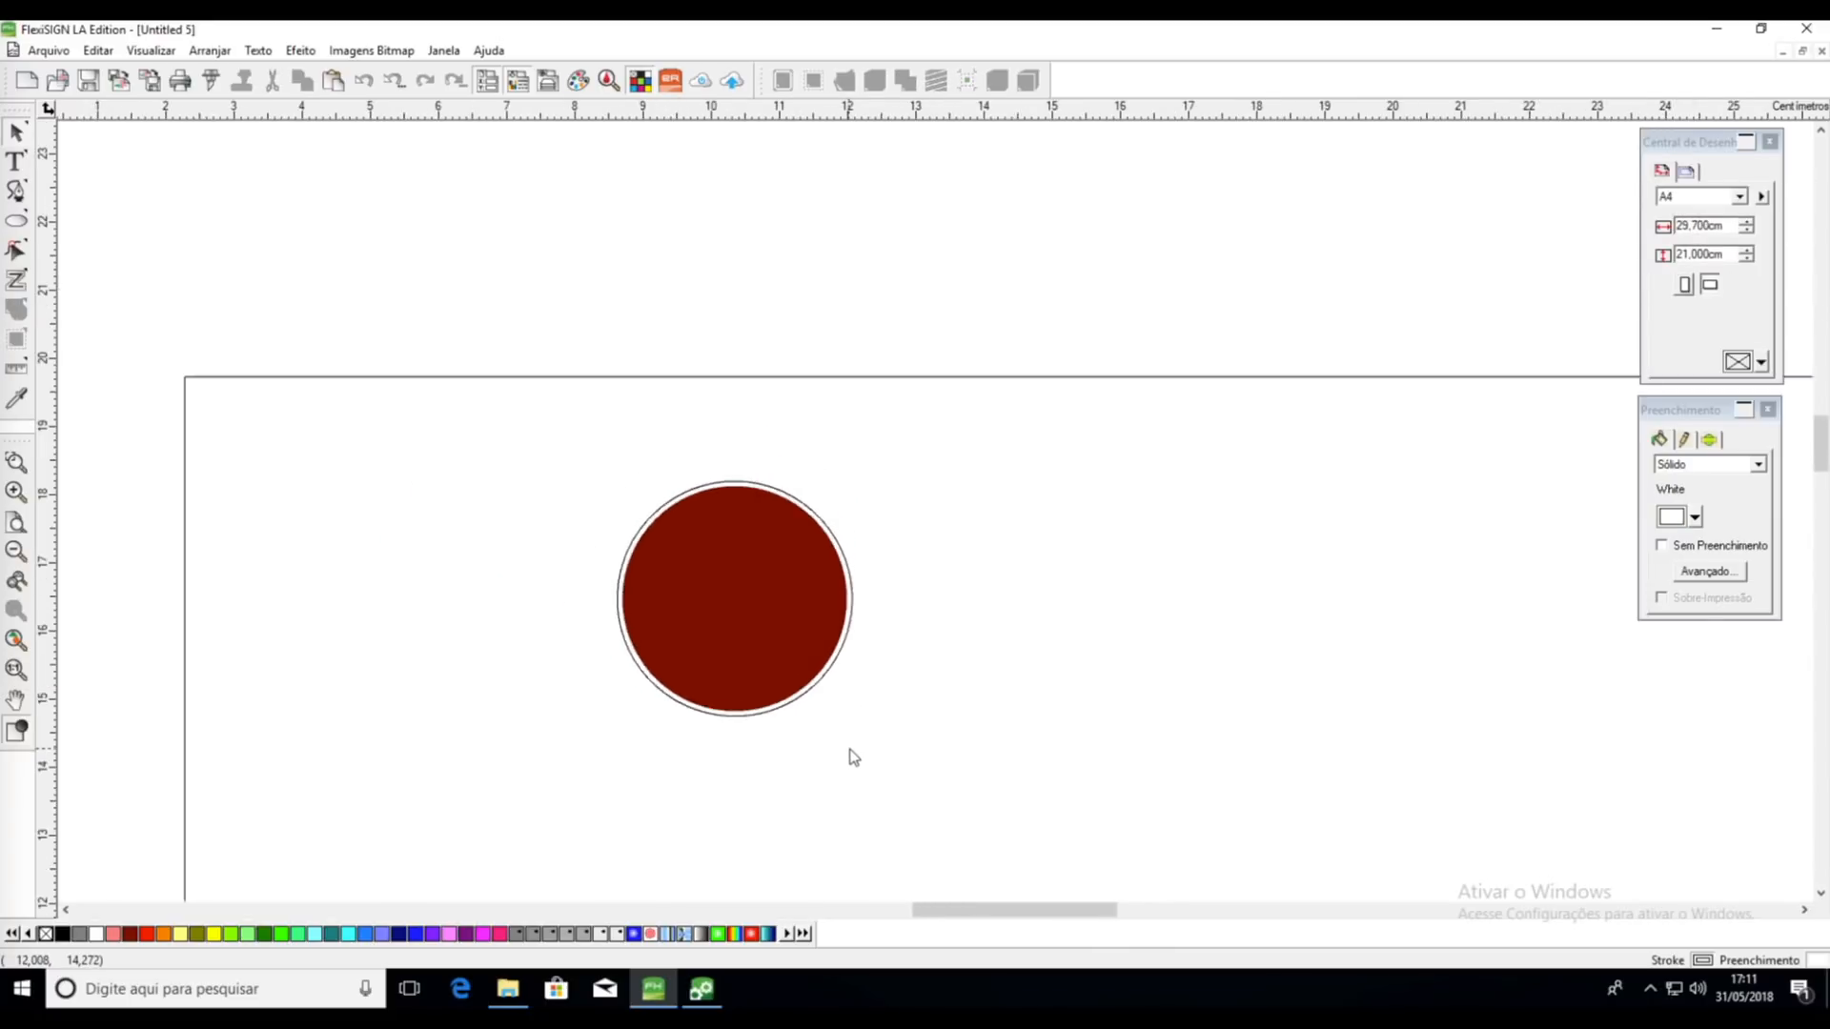
pyautogui.scroll(-4, 920, 718)
pyautogui.scroll(-1, 919, 718)
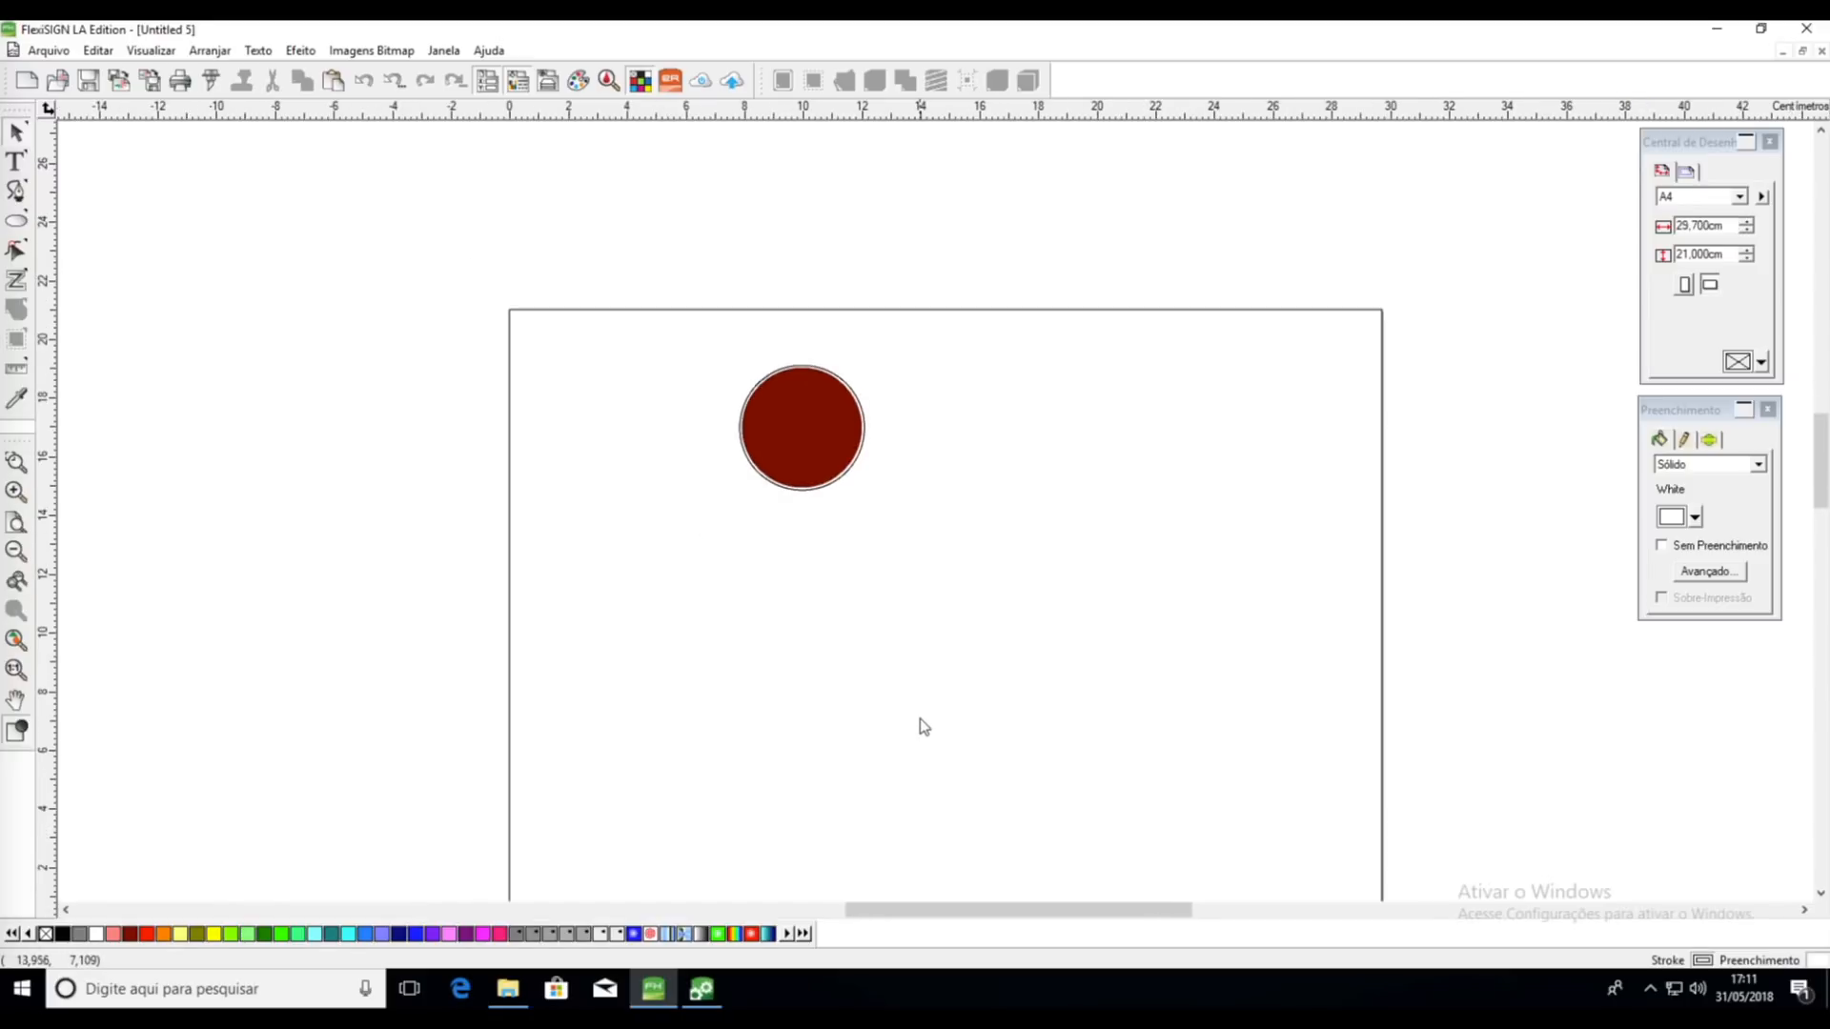
pyautogui.scroll(-2, 895, 650)
pyautogui.moveTo(765, 260); pyautogui.dragTo(601, 688)
pyautogui.click(770, 366)
pyautogui.click(609, 686)
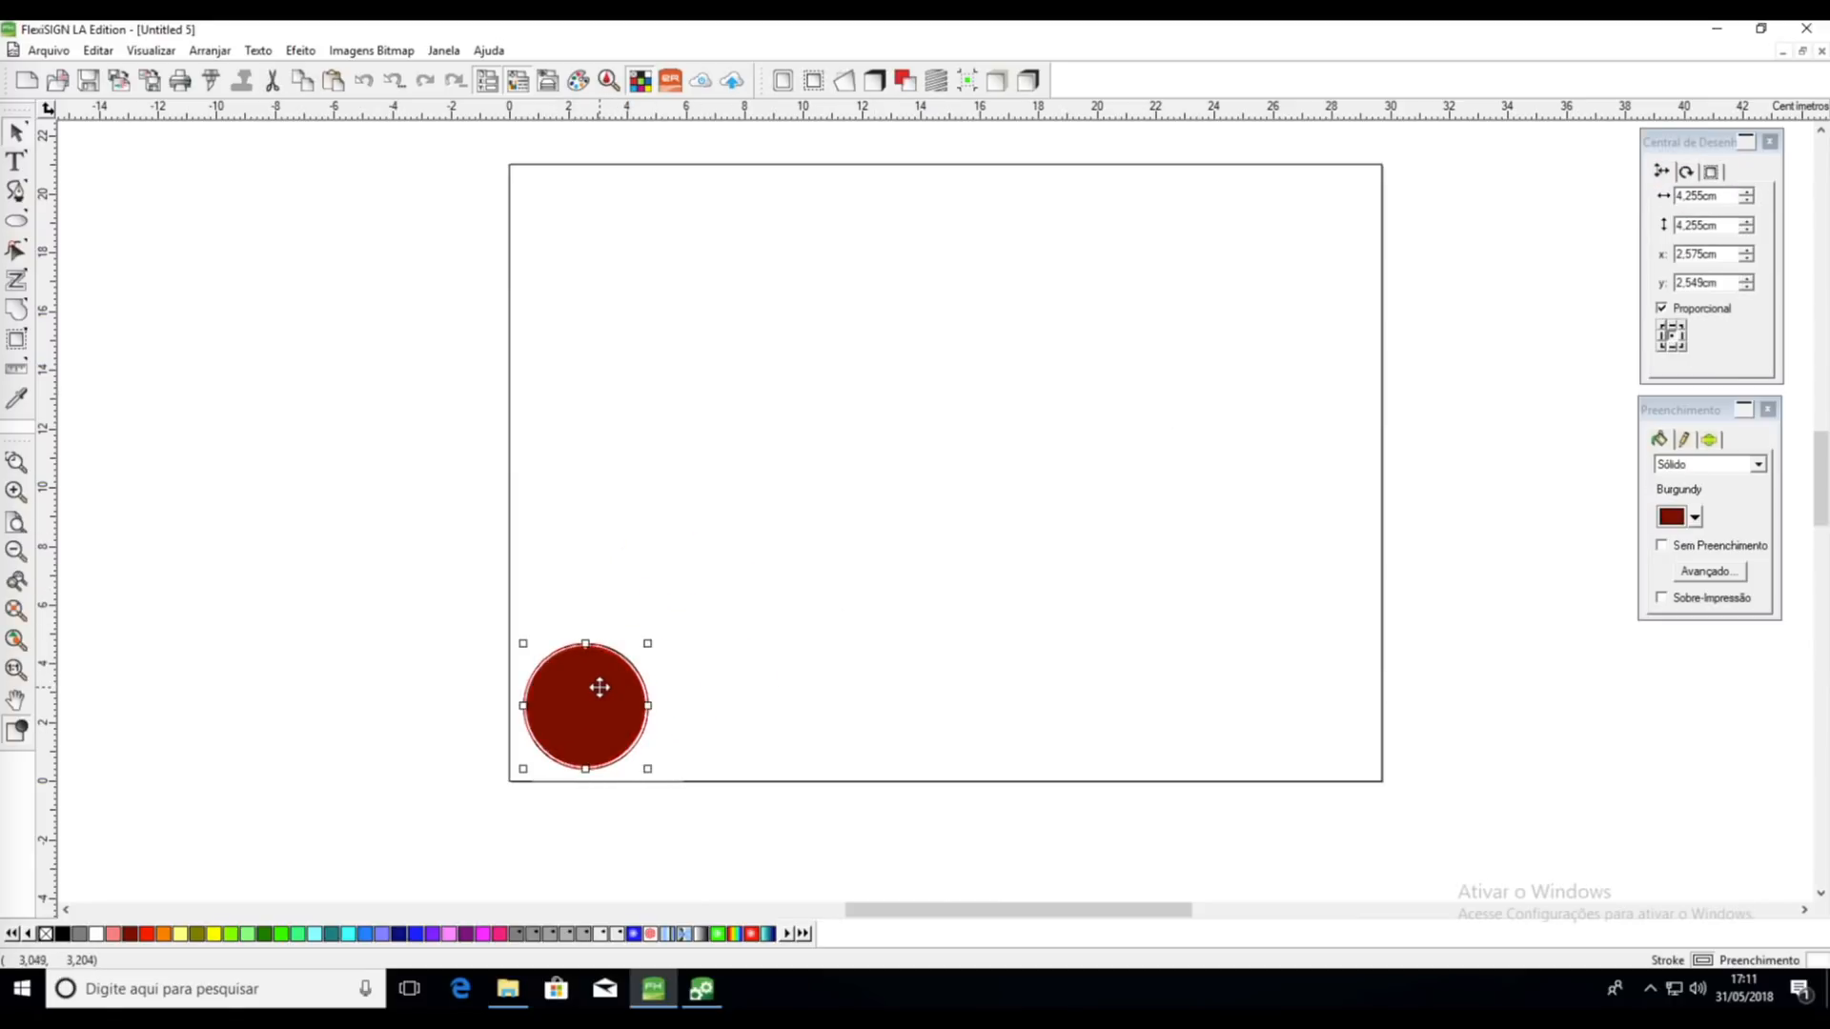
# Start a step-and-repeat grid of the circle and set it to 5 columns and 4 rows
pyautogui.click(210, 51)
pyautogui.click(341, 542)
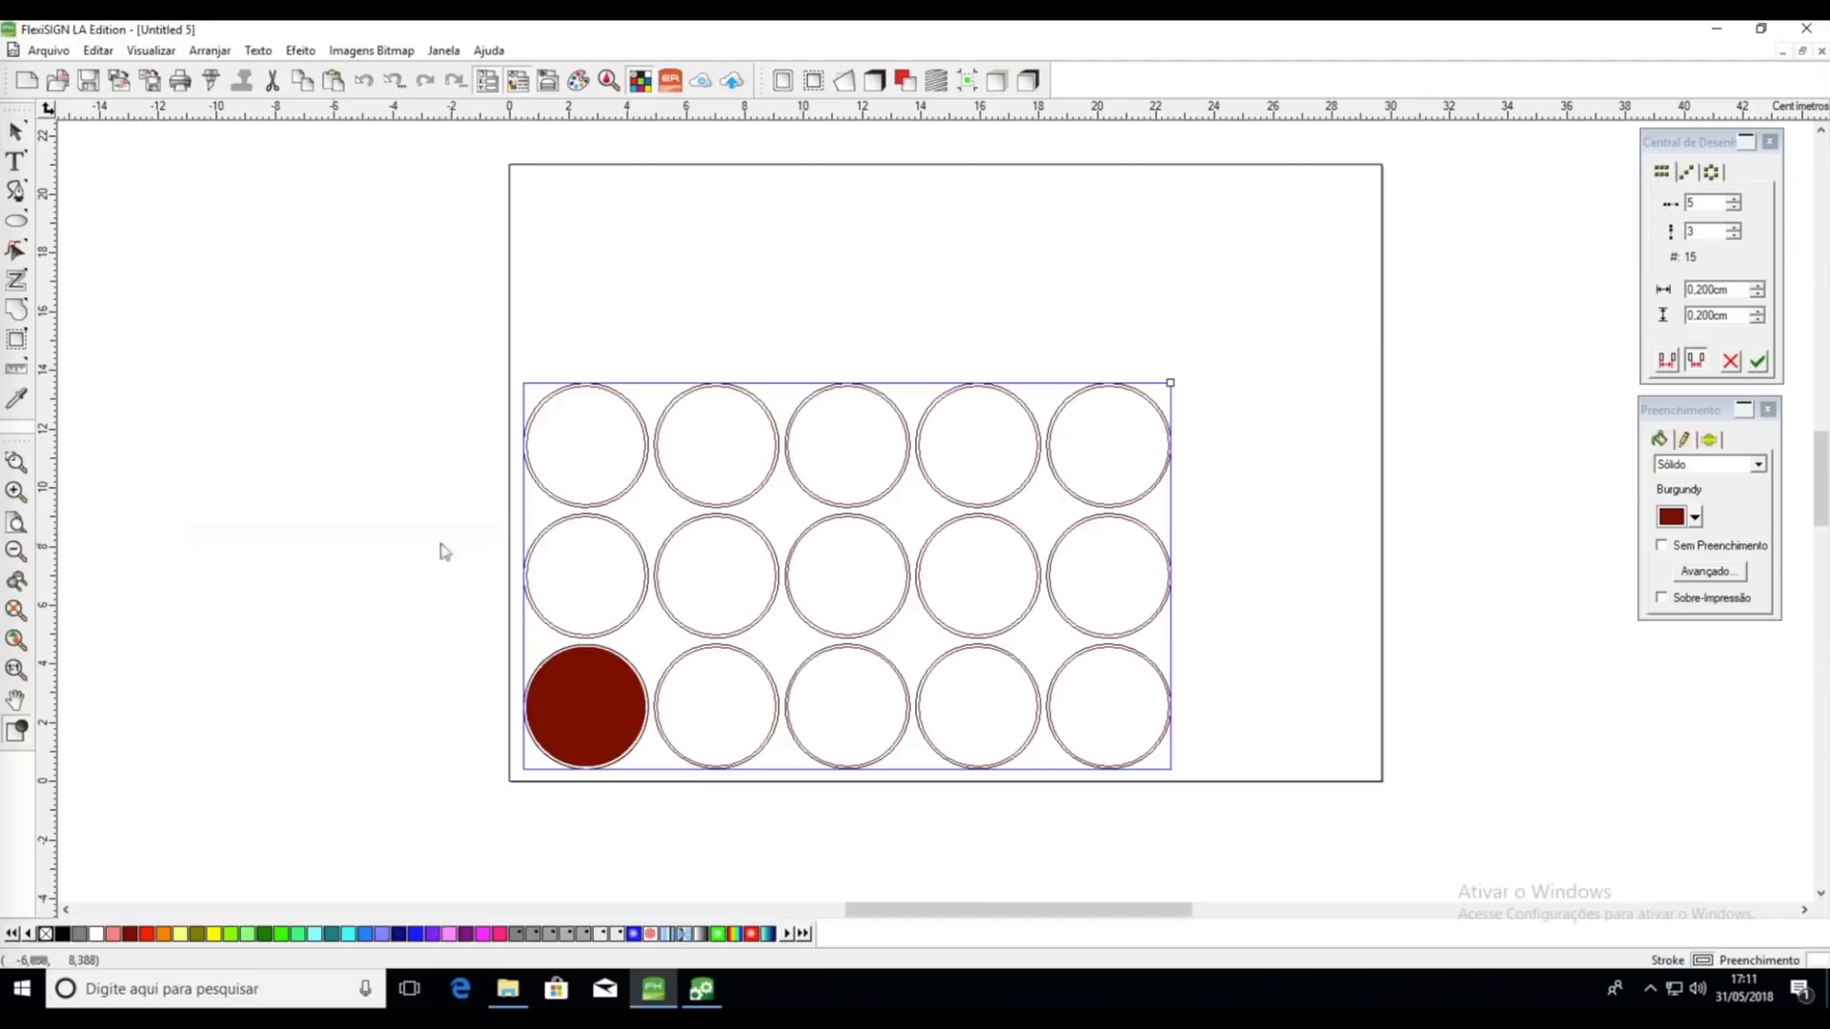
pyautogui.click(1712, 149)
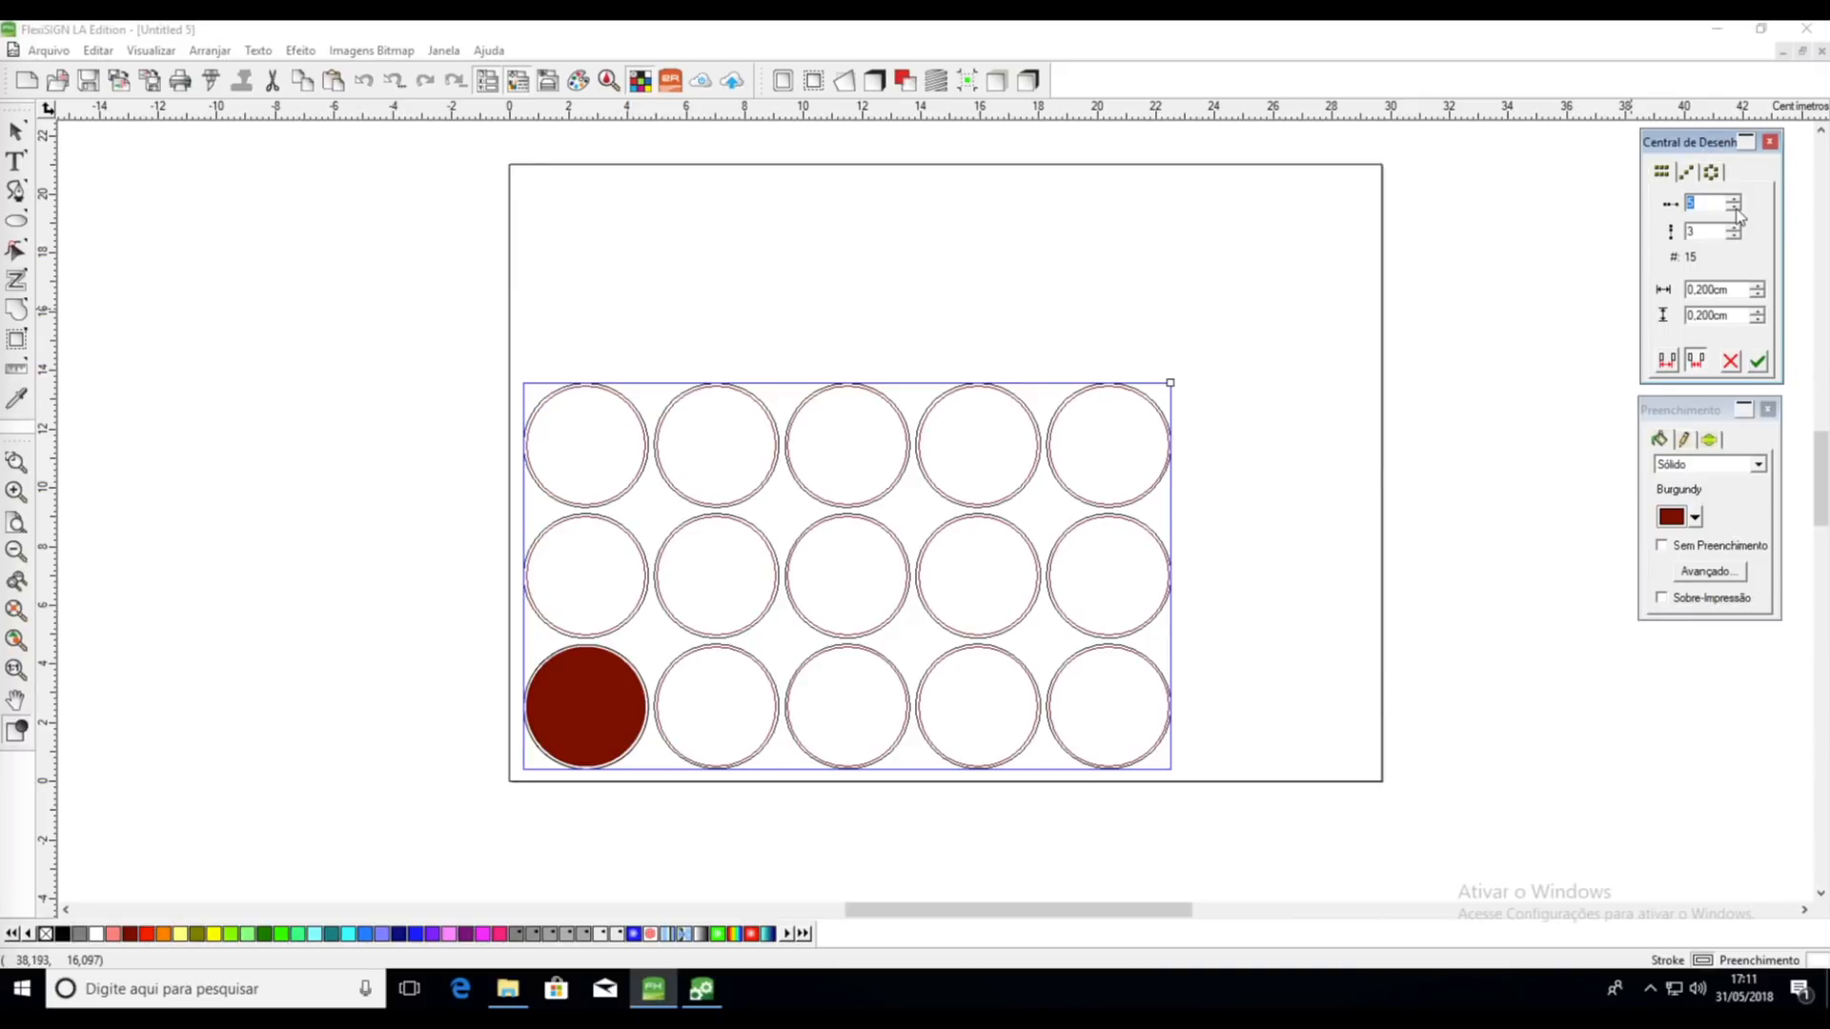
pyautogui.click(1734, 202)
pyautogui.click(1734, 202)
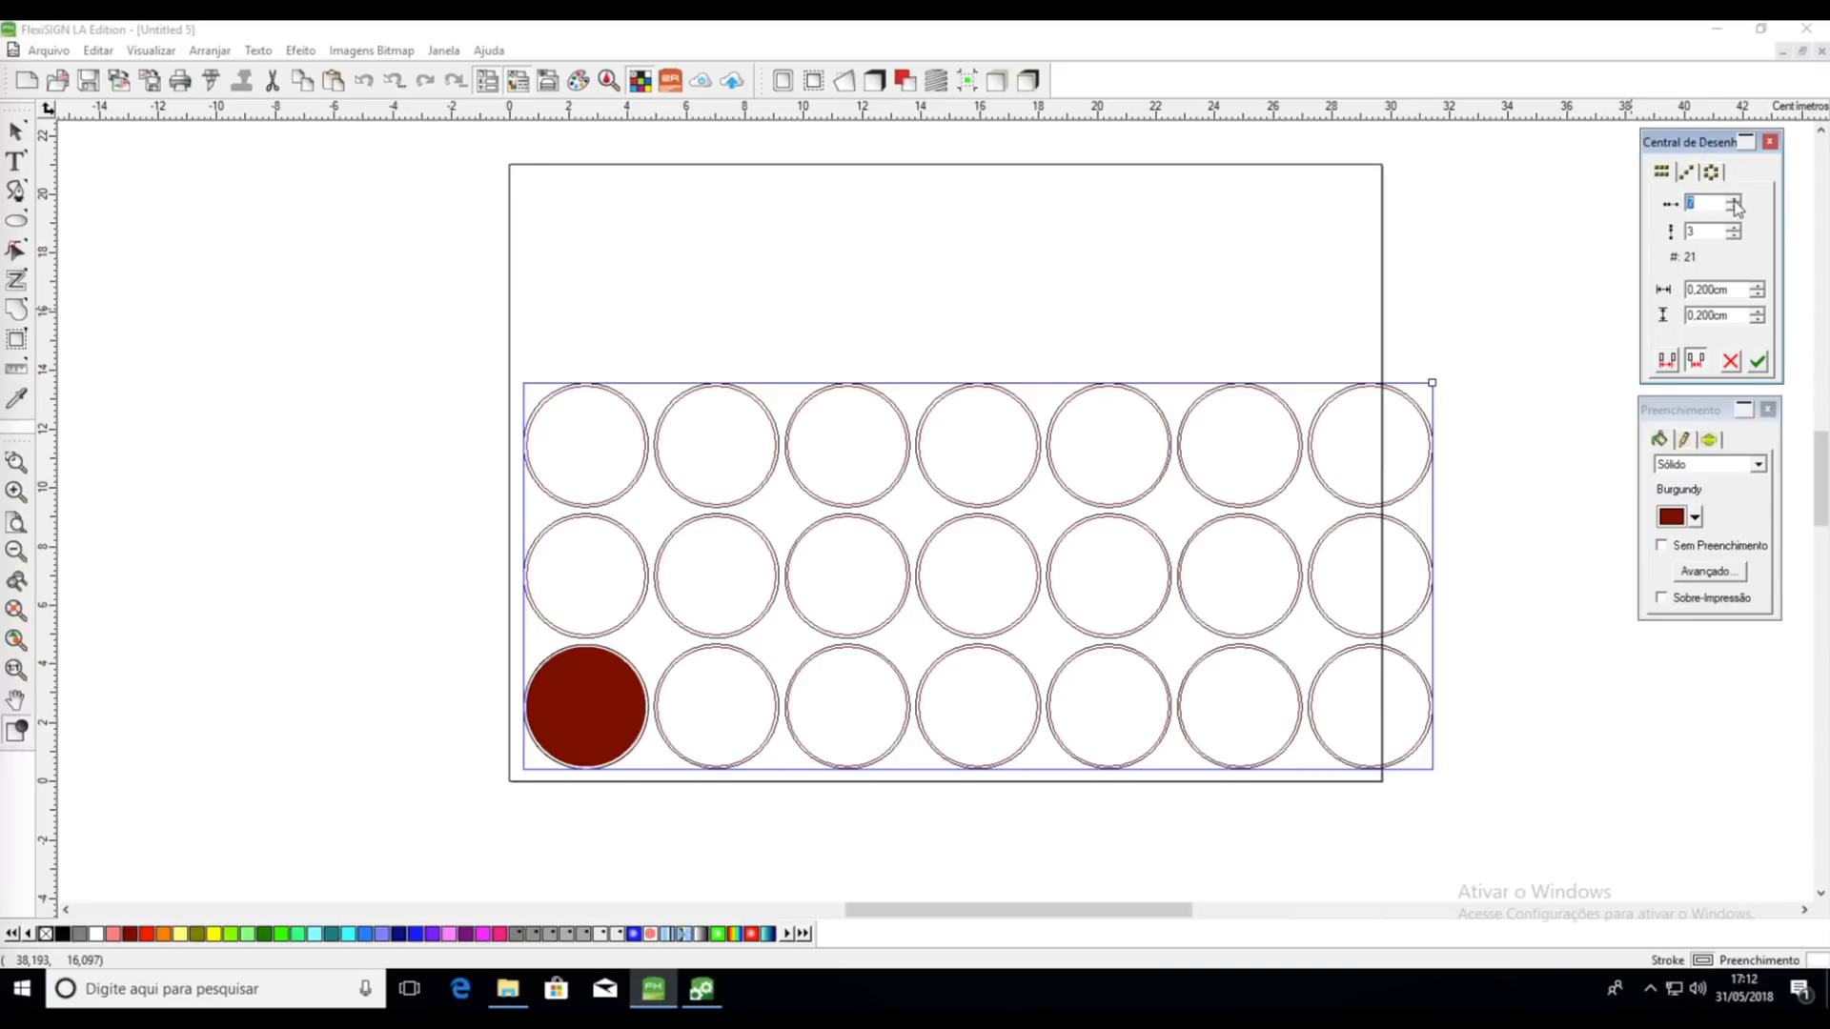
pyautogui.click(1734, 208)
pyautogui.click(1734, 208)
pyautogui.click(1735, 229)
pyautogui.click(1735, 228)
pyautogui.click(1736, 236)
pyautogui.click(1735, 236)
pyautogui.click(1736, 228)
# Set the horizontal and vertical spacing between the repeated circles to 0.100 cm
pyautogui.moveTo(1727, 290); pyautogui.dragTo(1655, 297)
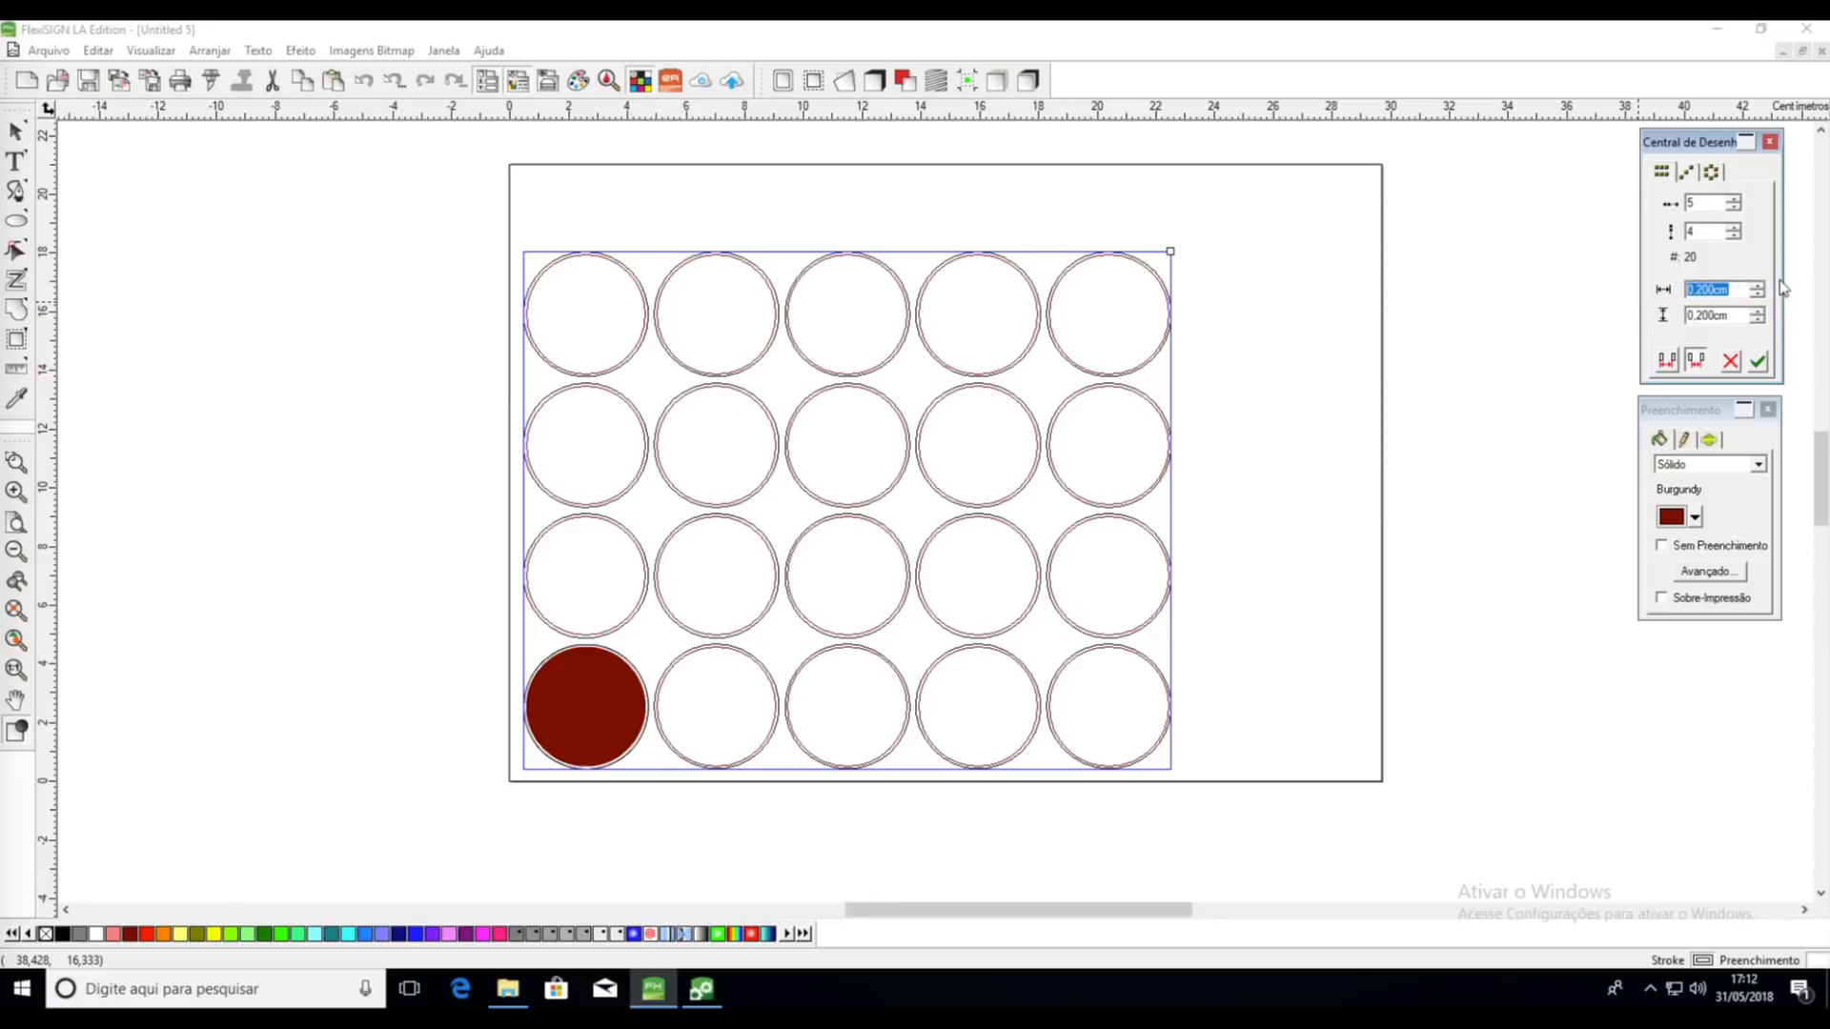
pyautogui.press('BackSpace')
pyautogui.press('Tab')
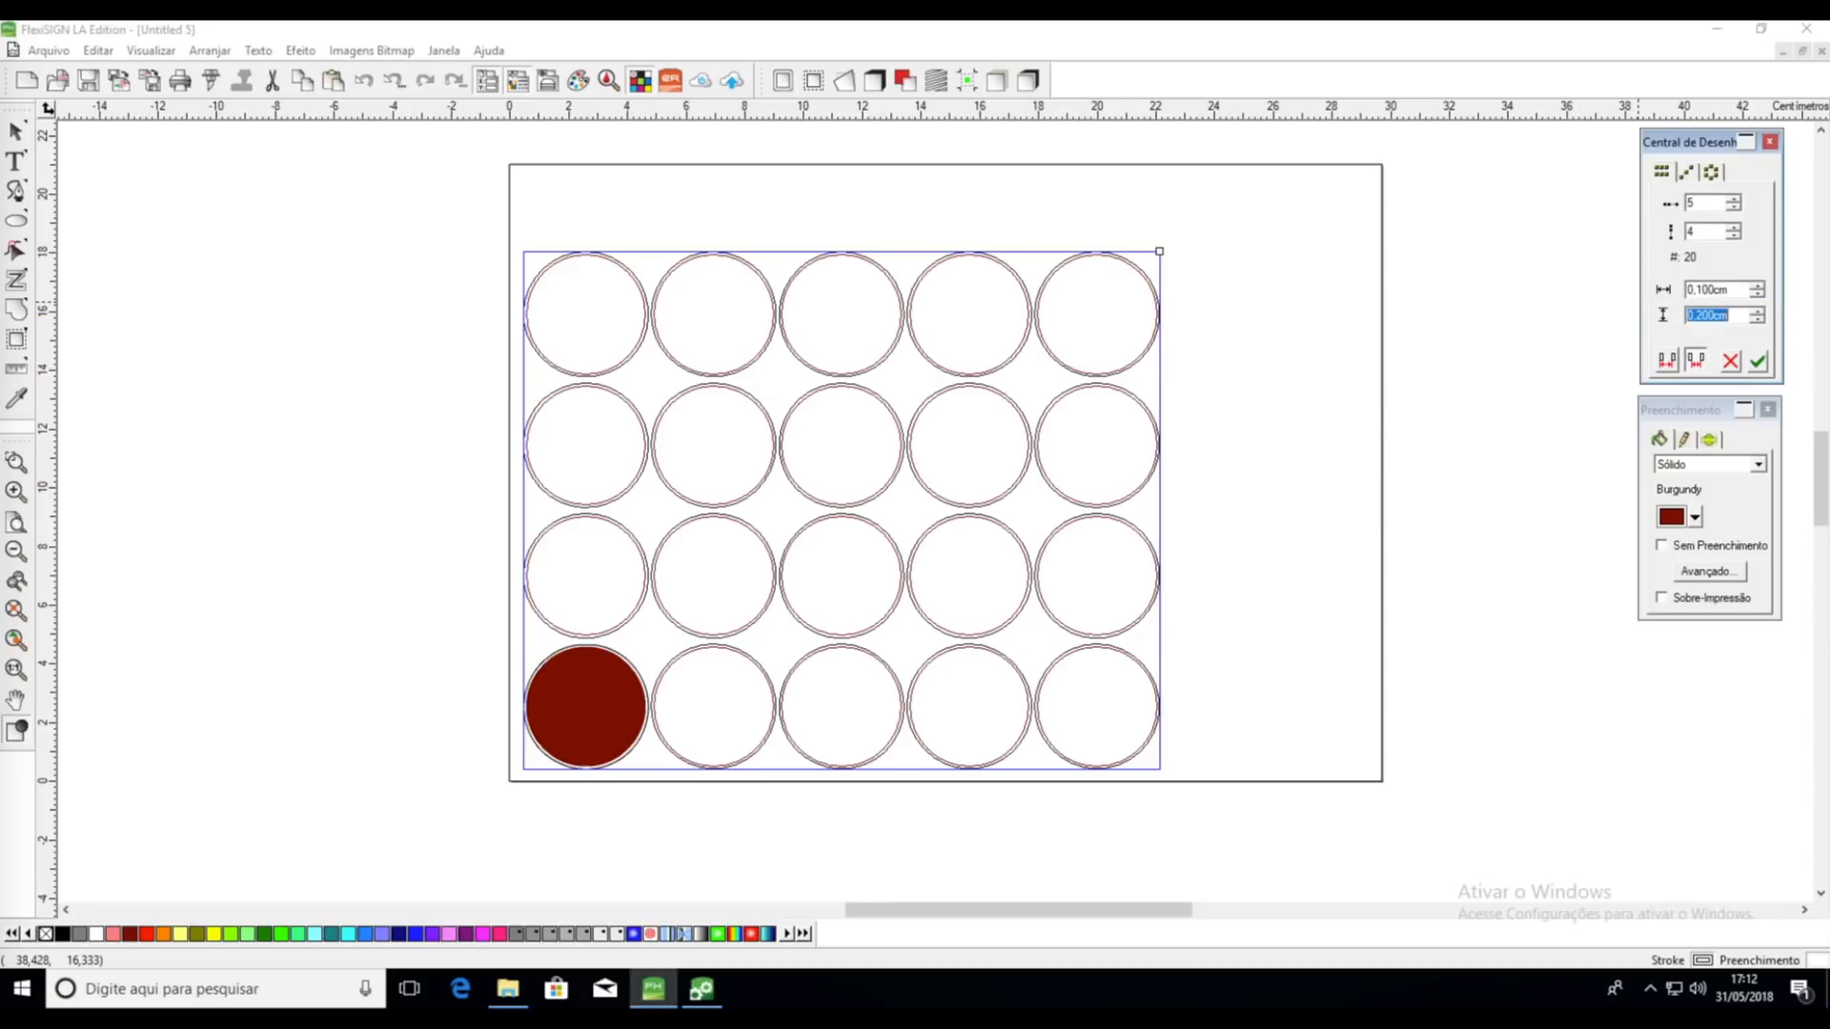
pyautogui.write('0,1')
pyautogui.press('Tab')
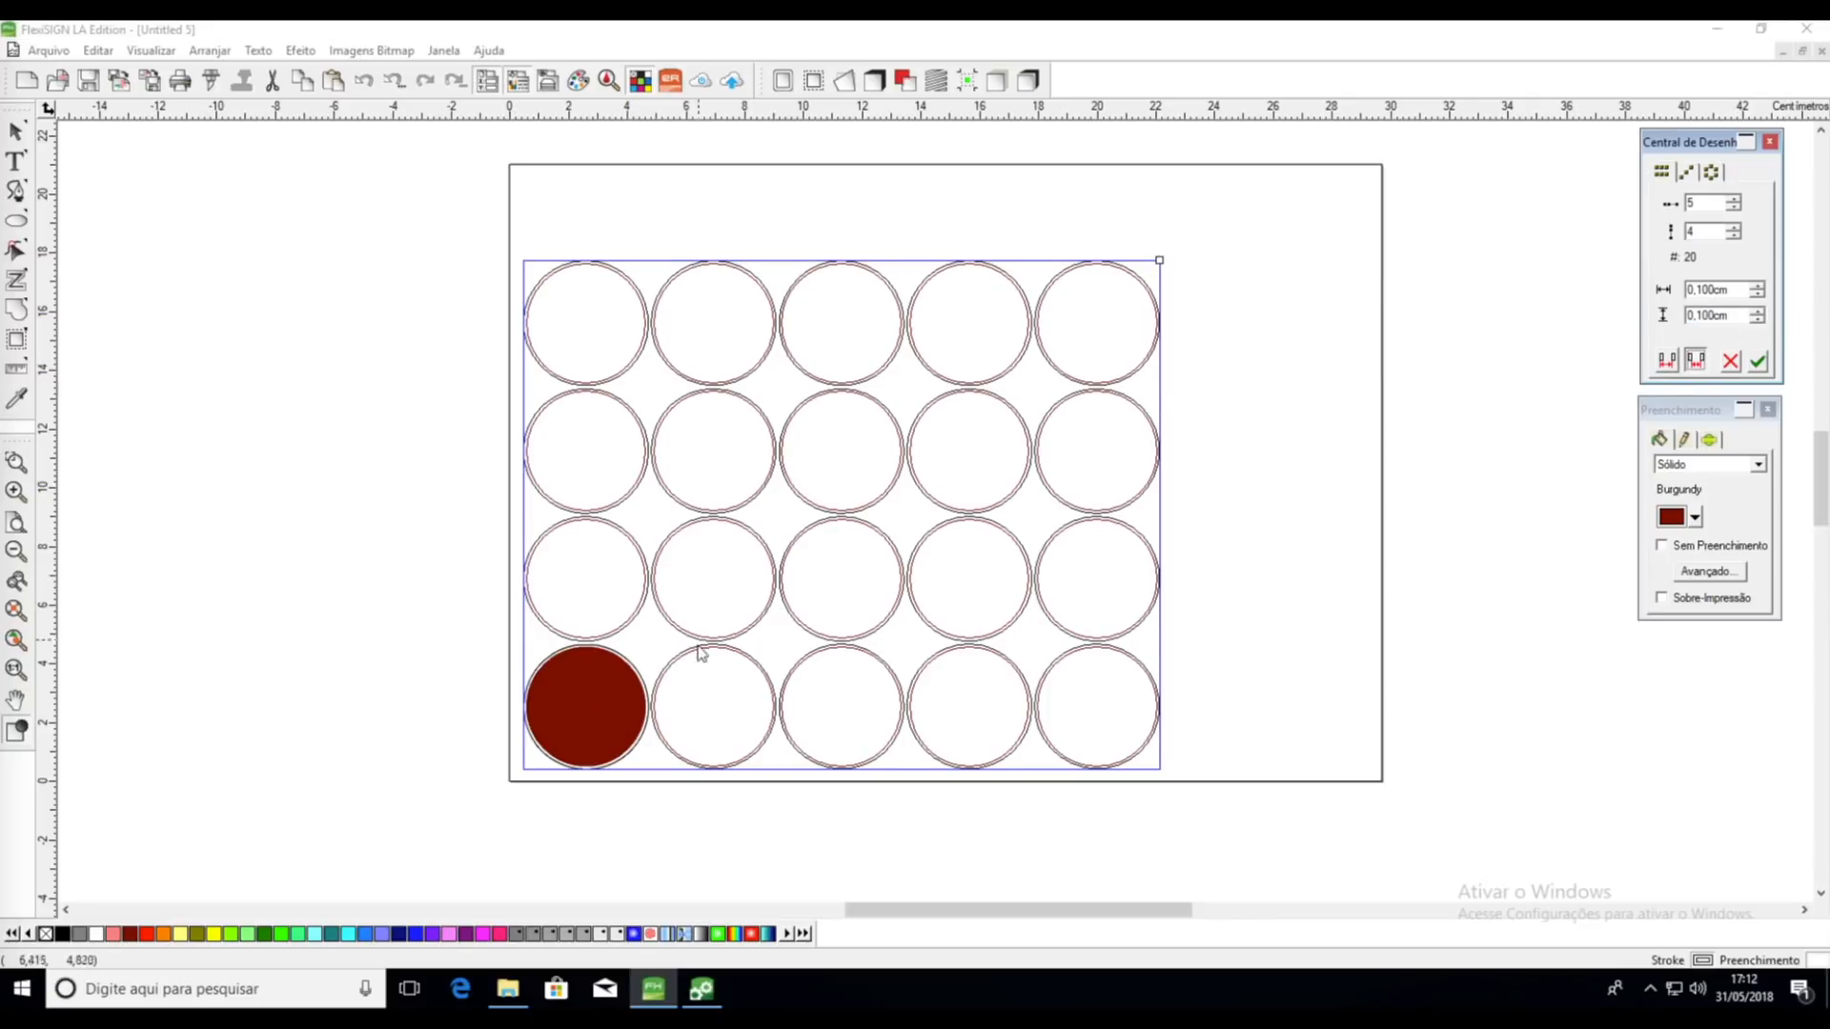
# Set the grid of repeated circles to 6 columns by 4 rows to fill the page width
pyautogui.click(1733, 228)
pyautogui.click(1733, 235)
pyautogui.click(1732, 207)
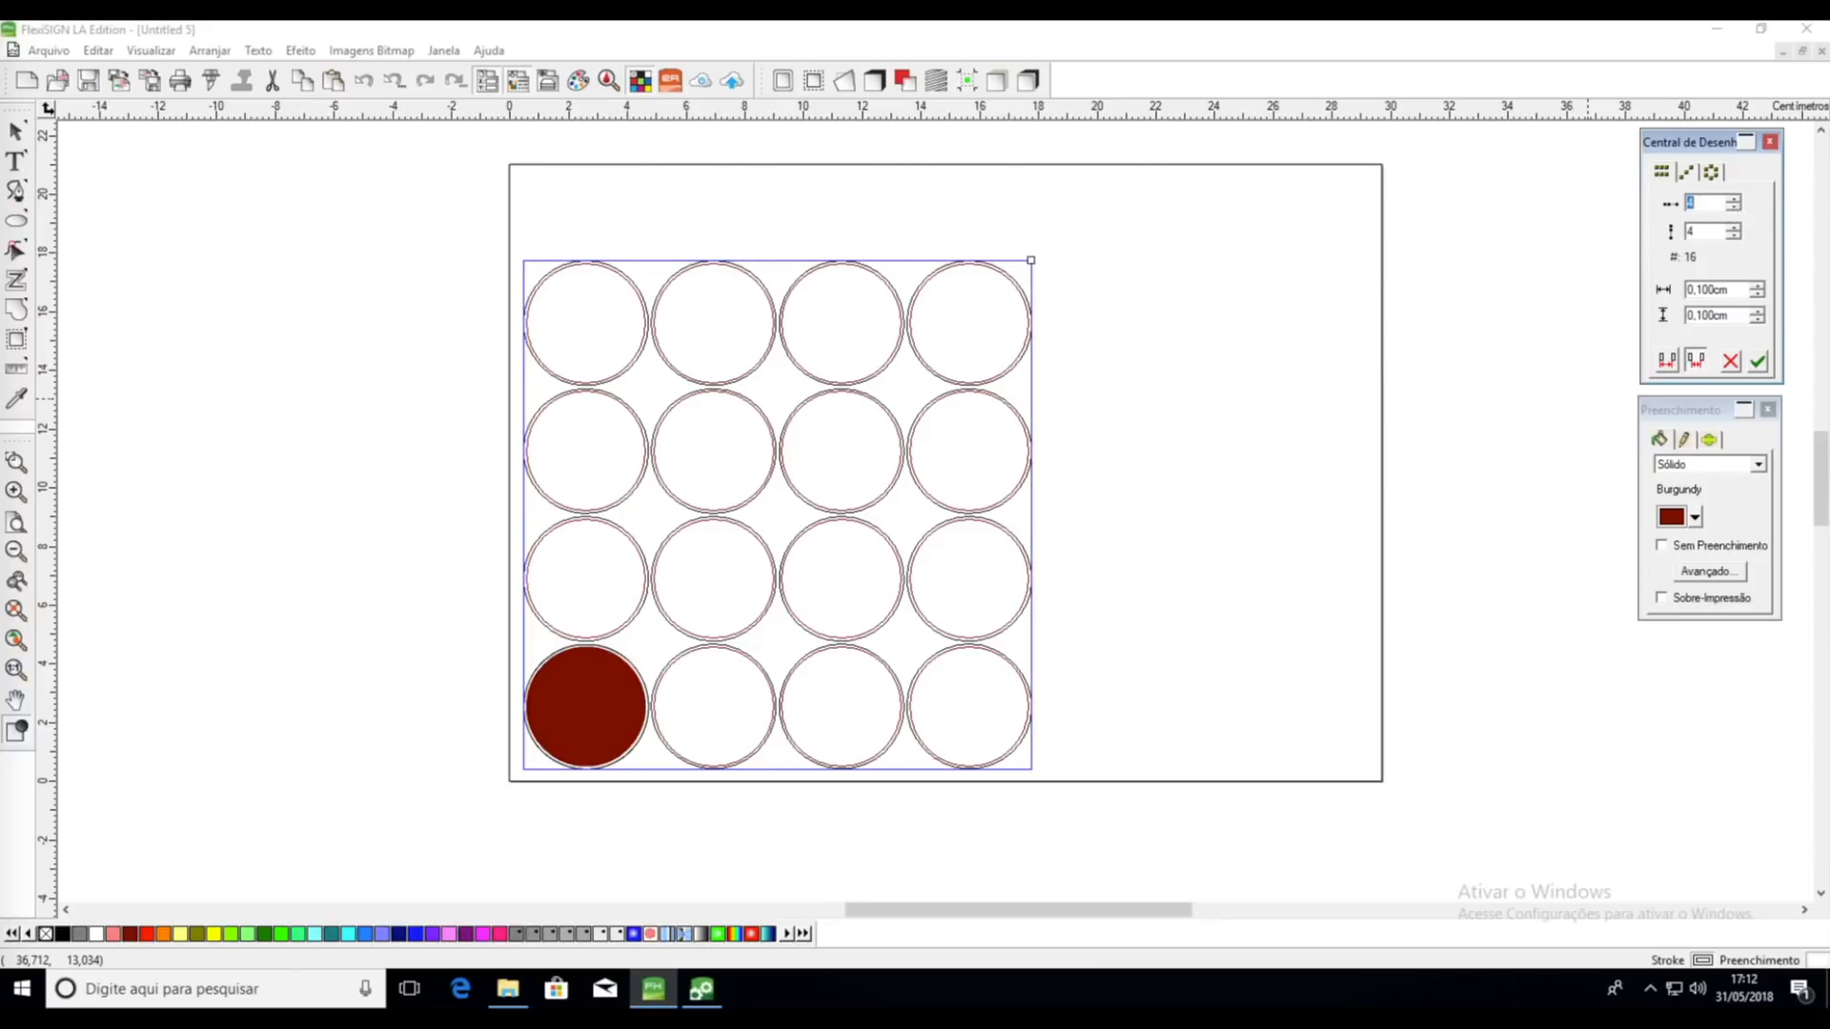
pyautogui.click(1734, 199)
pyautogui.click(1734, 200)
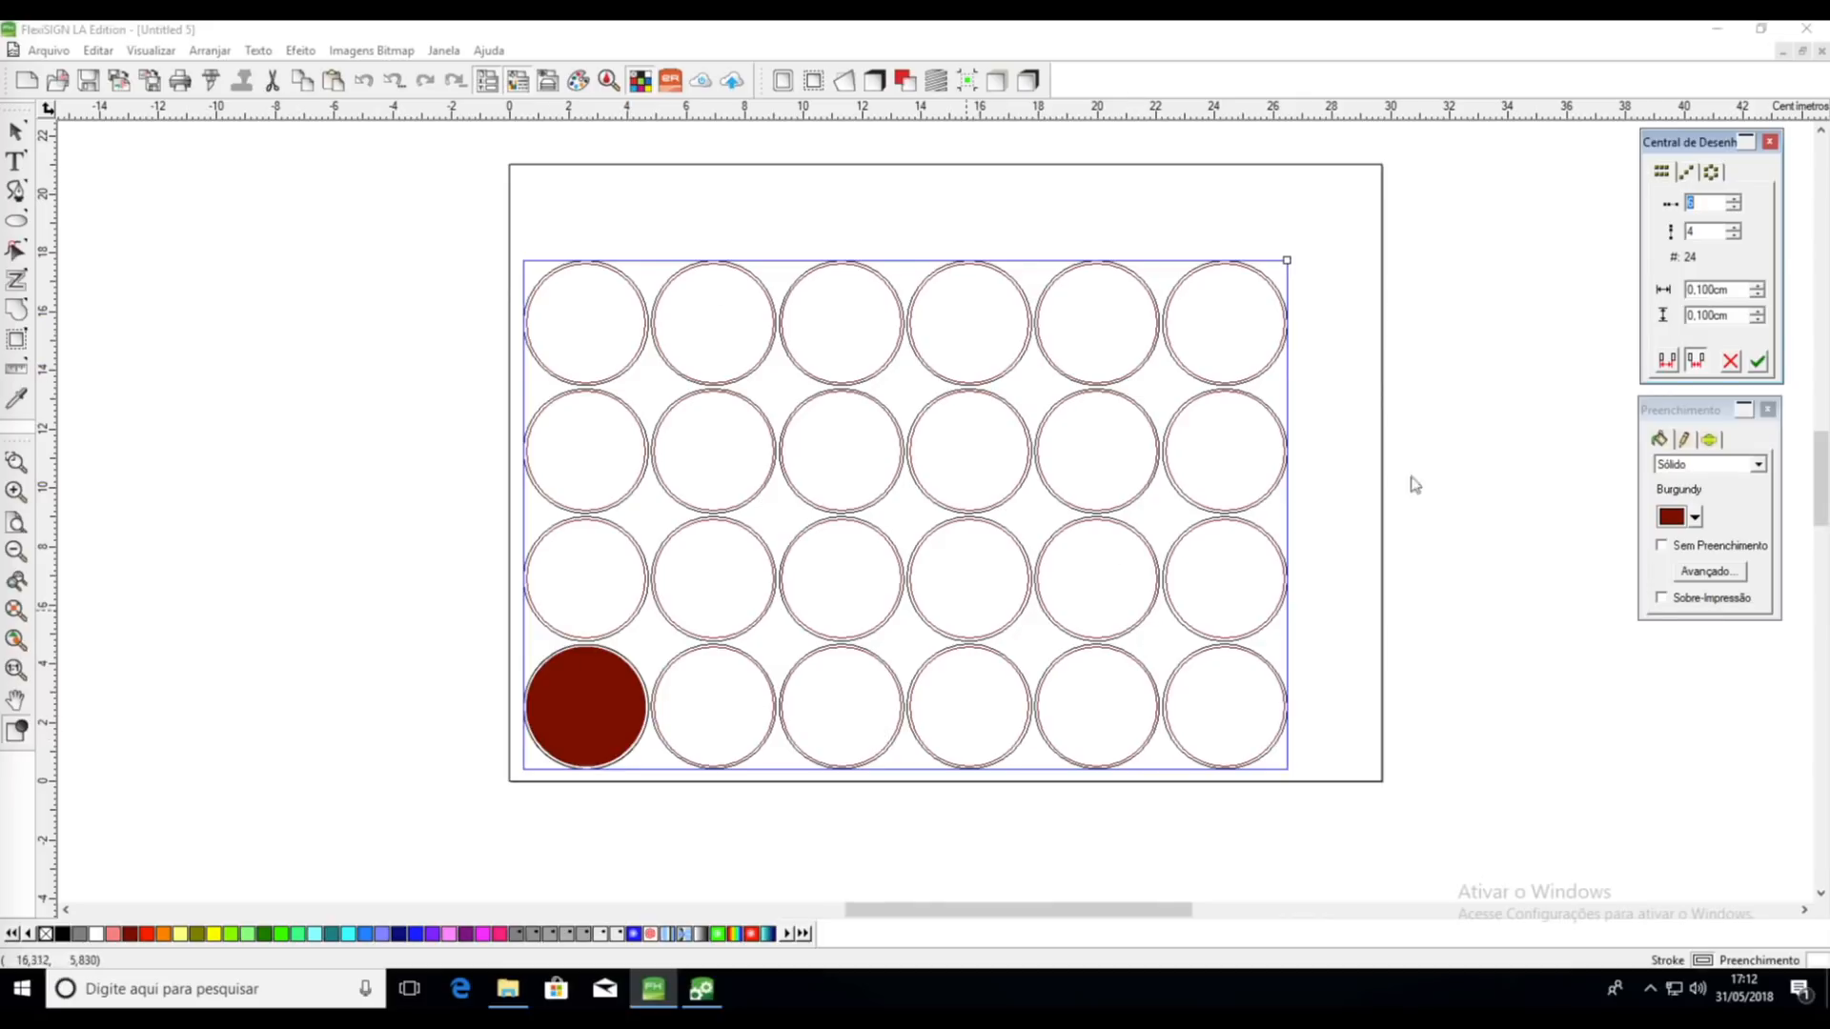
# Apply the repeat and move all the circles to the middle of the page, at about x 14.81 cm, y 10.40 cm
pyautogui.click(1759, 361)
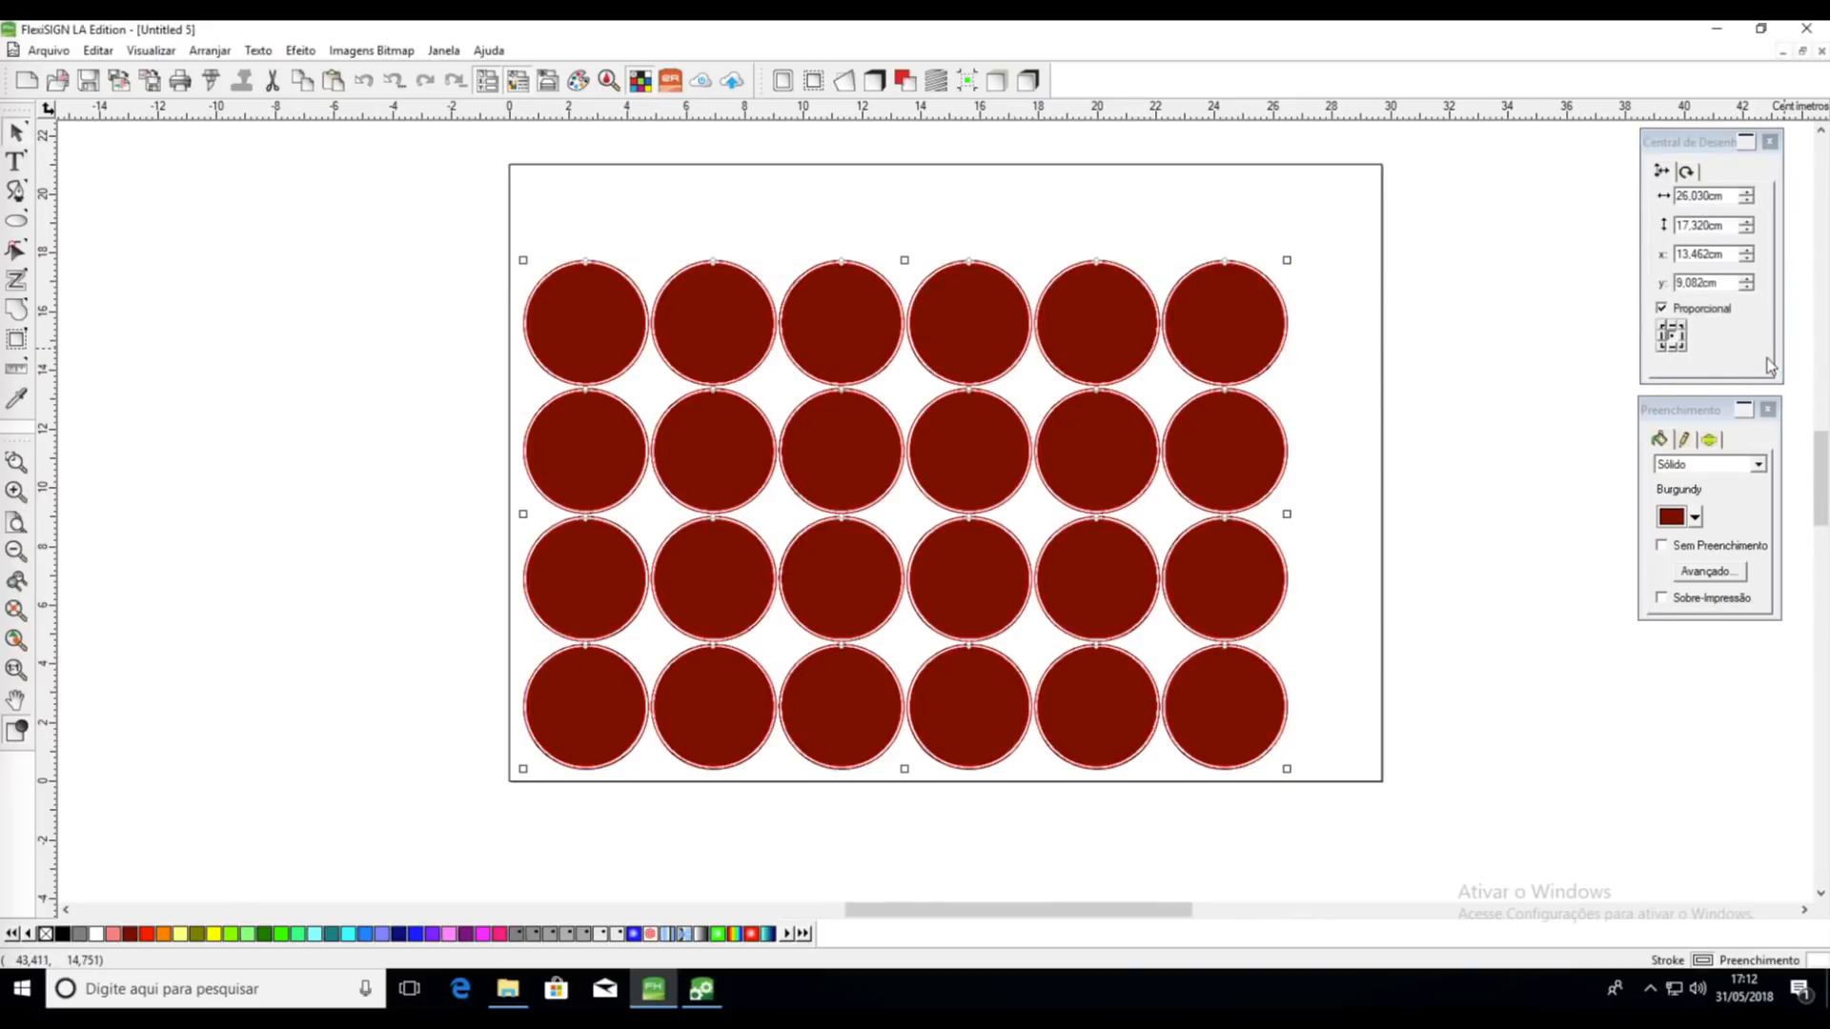
pyautogui.moveTo(795, 369); pyautogui.dragTo(849, 299)
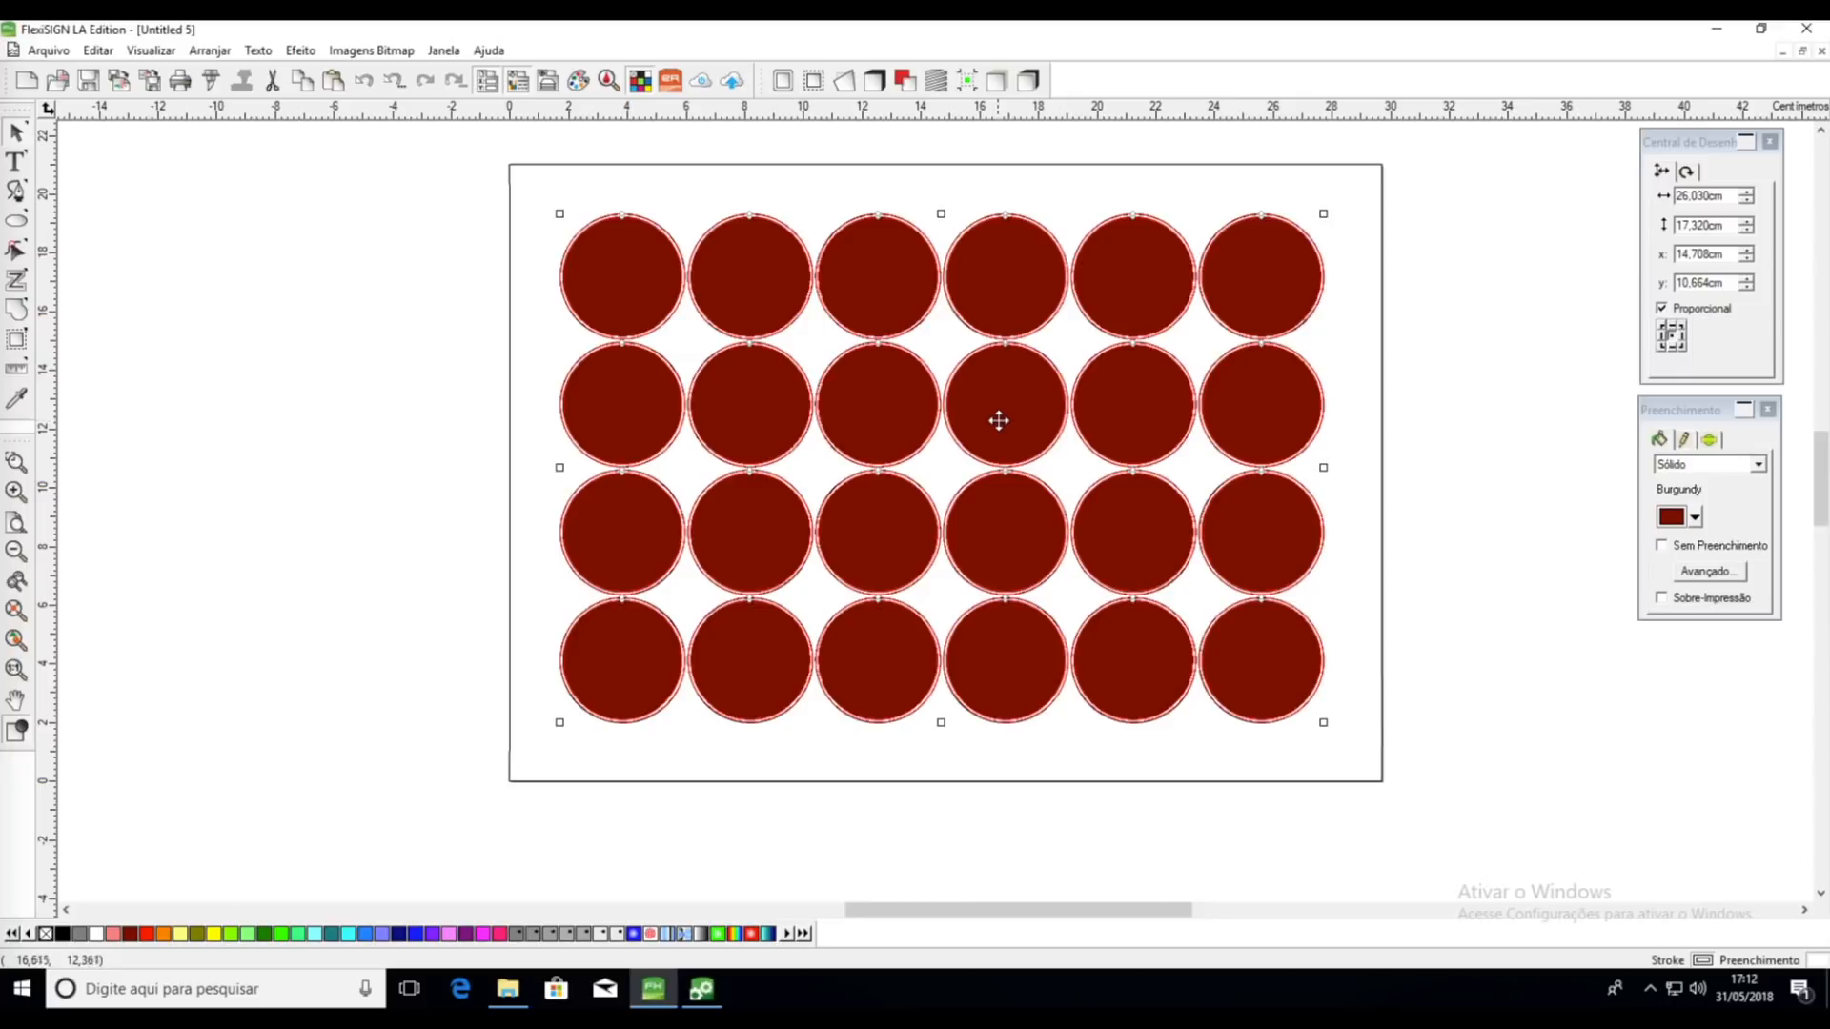
pyautogui.moveTo(988, 409); pyautogui.dragTo(991, 417)
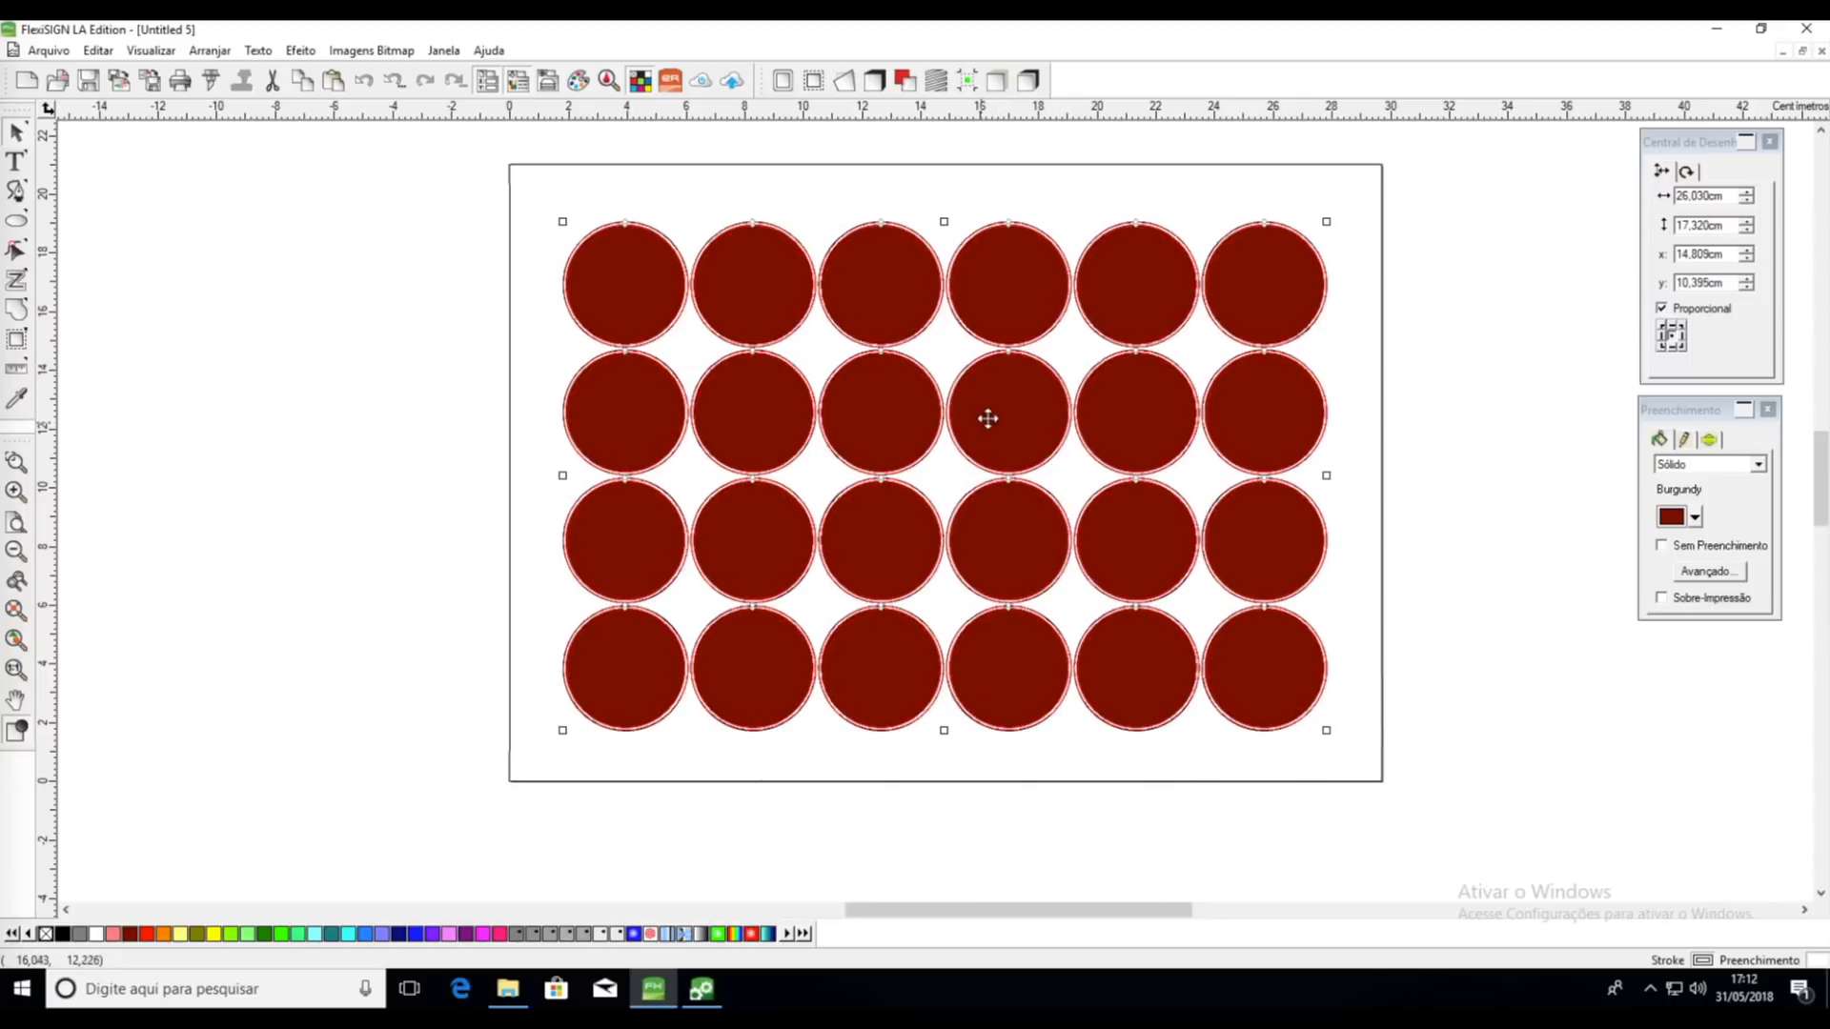
# Start adding registration marks around the grid of circles and set the mark type to SAi Marca Automática
pyautogui.click(969, 81)
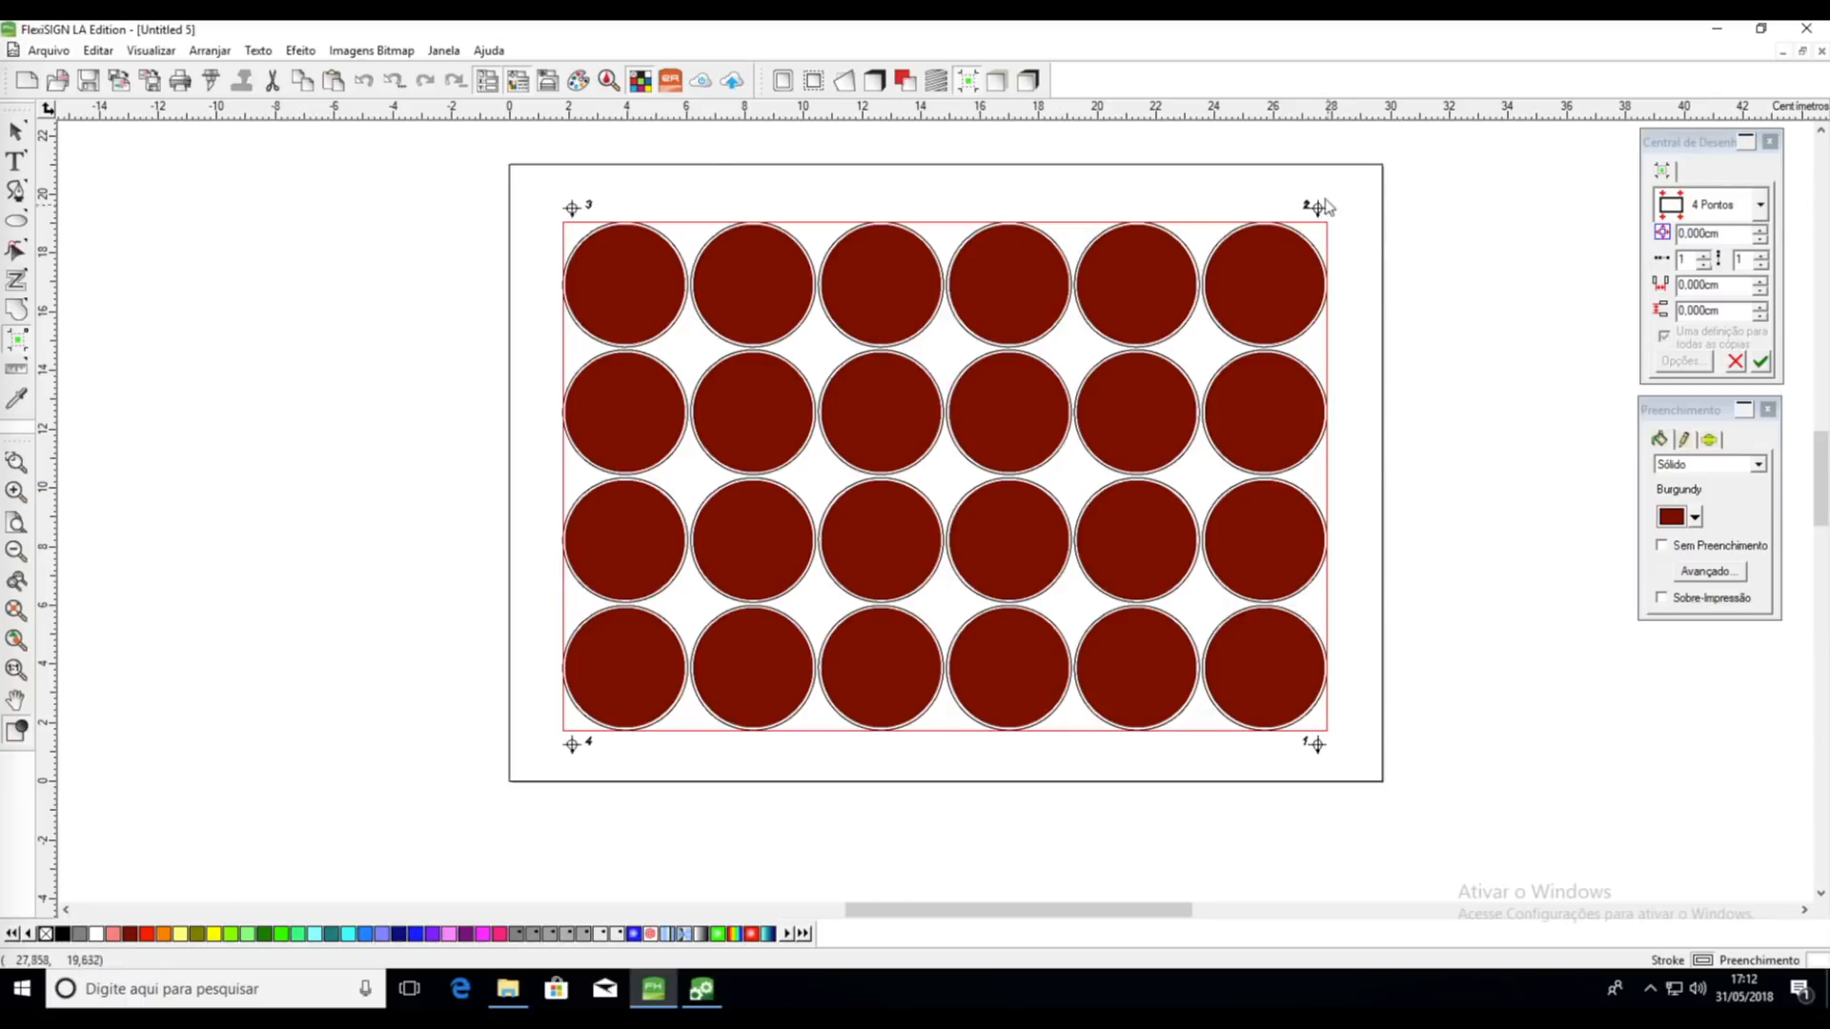
pyautogui.click(1692, 179)
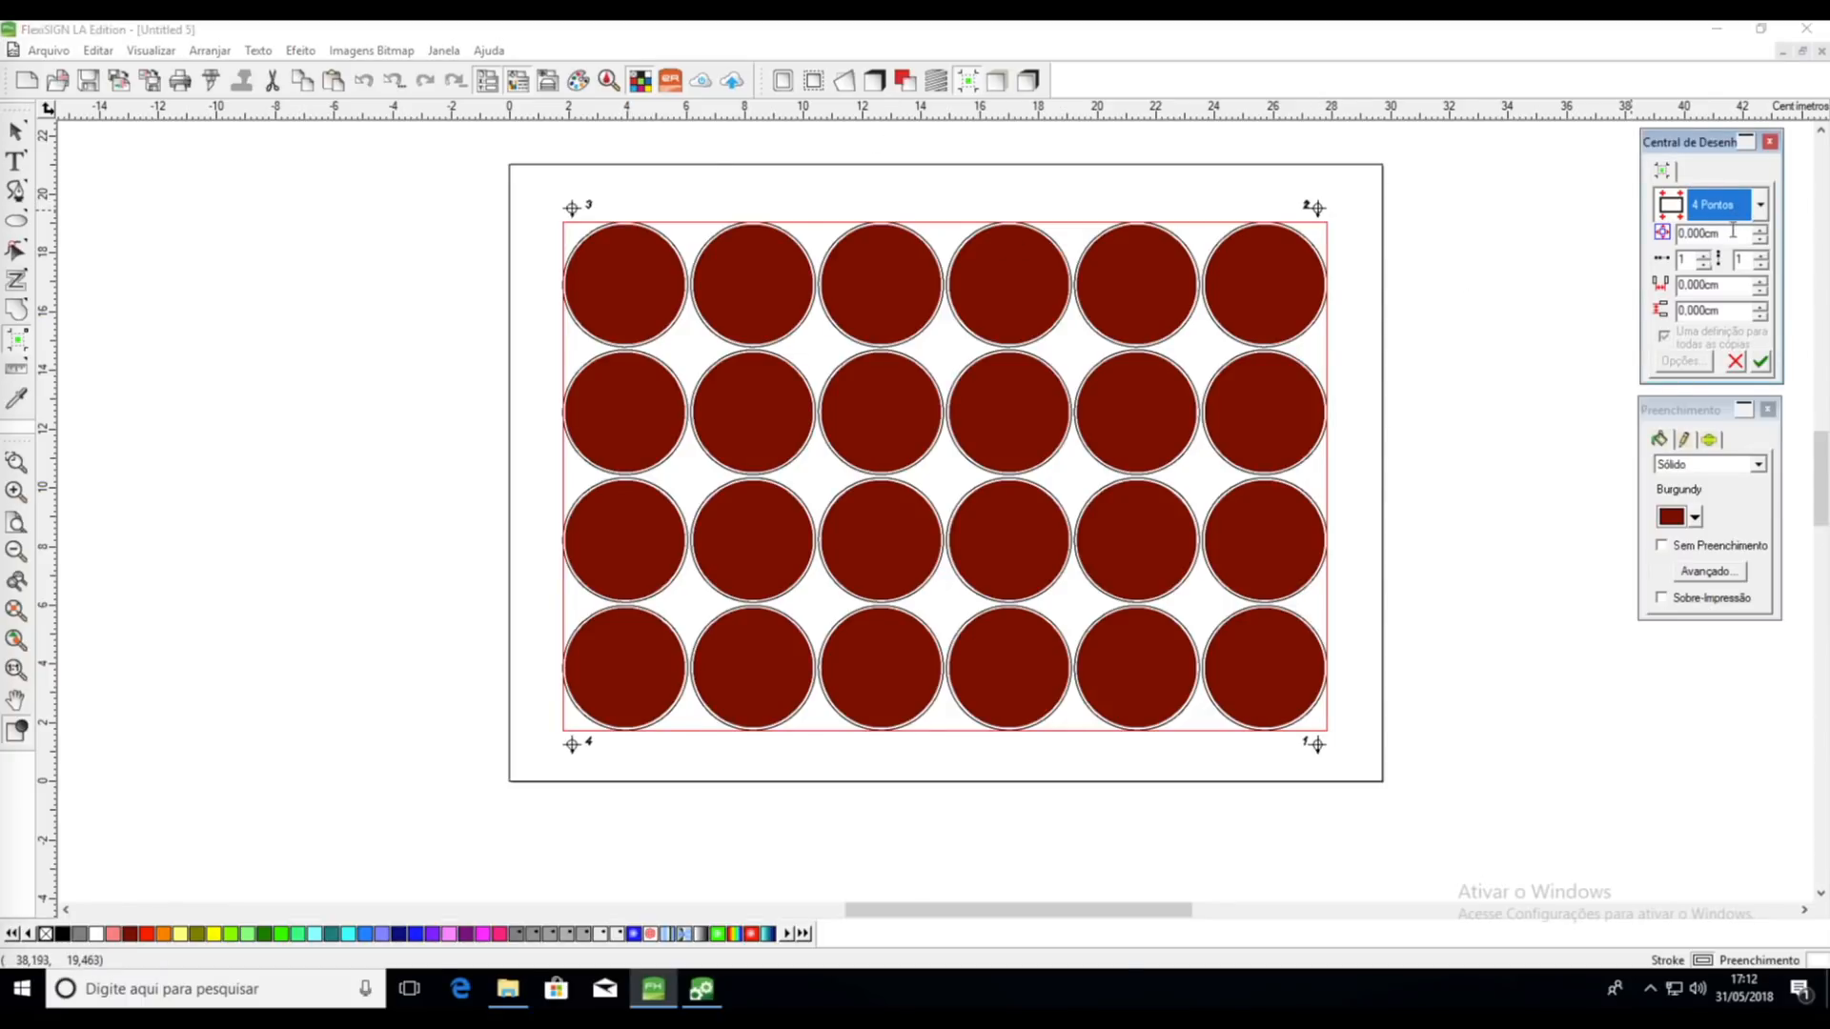
pyautogui.click(1759, 206)
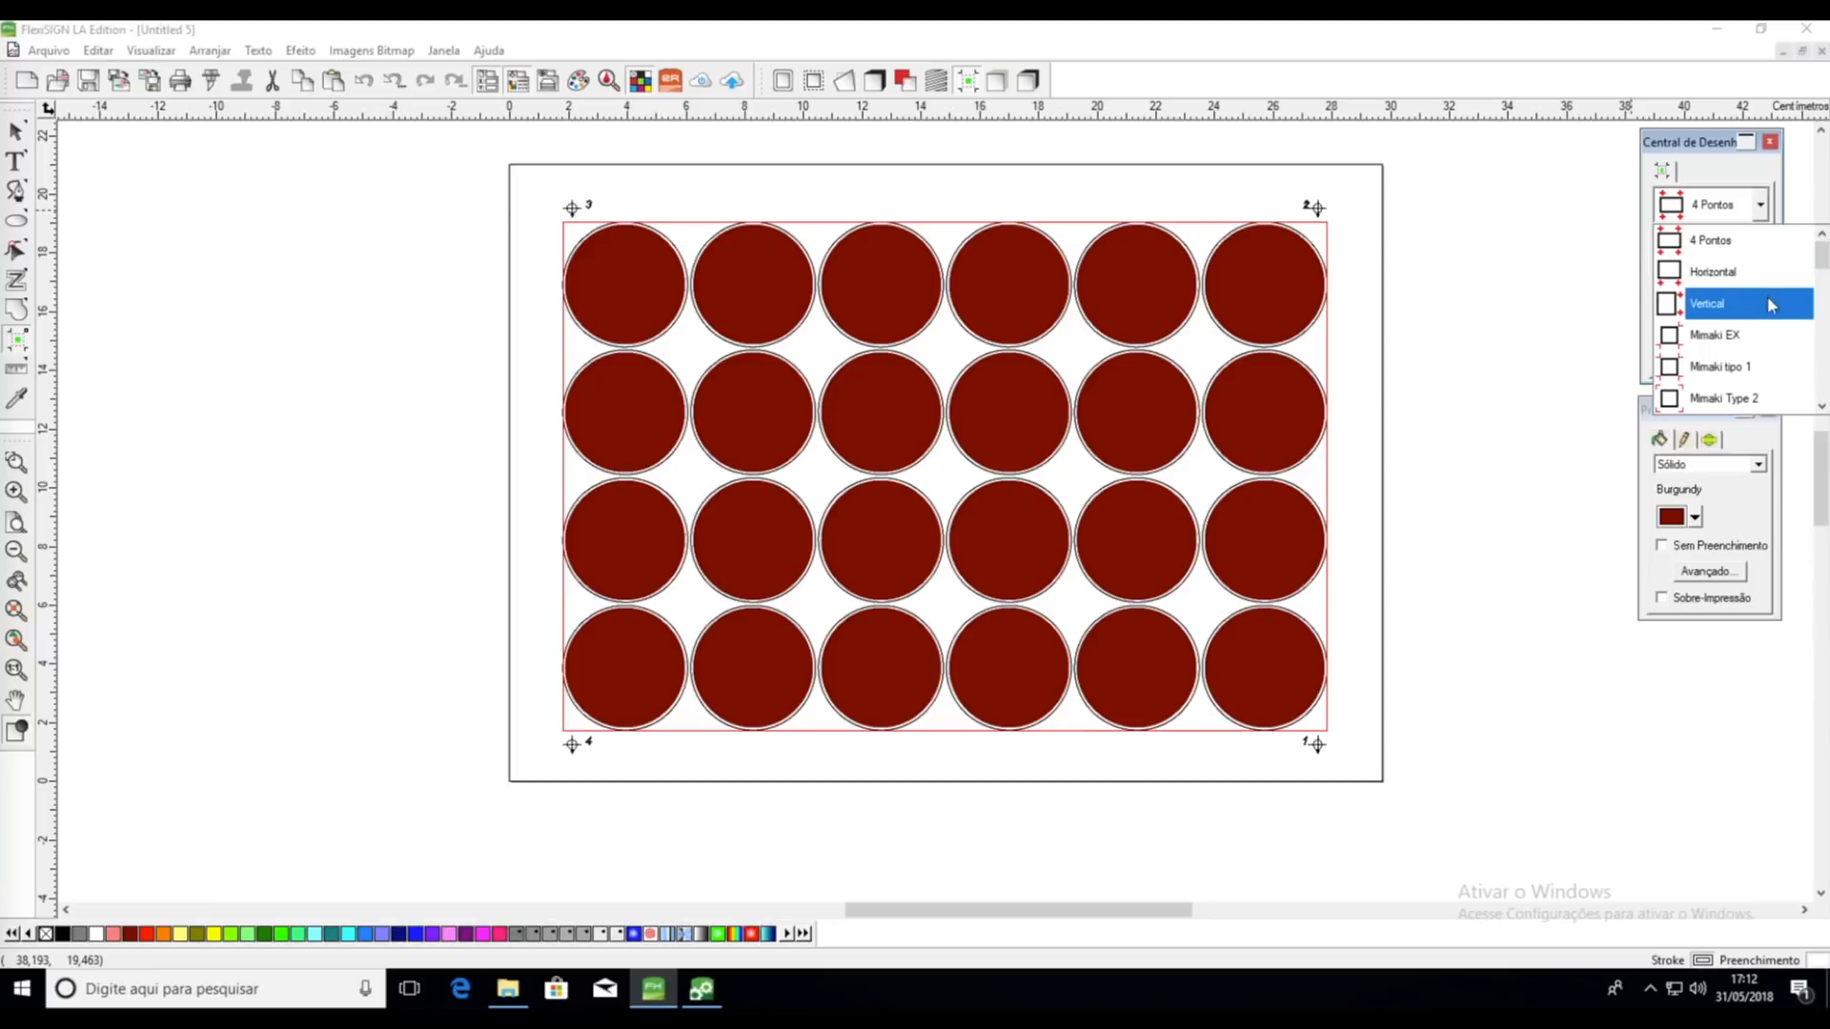
pyautogui.click(1747, 243)
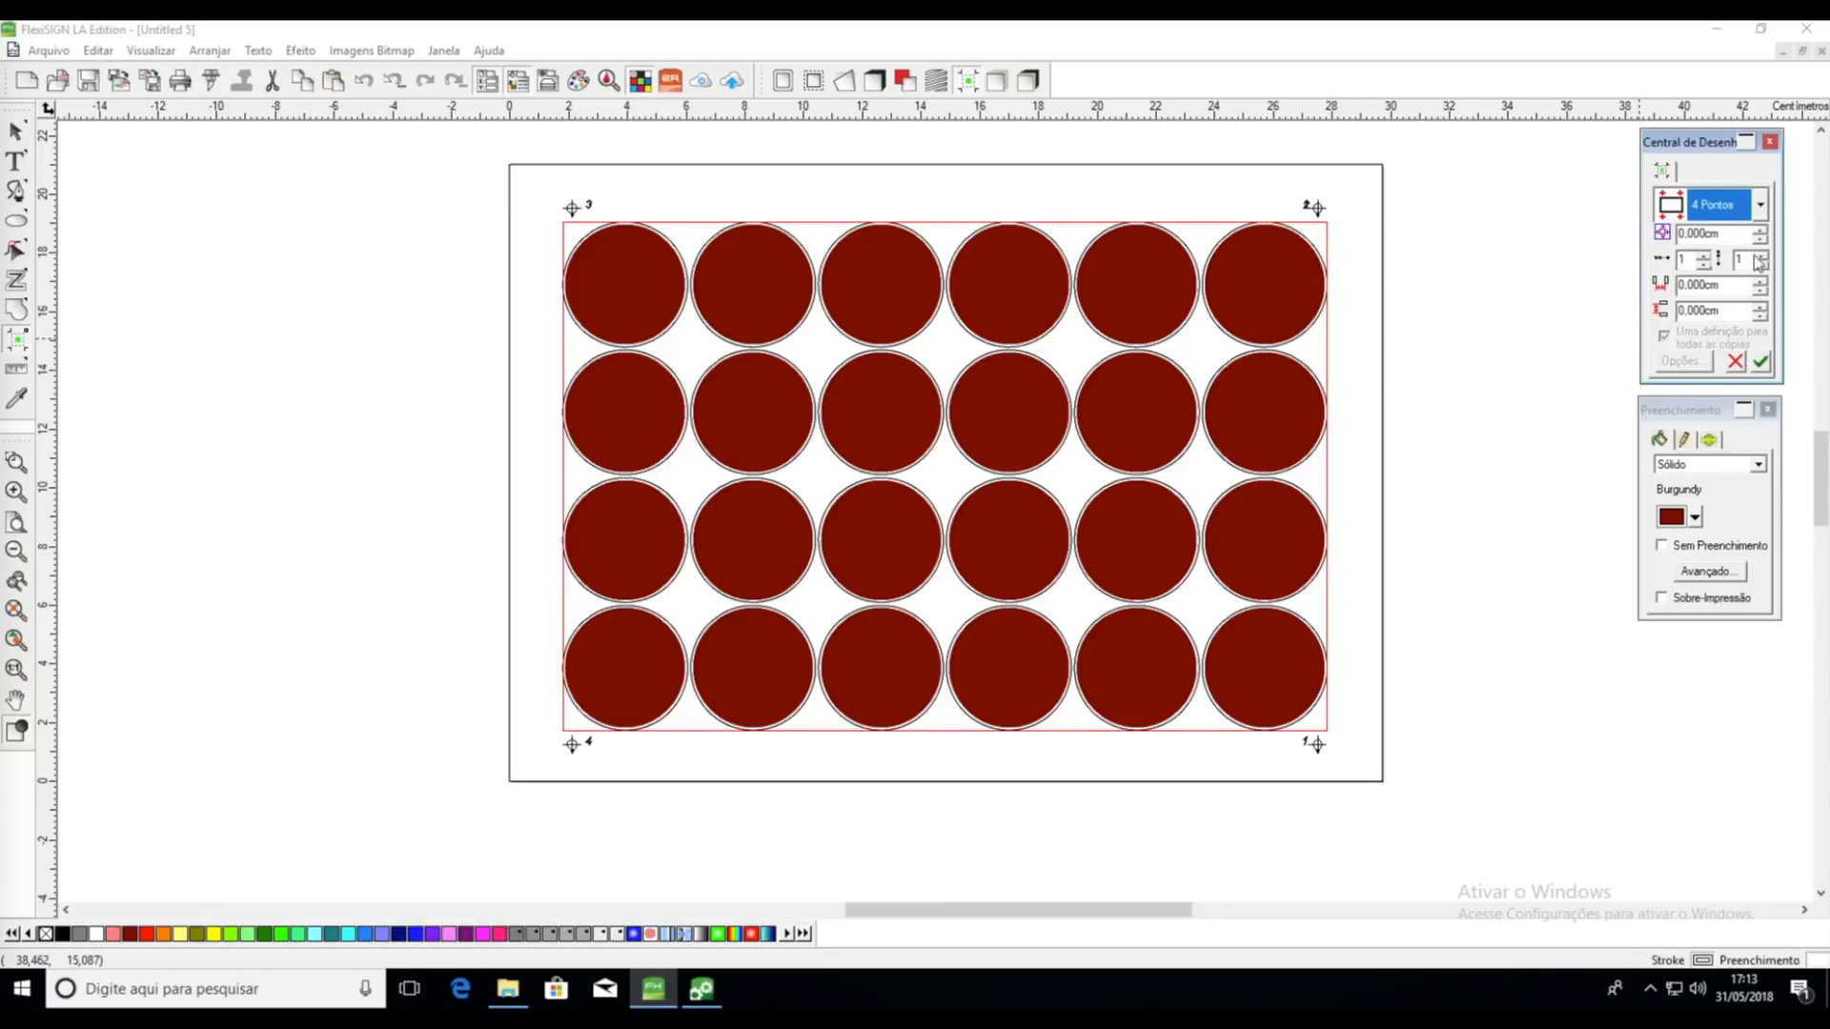
pyautogui.click(1753, 216)
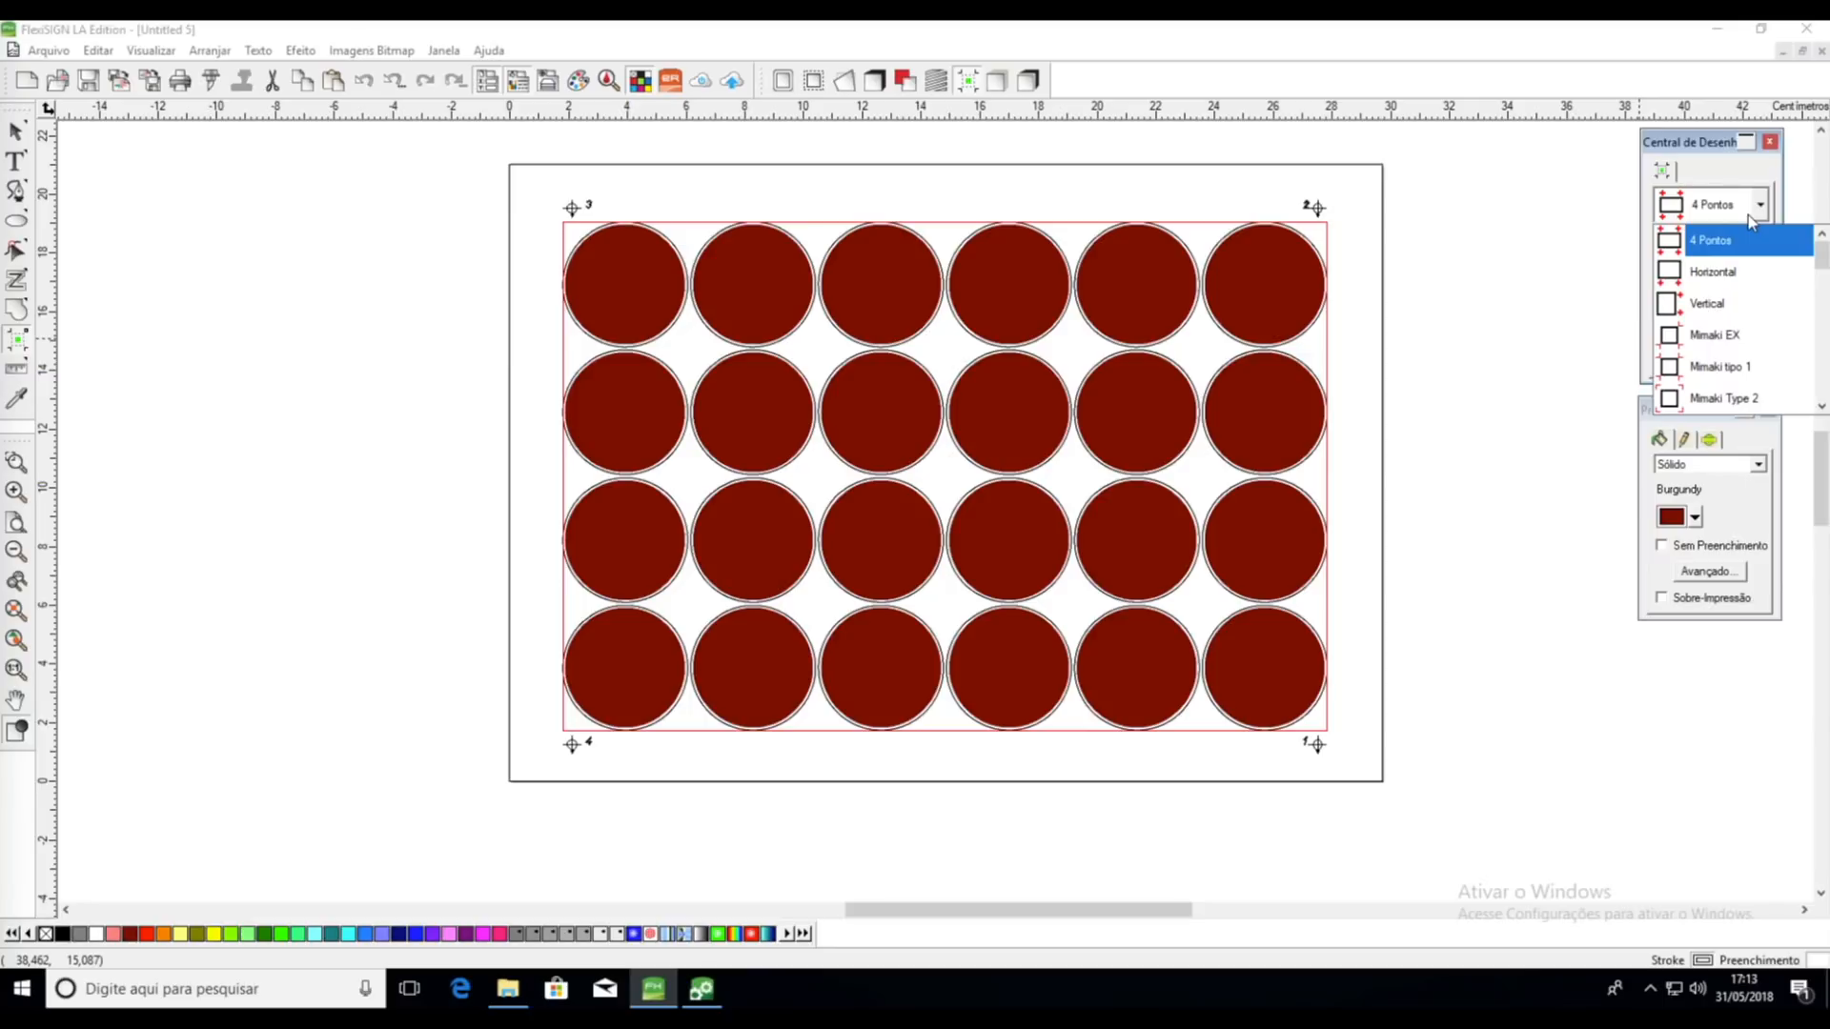
pyautogui.scroll(-5, 1752, 222)
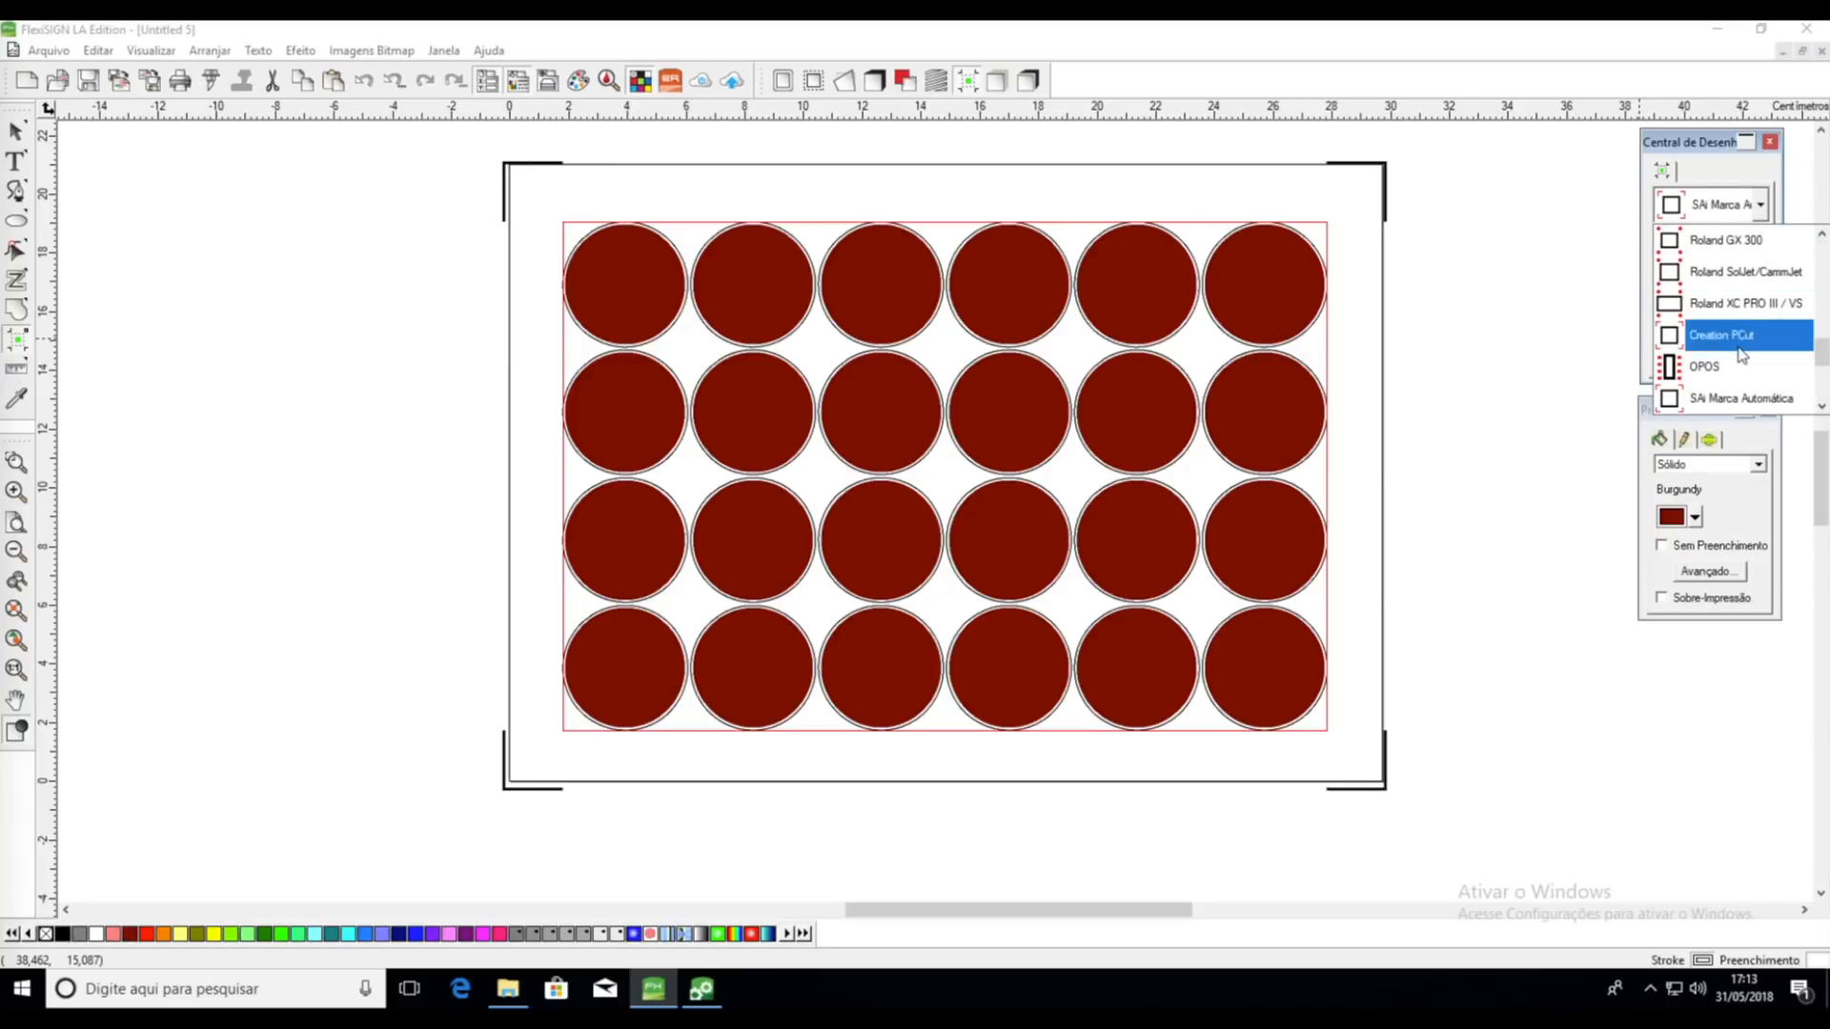
pyautogui.click(1761, 397)
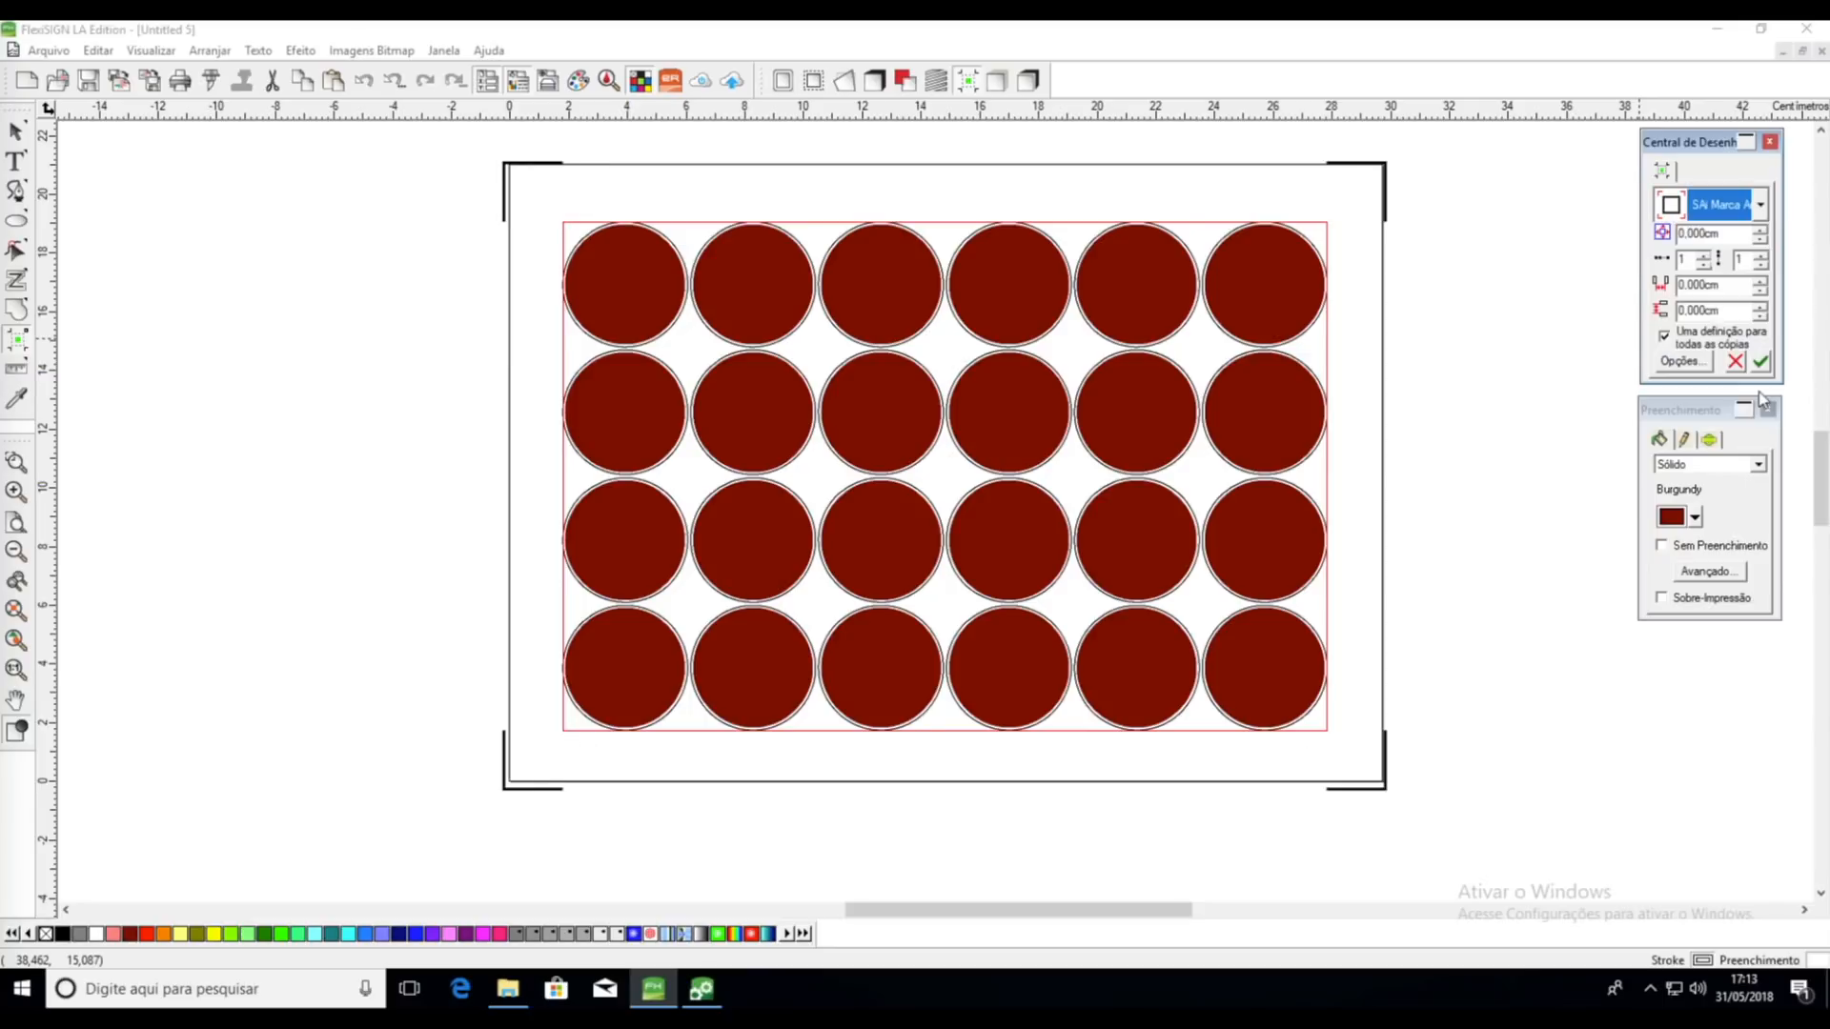
# Set the automatic registration marks' margin to 1.000 cm and apply the marks around the grid of circles
pyautogui.click(1681, 363)
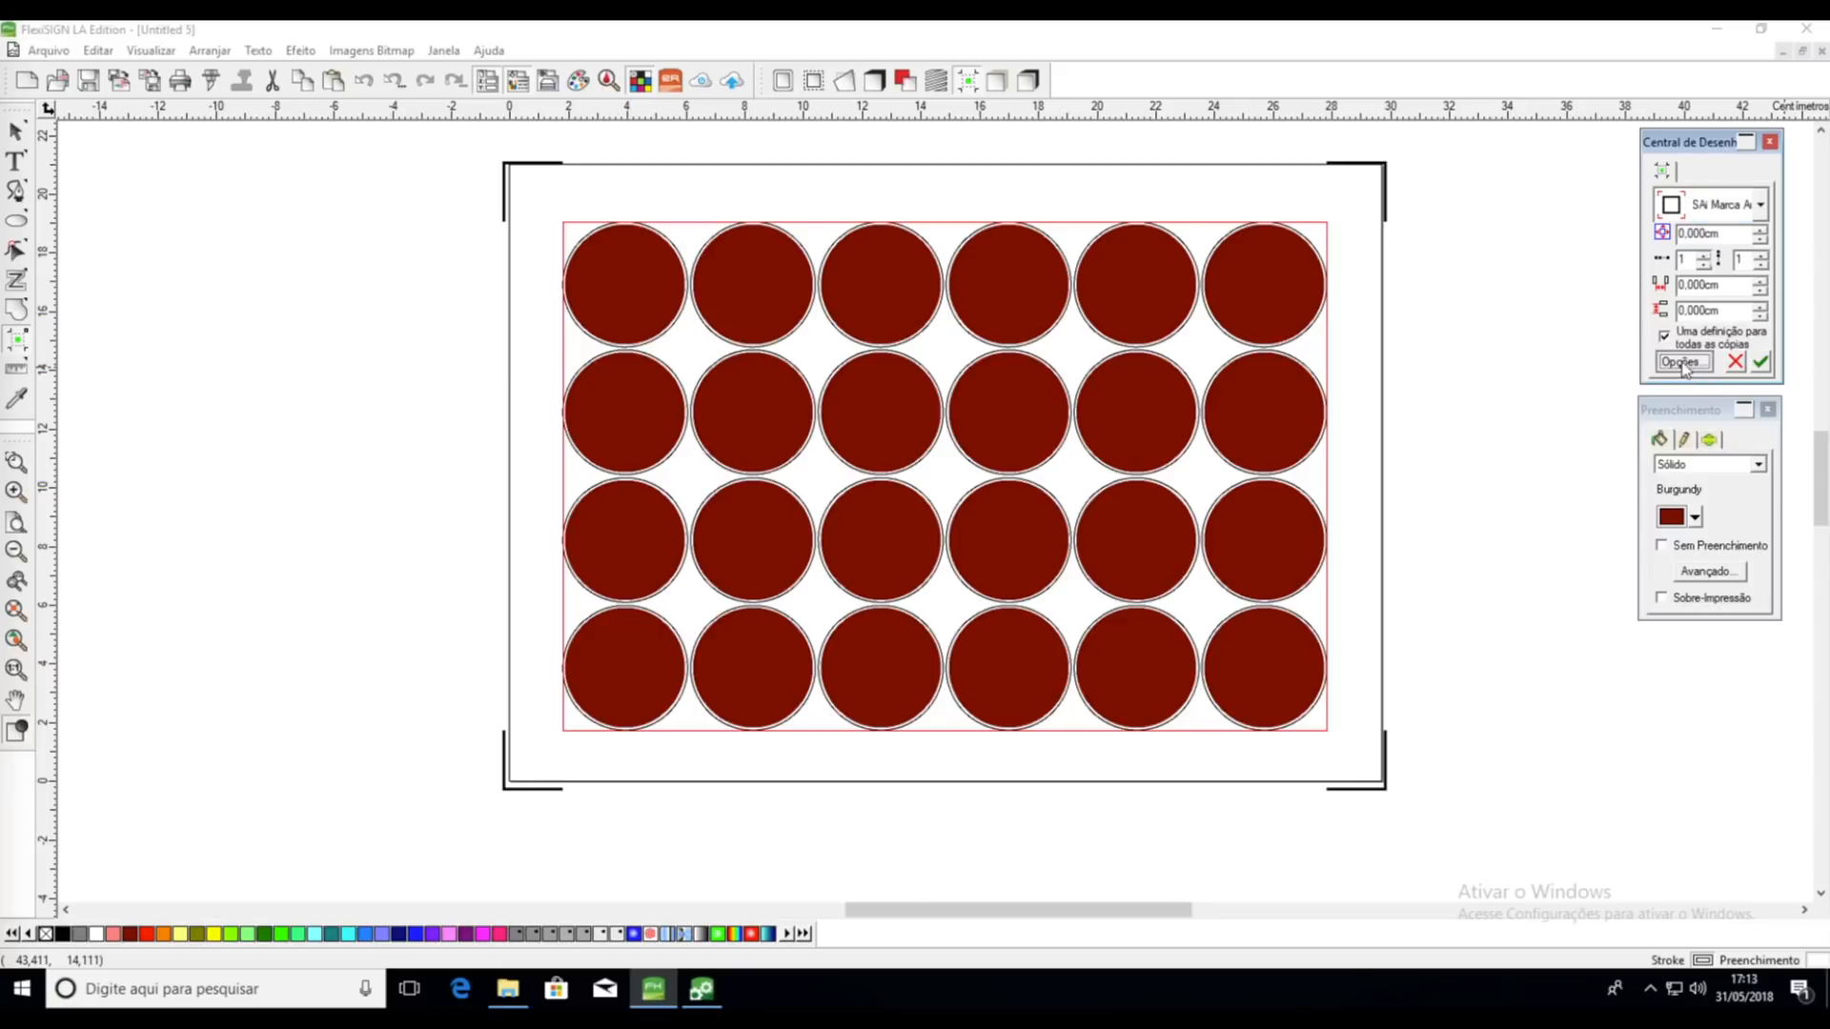
pyautogui.click(1702, 155)
pyautogui.click(1702, 154)
pyautogui.click(1702, 154)
pyautogui.click(1701, 156)
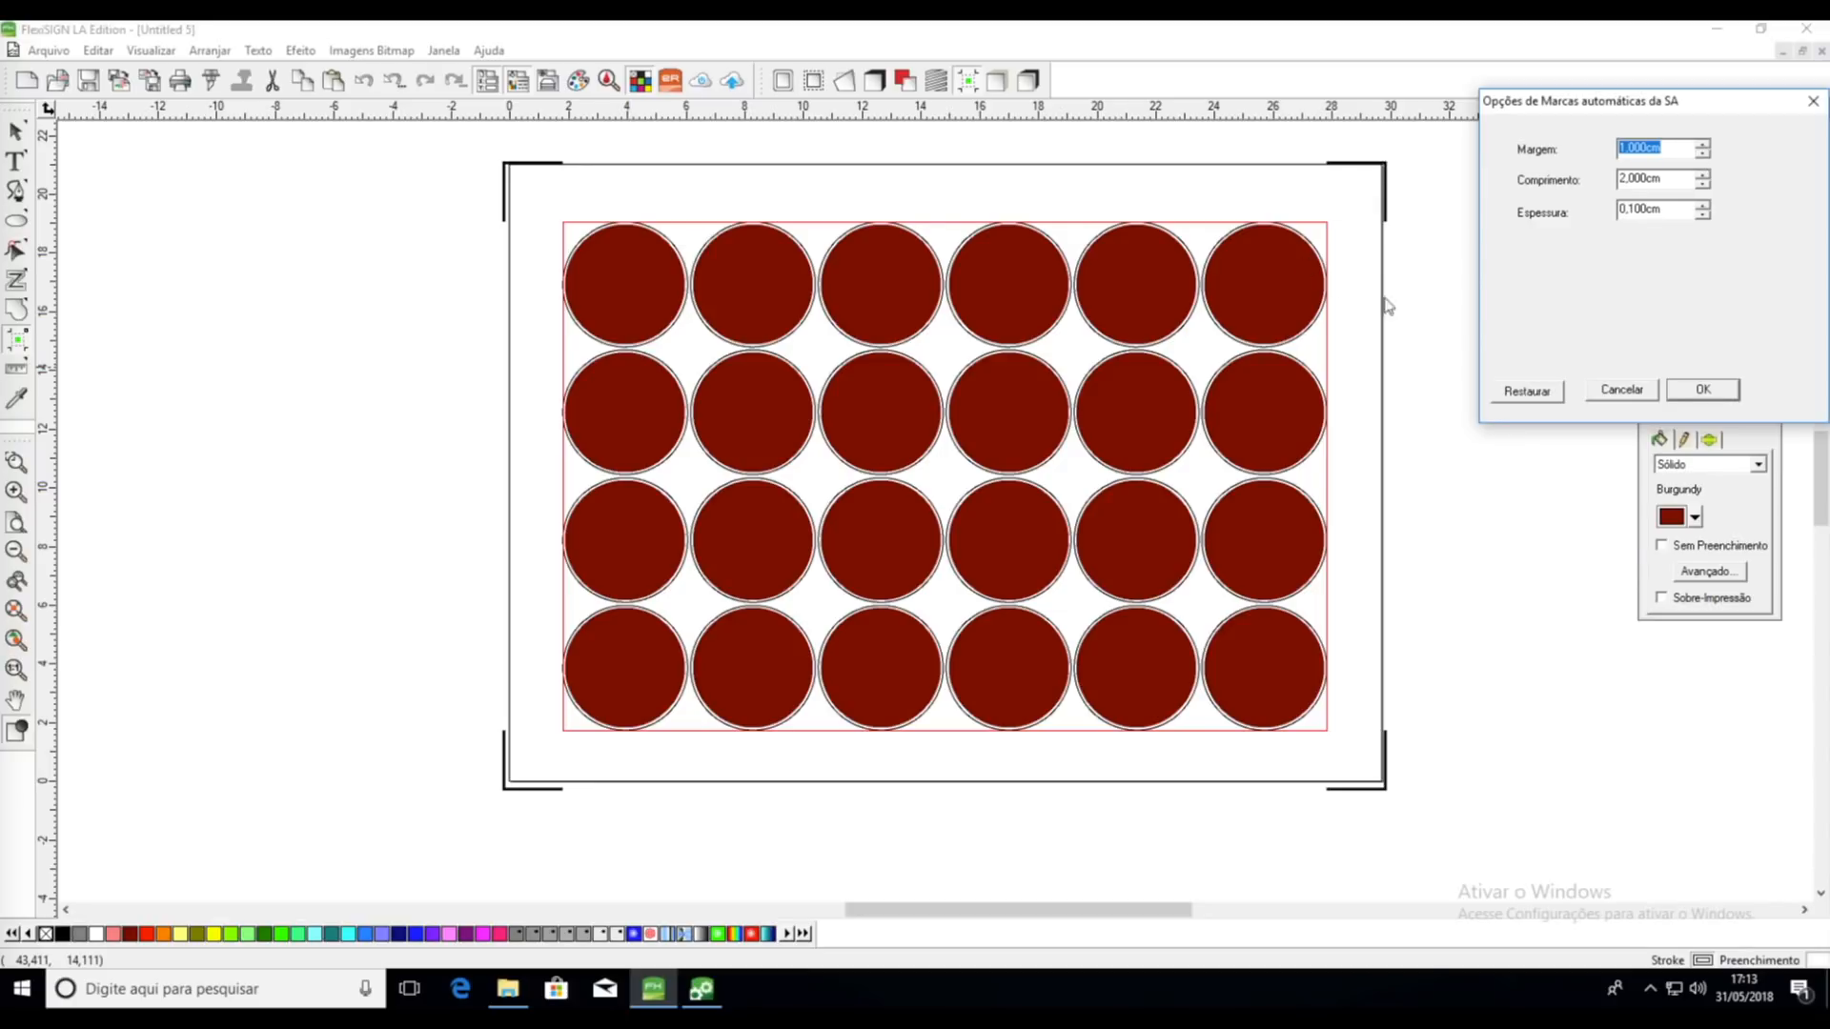
pyautogui.click(1703, 391)
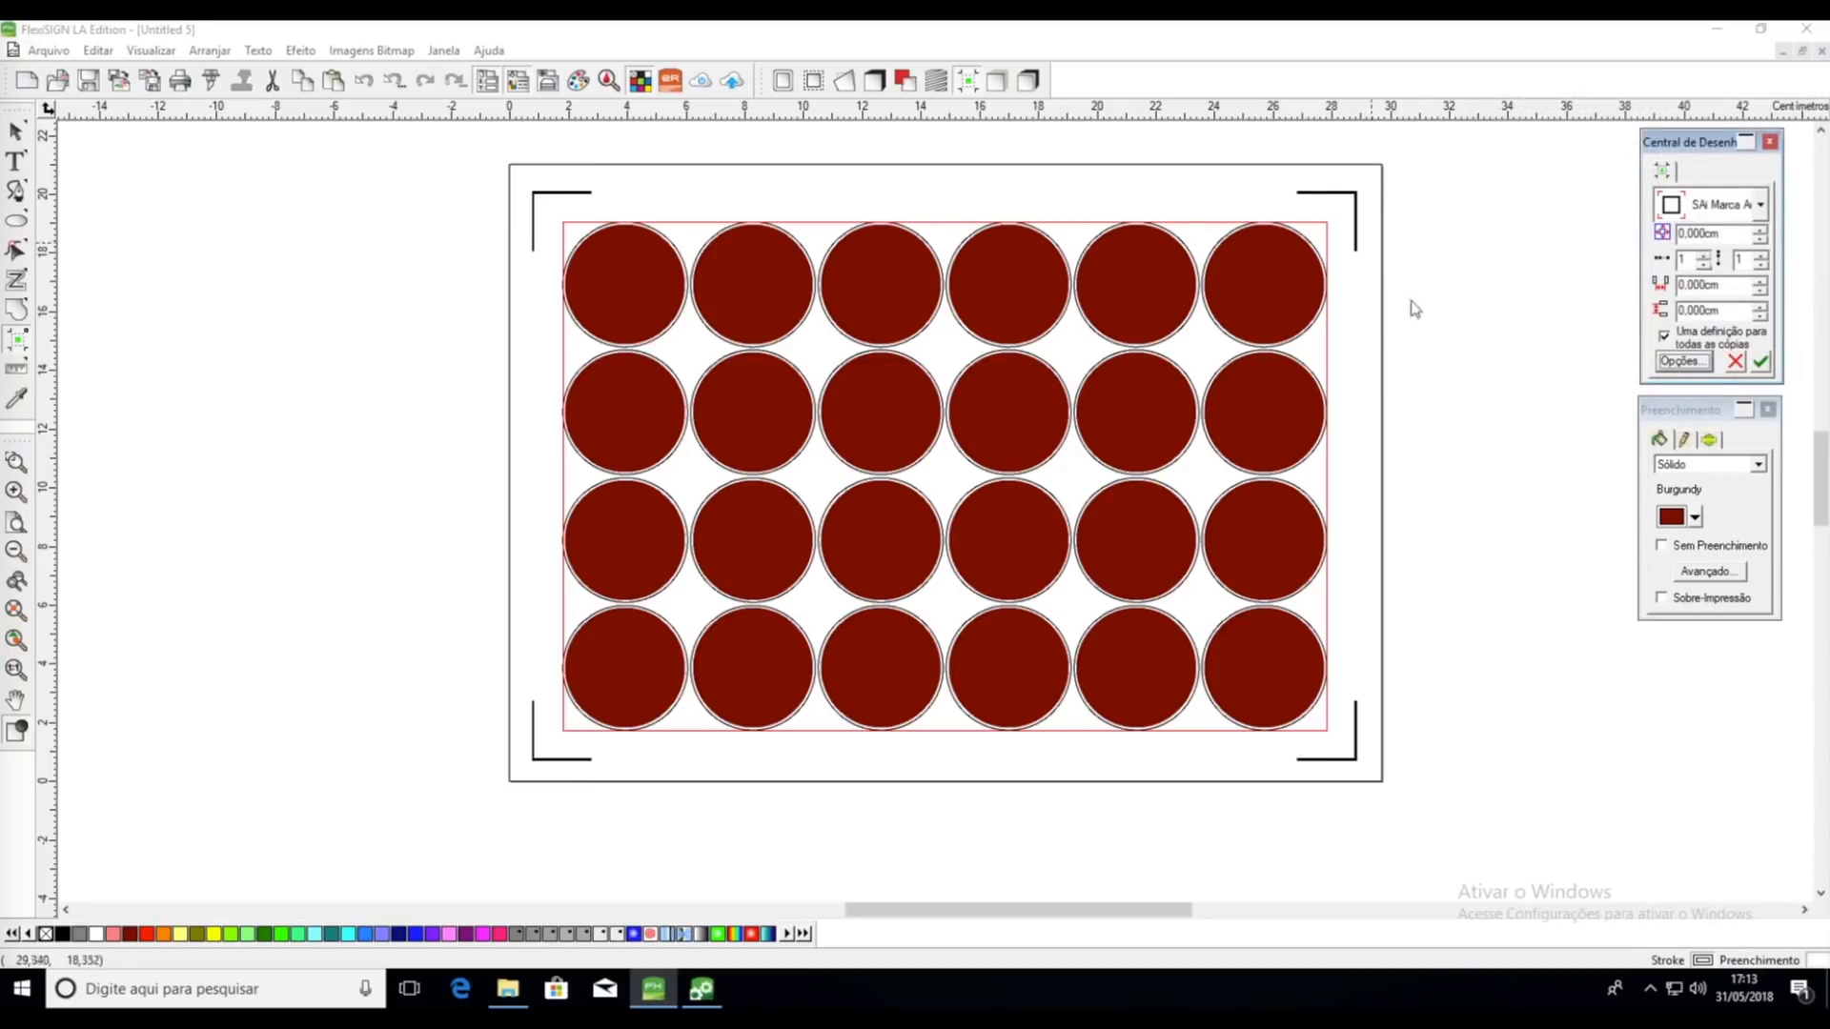
pyautogui.click(1553, 407)
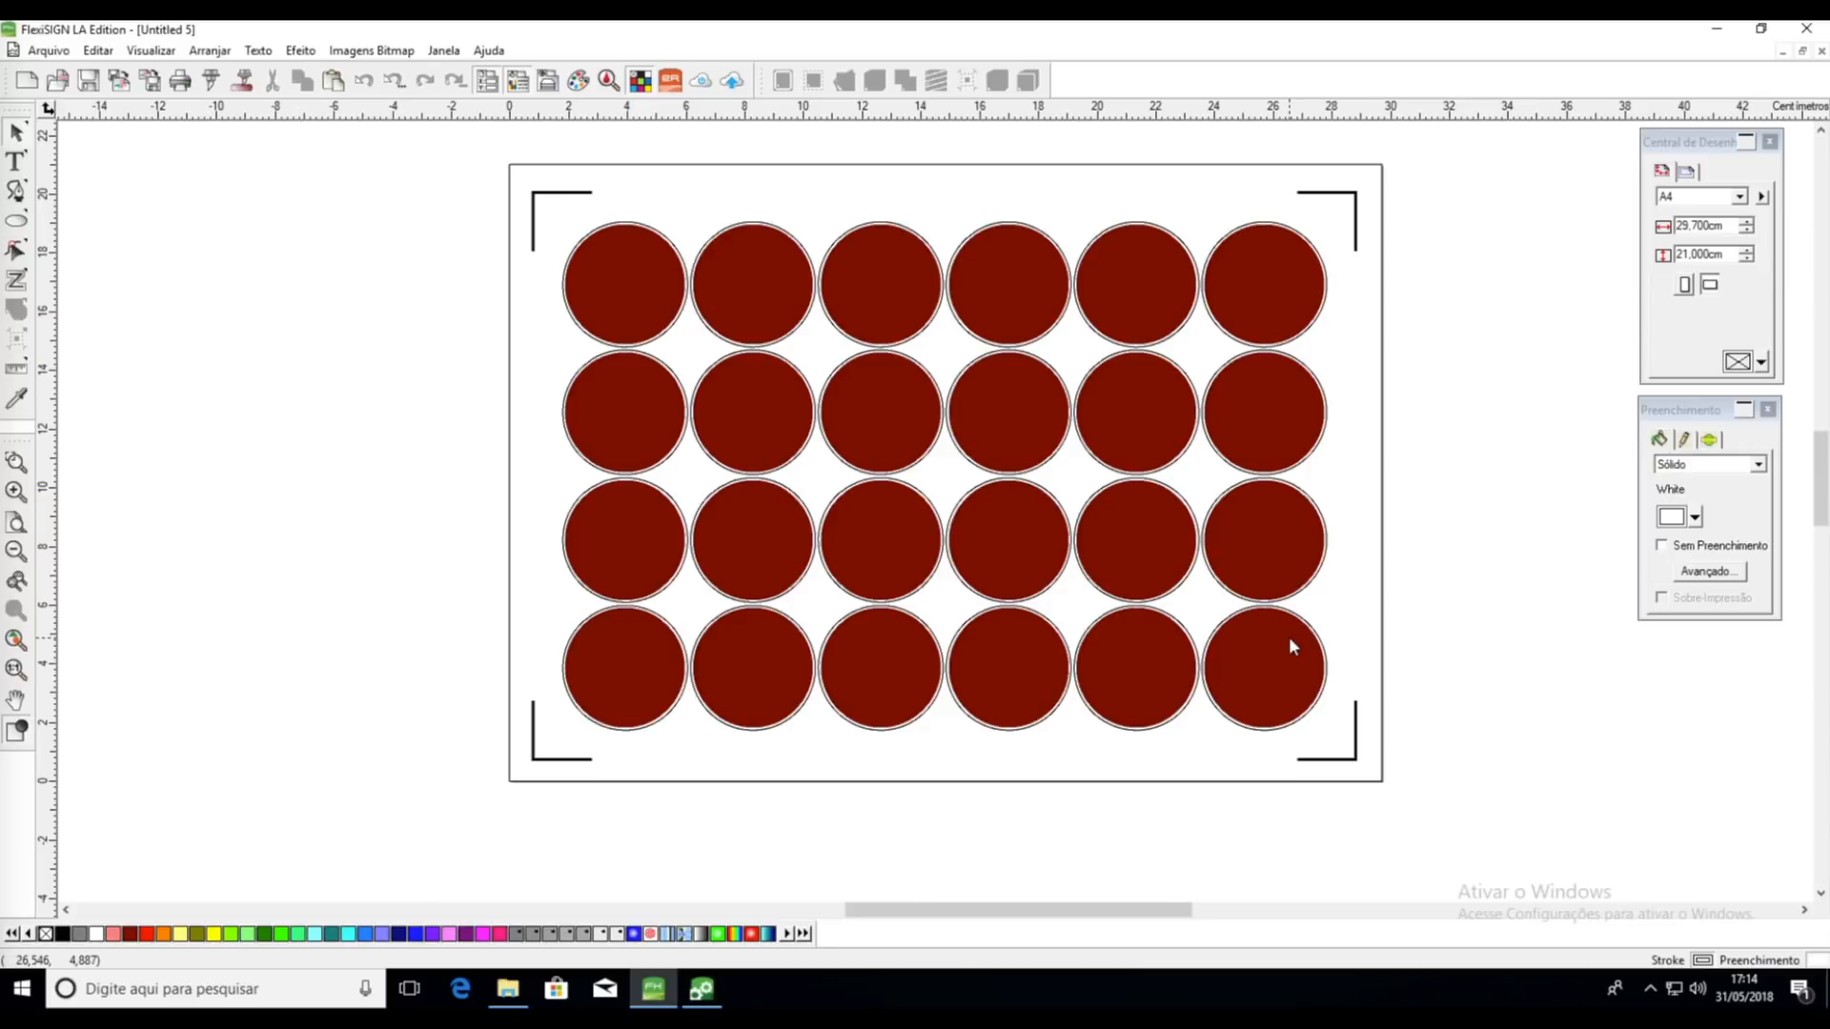
# Delete the contour-cut registration marks from around the grid of circles
pyautogui.click(1357, 736)
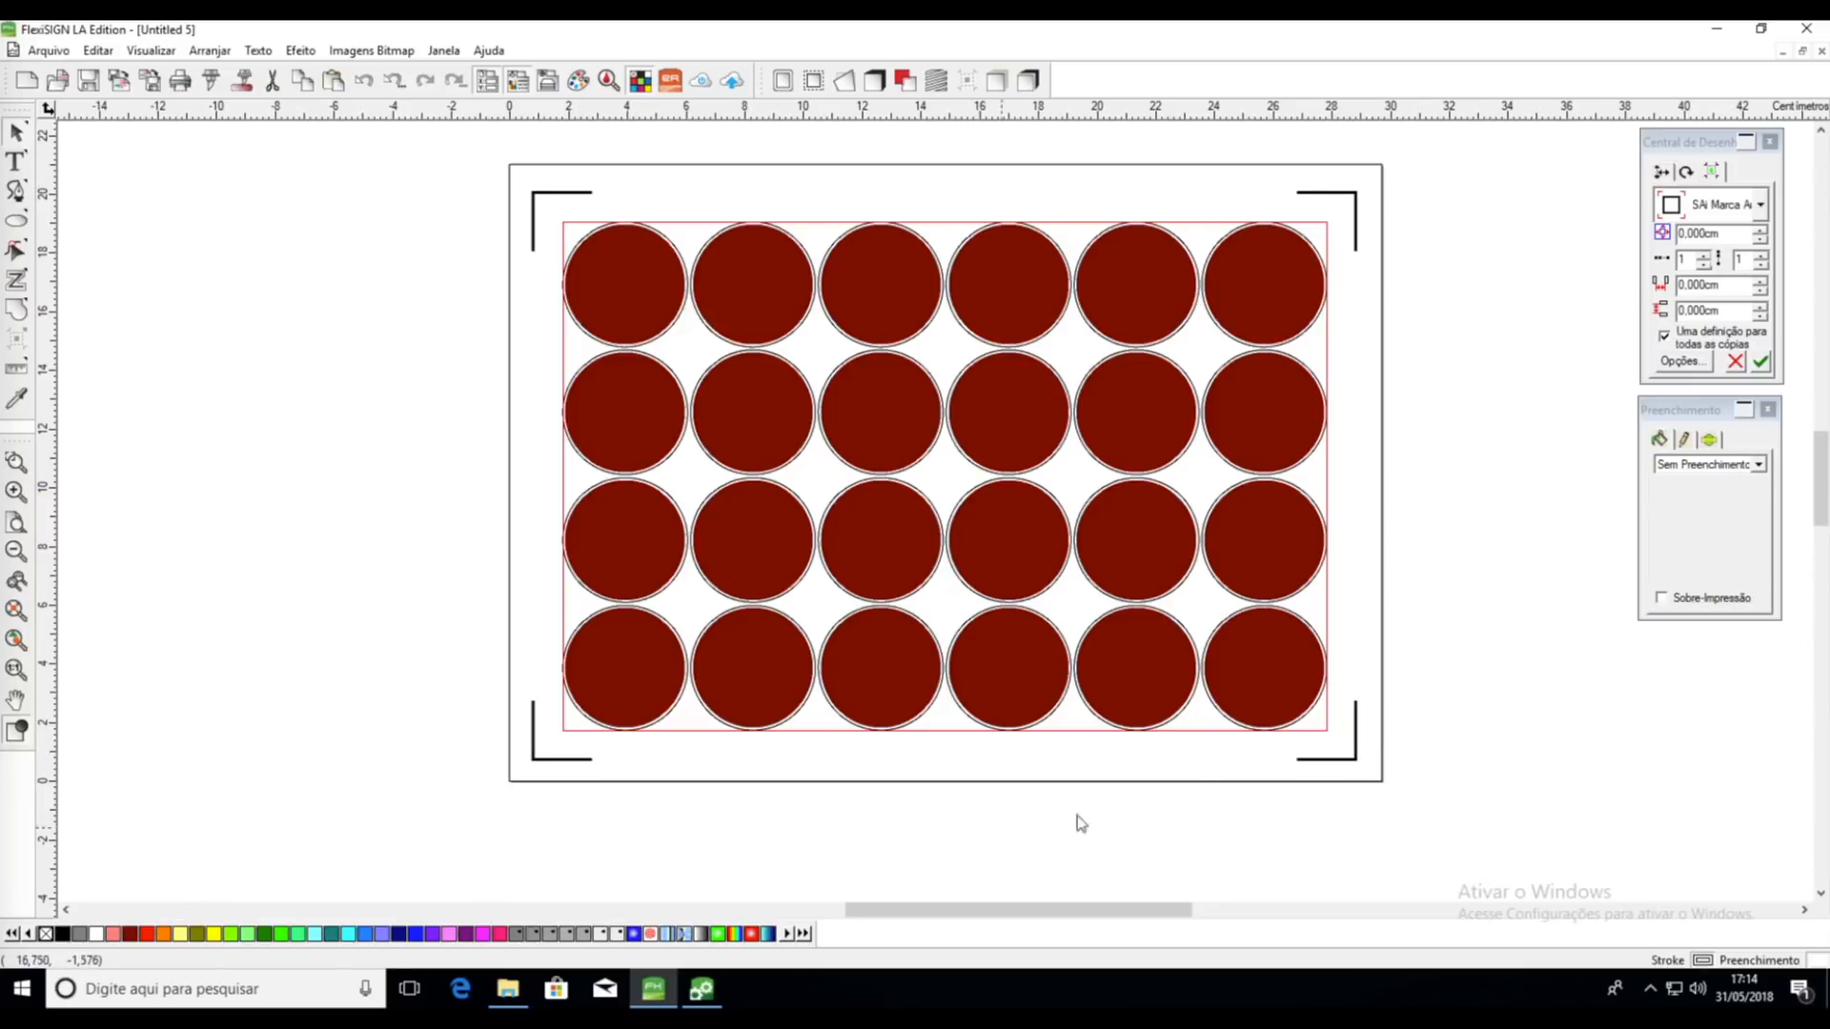
pyautogui.rightClick(1360, 760)
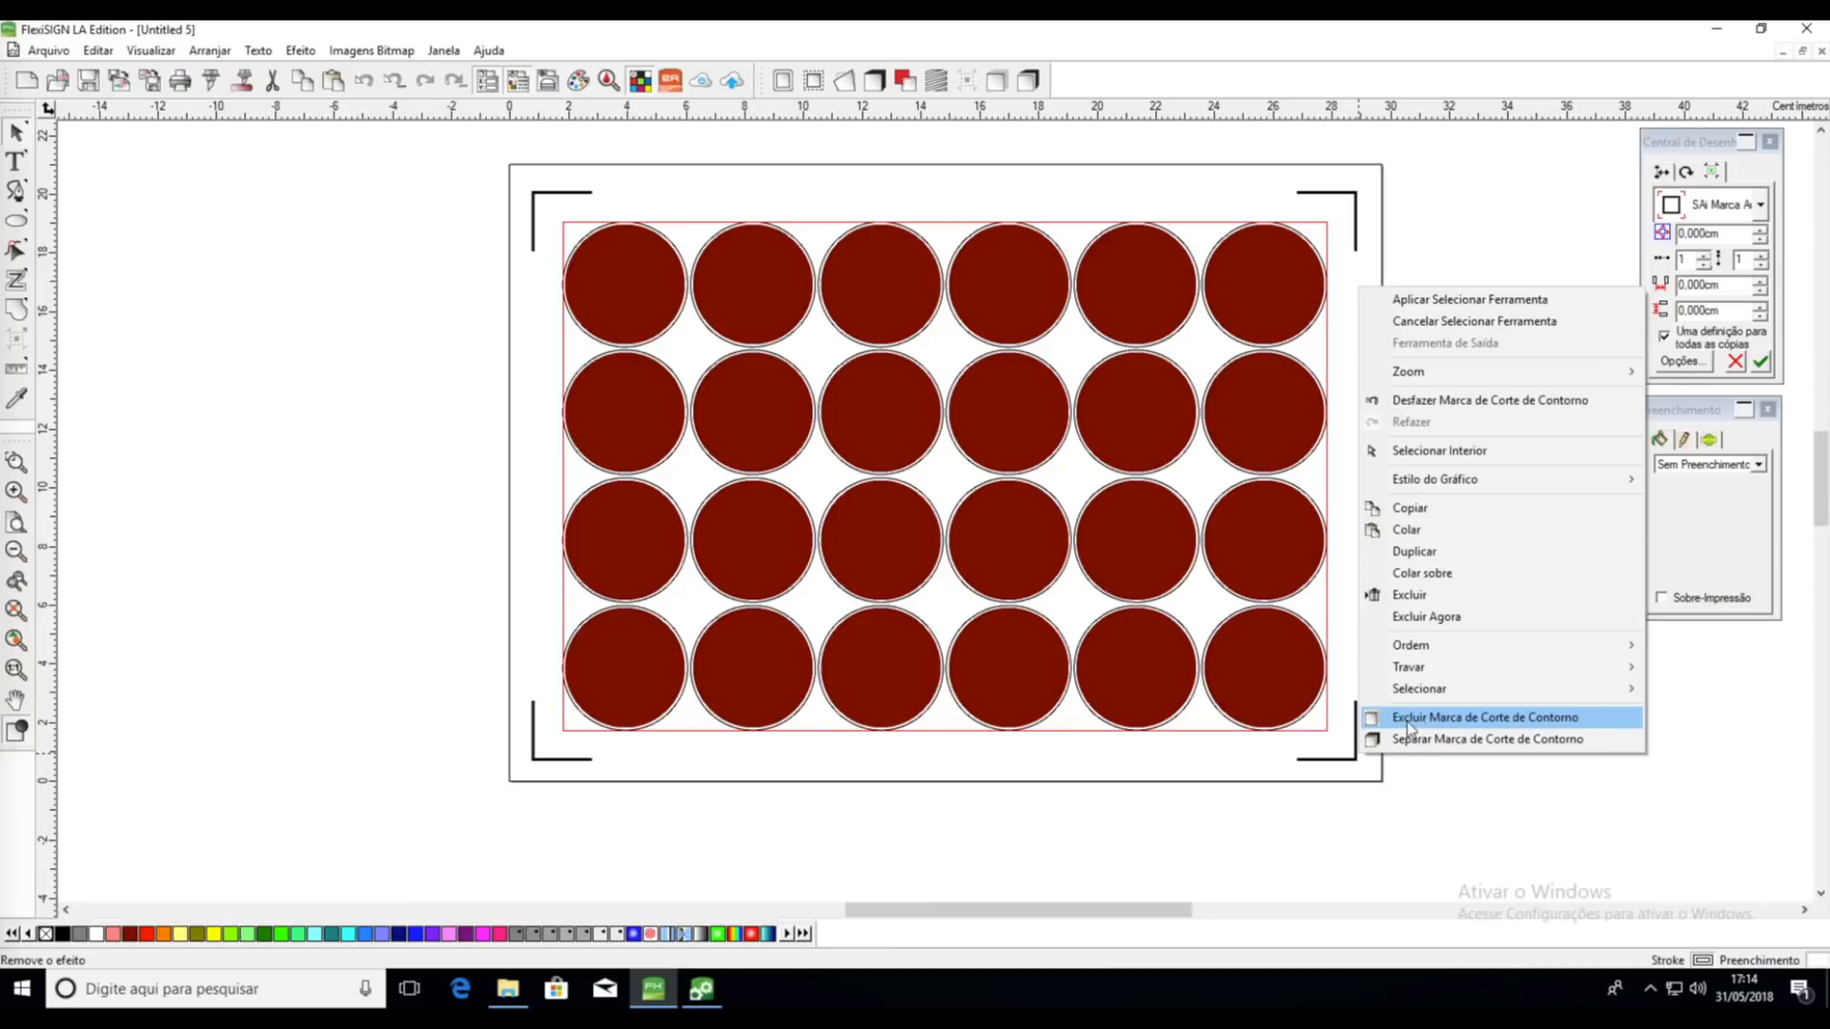
pyautogui.click(1431, 721)
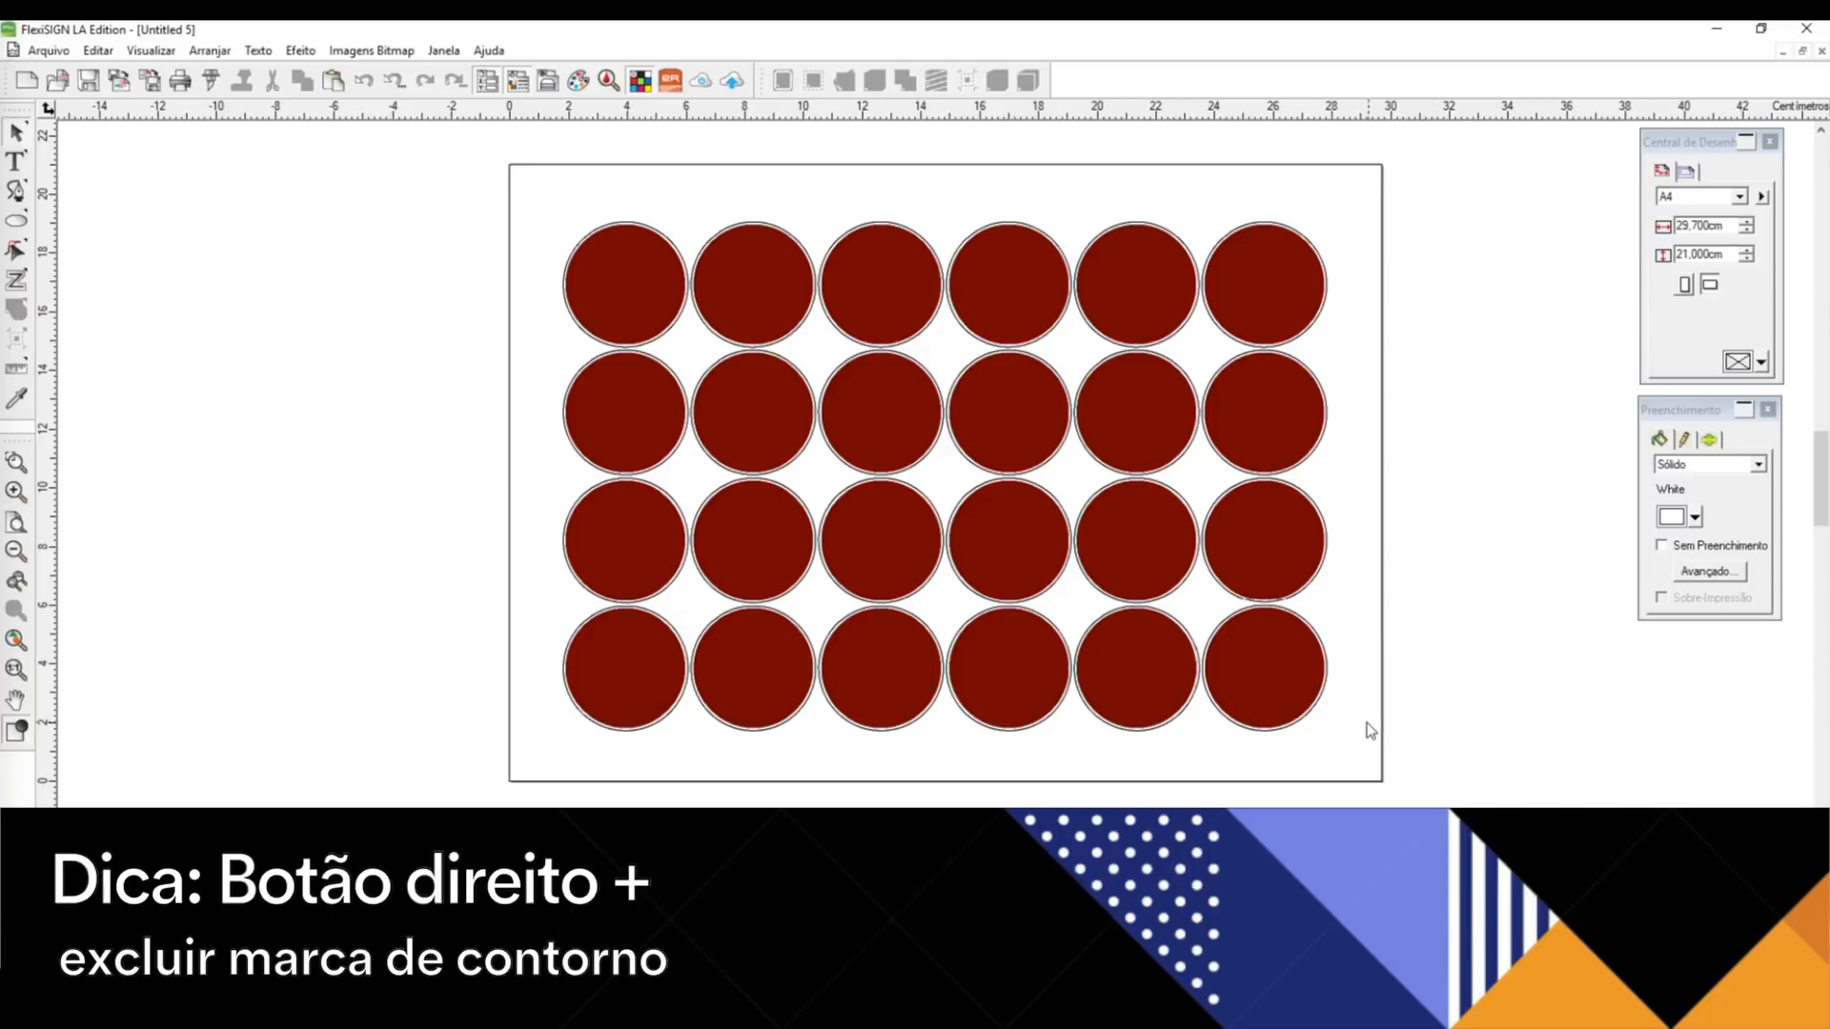
# Separate the contour cut from the last circle of the bottom row and move the filled circle and its outline apart, off the page
pyautogui.click(1258, 705)
pyautogui.rightClick(1258, 703)
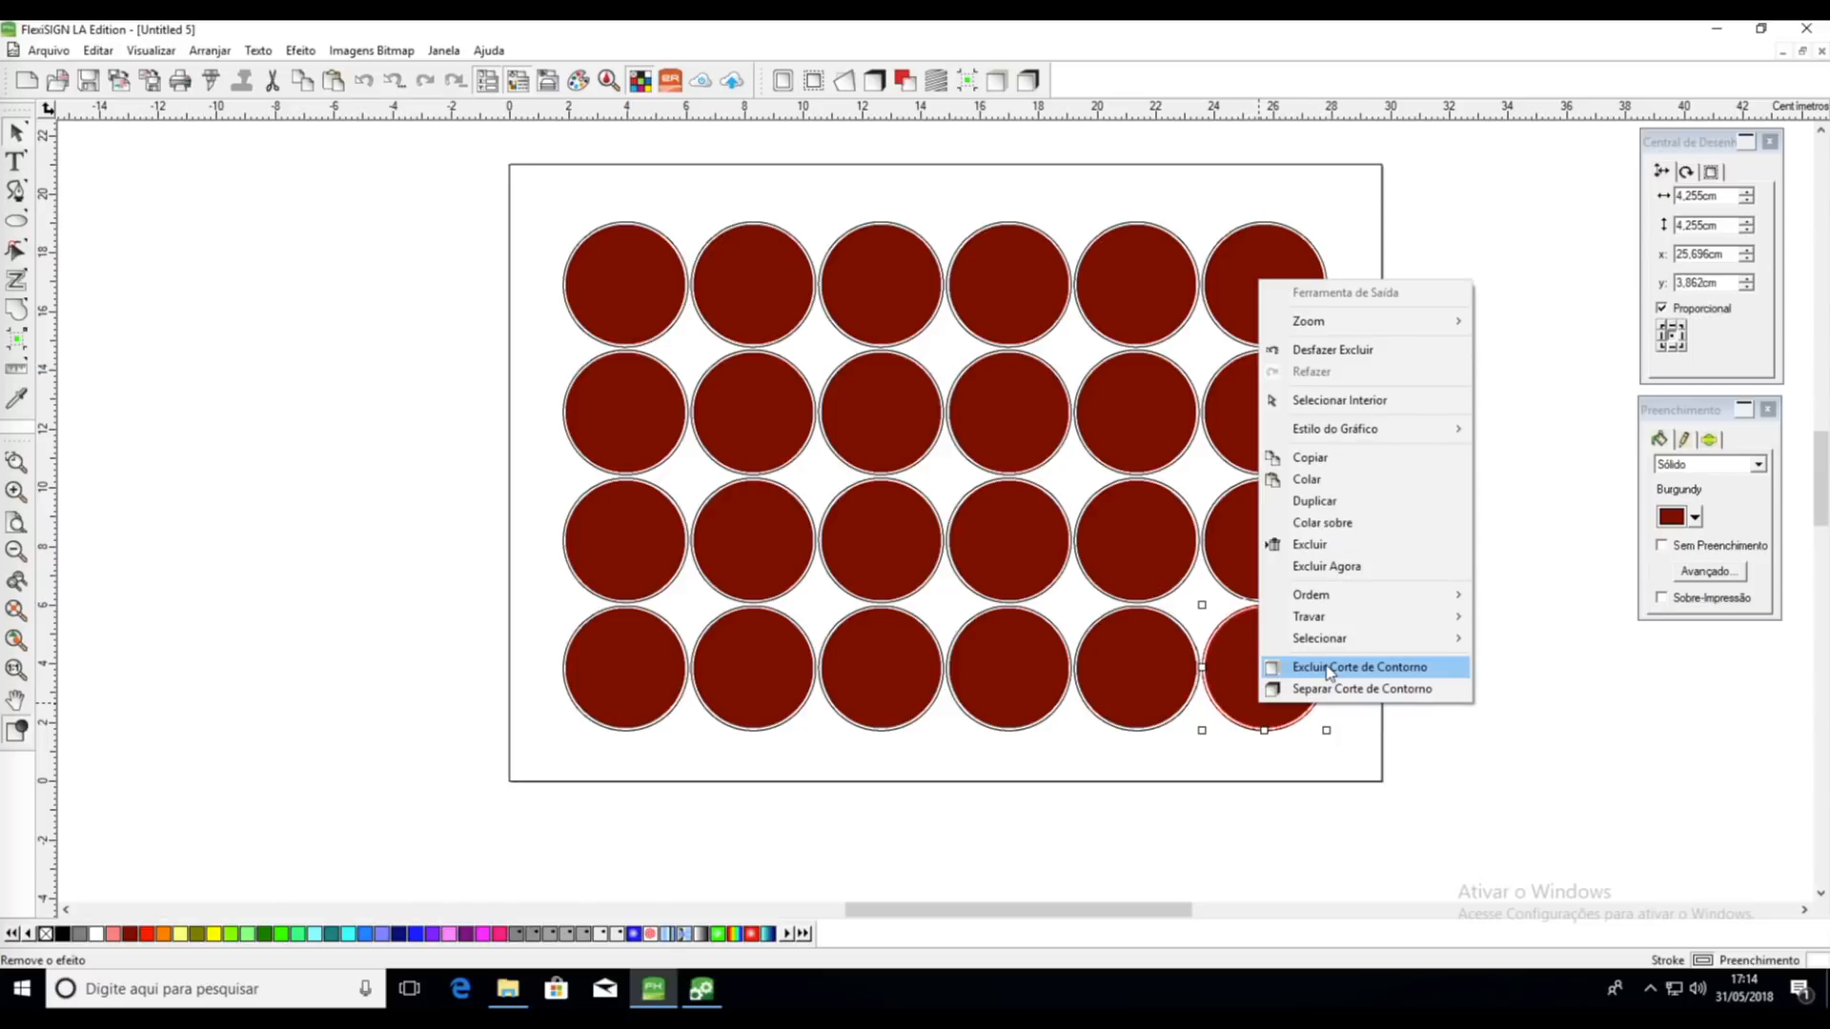
pyautogui.click(1344, 688)
pyautogui.moveTo(1312, 695); pyautogui.dragTo(1480, 688)
pyautogui.click(1324, 657)
pyautogui.moveTo(1325, 658); pyautogui.dragTo(1522, 477)
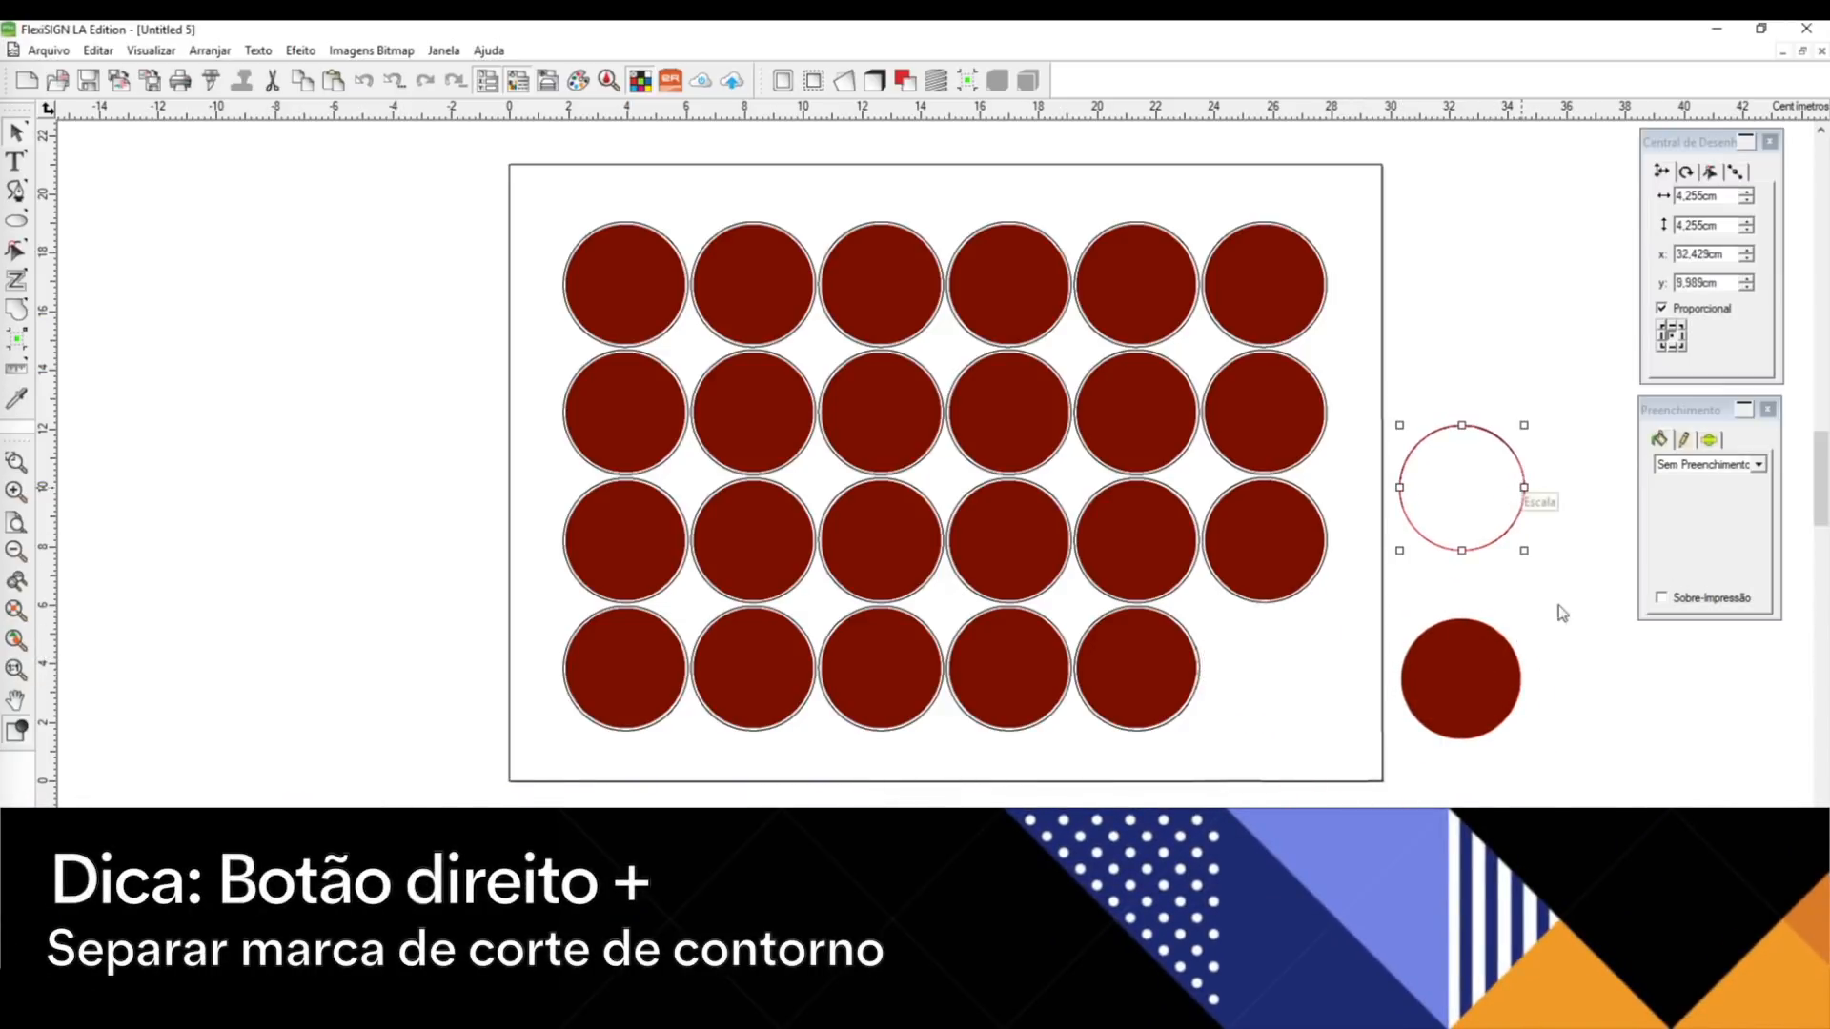
pyautogui.click(1586, 637)
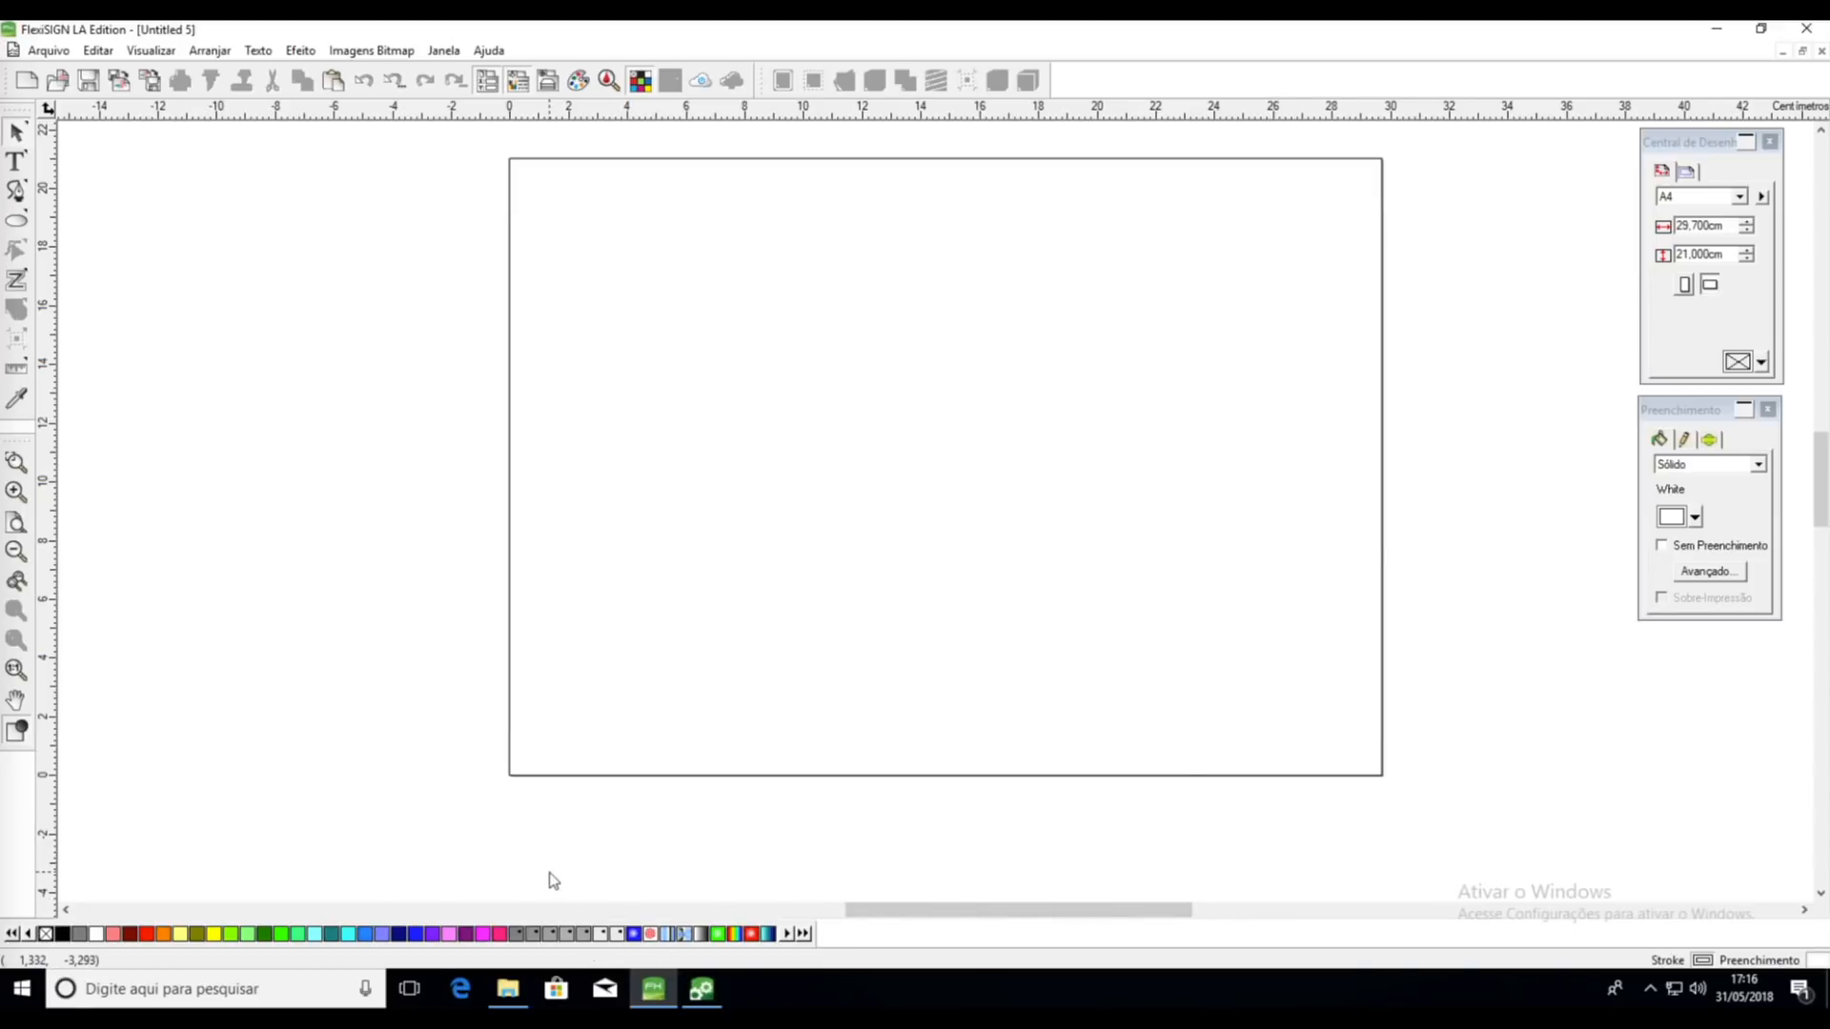
# Import the images Tubete 8x4 - Circo, Latinha - jake e os piratas and Latinha - Marrom e Rosa from the Imagens folder in File Explorer
pyautogui.click(523, 981)
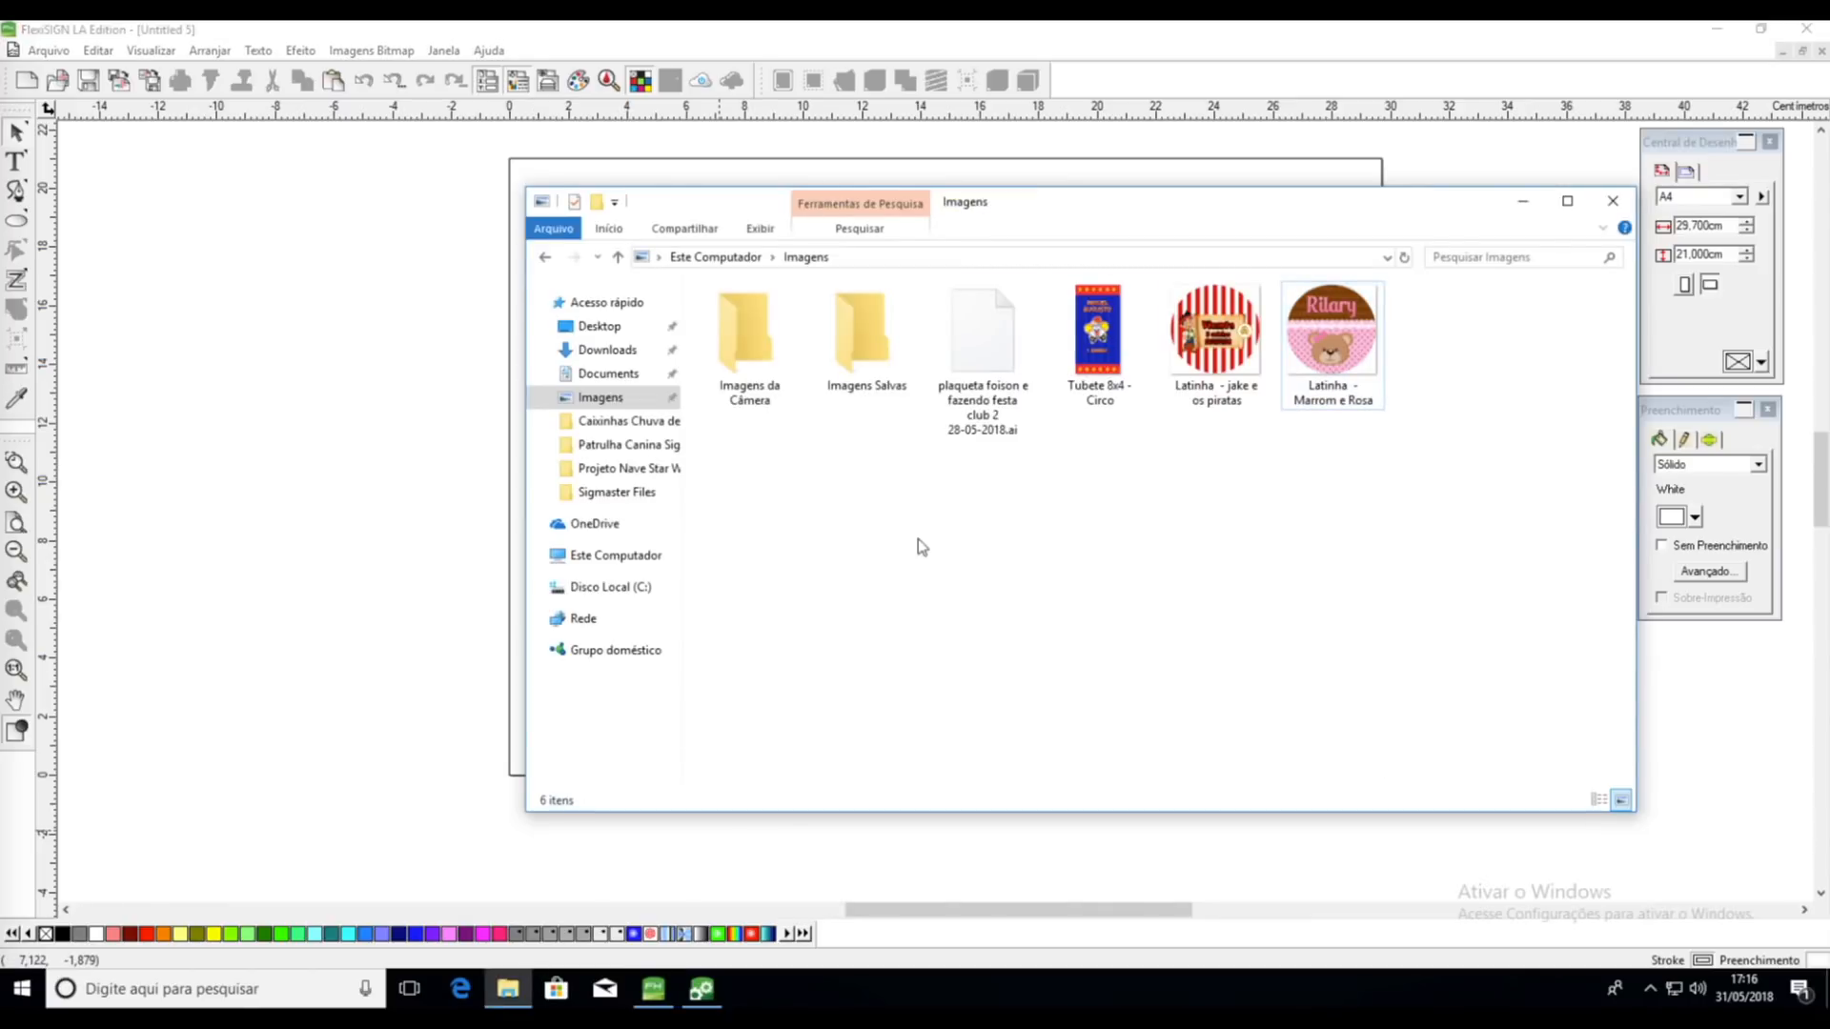
pyautogui.moveTo(1096, 334); pyautogui.dragTo(445, 470)
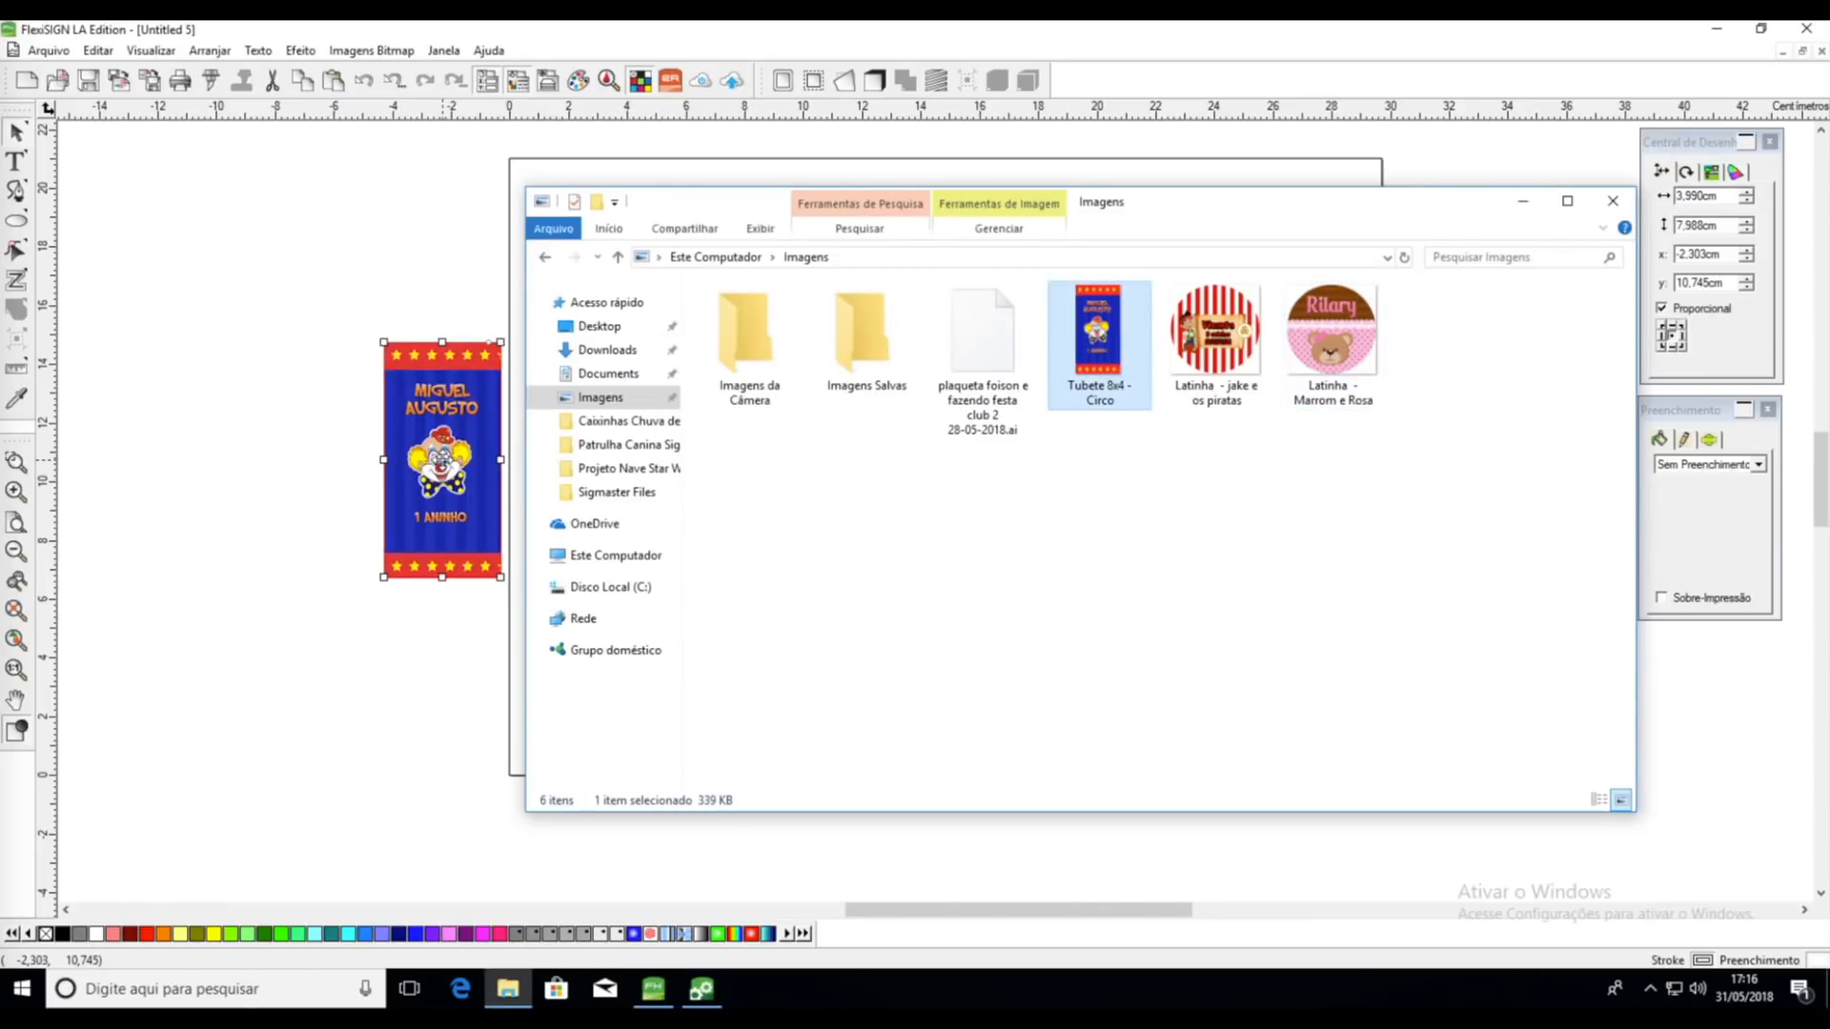
pyautogui.moveTo(1192, 201); pyautogui.dragTo(1524, 282)
pyautogui.moveTo(1548, 410); pyautogui.dragTo(652, 484)
pyautogui.click(1692, 438)
pyautogui.moveTo(1692, 439); pyautogui.dragTo(811, 492)
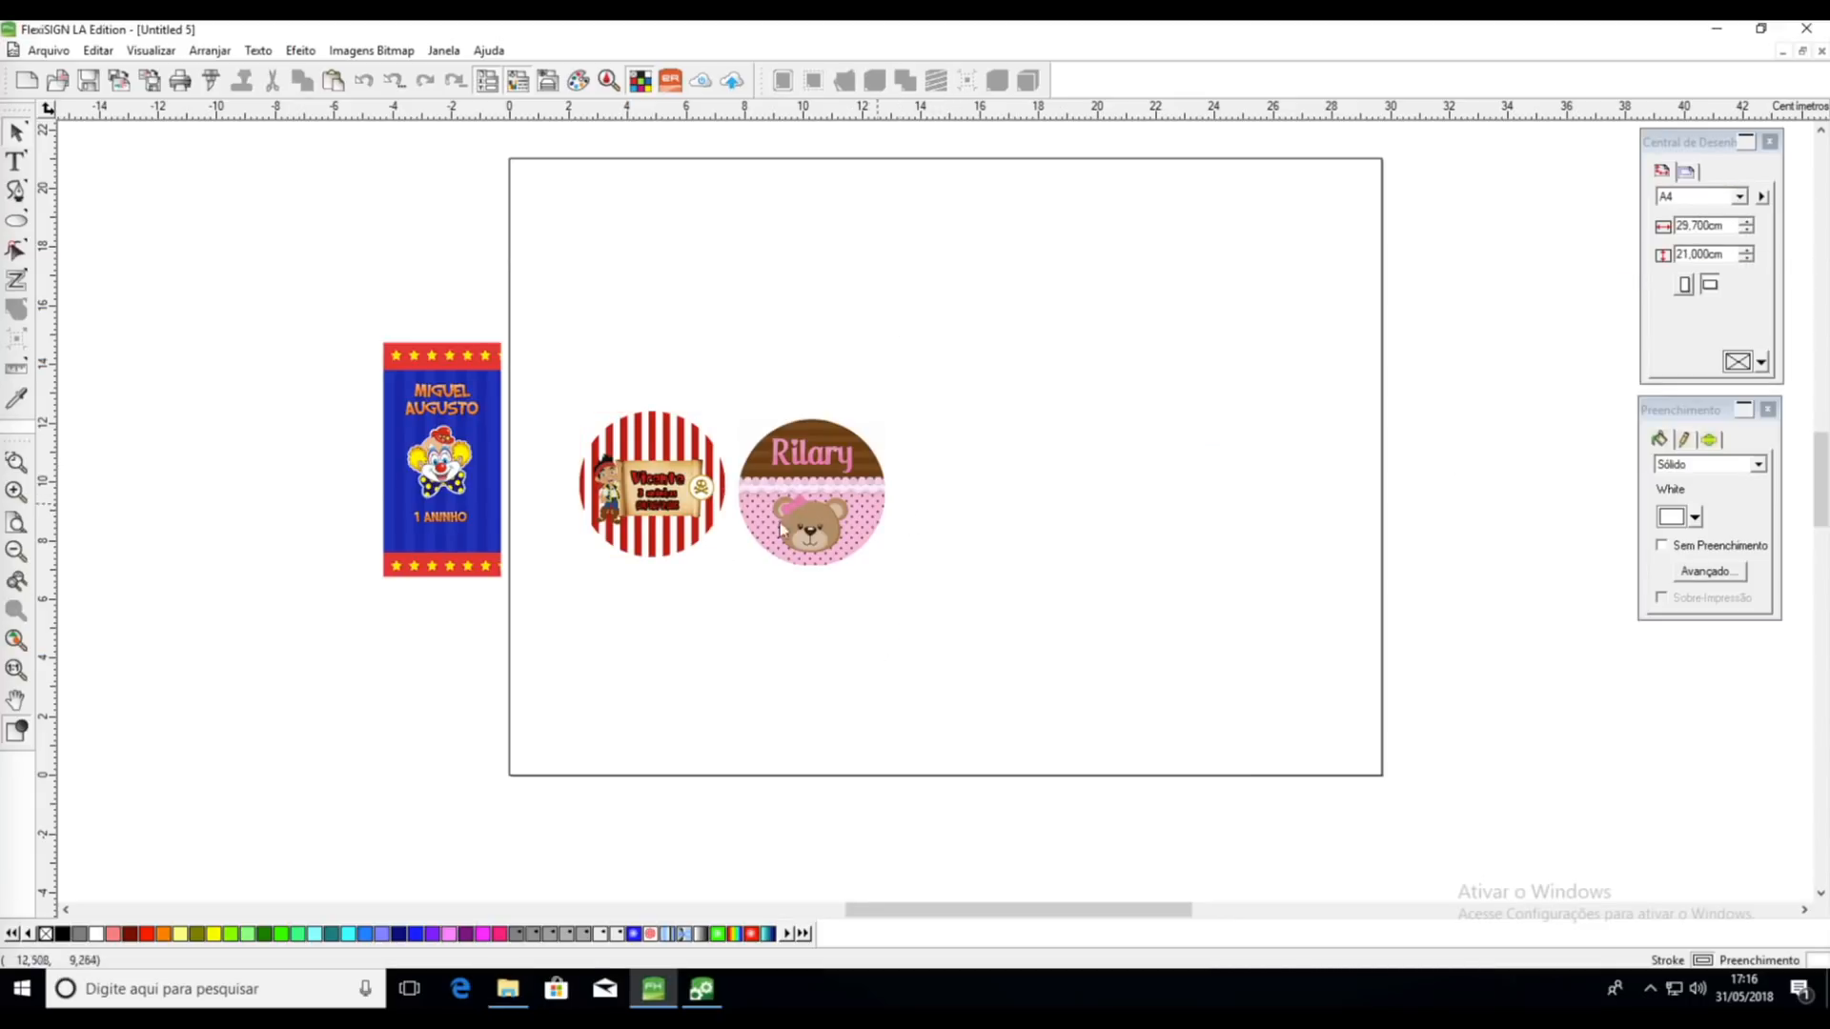
# Space out the round pirate and bear stickers on the page, with the bear sticker at about x 12.10 cm, y 11.38 cm
pyautogui.click(482, 403)
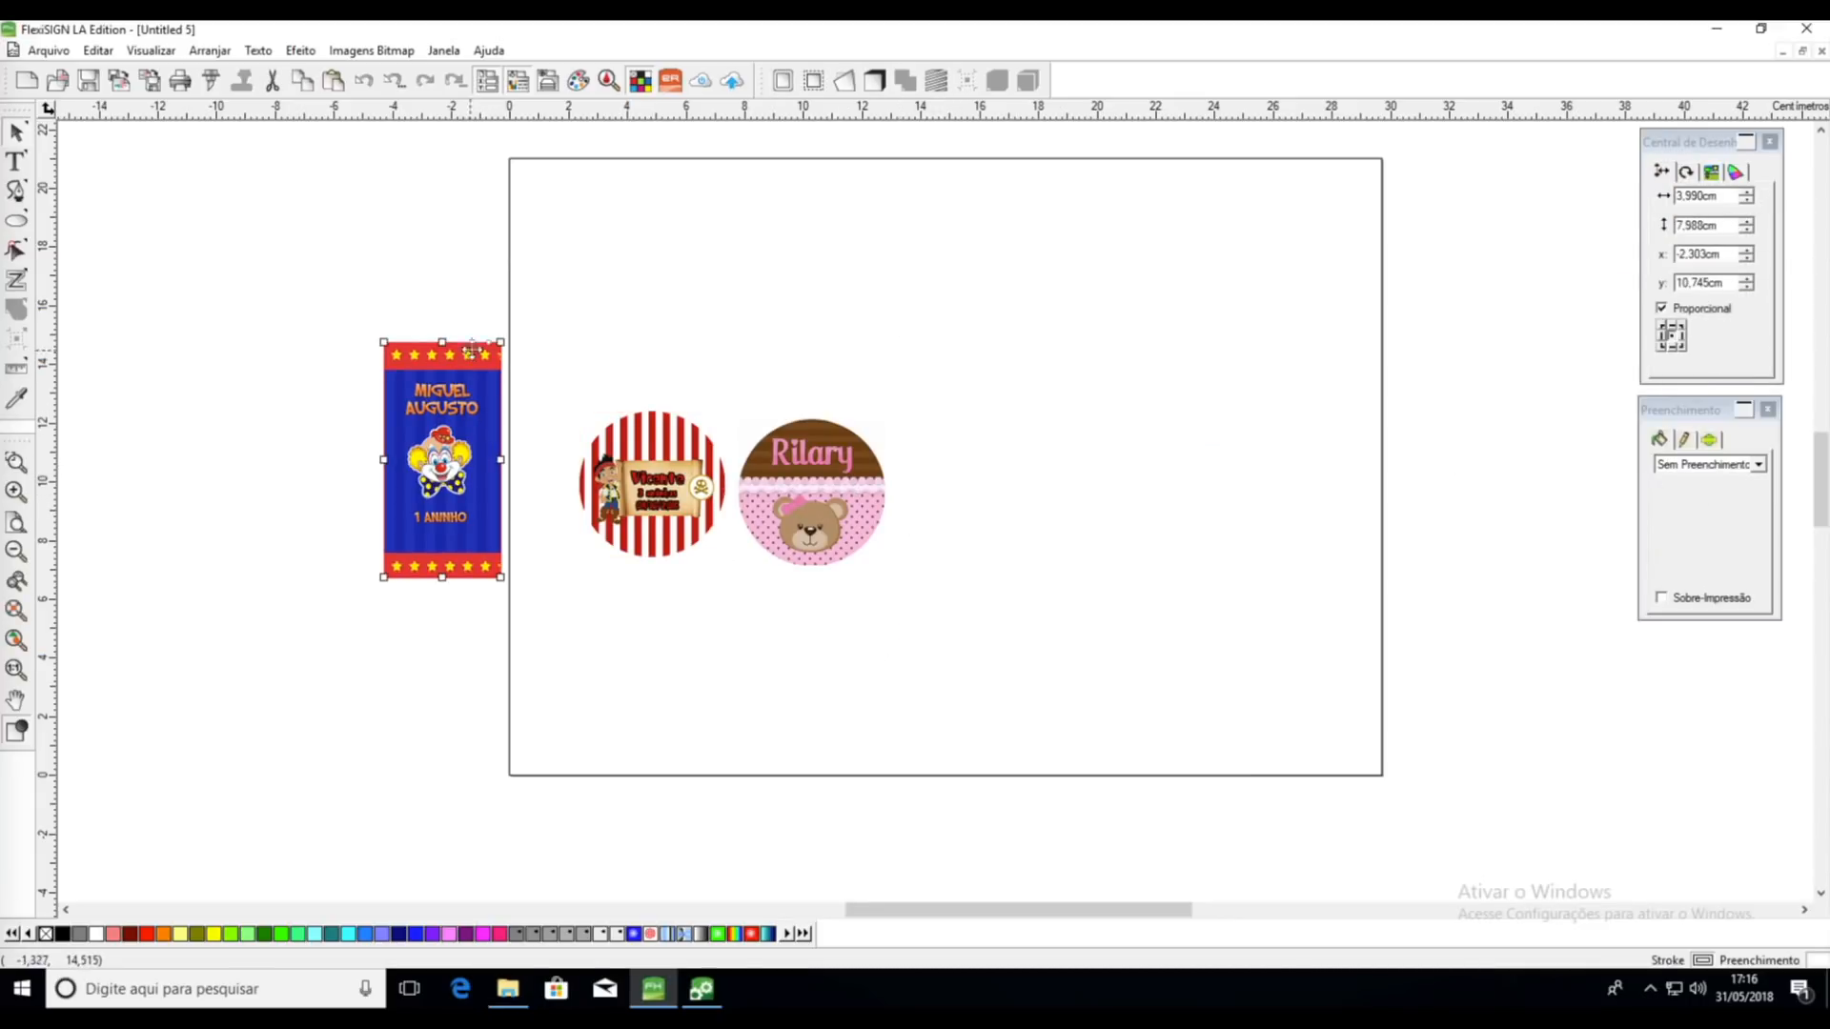
pyautogui.click(674, 465)
pyautogui.moveTo(664, 449); pyautogui.dragTo(634, 495)
pyautogui.moveTo(803, 483)
pyautogui.mouseDown()
pyautogui.moveTo(775, 437)
pyautogui.moveTo(638, 440)
pyautogui.moveTo(658, 467)
pyautogui.moveTo(577, 419)
pyautogui.moveTo(816, 468)
pyautogui.moveTo(799, 467)
pyautogui.mouseUp()
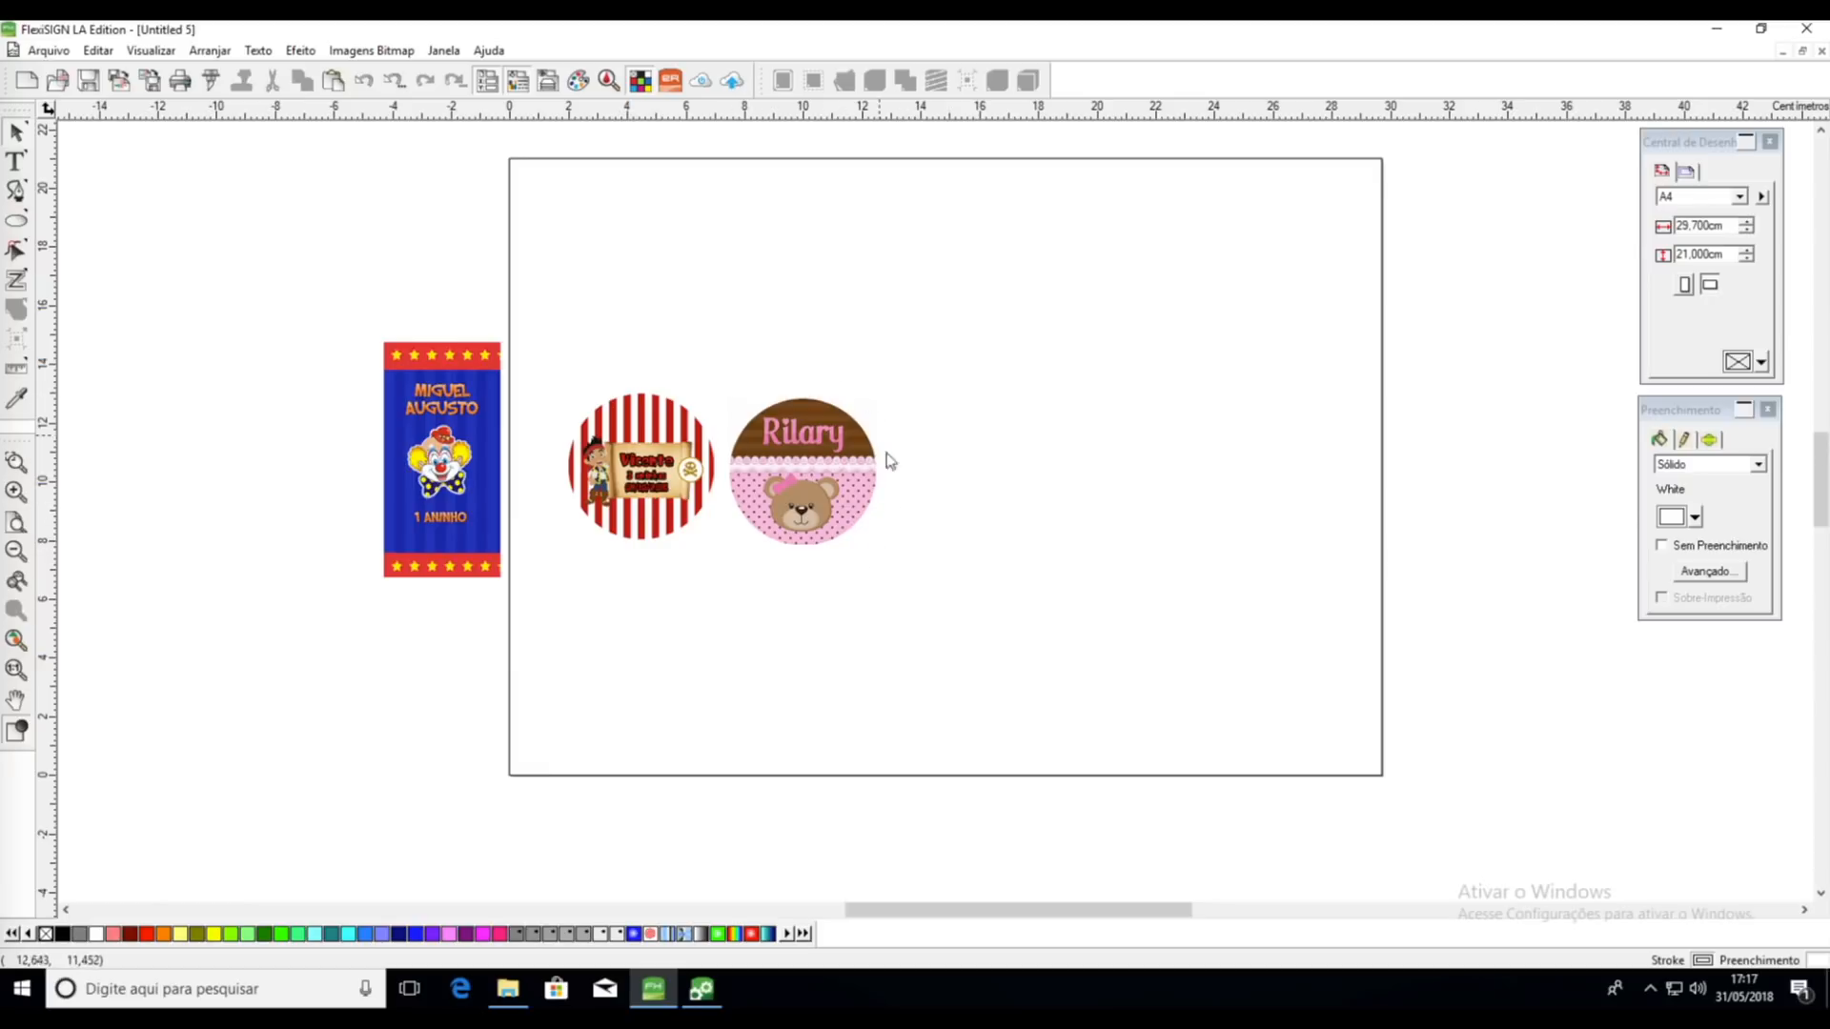
pyautogui.moveTo(634, 461); pyautogui.dragTo(873, 417)
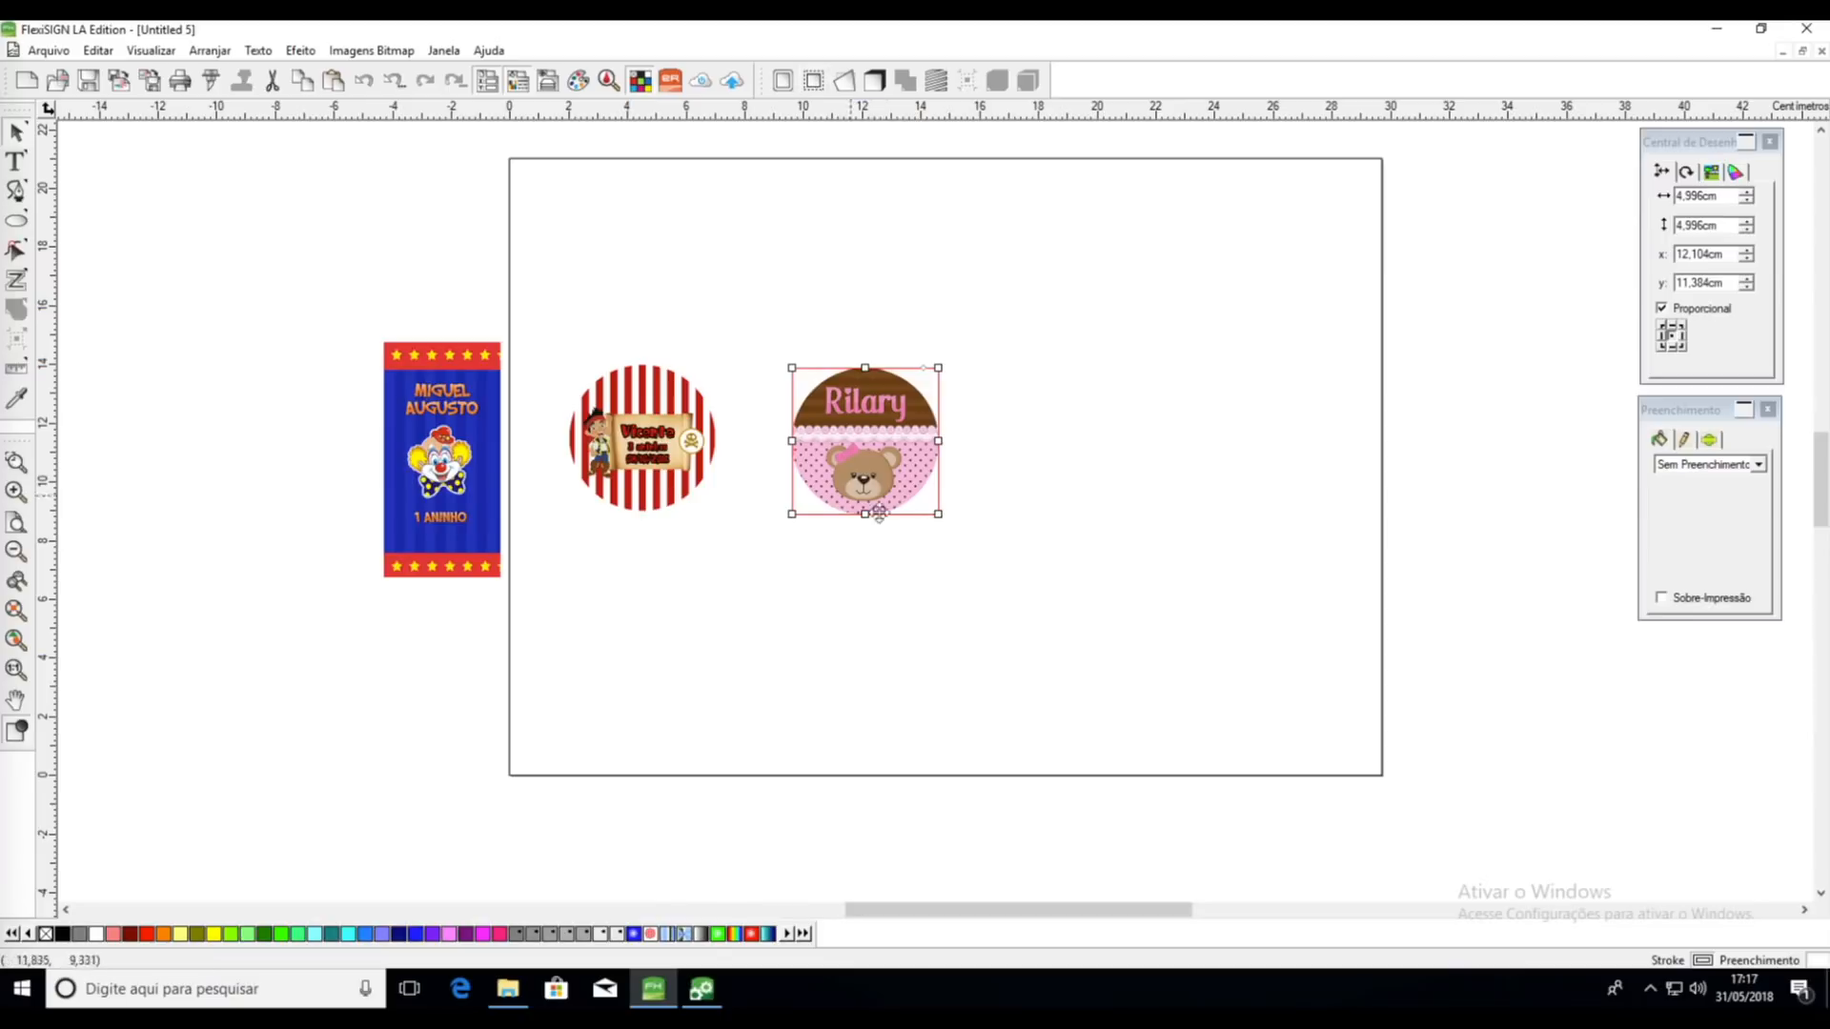
# Add a contour cut with a 0.020 cm offset to the bear sticker and move it to about x 20.32 cm, y 13.34 cm
pyautogui.click(781, 81)
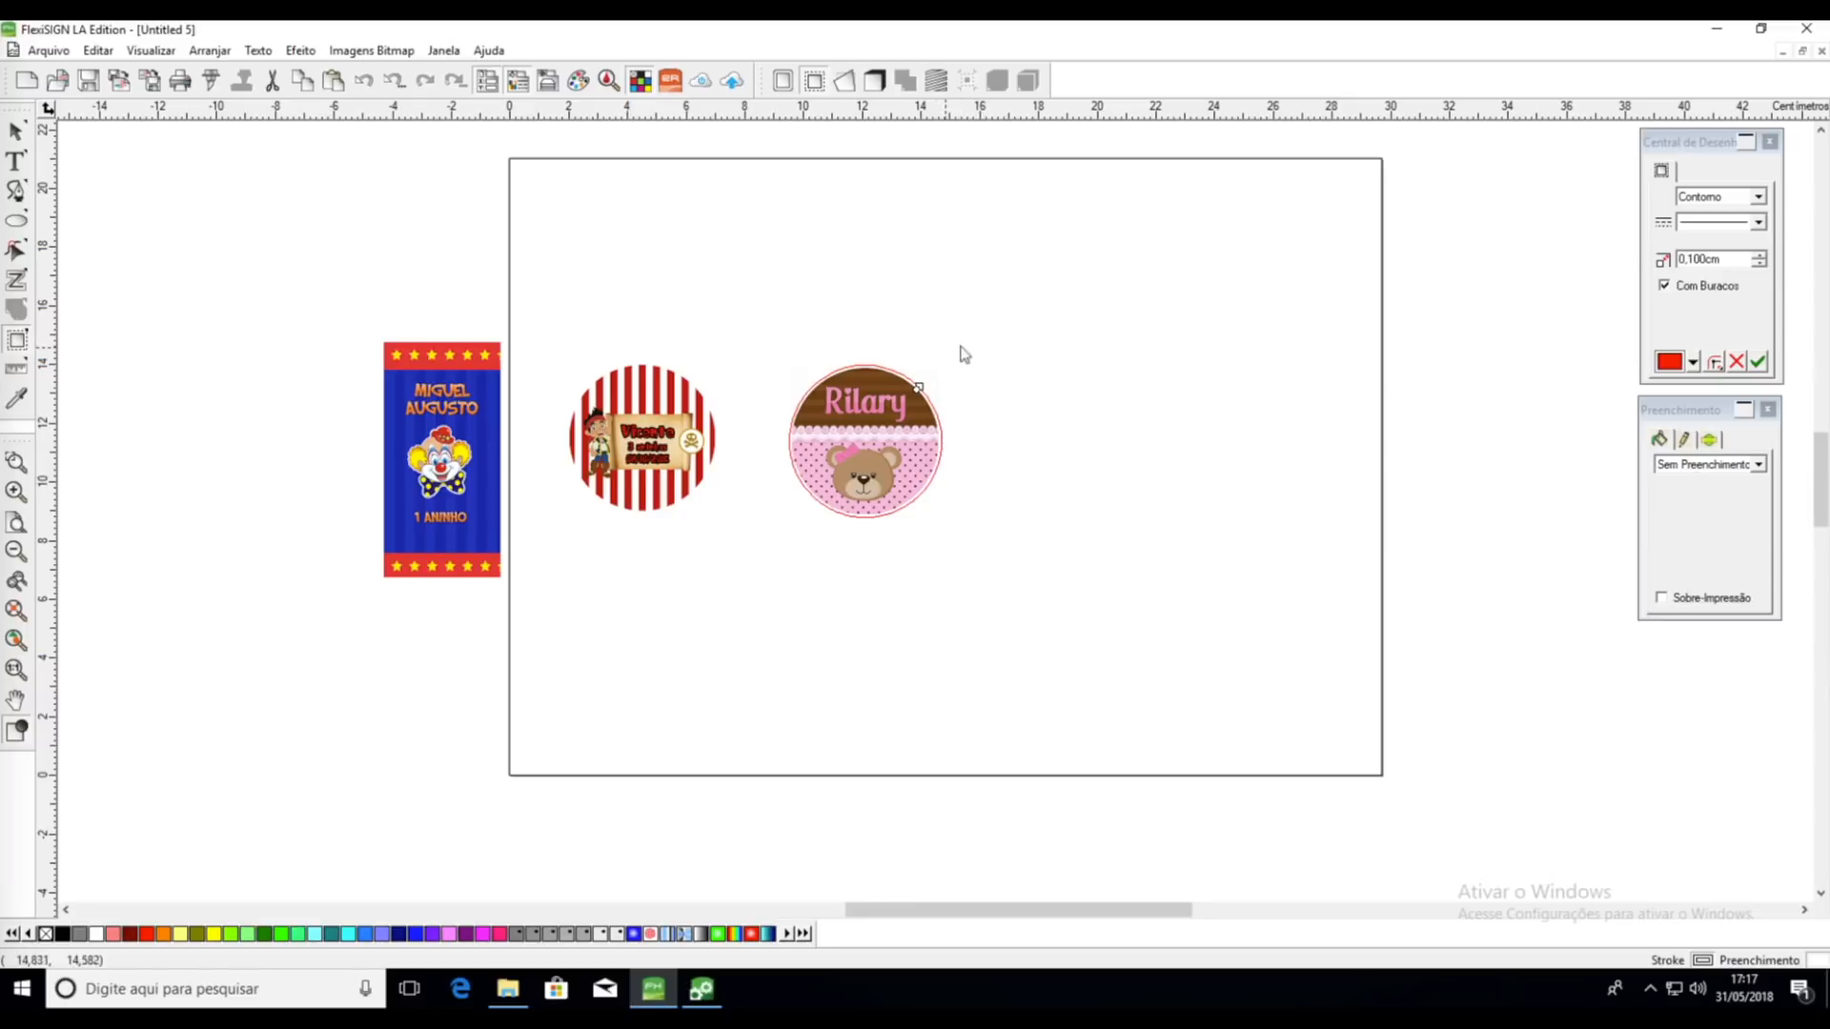
pyautogui.click(1761, 264)
pyautogui.click(1760, 264)
pyautogui.click(1761, 264)
pyautogui.click(1760, 264)
pyautogui.click(1760, 264)
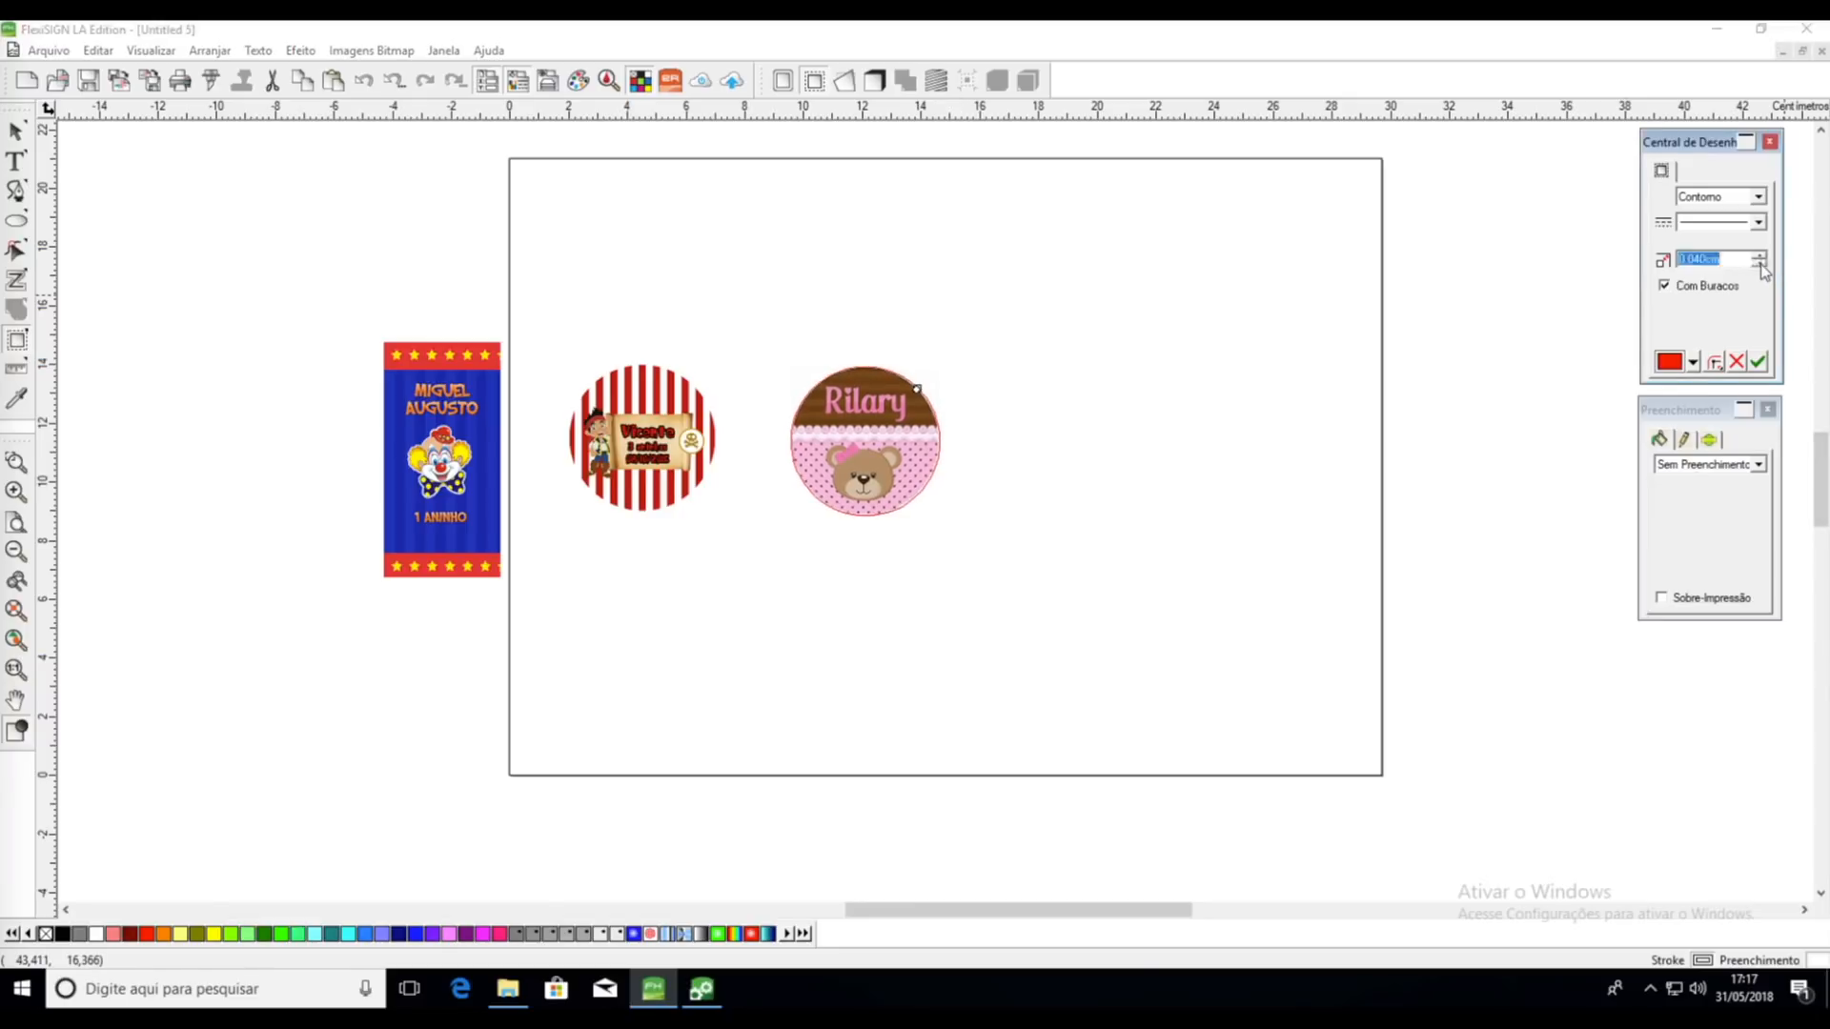
pyautogui.click(1758, 362)
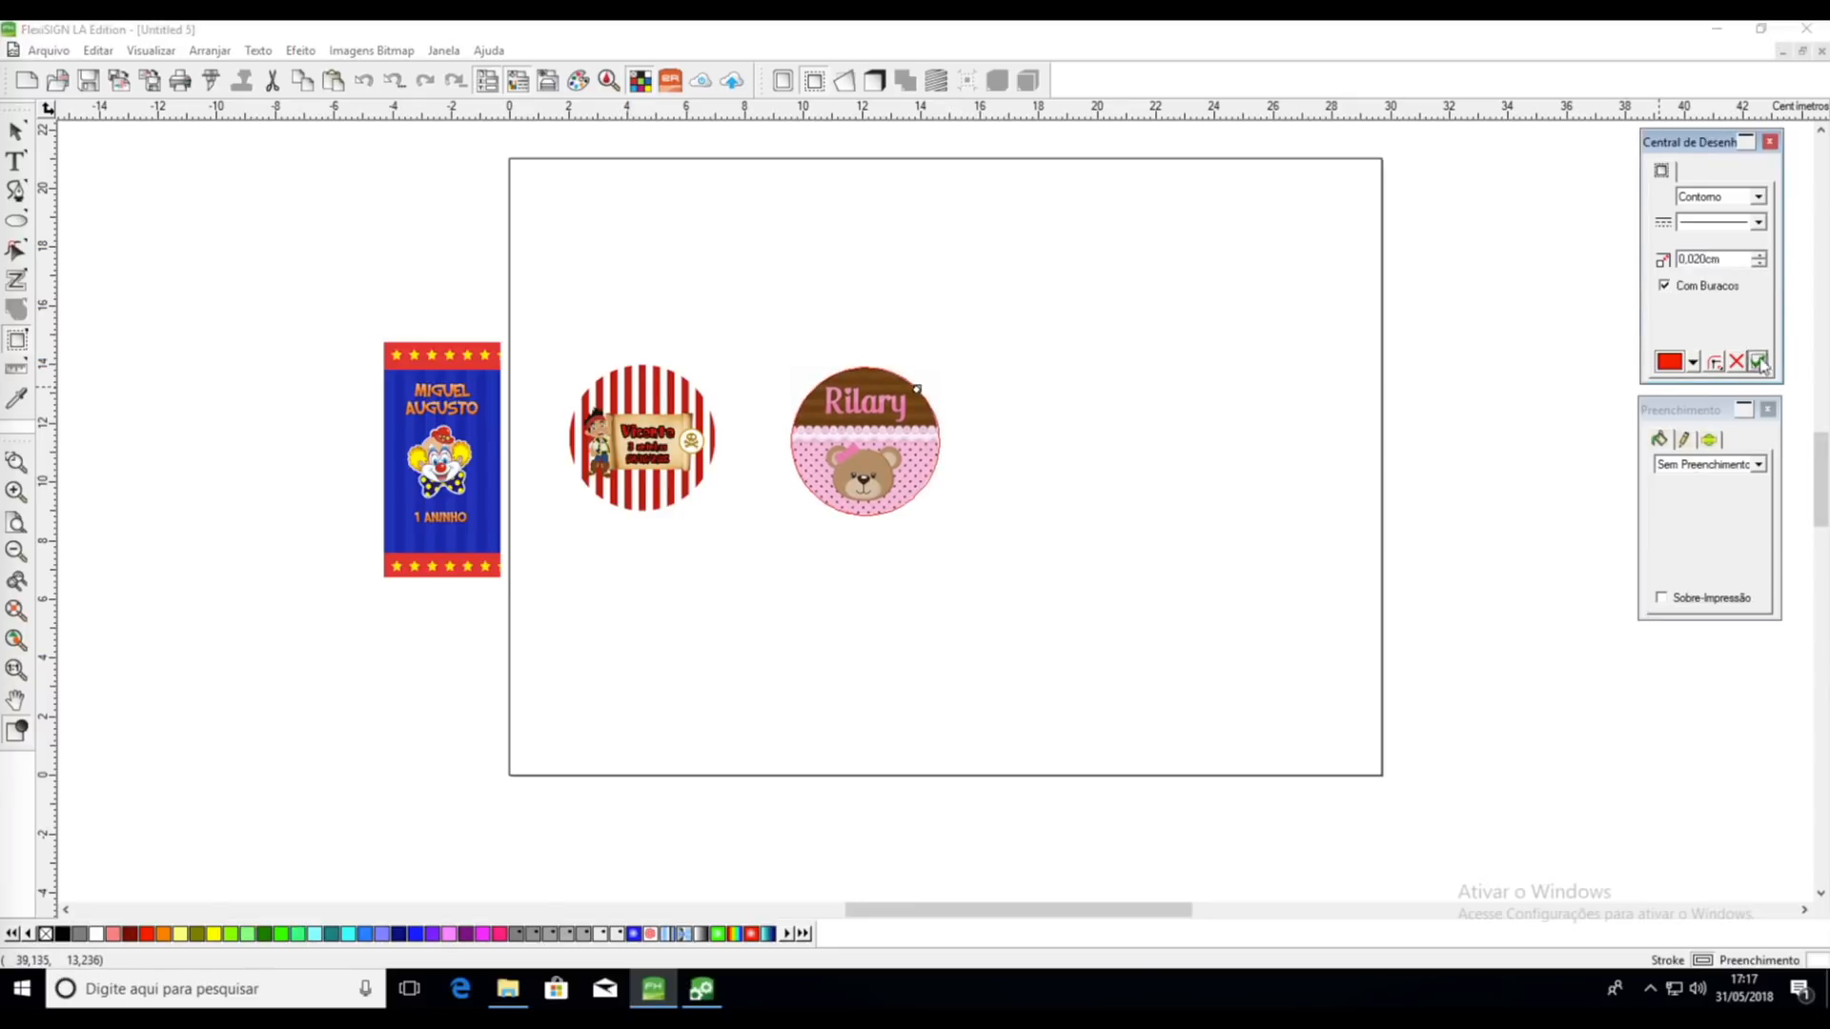
pyautogui.moveTo(889, 420); pyautogui.dragTo(1110, 365)
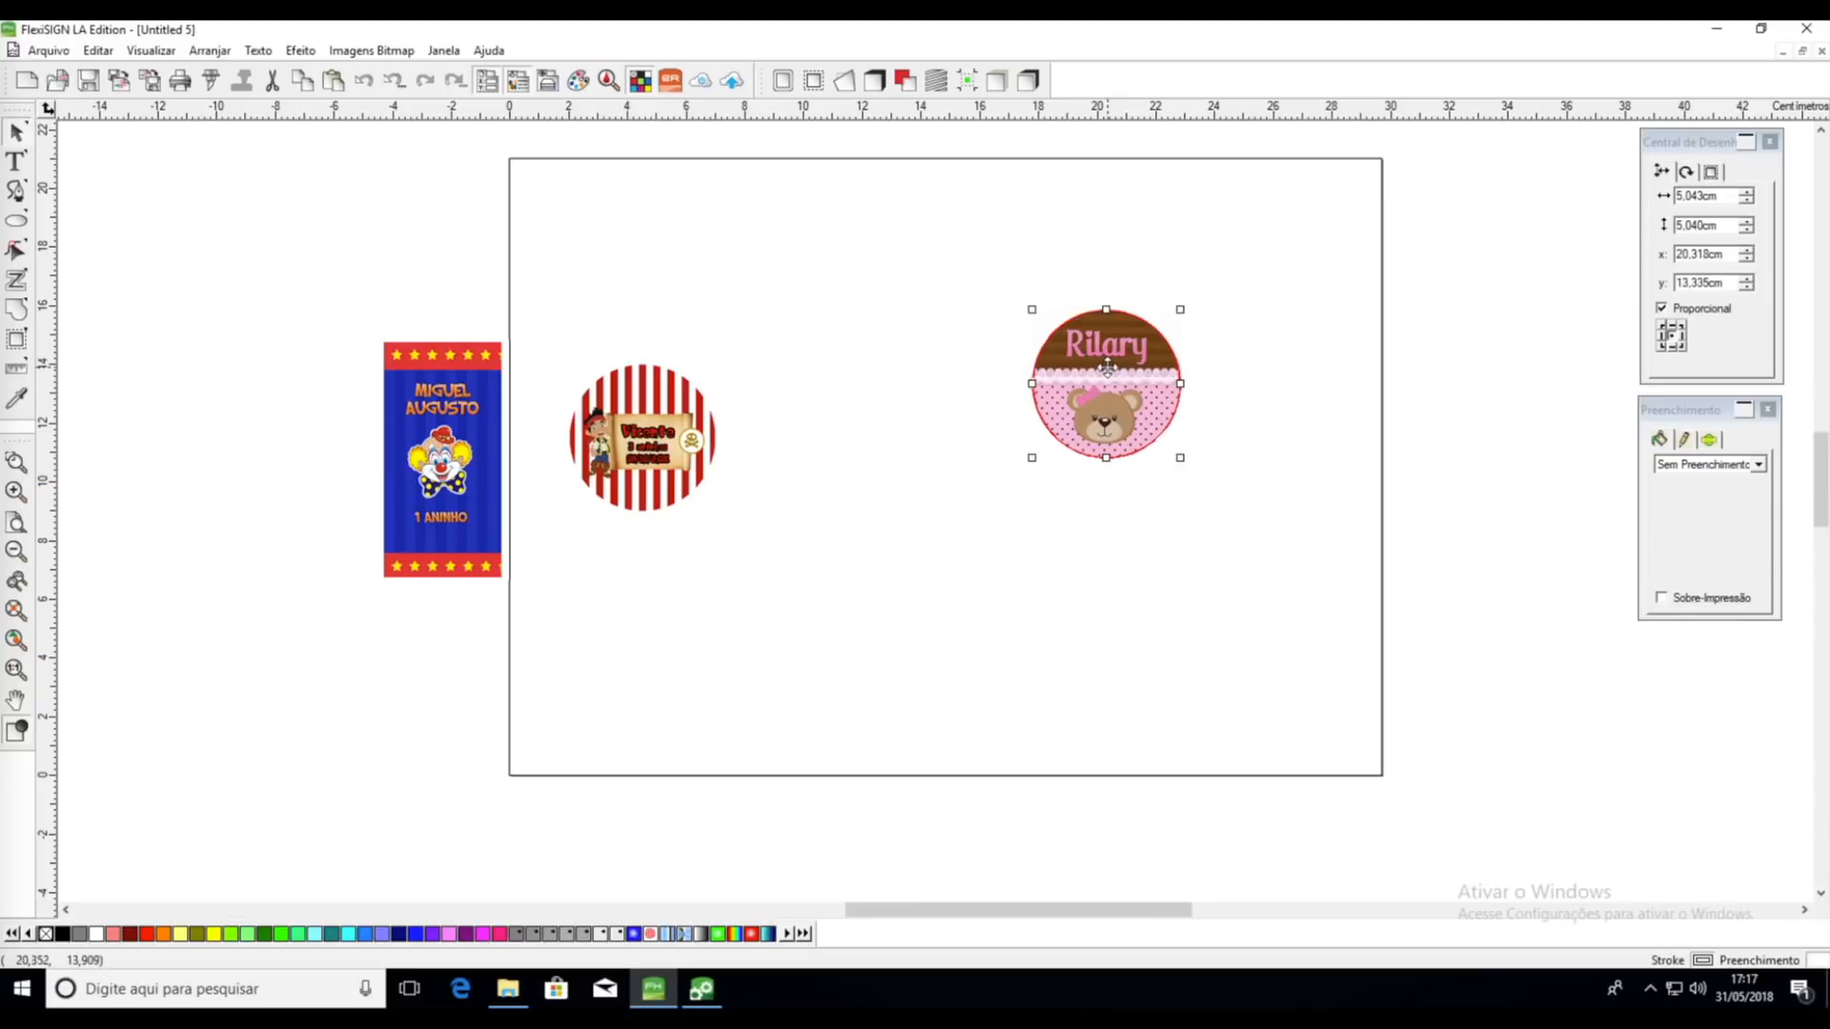
# Move the pirate sticker to about x 10.39 cm, y 13.88 cm and give it an Elipse contour cut 5 cm wide
pyautogui.moveTo(696, 461); pyautogui.dragTo(868, 409)
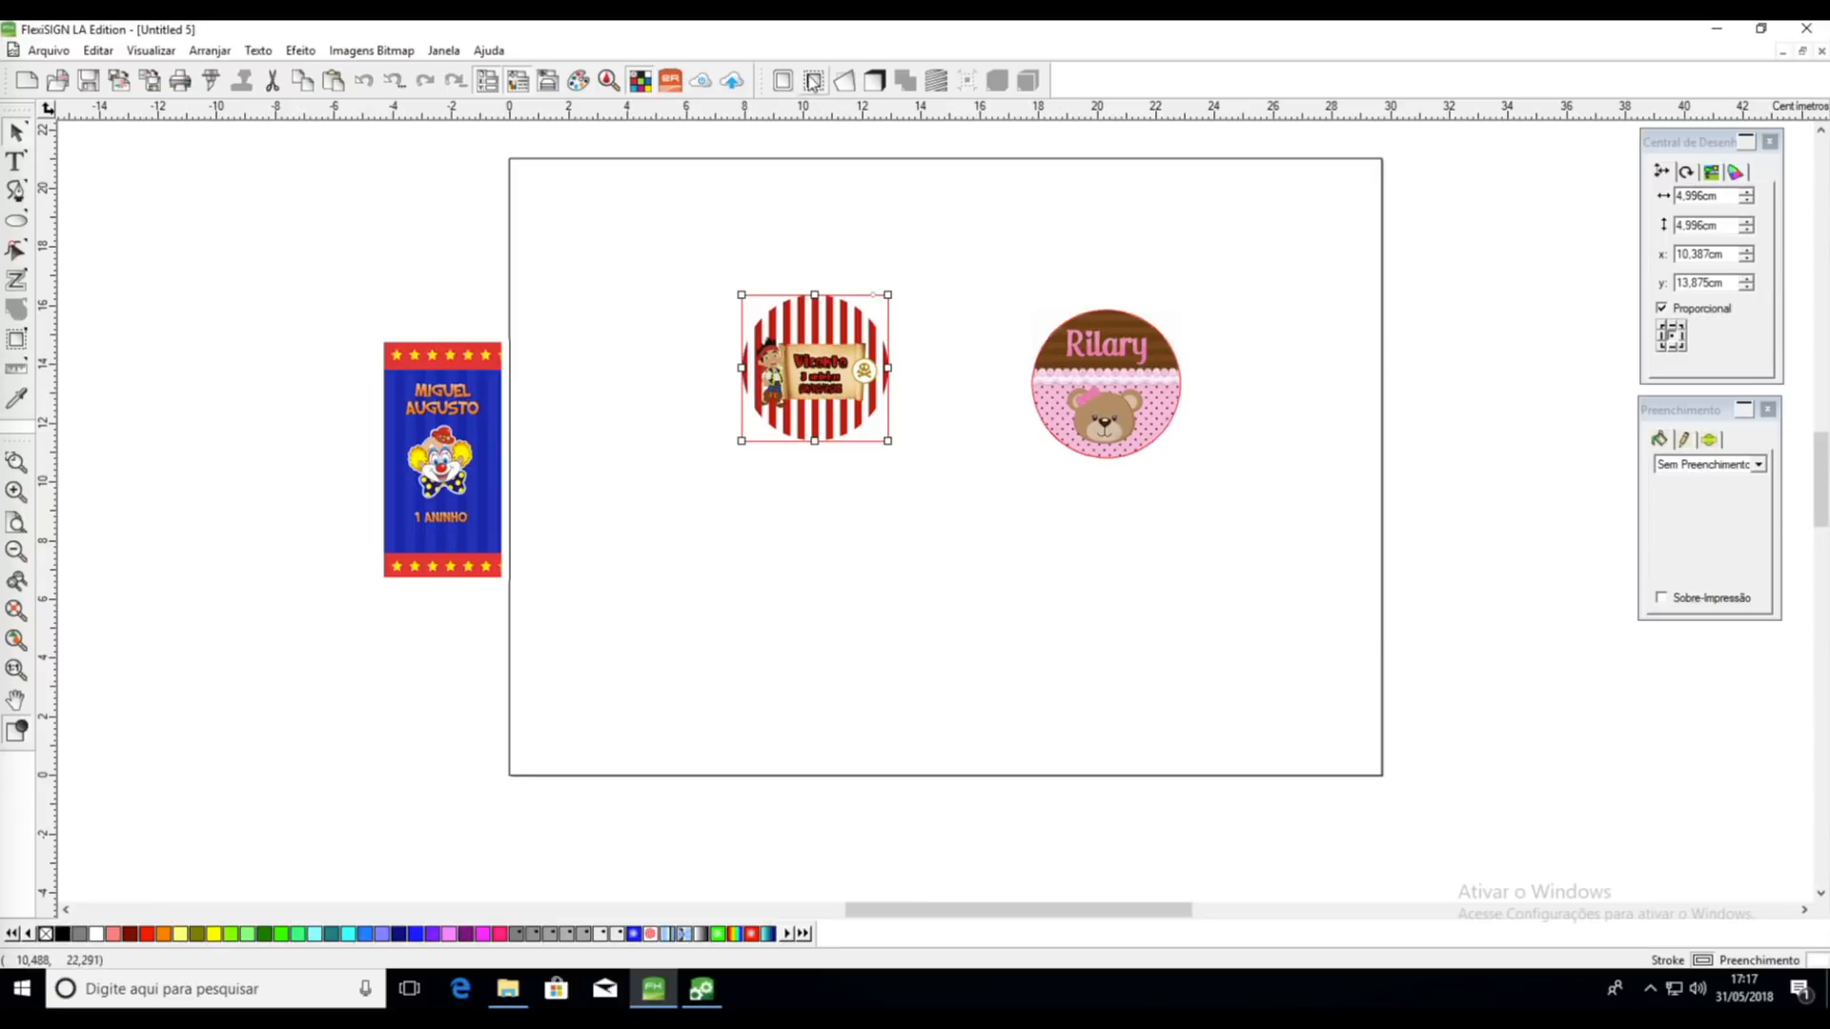
pyautogui.click(813, 80)
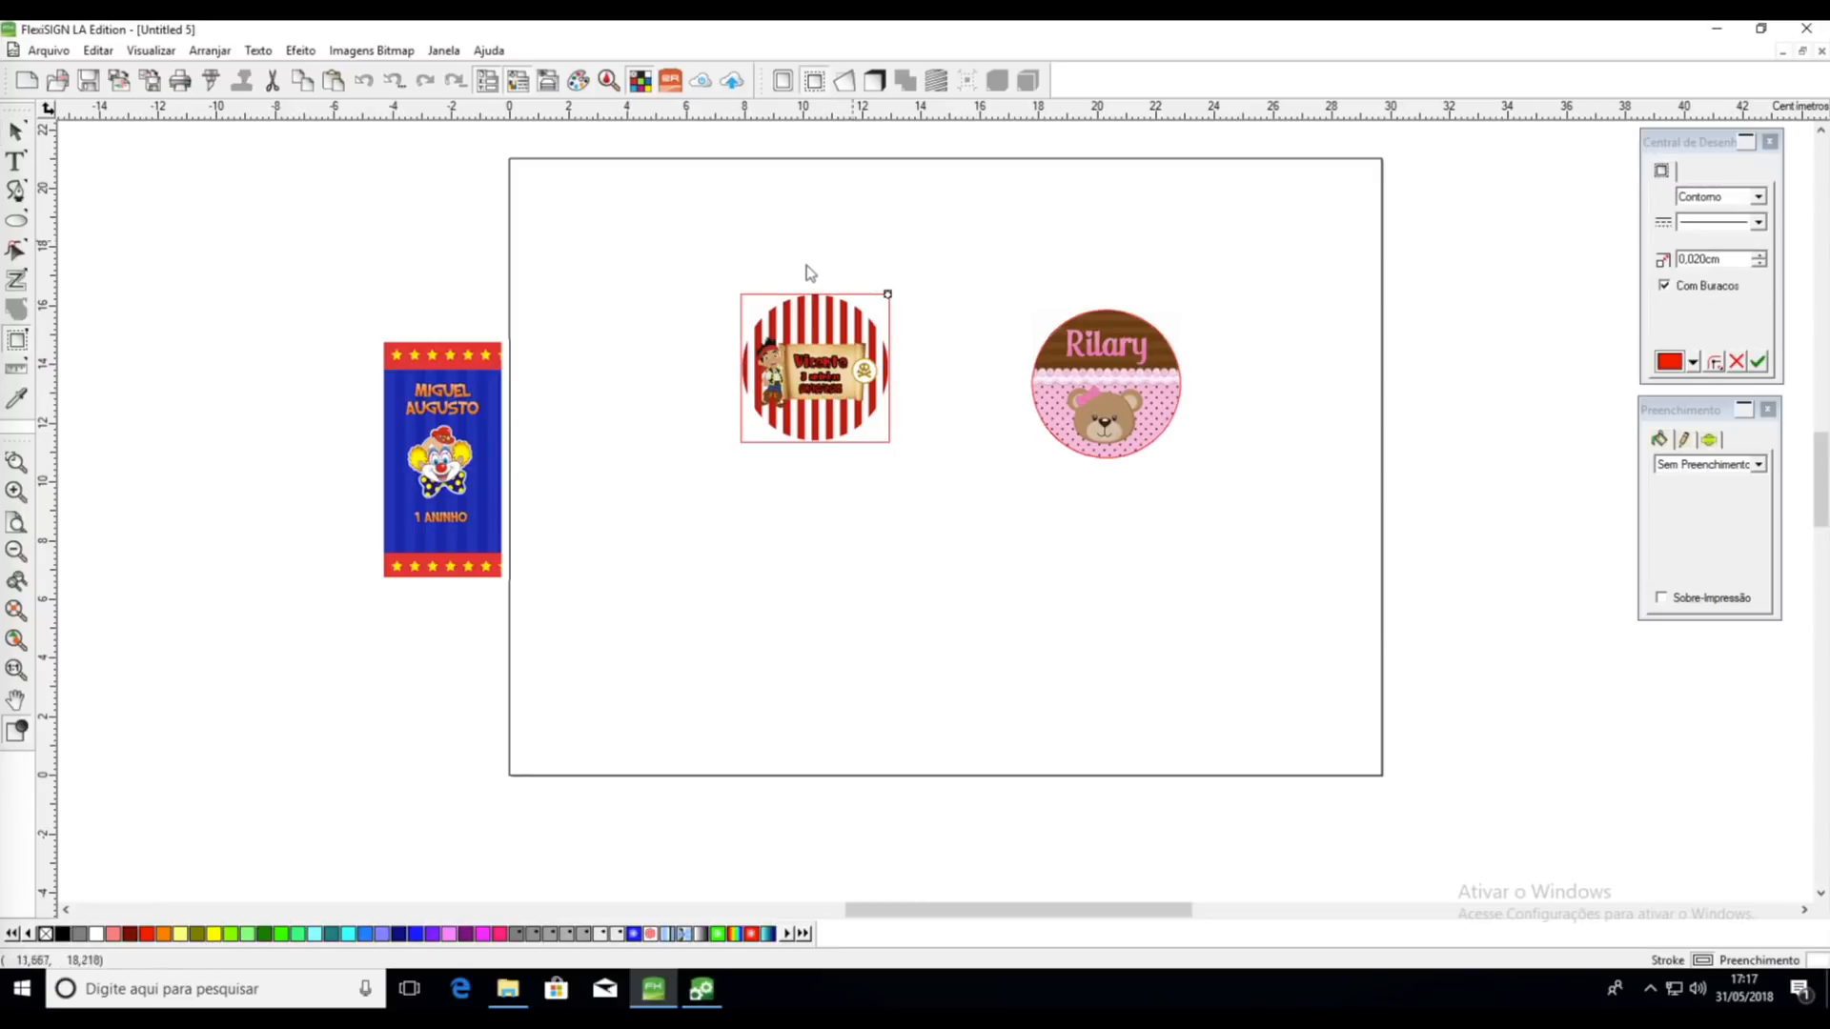
pyautogui.click(1759, 197)
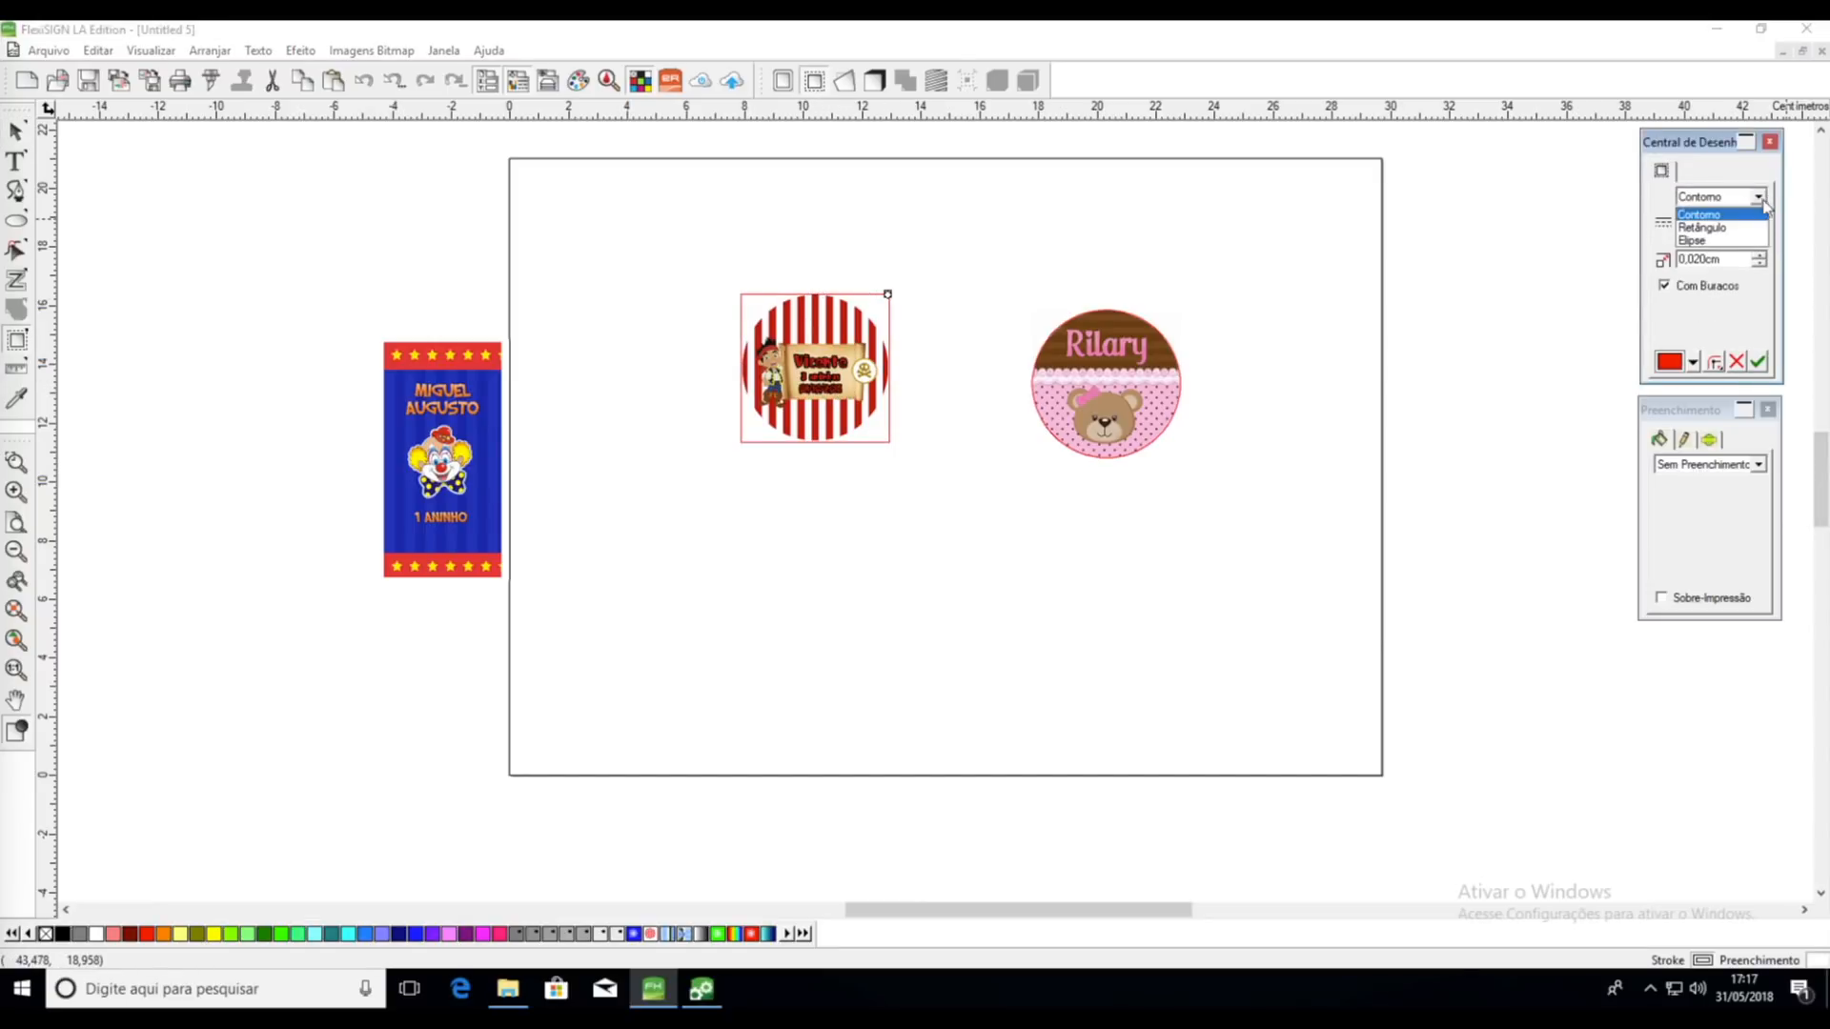
pyautogui.click(1713, 240)
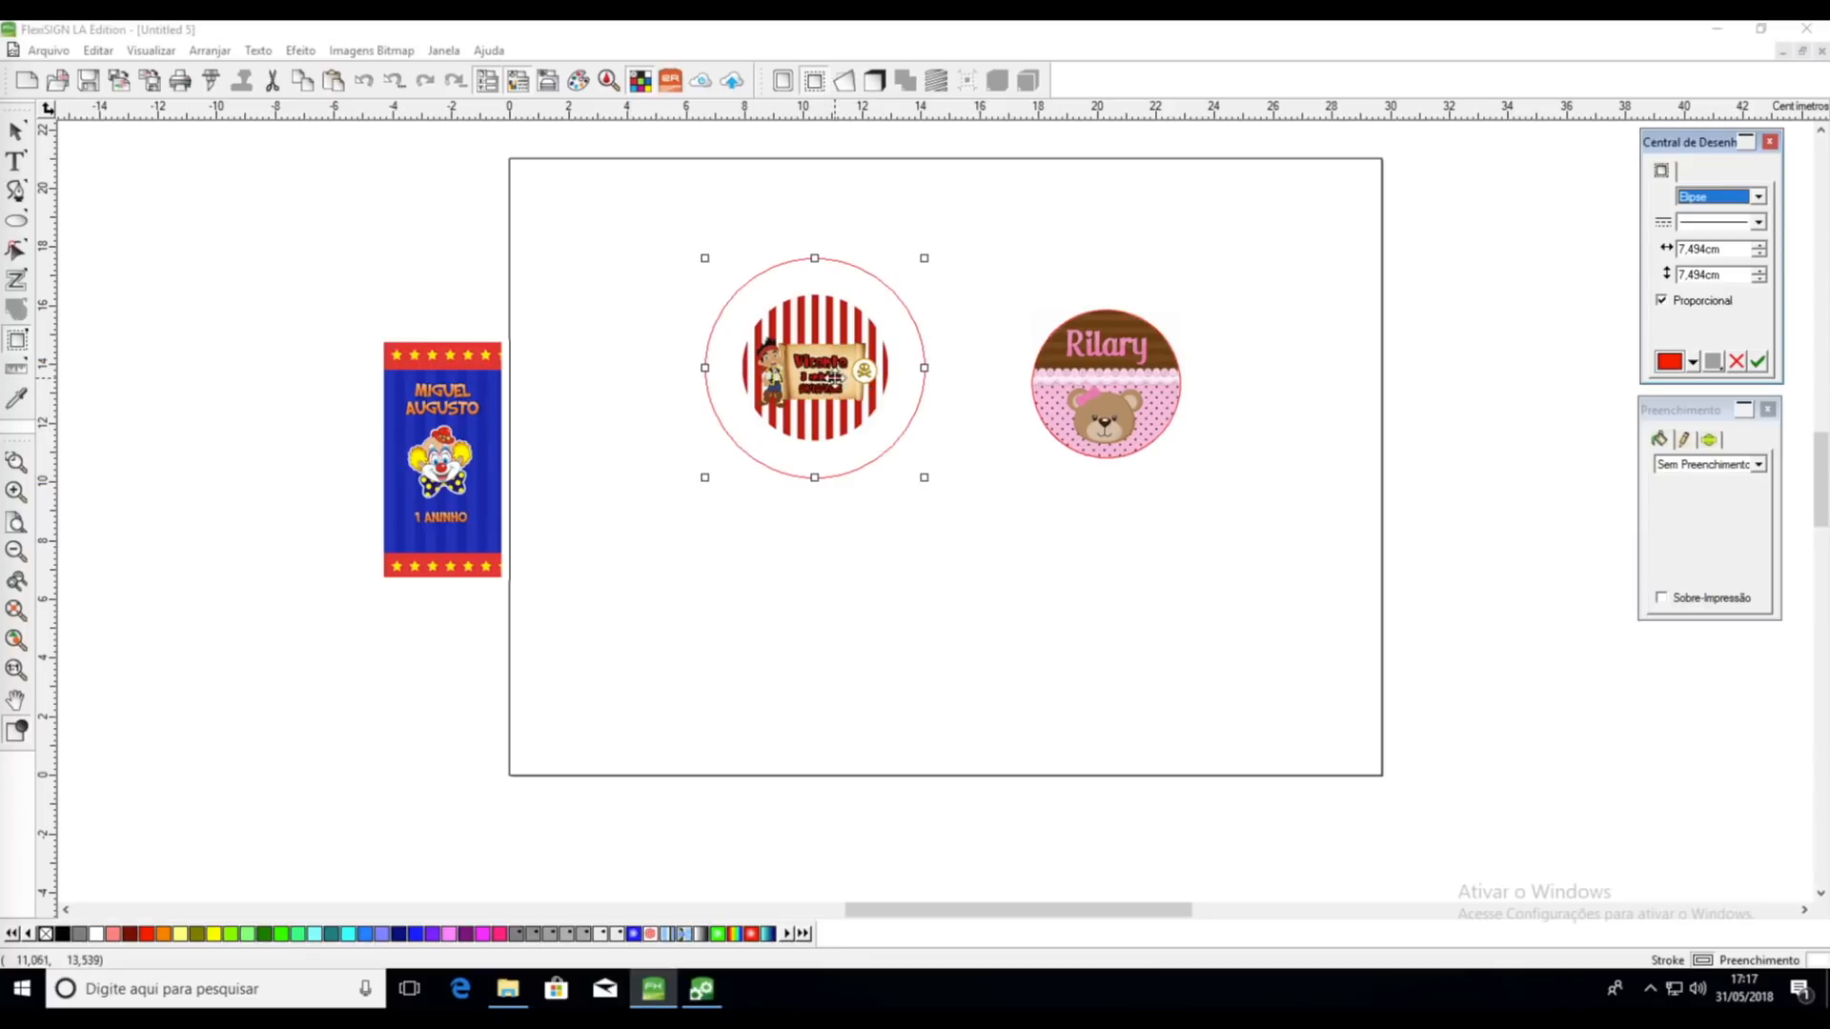
pyautogui.press('Tab')
pyautogui.press('Tab')
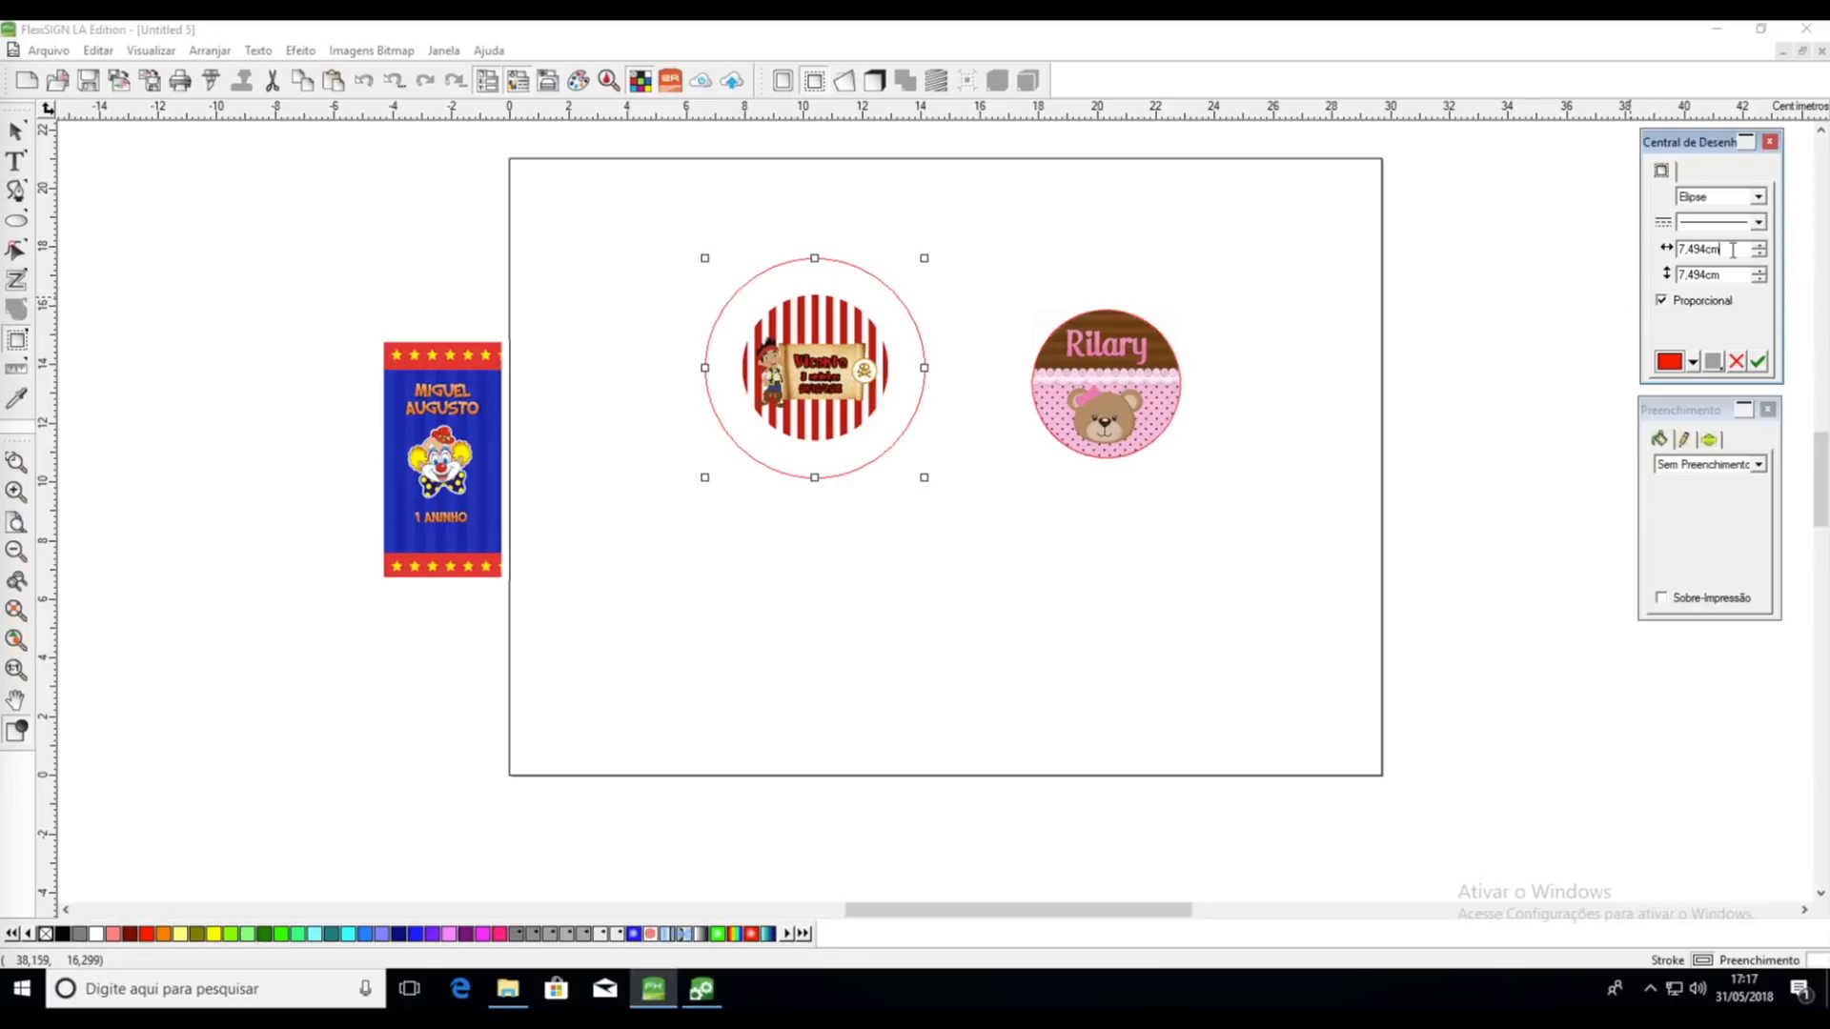
pyautogui.write('5')
pyautogui.press('Tab')
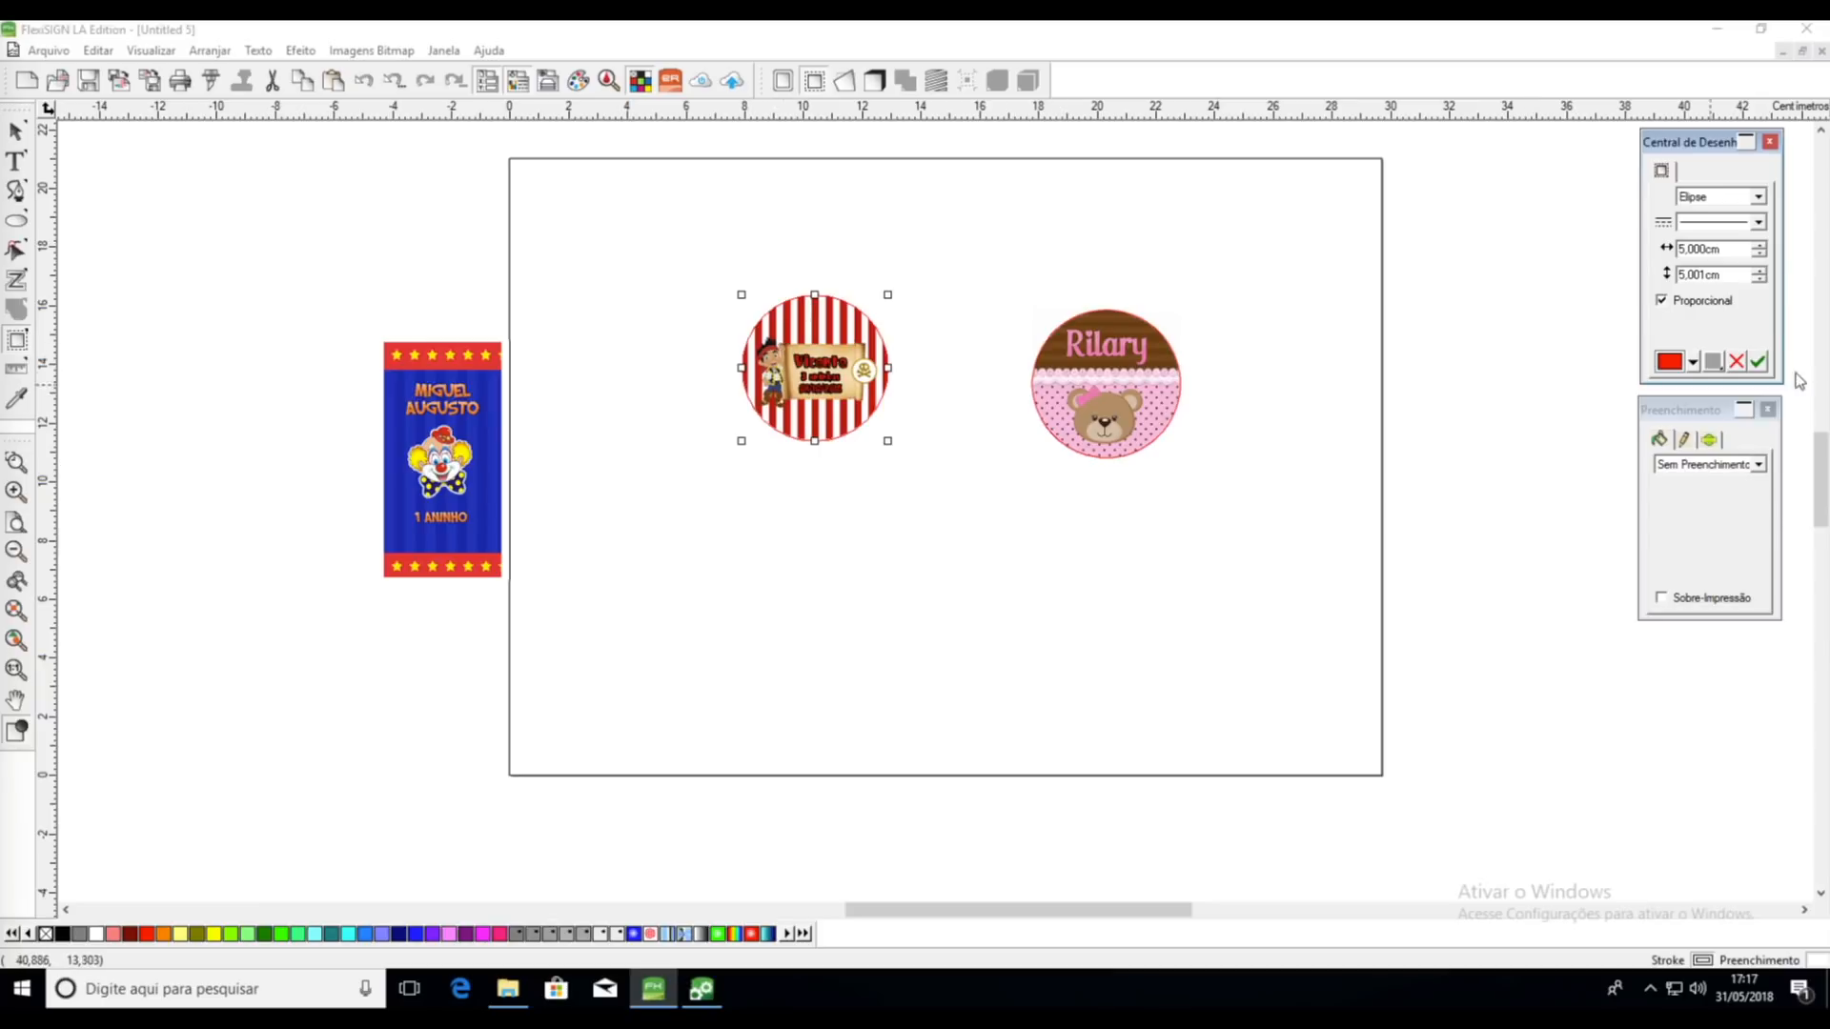
# Reduce the elliptical cut to 4.901 cm in both directions, apply it and move the pirate sticker beside the bear sticker
pyautogui.click(1759, 279)
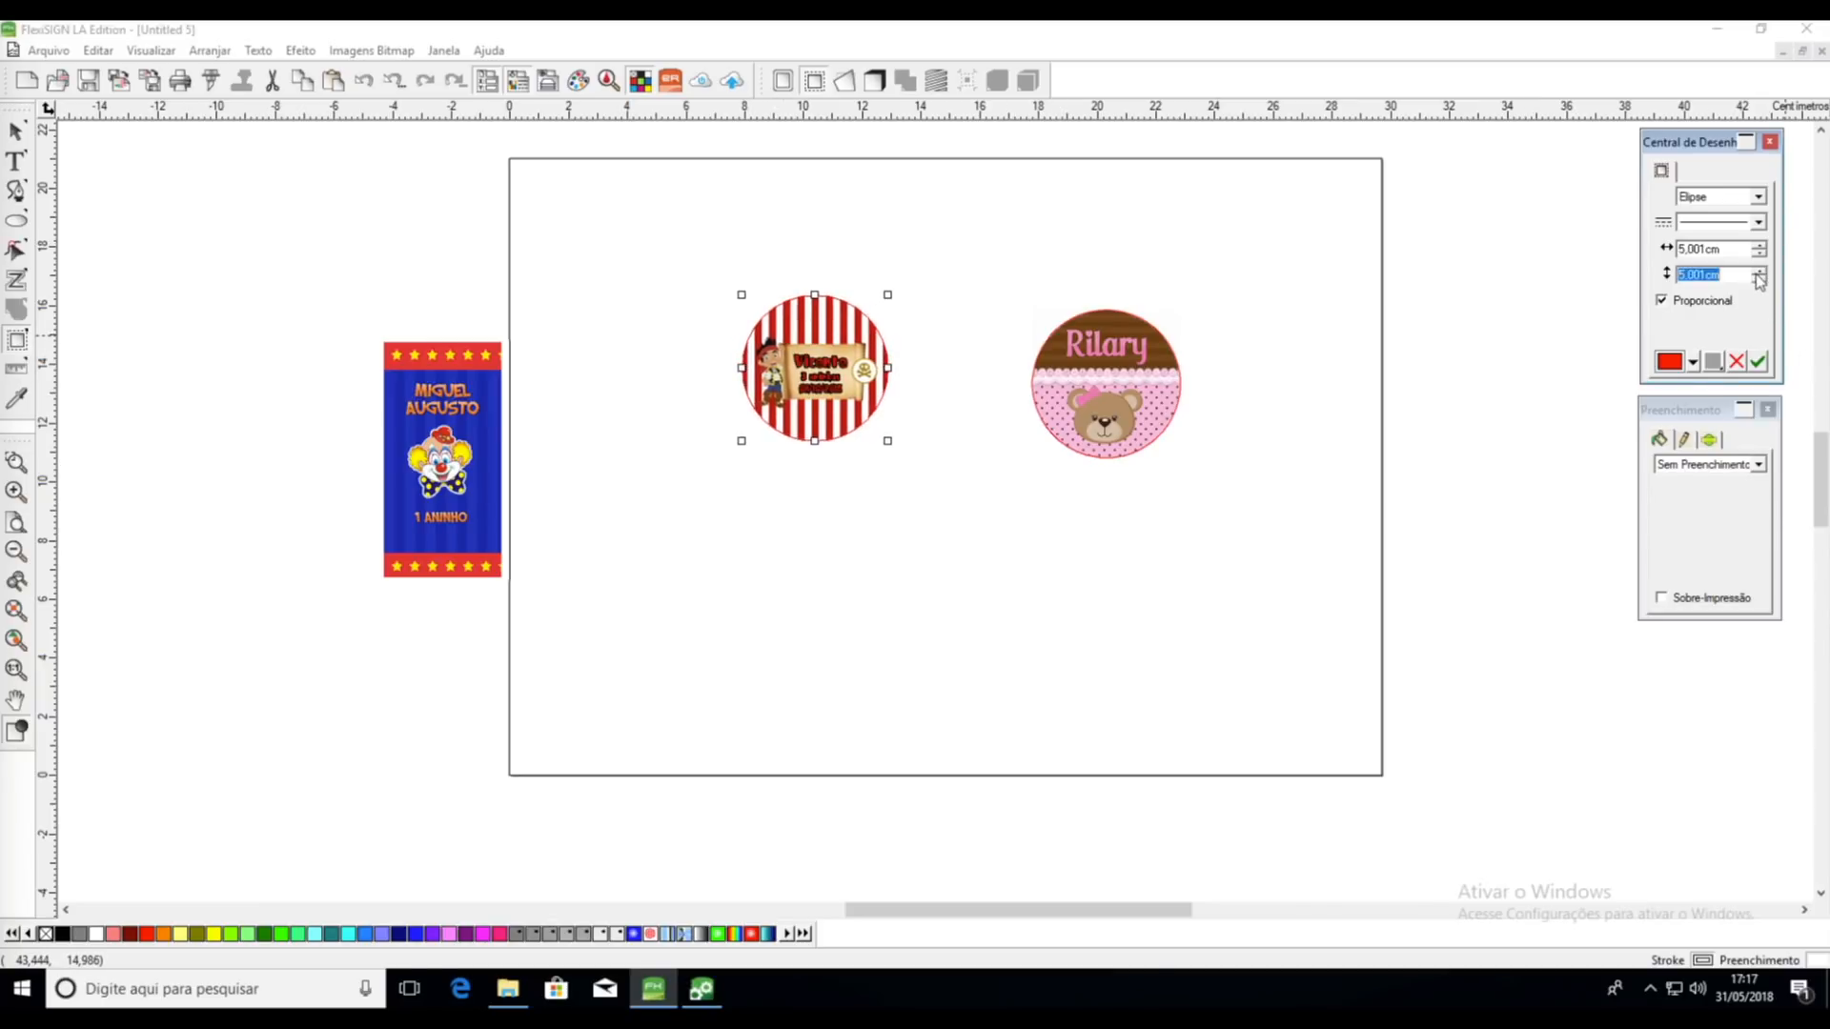
pyautogui.click(1759, 270)
pyautogui.click(1758, 362)
pyautogui.moveTo(839, 377); pyautogui.dragTo(1290, 391)
# Move the circus label to about x 9.61 cm, y 13.64 cm and start a contour cut of type Retângulo around it
pyautogui.moveTo(458, 512); pyautogui.dragTo(807, 426)
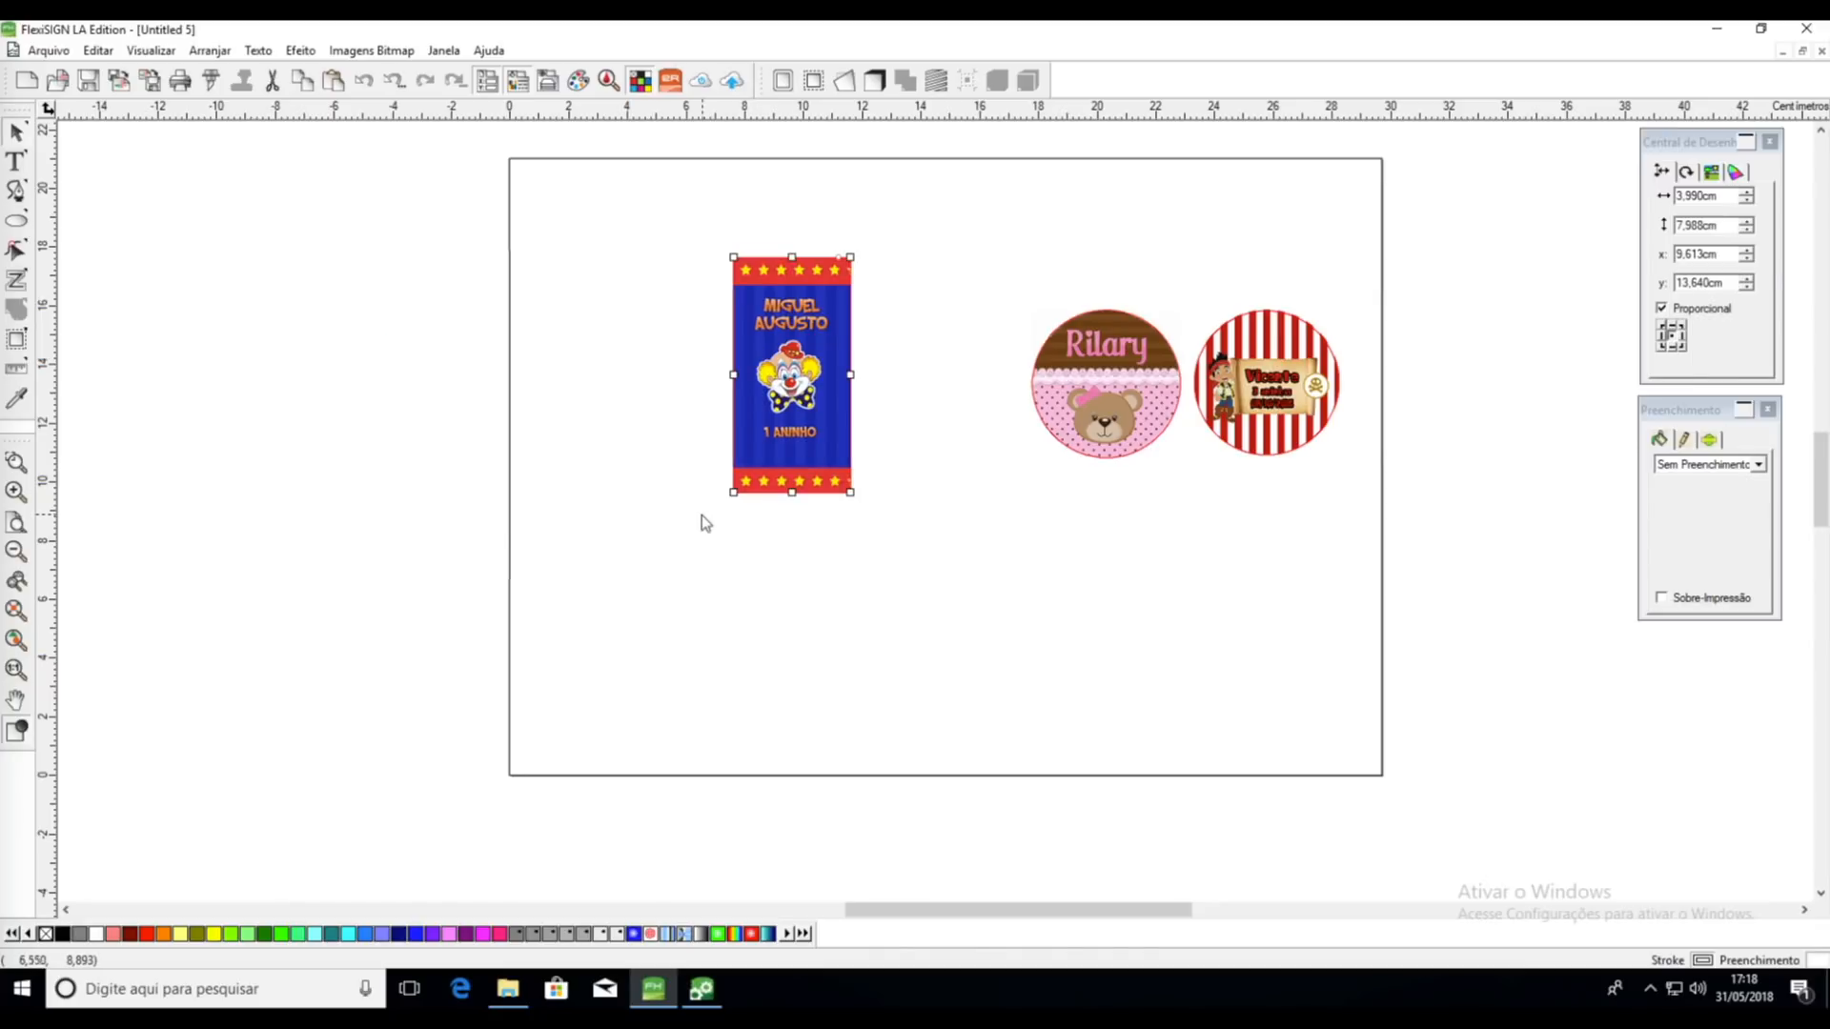
pyautogui.click(806, 82)
pyautogui.click(1719, 197)
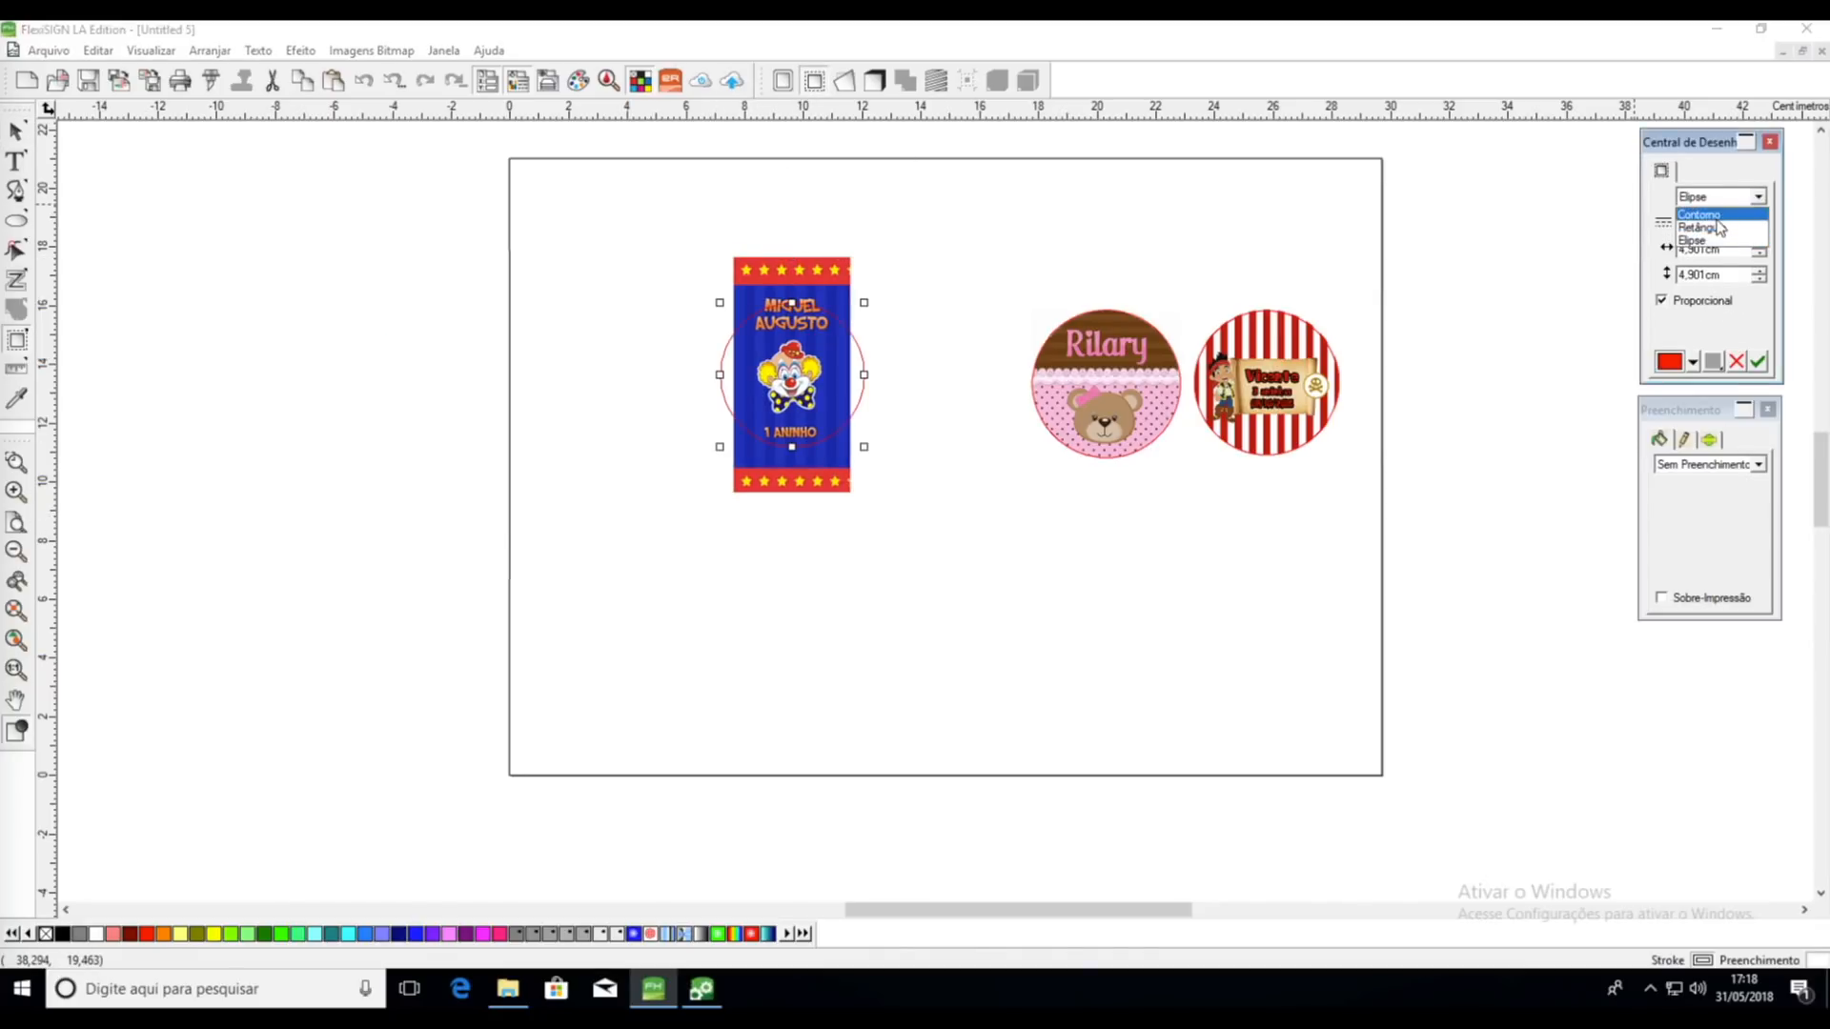
pyautogui.click(1715, 216)
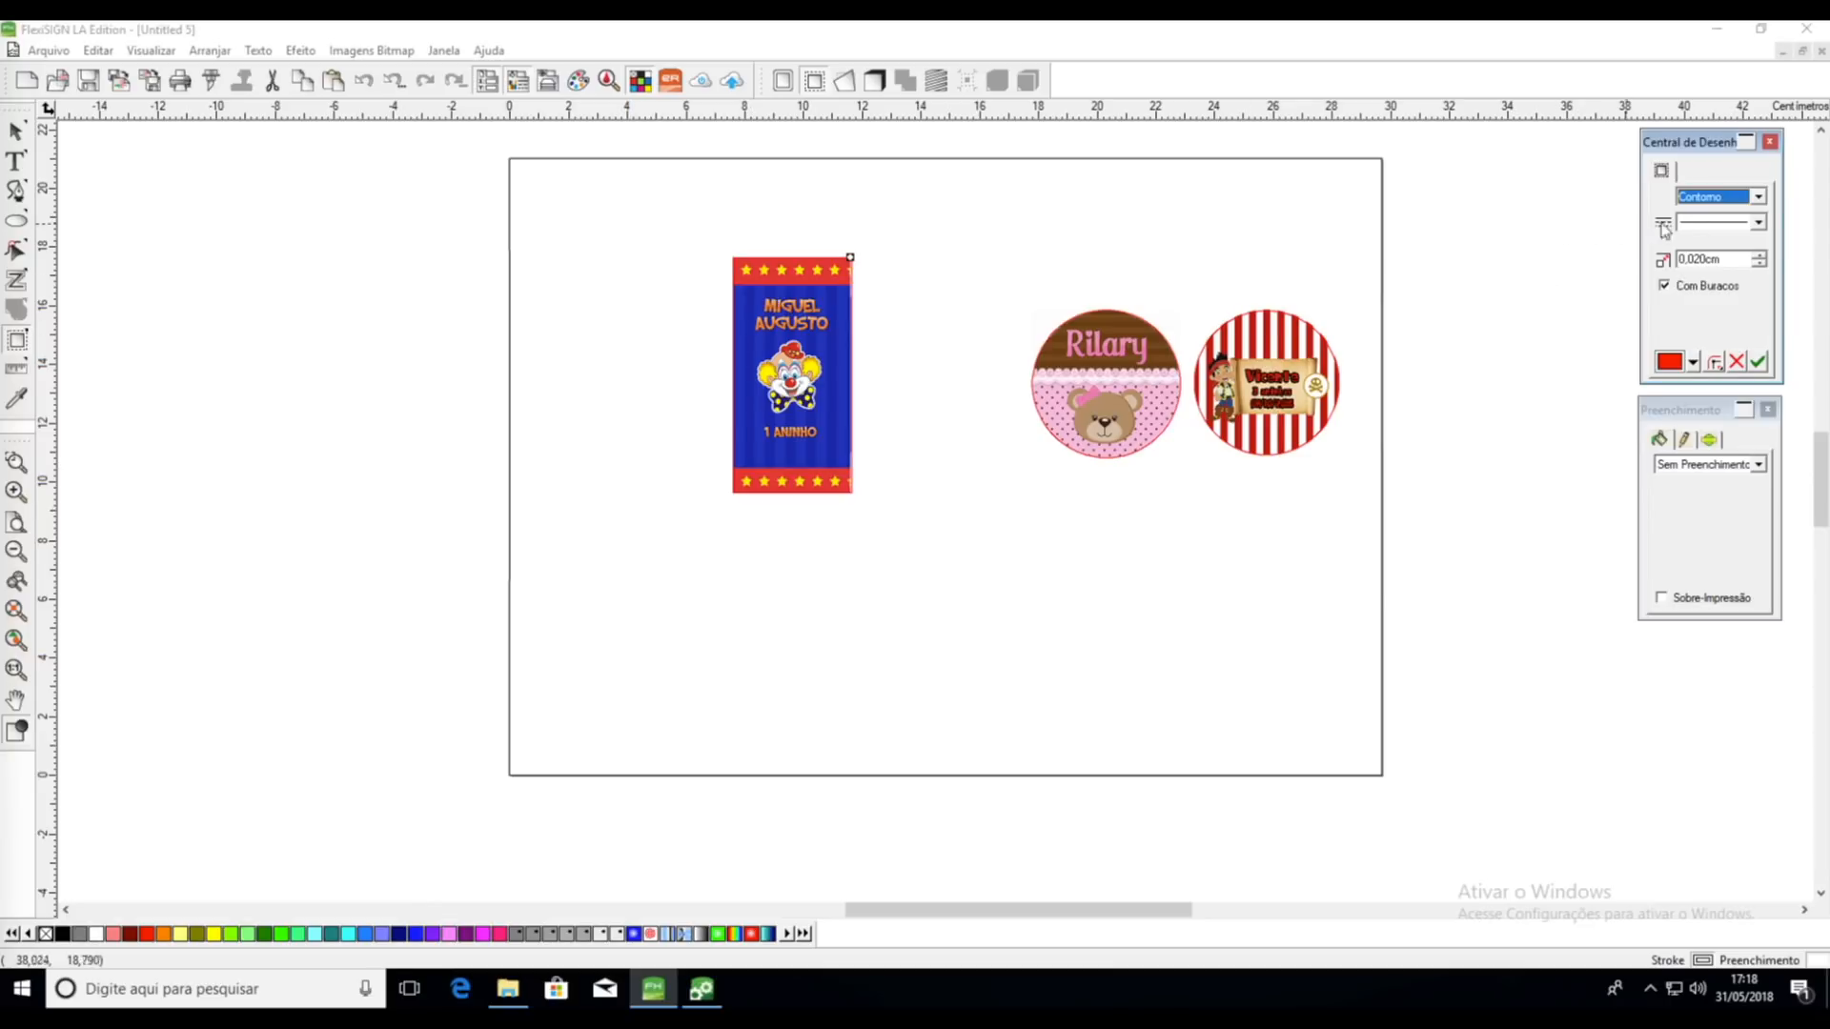
pyautogui.click(1761, 198)
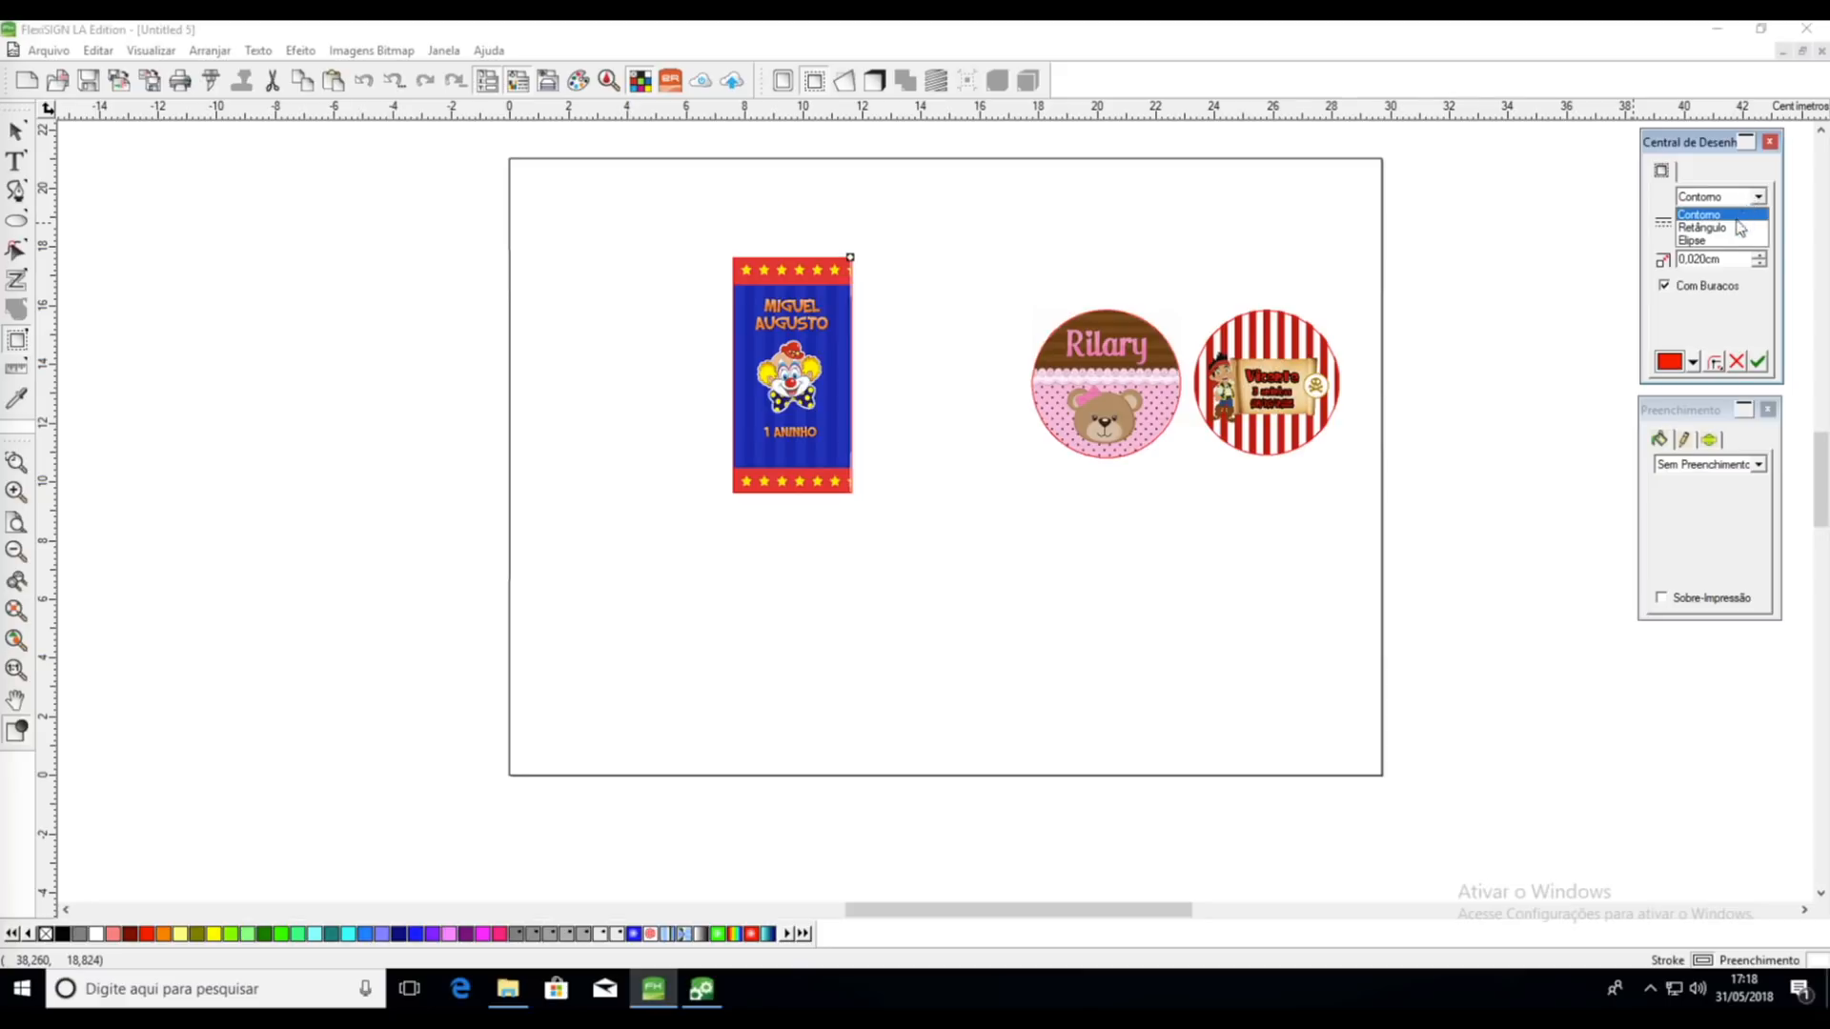
pyautogui.click(1706, 228)
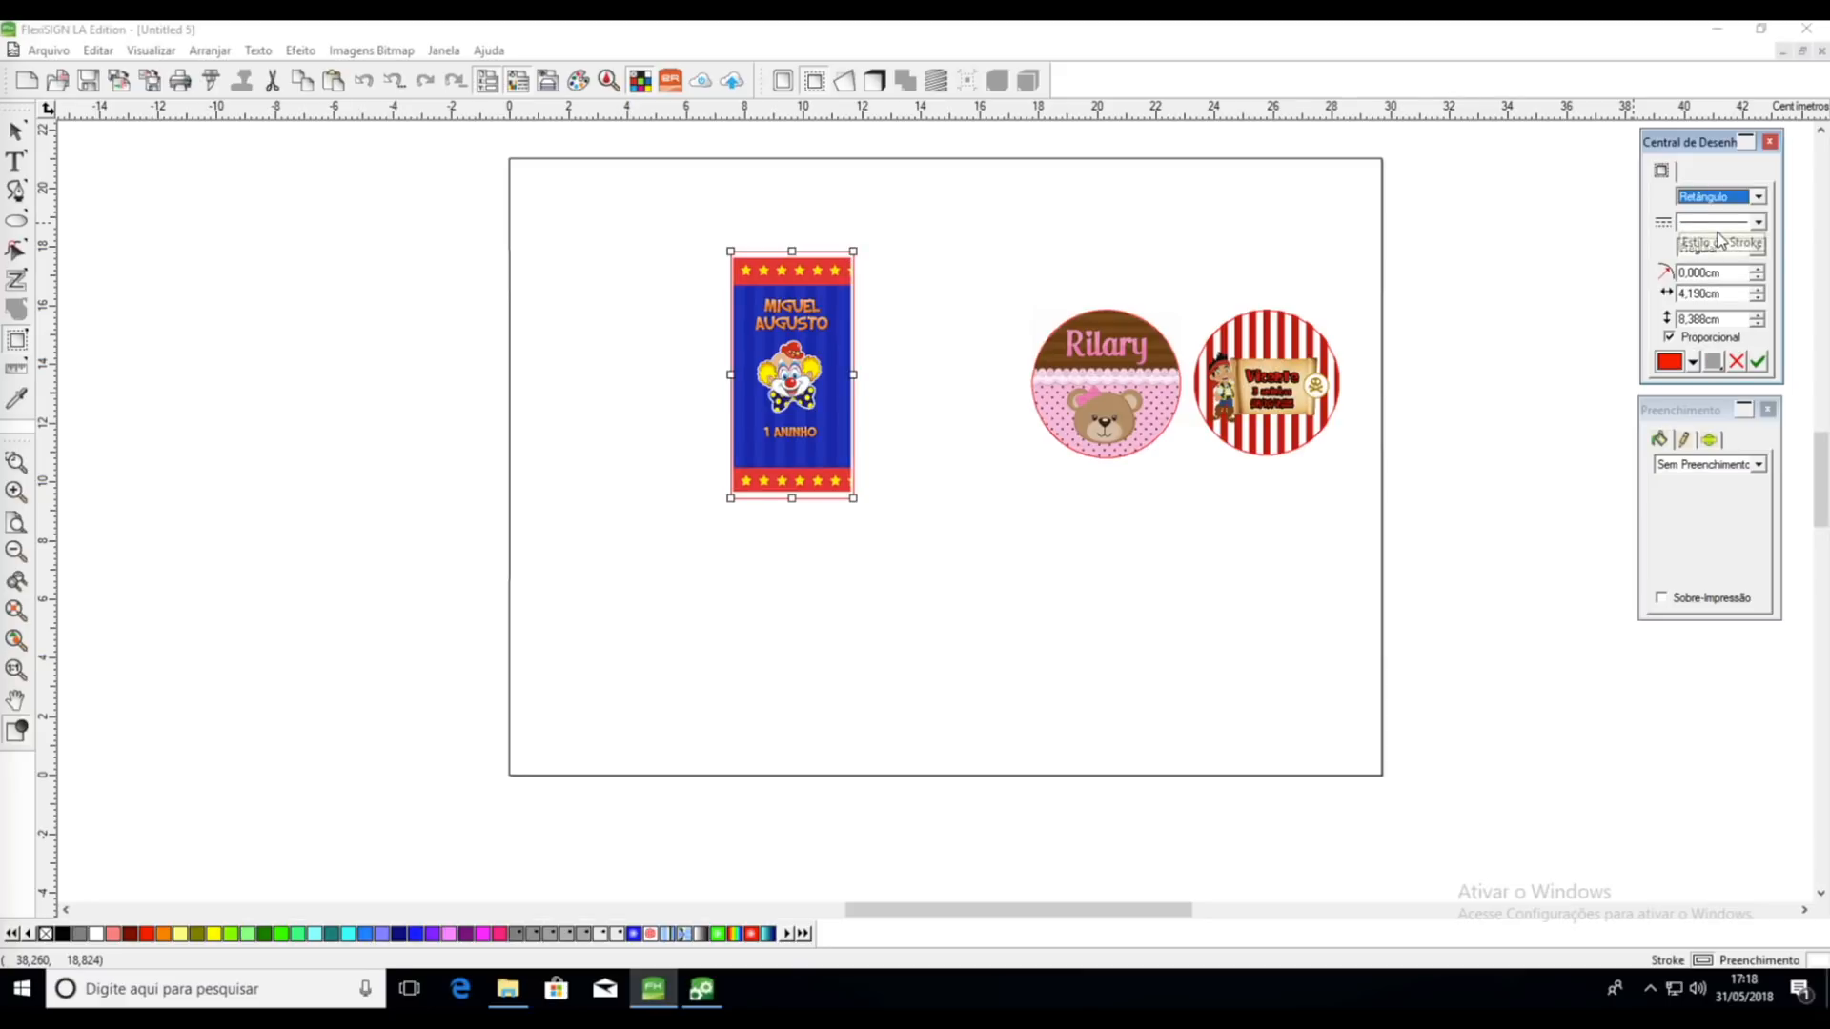
# Set the rectangular cut's corners to Arredondado with a radius of 0.700 cm
pyautogui.click(1759, 249)
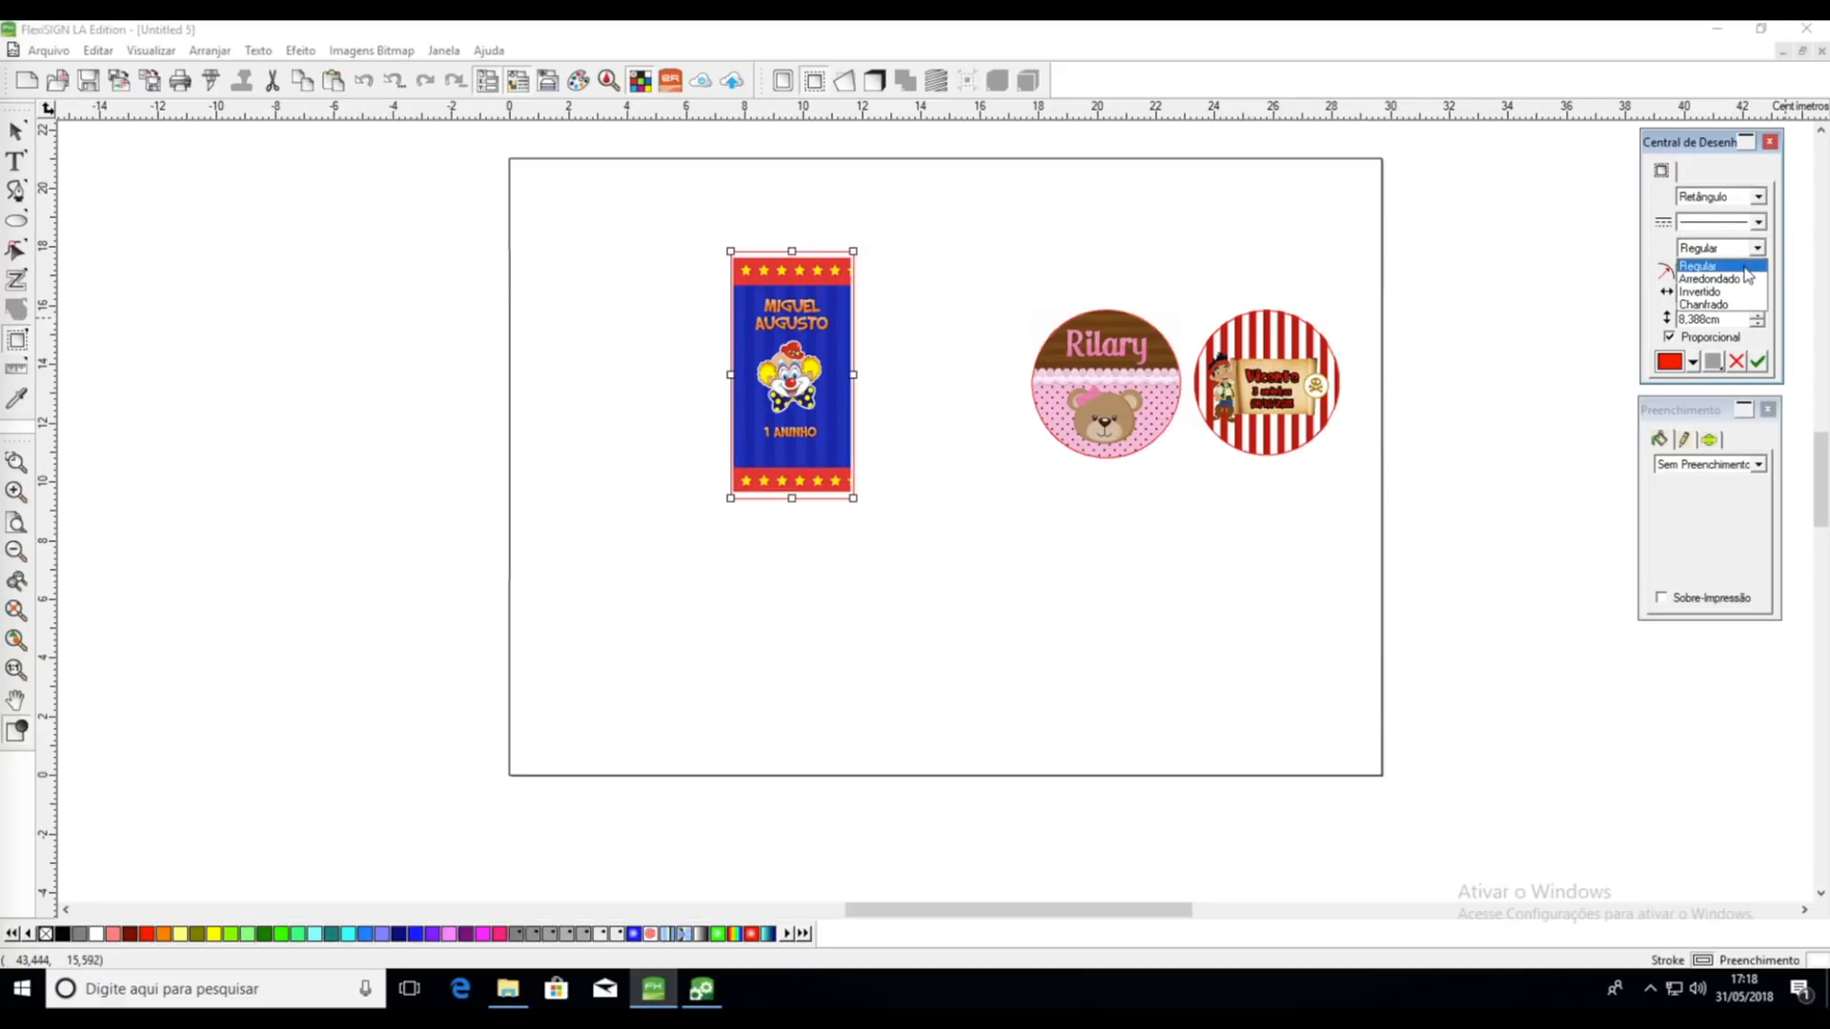
pyautogui.click(1744, 279)
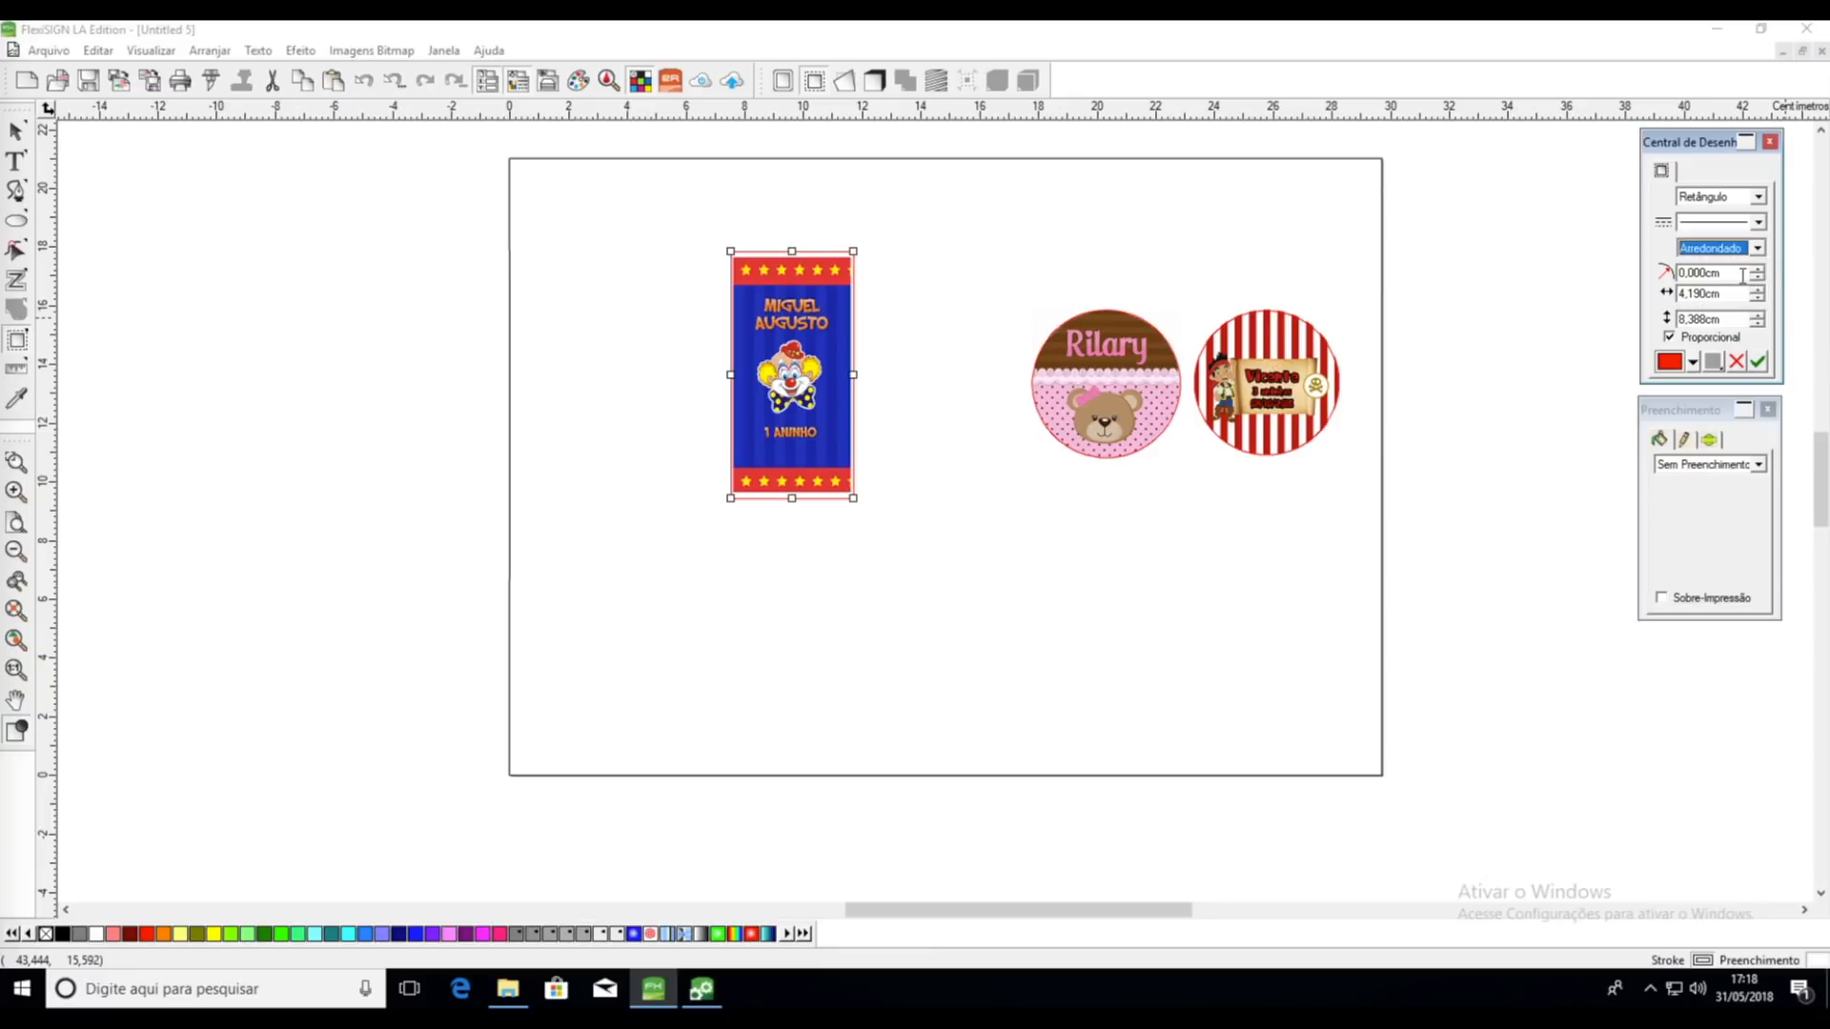
pyautogui.click(1758, 269)
pyautogui.click(1758, 269)
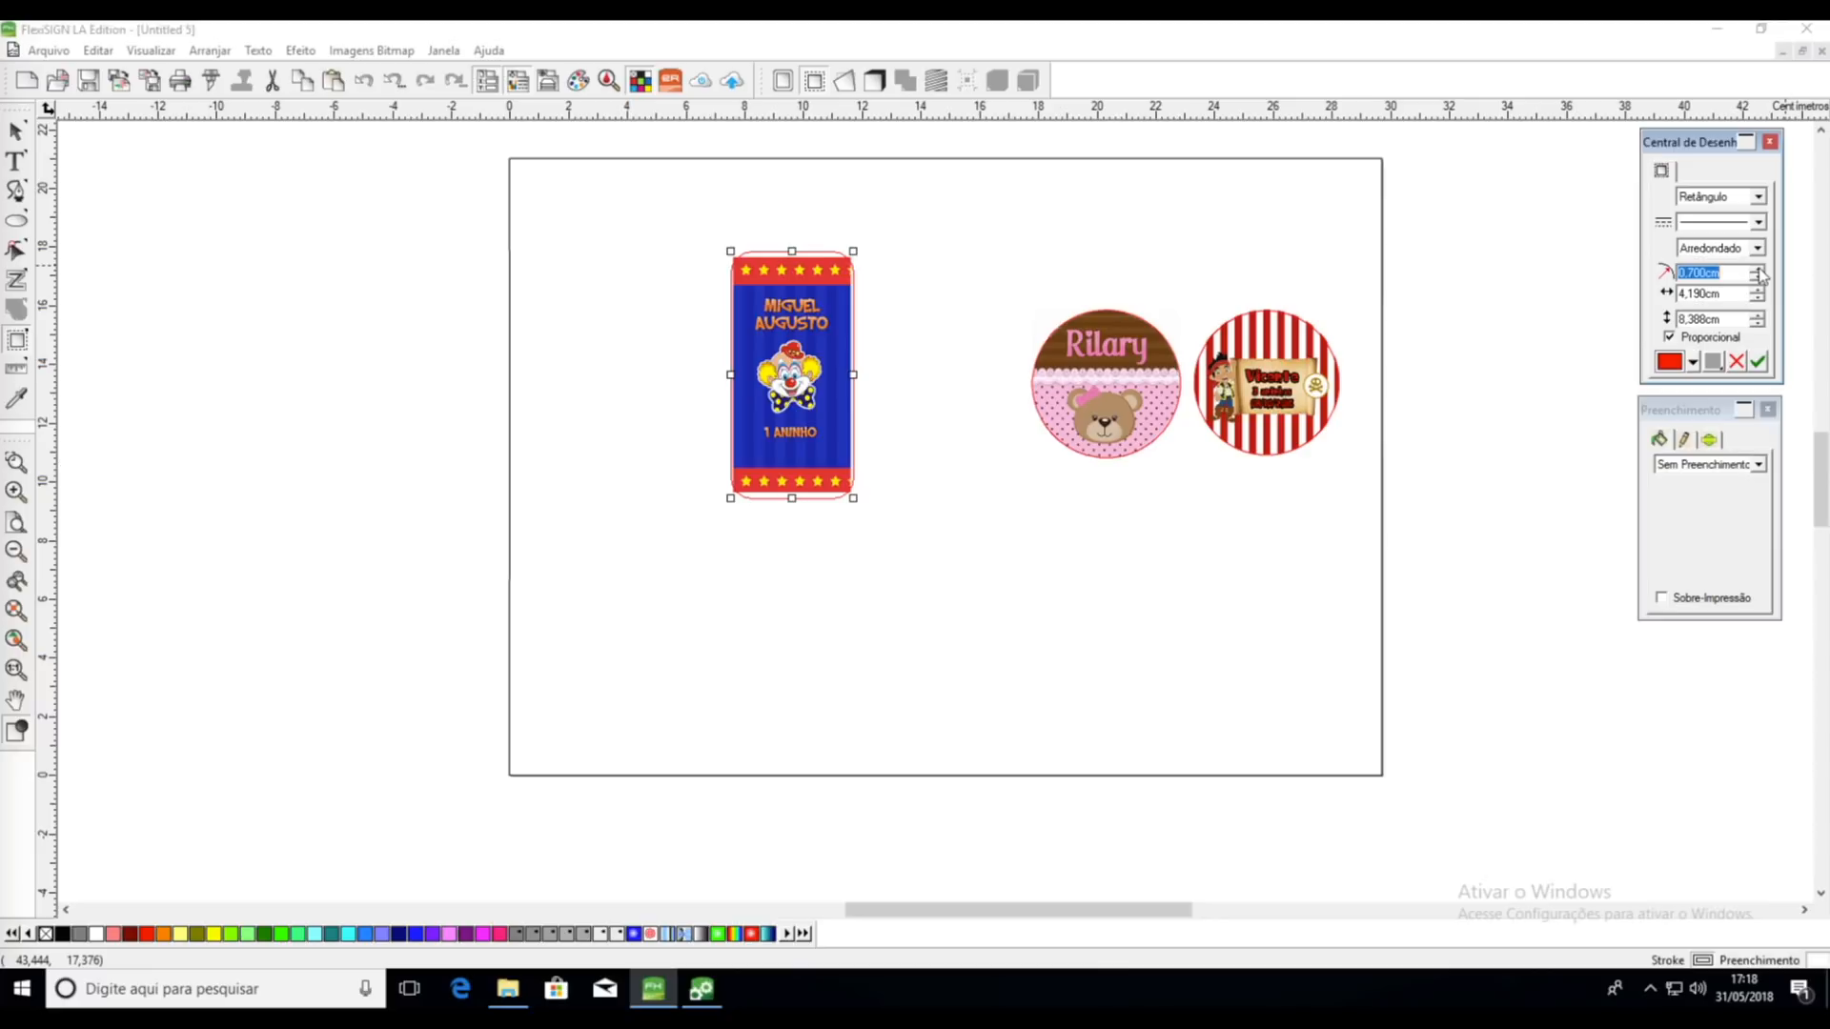
# Try a corner radius of 0.600 cm on the circus label's rectangular cut and set it back to 0.700 cm
pyautogui.scroll(2, 772, 300)
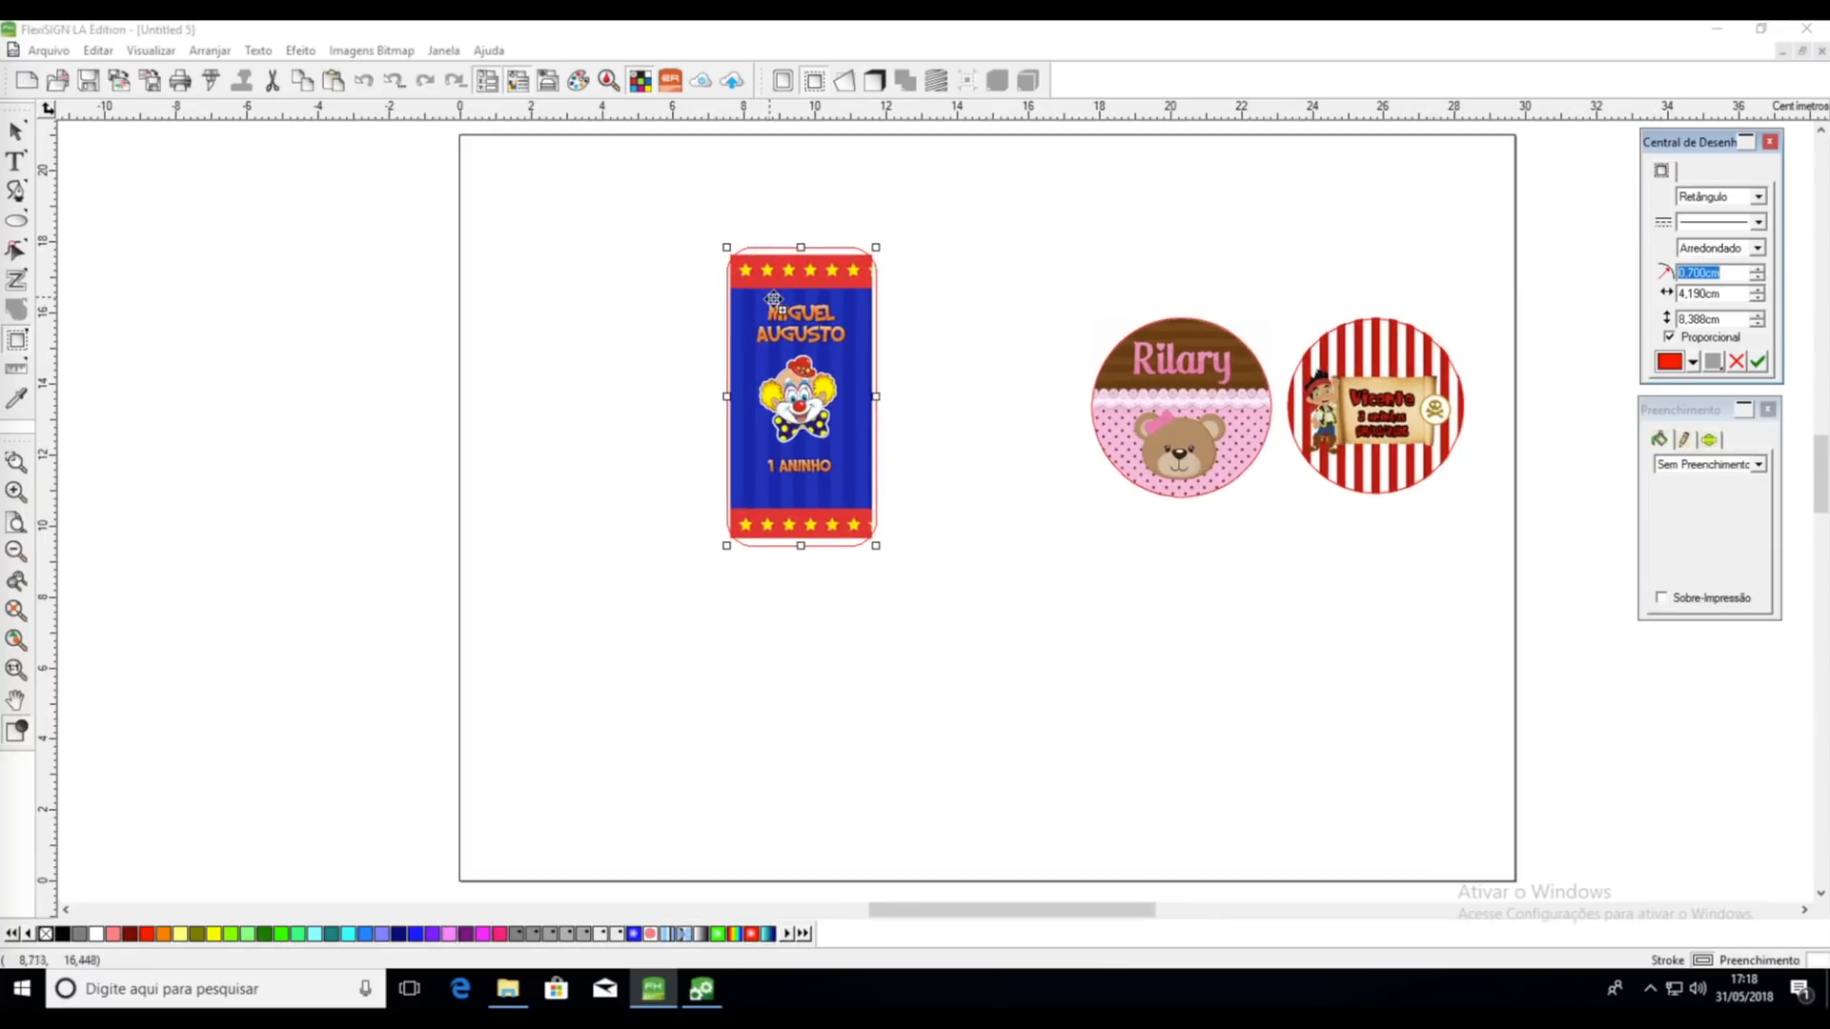
pyautogui.scroll(2, 772, 300)
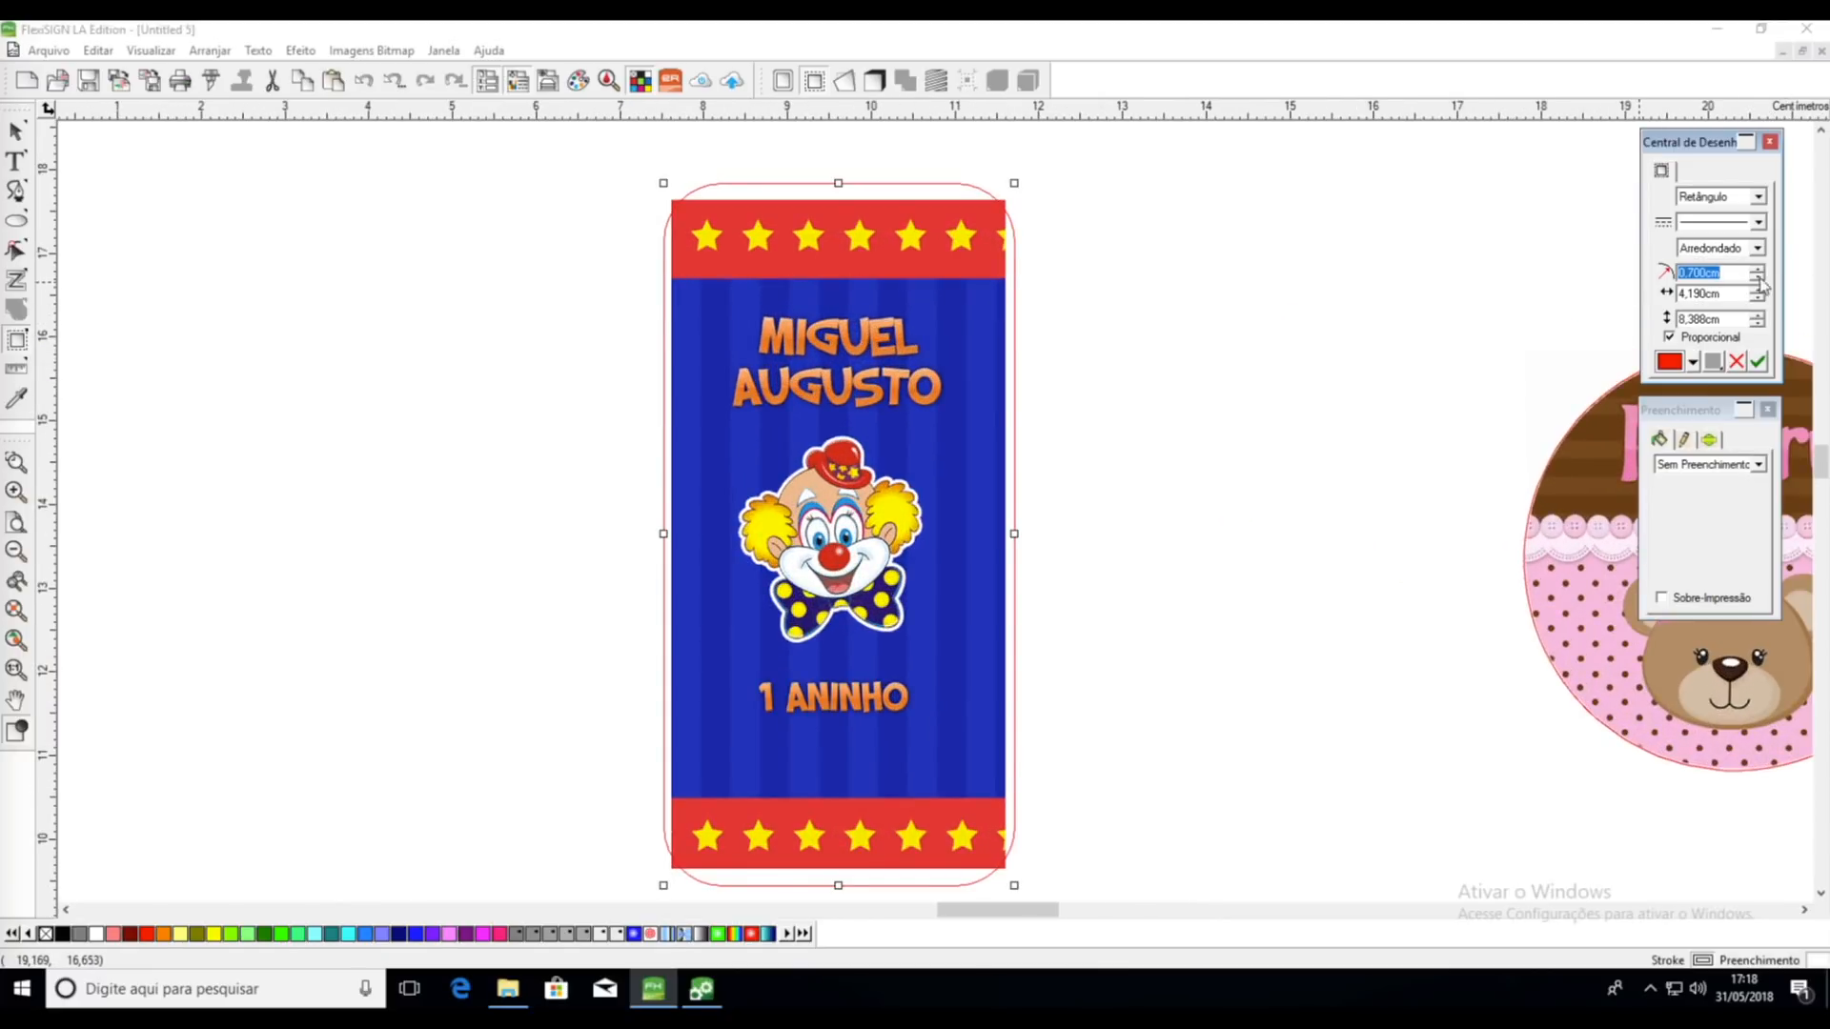
pyautogui.click(1759, 270)
pyautogui.click(1760, 277)
pyautogui.click(1759, 277)
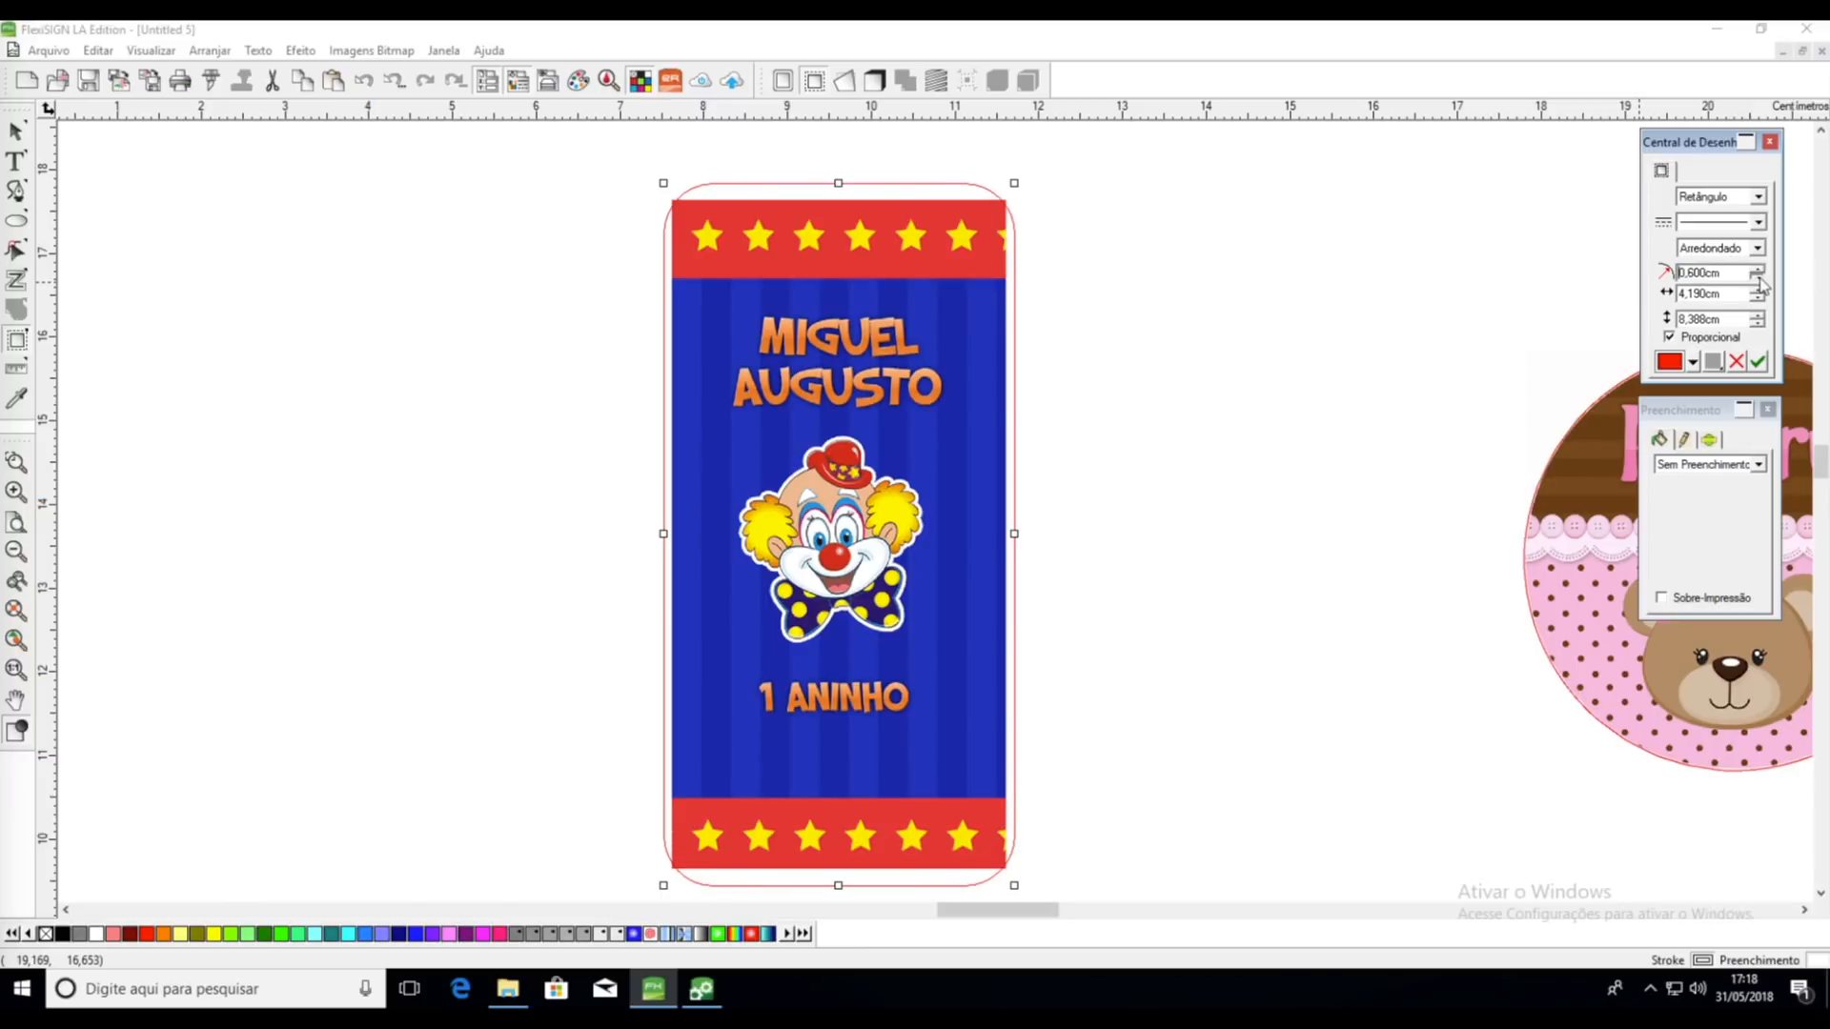
pyautogui.click(1760, 272)
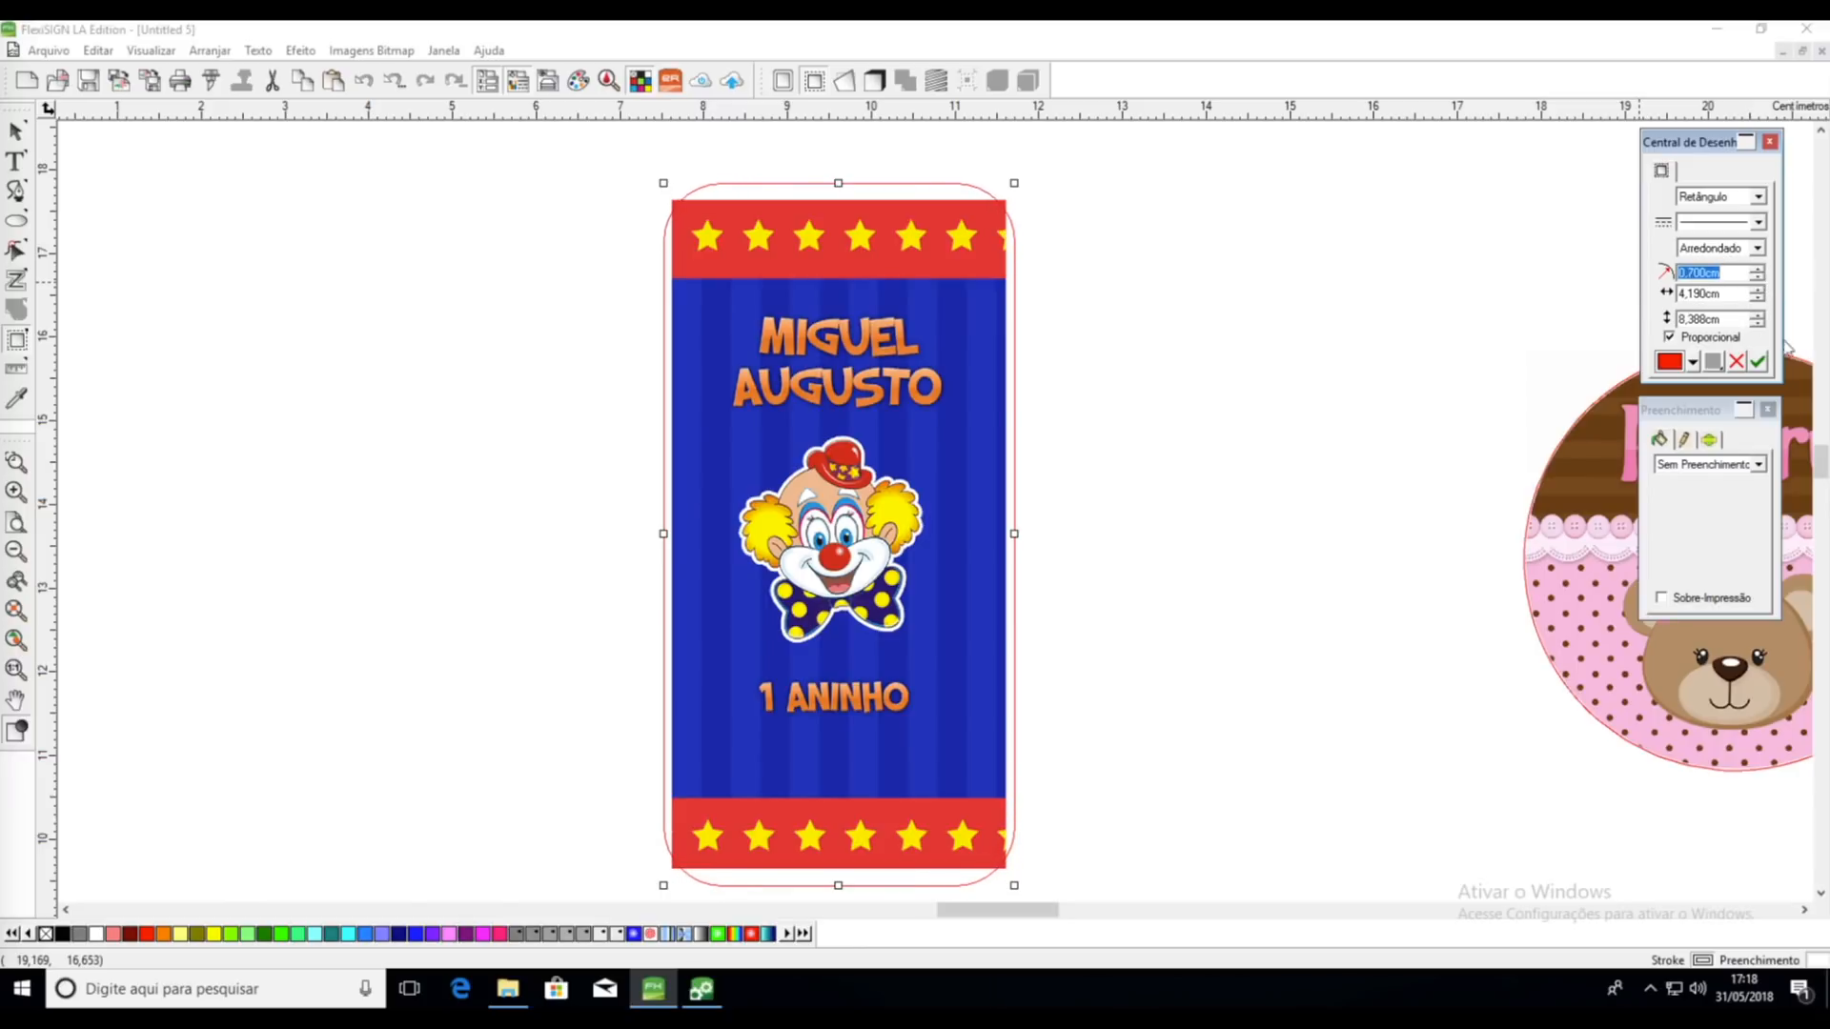
# Reduce the circus label's rounded rectangular cut proportionally to 3.890 cm wide by 7.788 cm high and apply it
pyautogui.click(1758, 298)
pyautogui.click(1758, 298)
pyautogui.click(1758, 298)
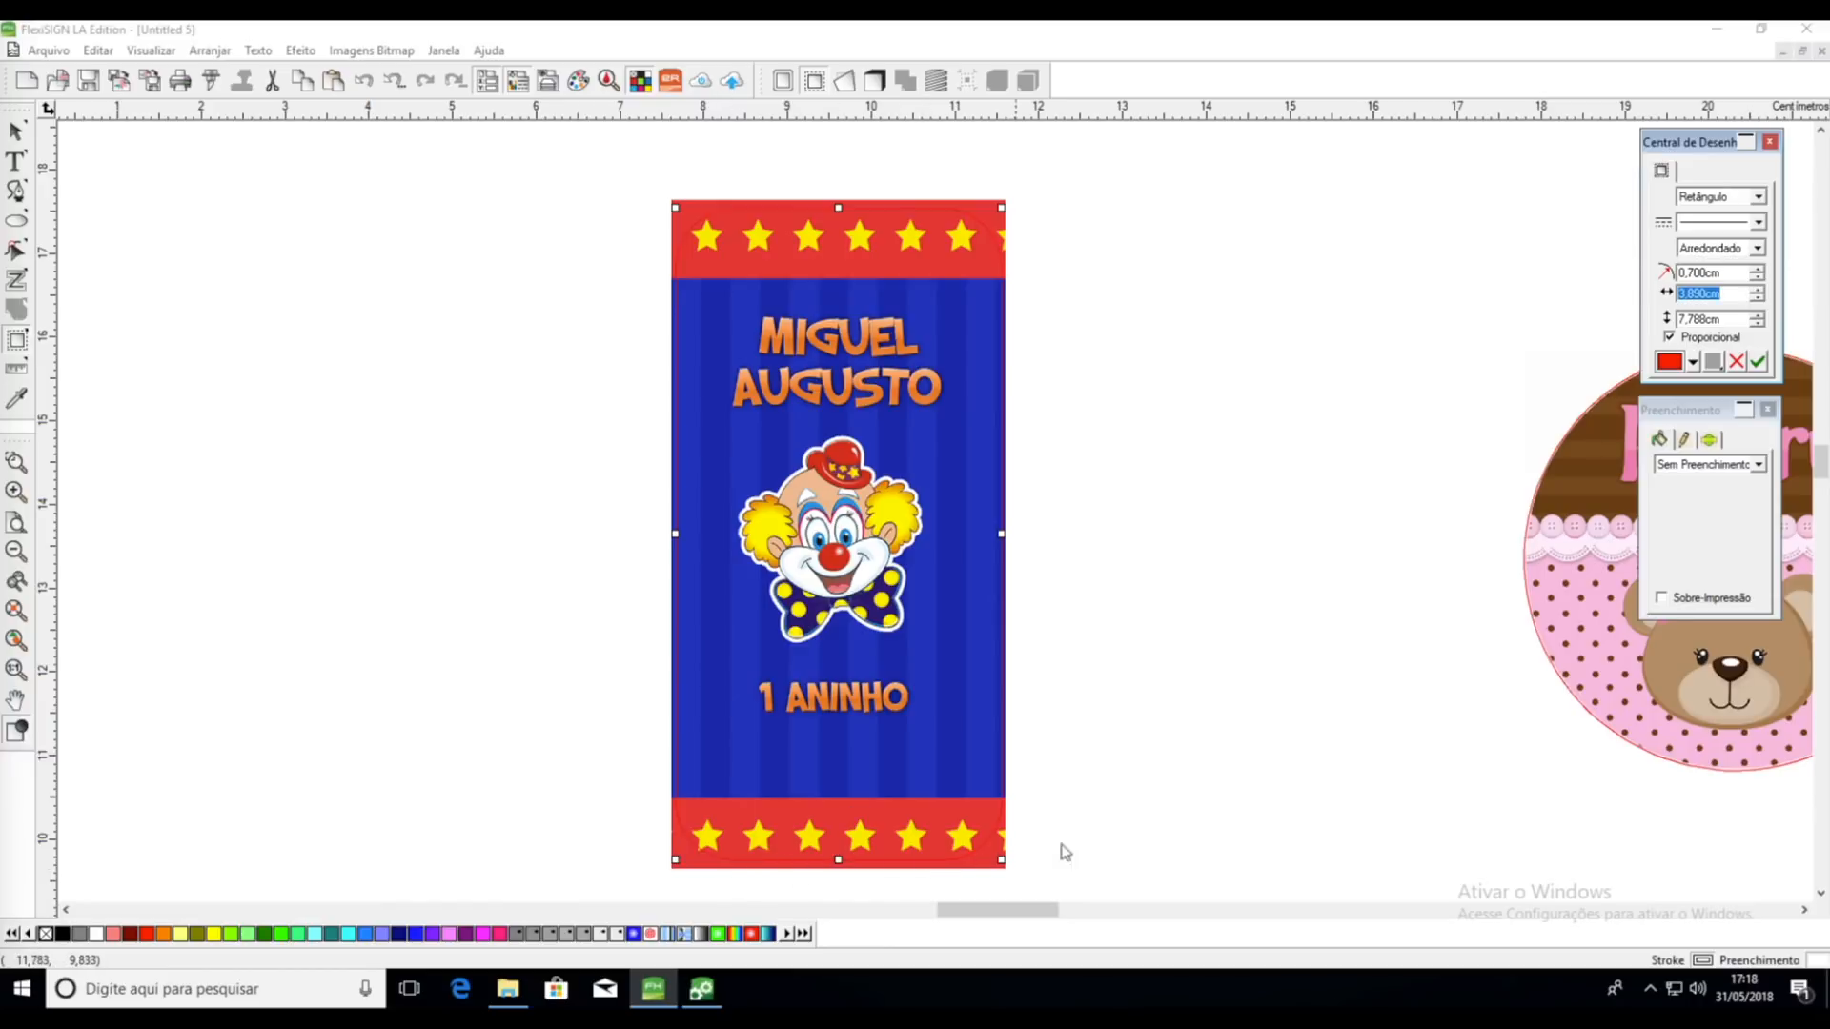
pyautogui.click(1756, 363)
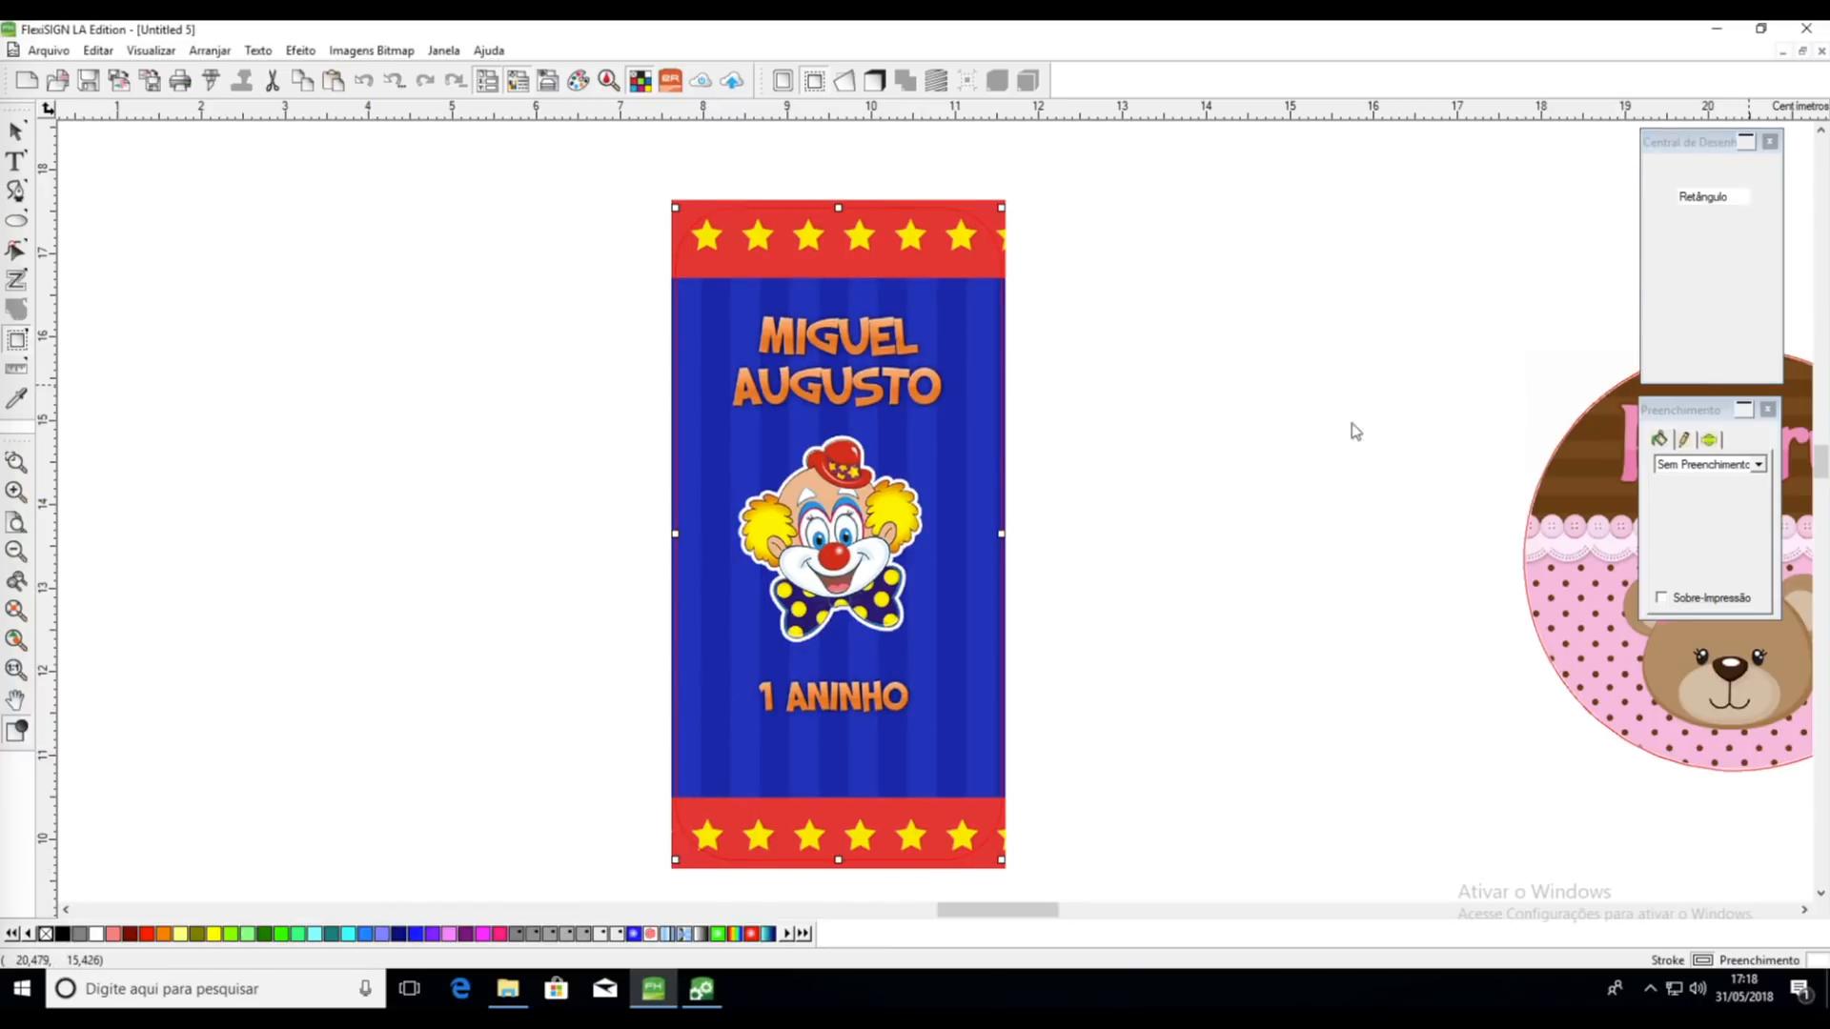
# Move the circus label near the page's lower-left corner, at about x 3.303 cm, y 5.096 cm
pyautogui.moveTo(856, 380); pyautogui.dragTo(1253, 347)
pyautogui.click(893, 609)
pyautogui.scroll(-2, 896, 611)
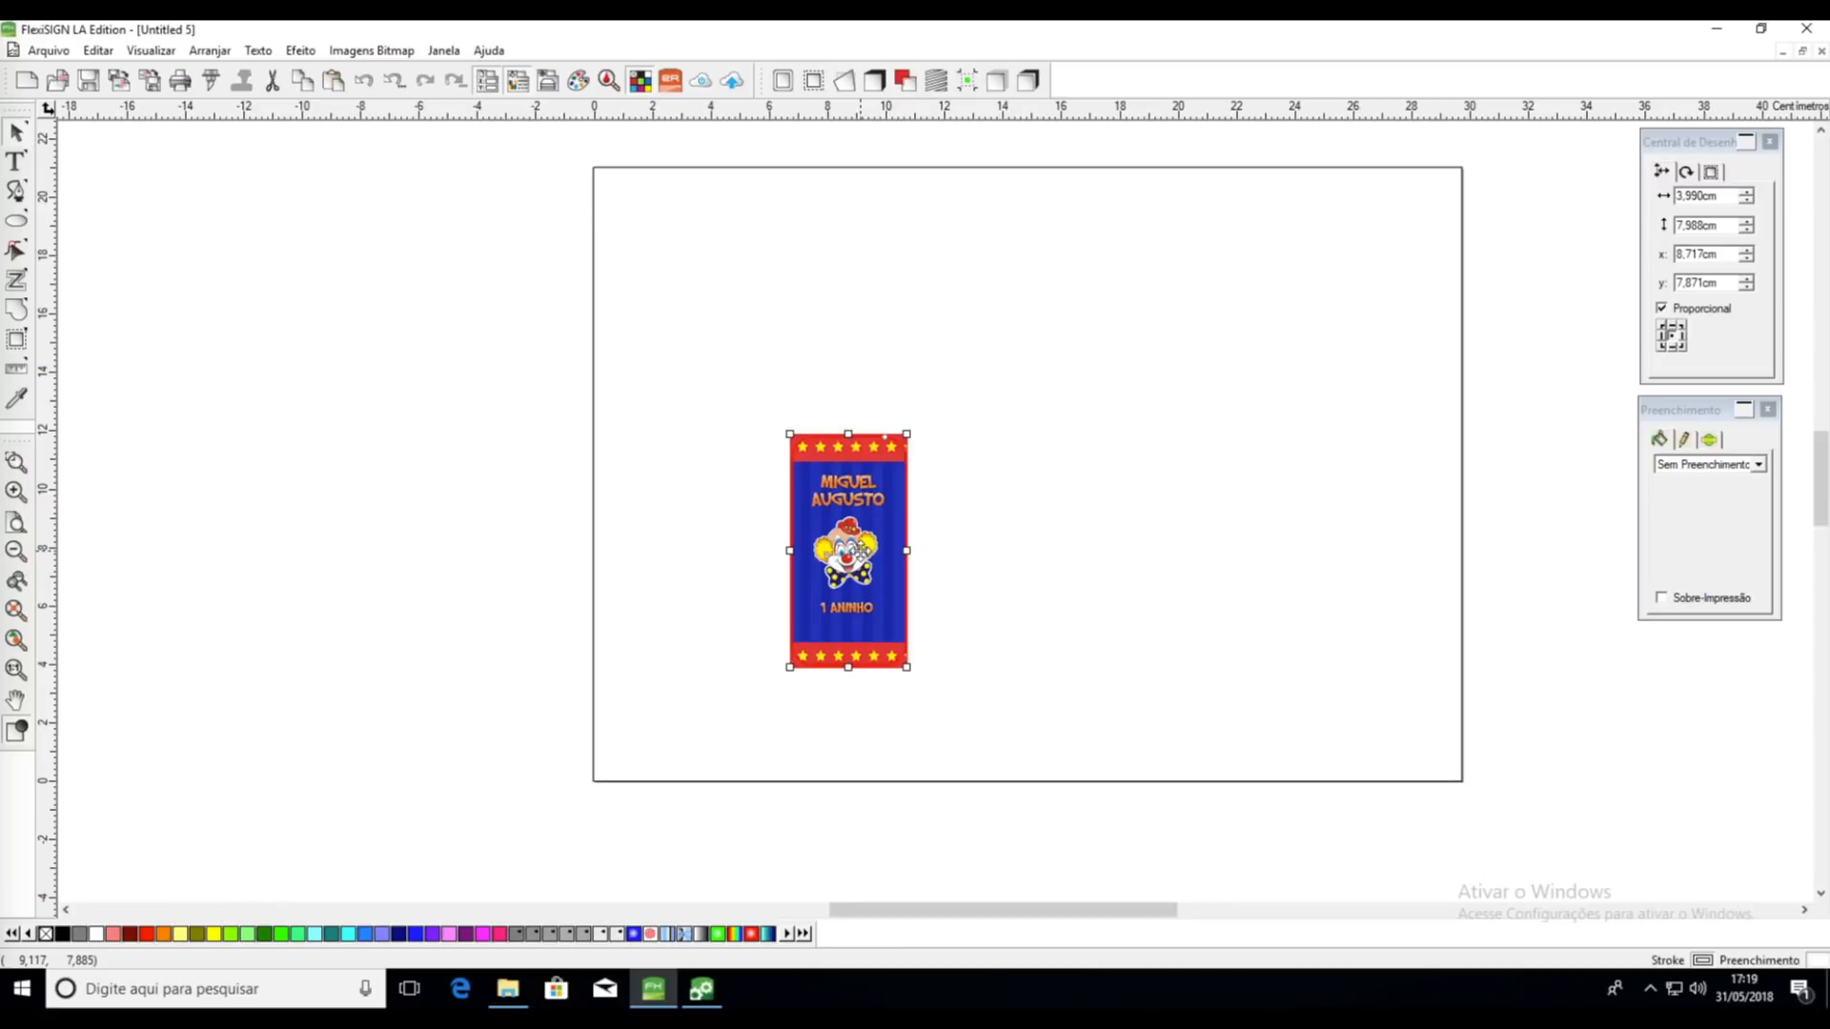
pyautogui.moveTo(861, 551); pyautogui.dragTo(703, 631)
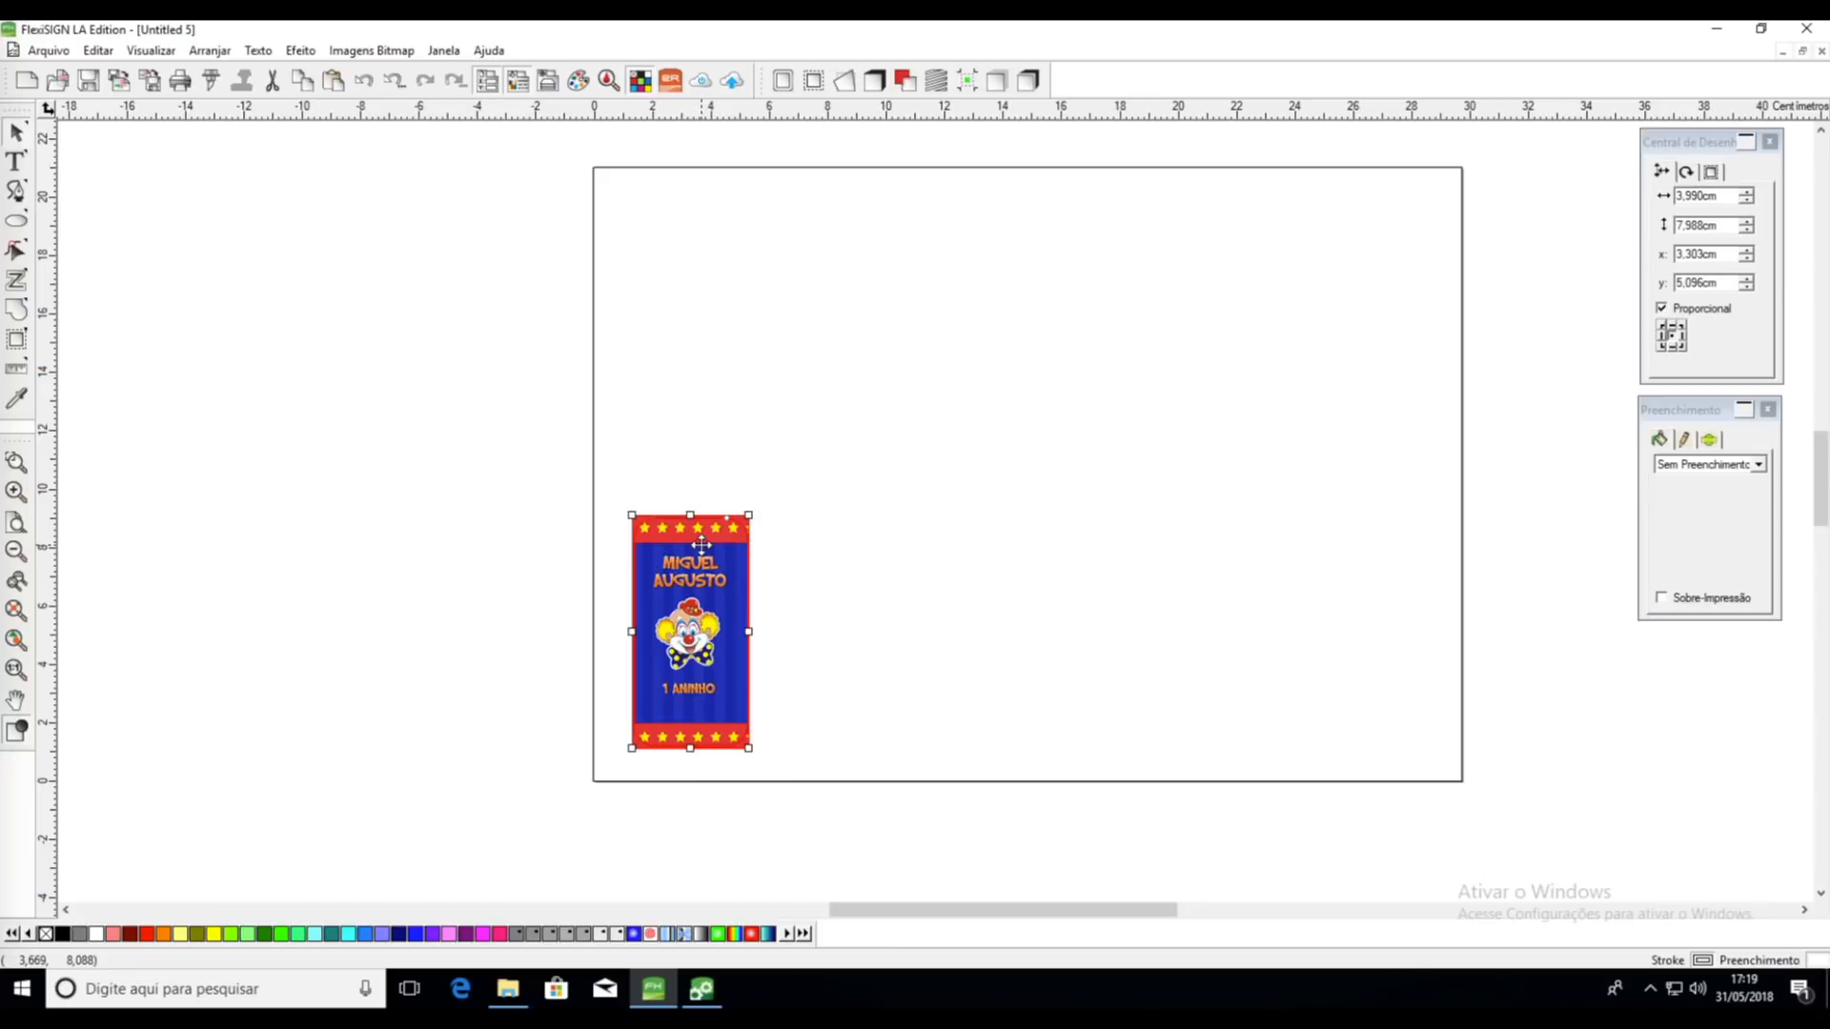
# Rotate the circus label counterclockwise in quarter turns to 90°, try a freehand rotation to about 1.048° and undo it
pyautogui.click(1685, 174)
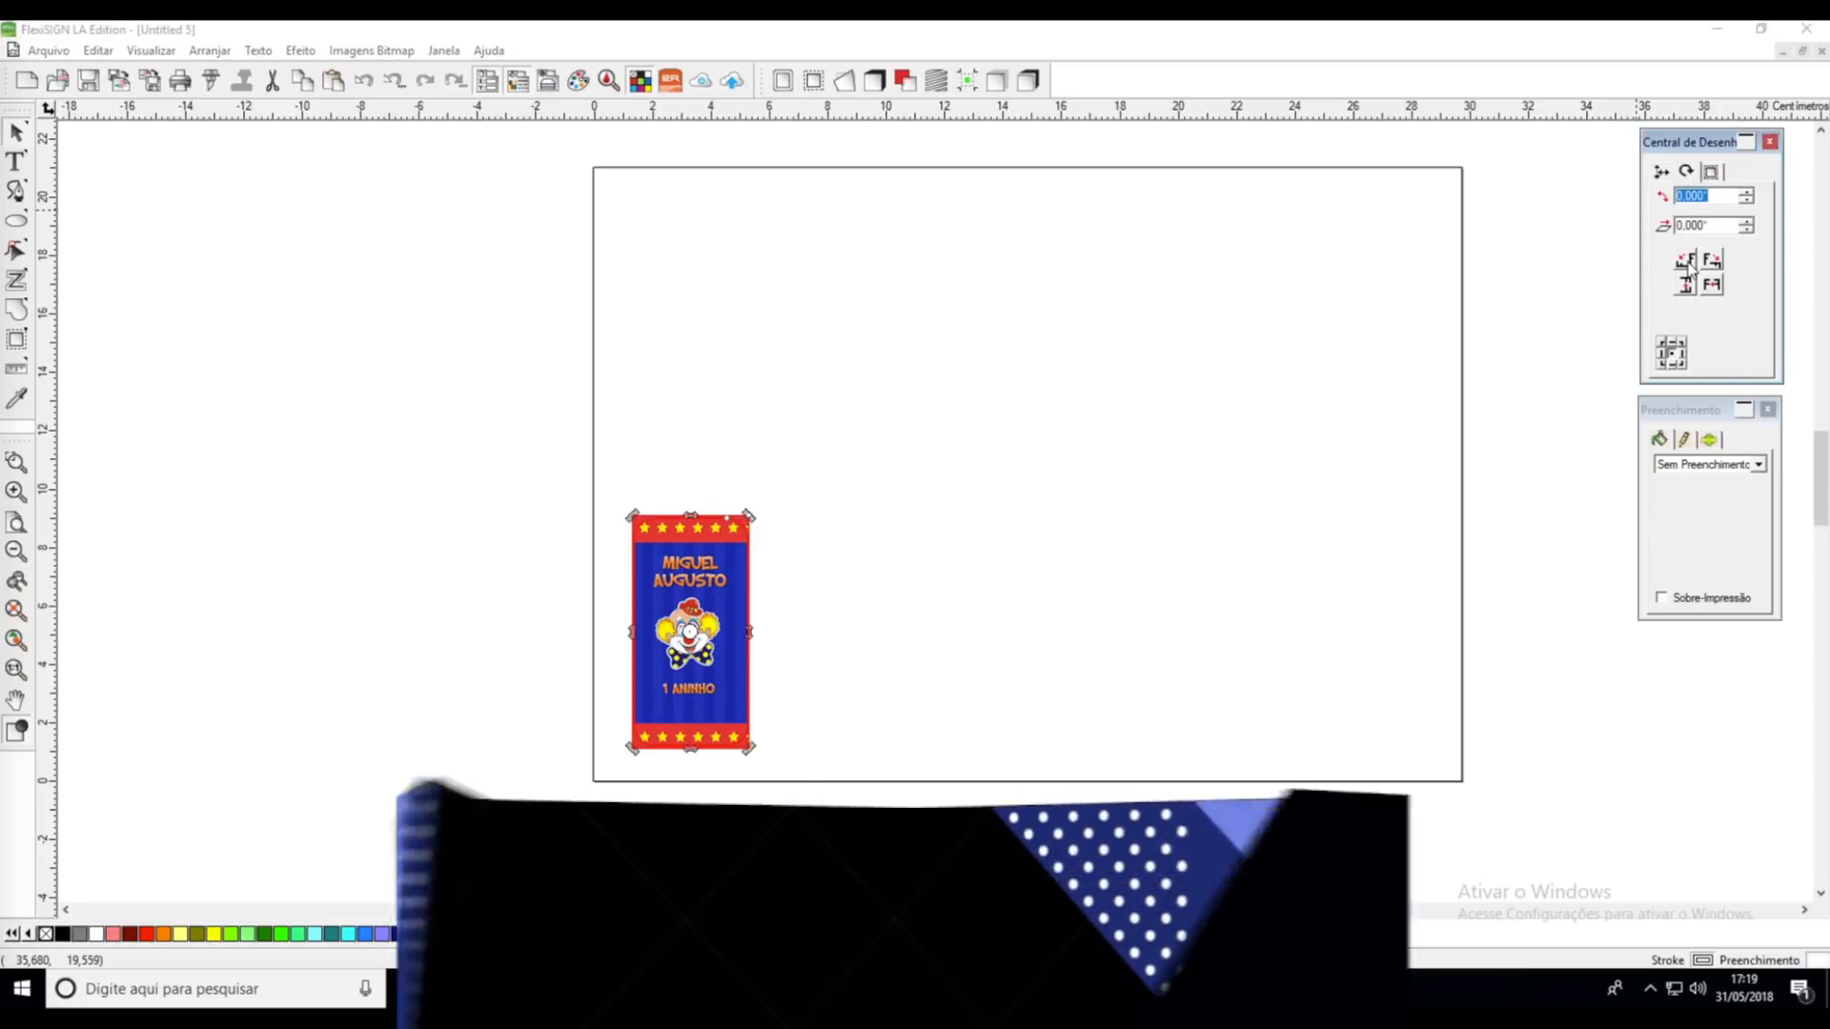
pyautogui.click(1685, 260)
pyautogui.click(1685, 261)
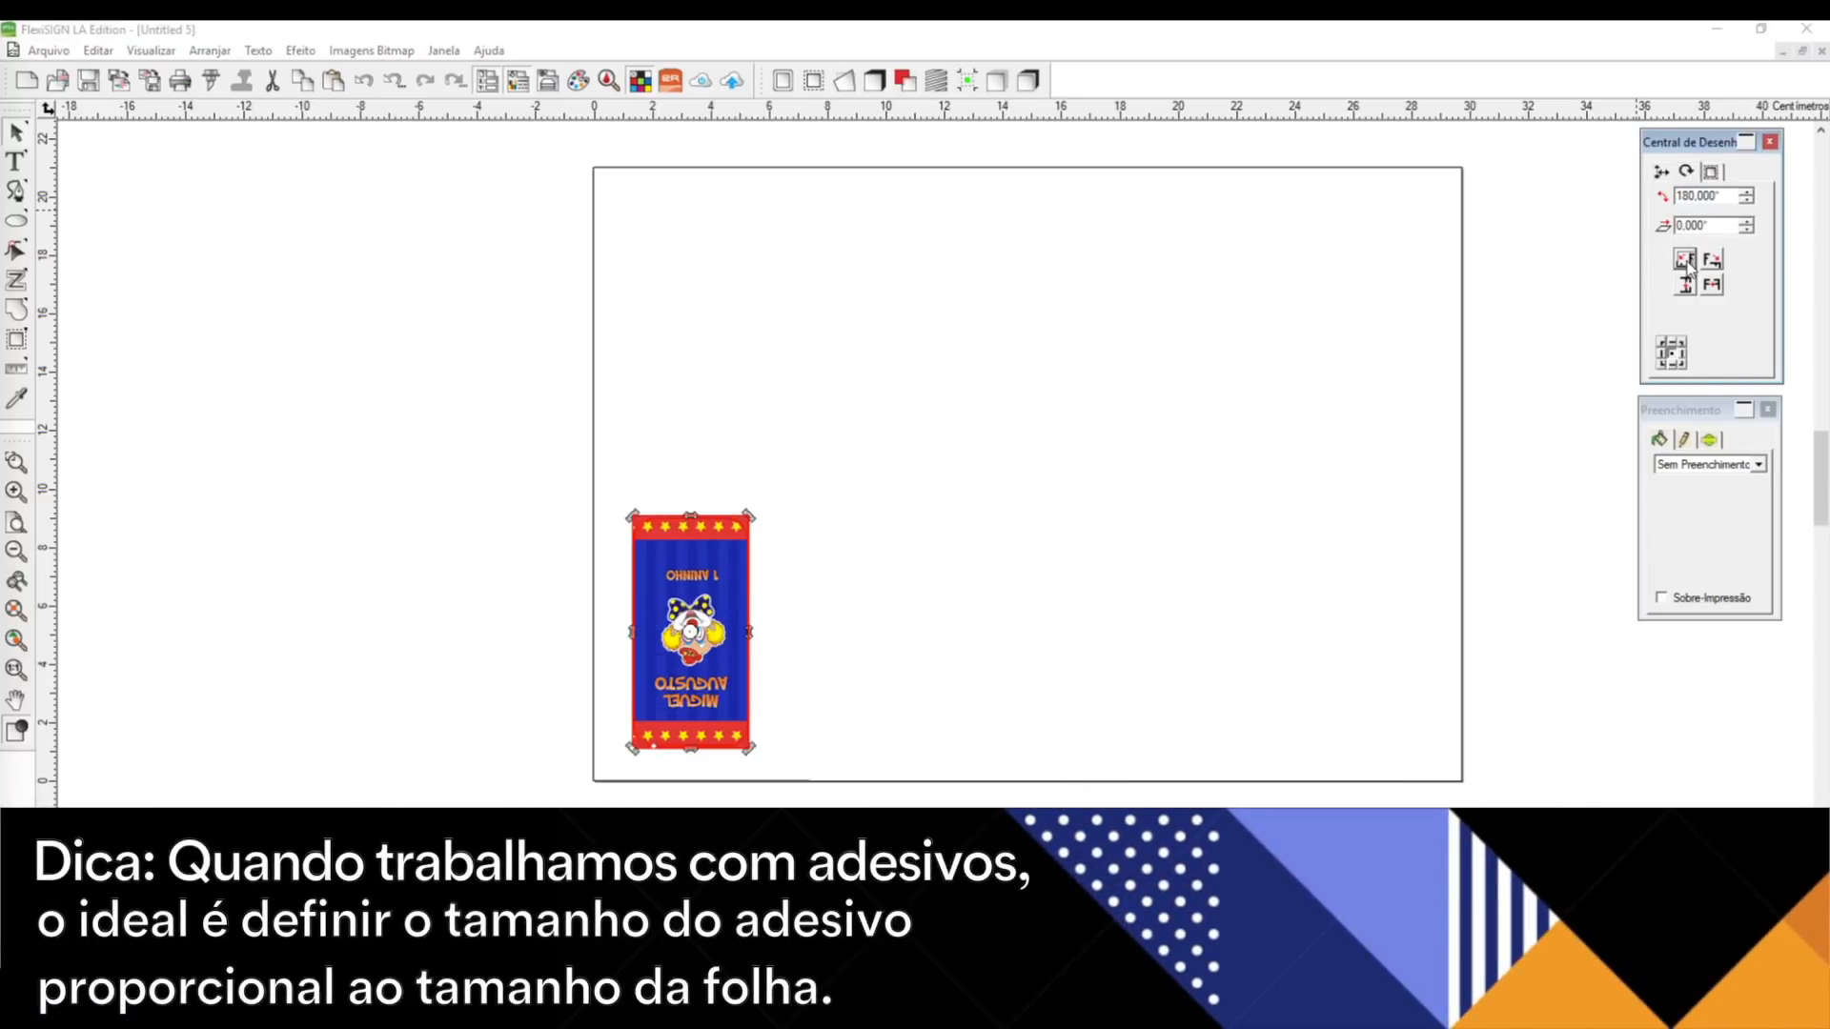
pyautogui.click(1685, 260)
pyautogui.click(1685, 260)
pyautogui.click(1685, 260)
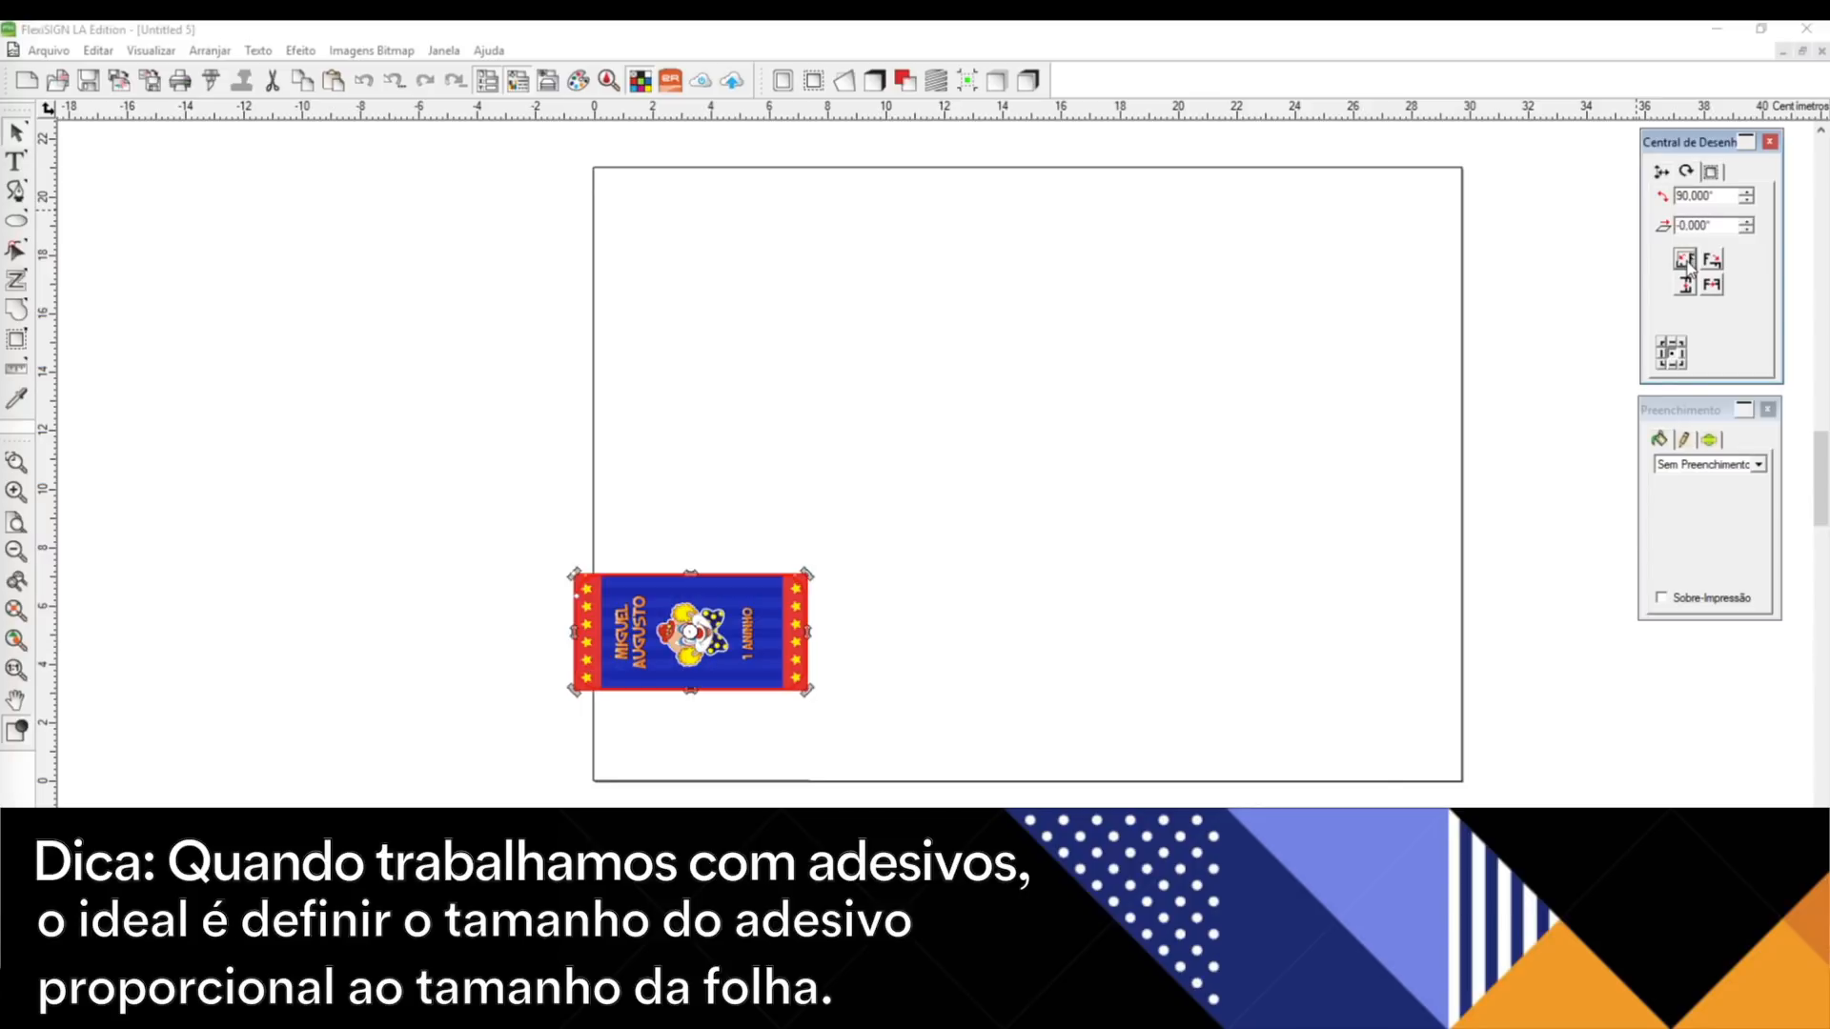
pyautogui.moveTo(574, 573); pyautogui.dragTo(756, 510)
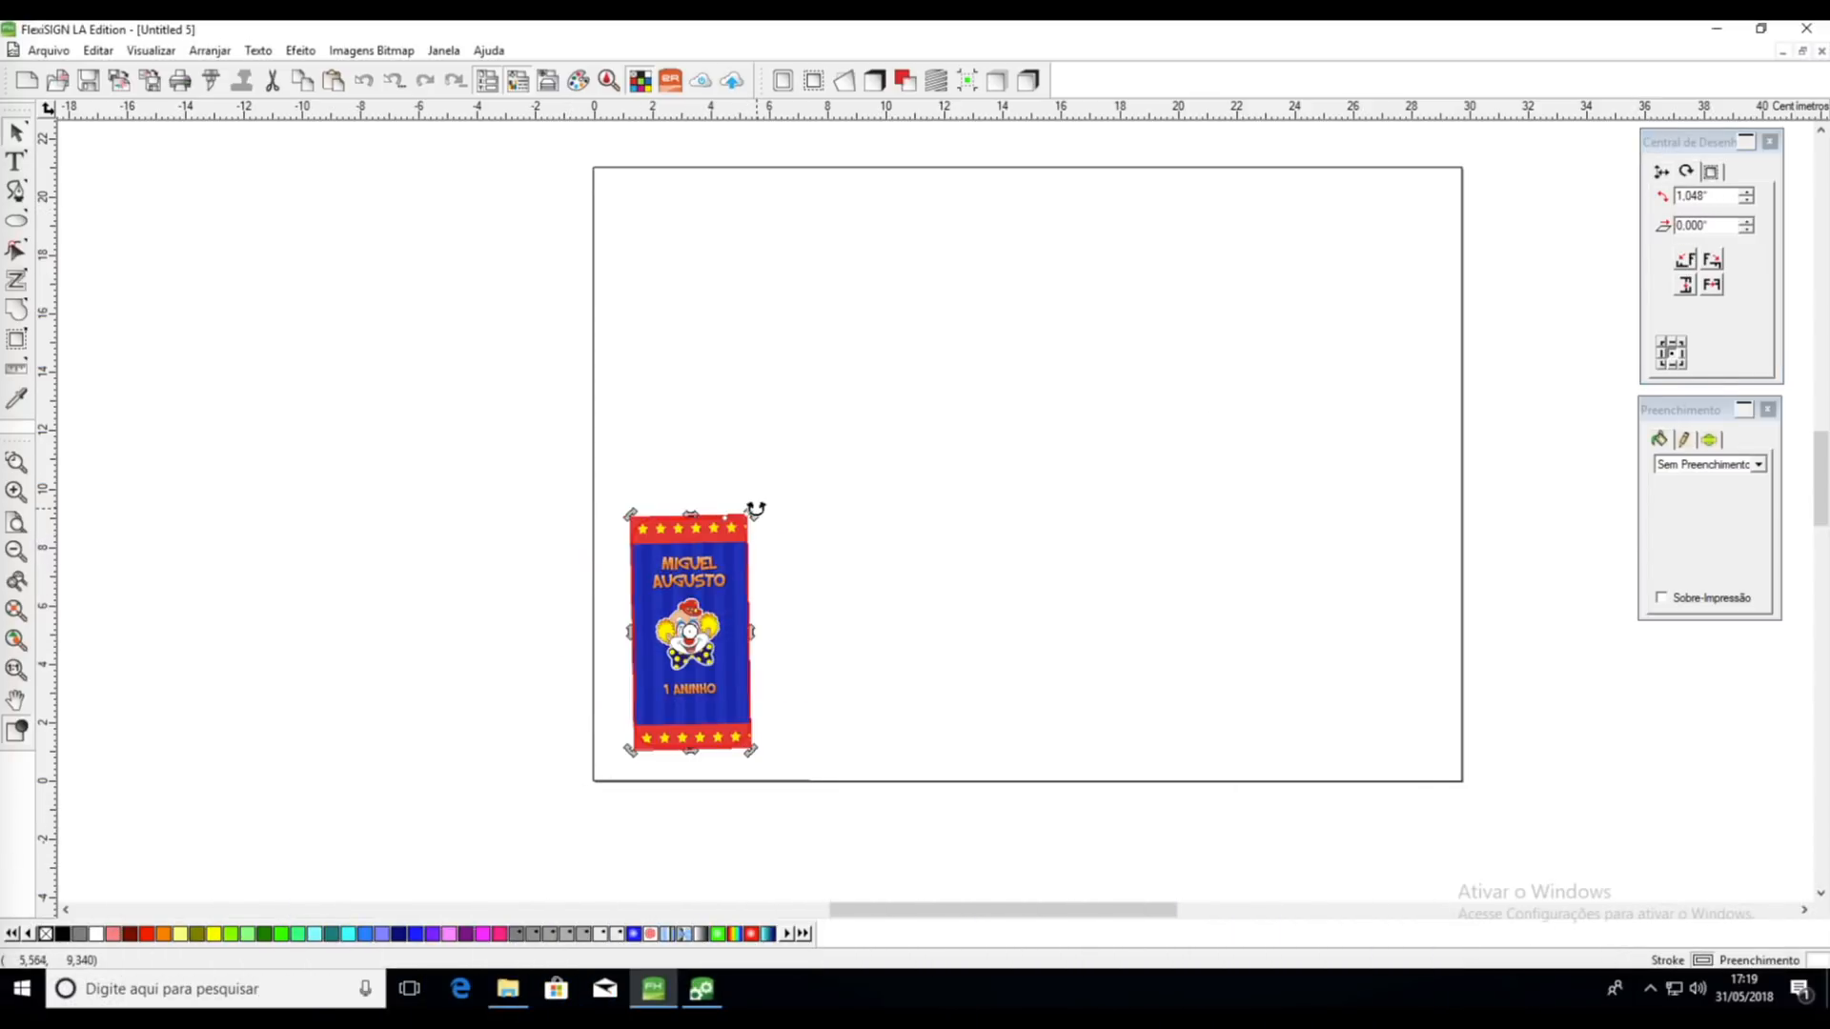
pyautogui.hotkey('ctrl', 'z')
# Turn the circus label clockwise by a quarter turn, mirror it horizontally several times and rotate it counterclockwise in quarter turns
pyautogui.click(1712, 260)
pyautogui.click(1713, 287)
pyautogui.click(1713, 286)
pyautogui.click(1713, 286)
pyautogui.click(1714, 287)
pyautogui.click(1715, 287)
pyautogui.click(1686, 261)
pyautogui.click(1689, 265)
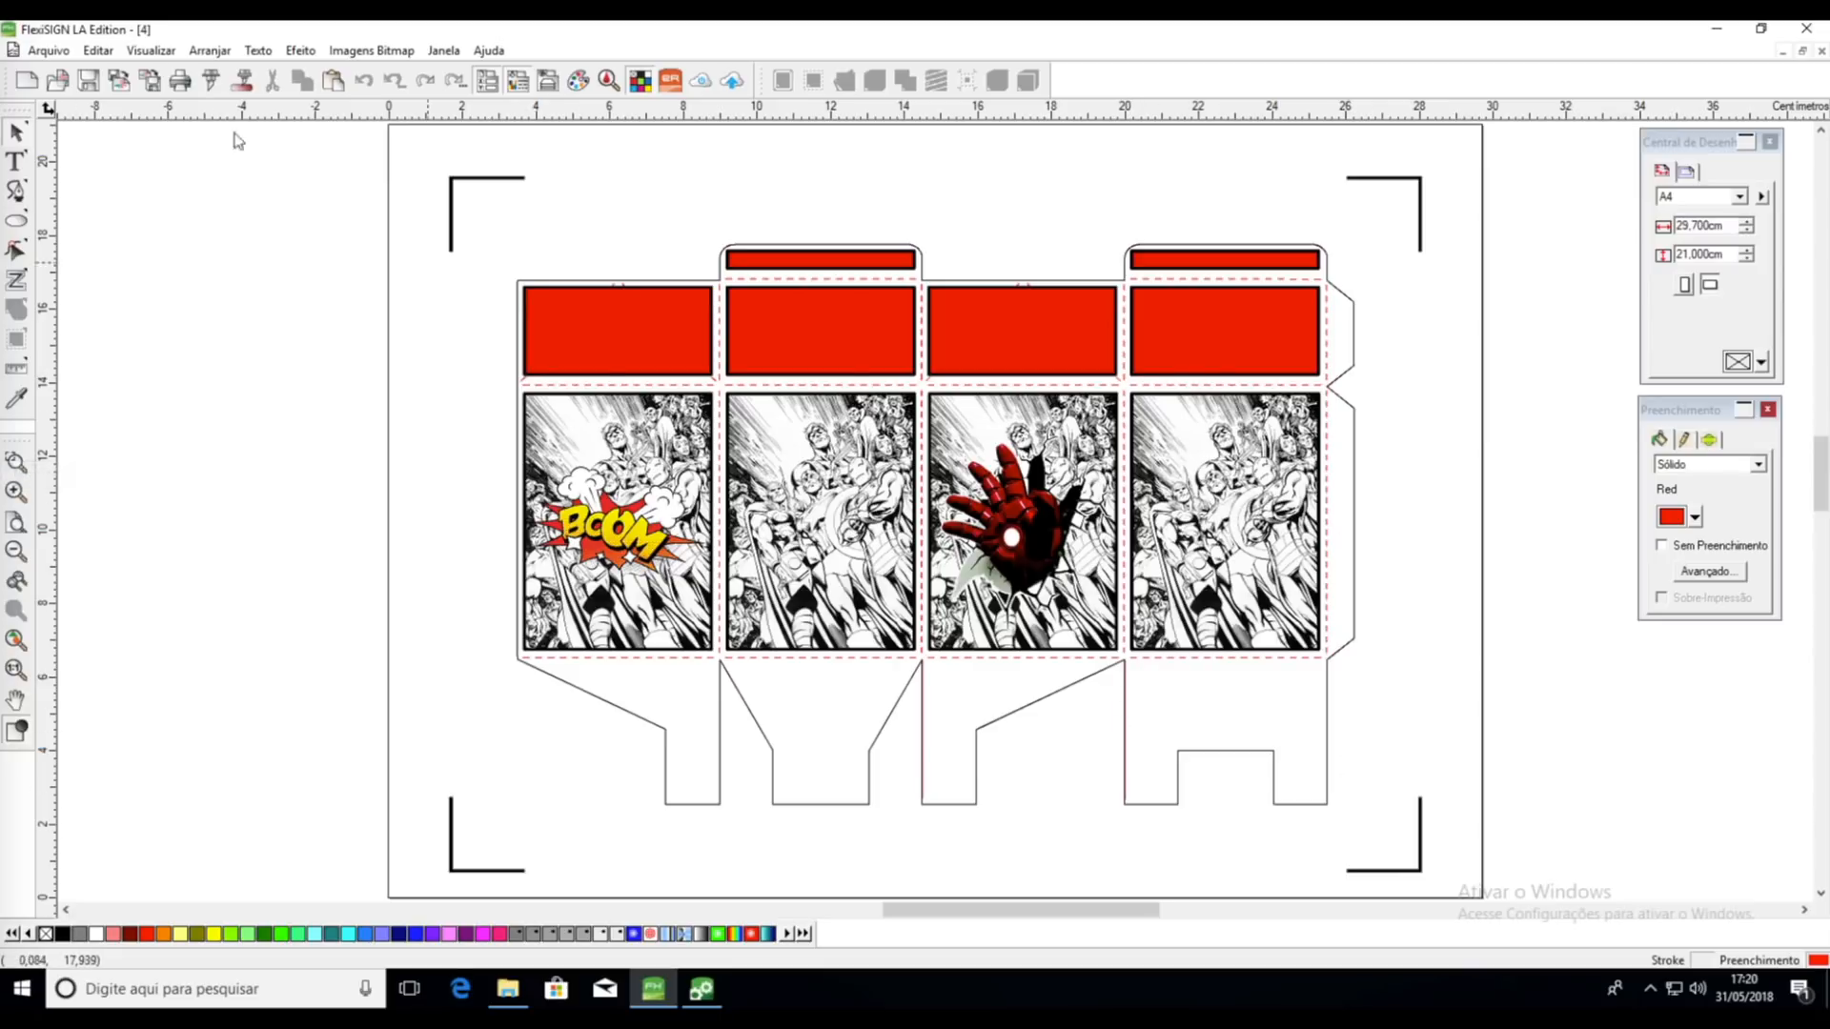
# Open the contour cut setup for the box template, fit the preview to the job and set the Red lines' Força to 12 g
pyautogui.click(244, 84)
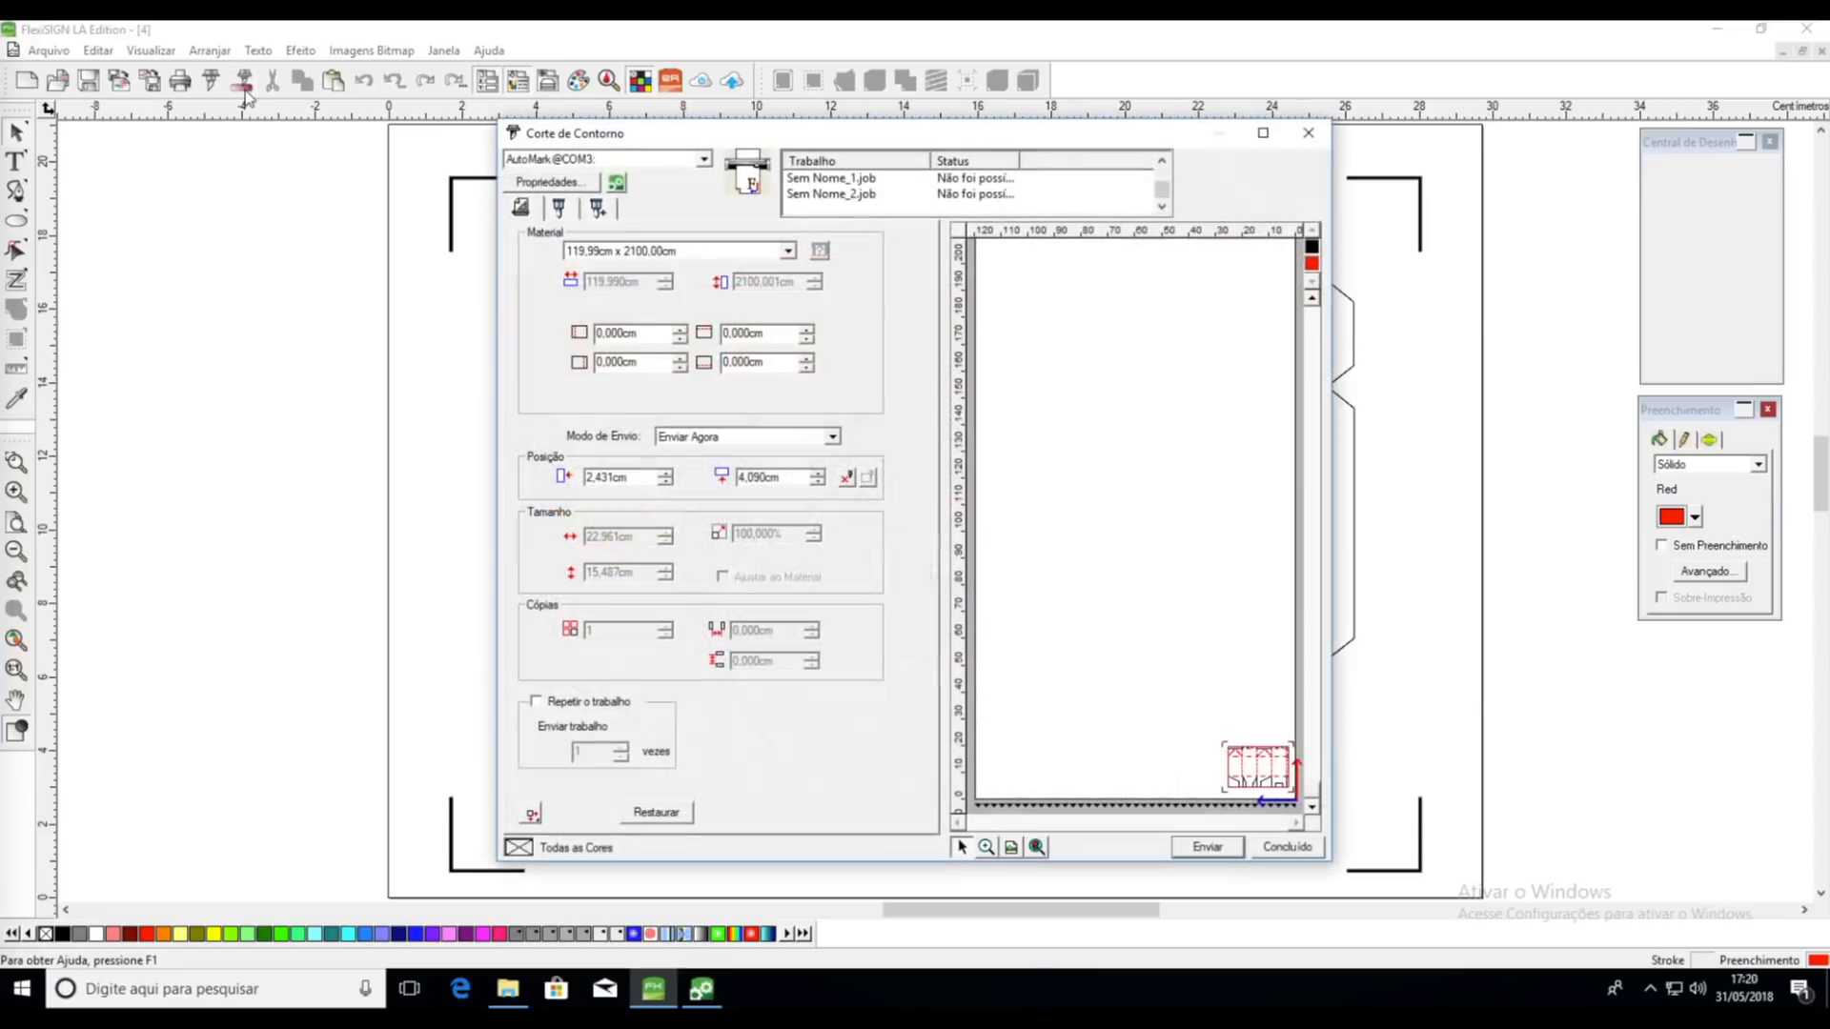
pyautogui.click(1038, 846)
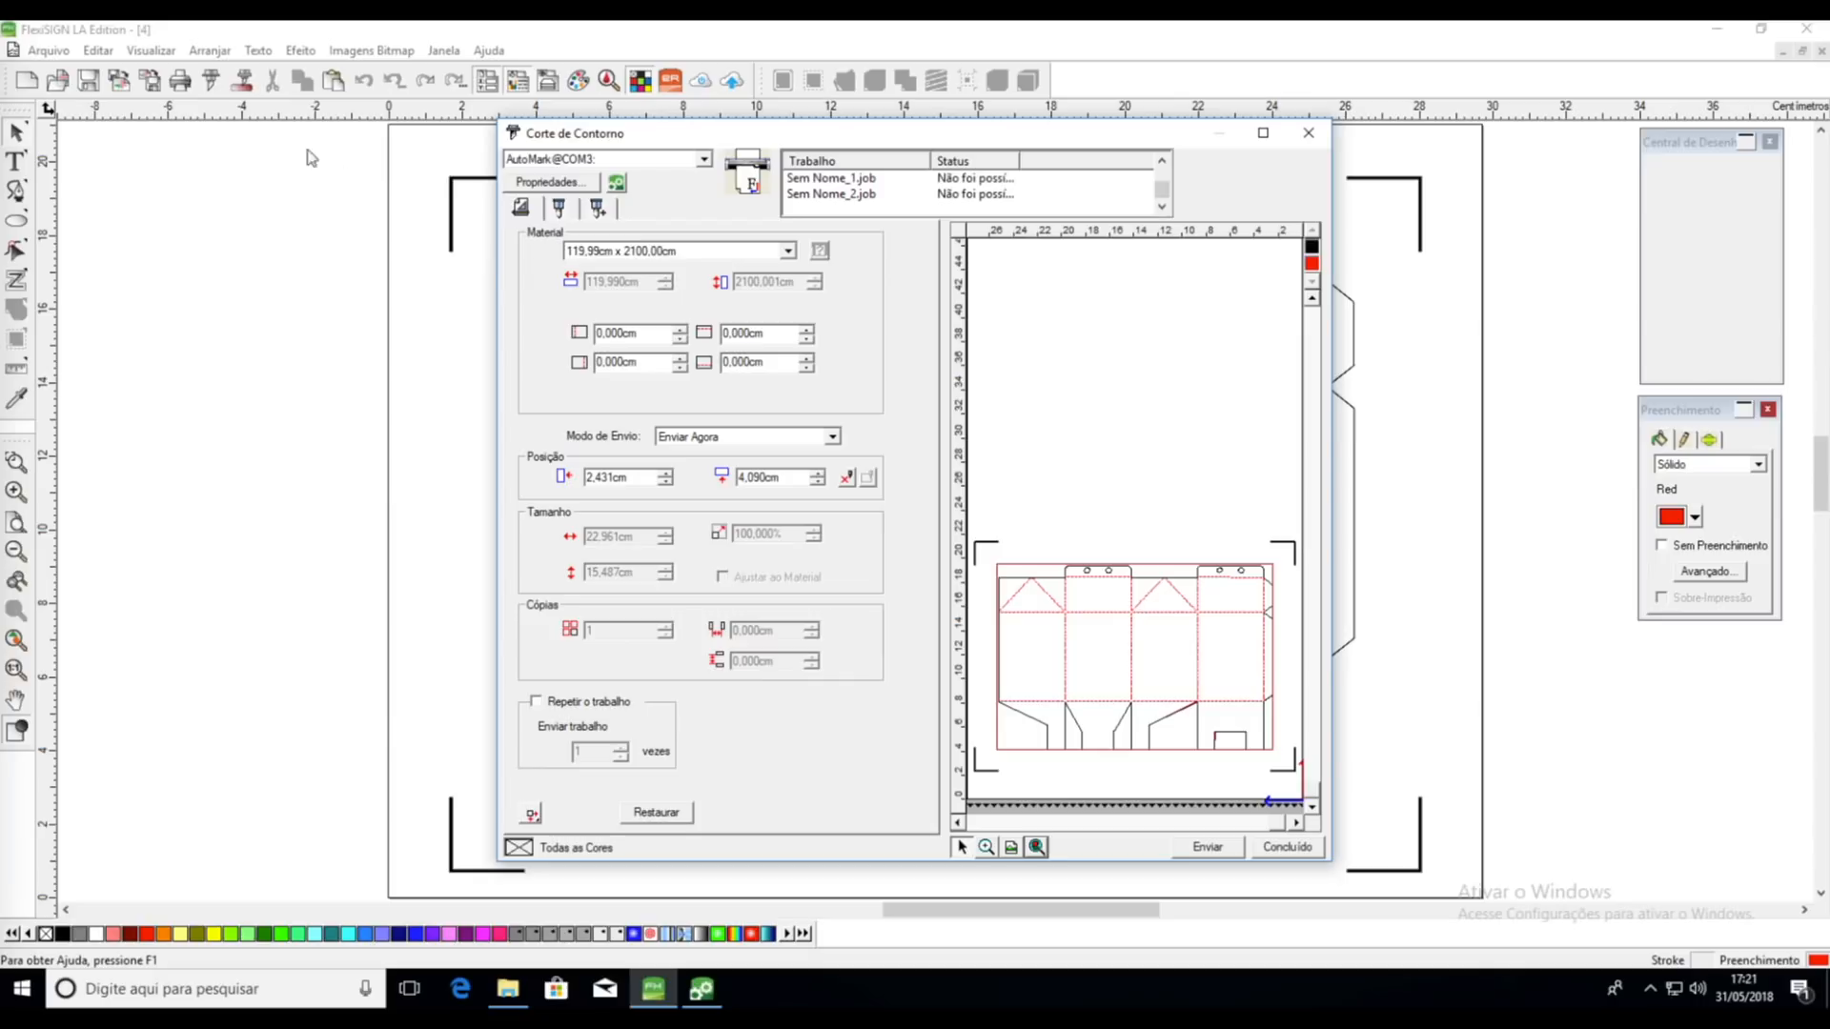
pyautogui.click(560, 208)
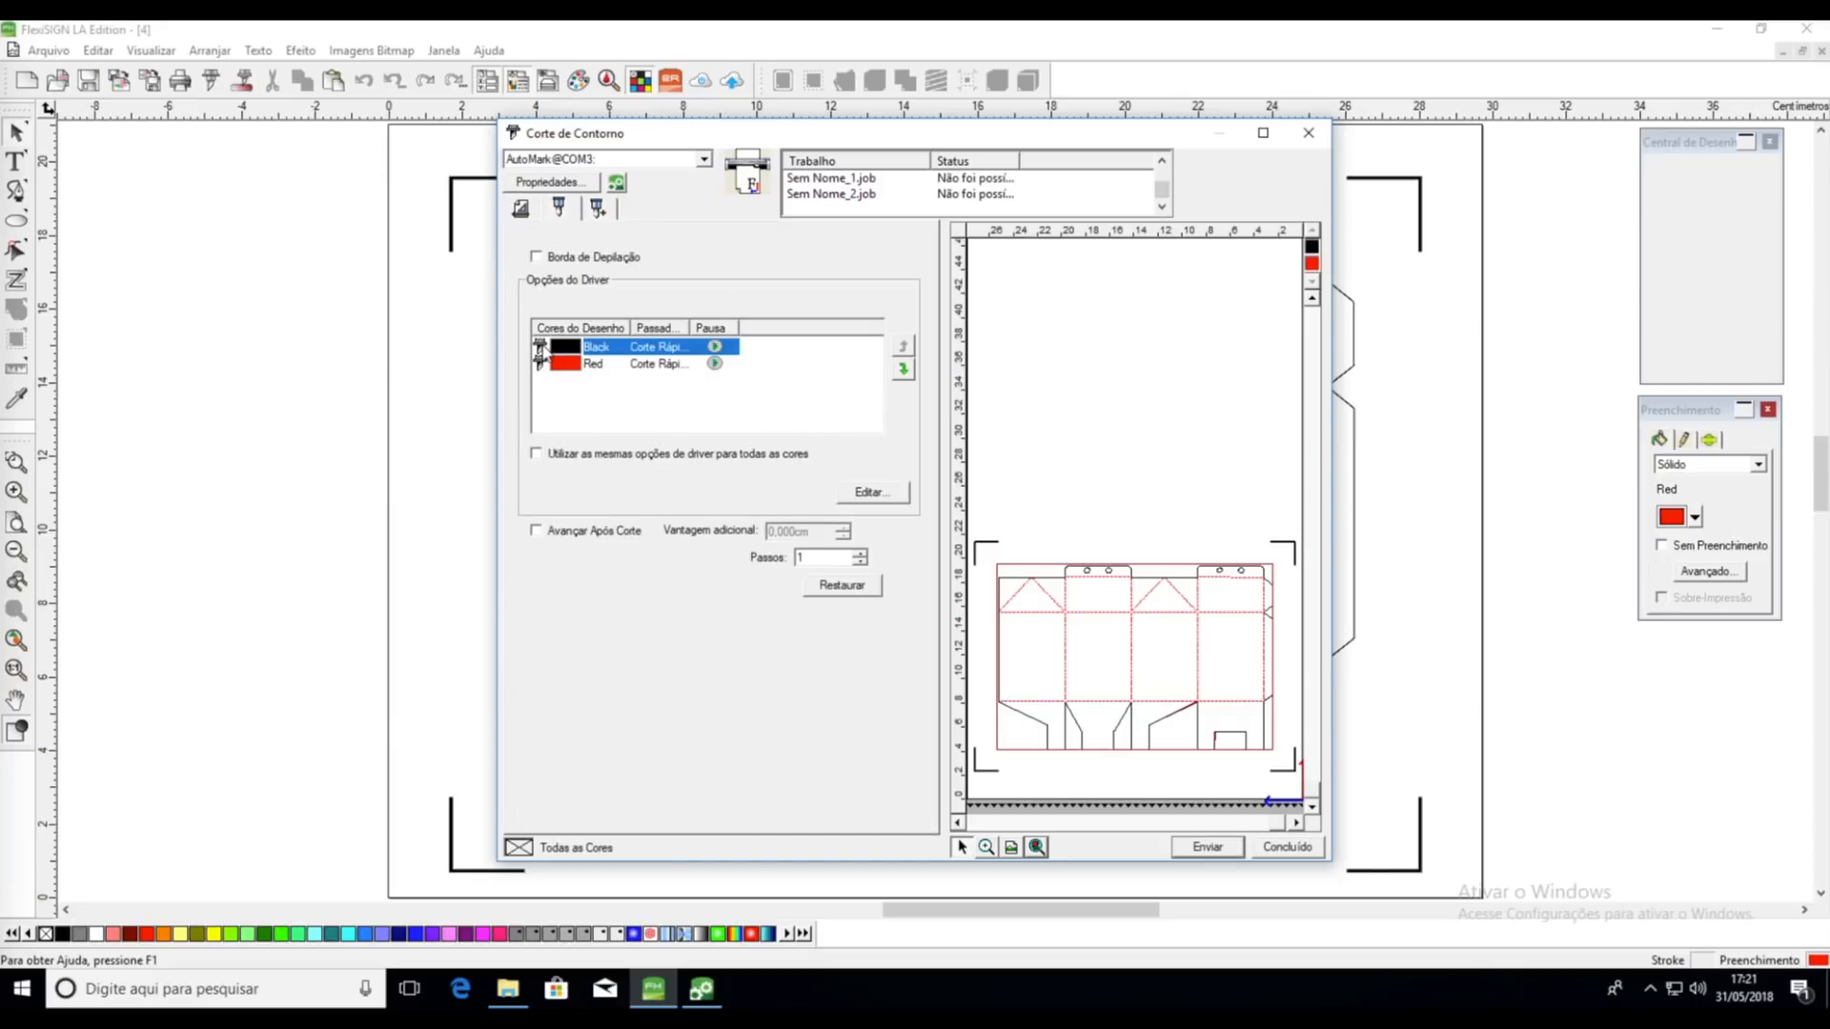
pyautogui.doubleClick(656, 364)
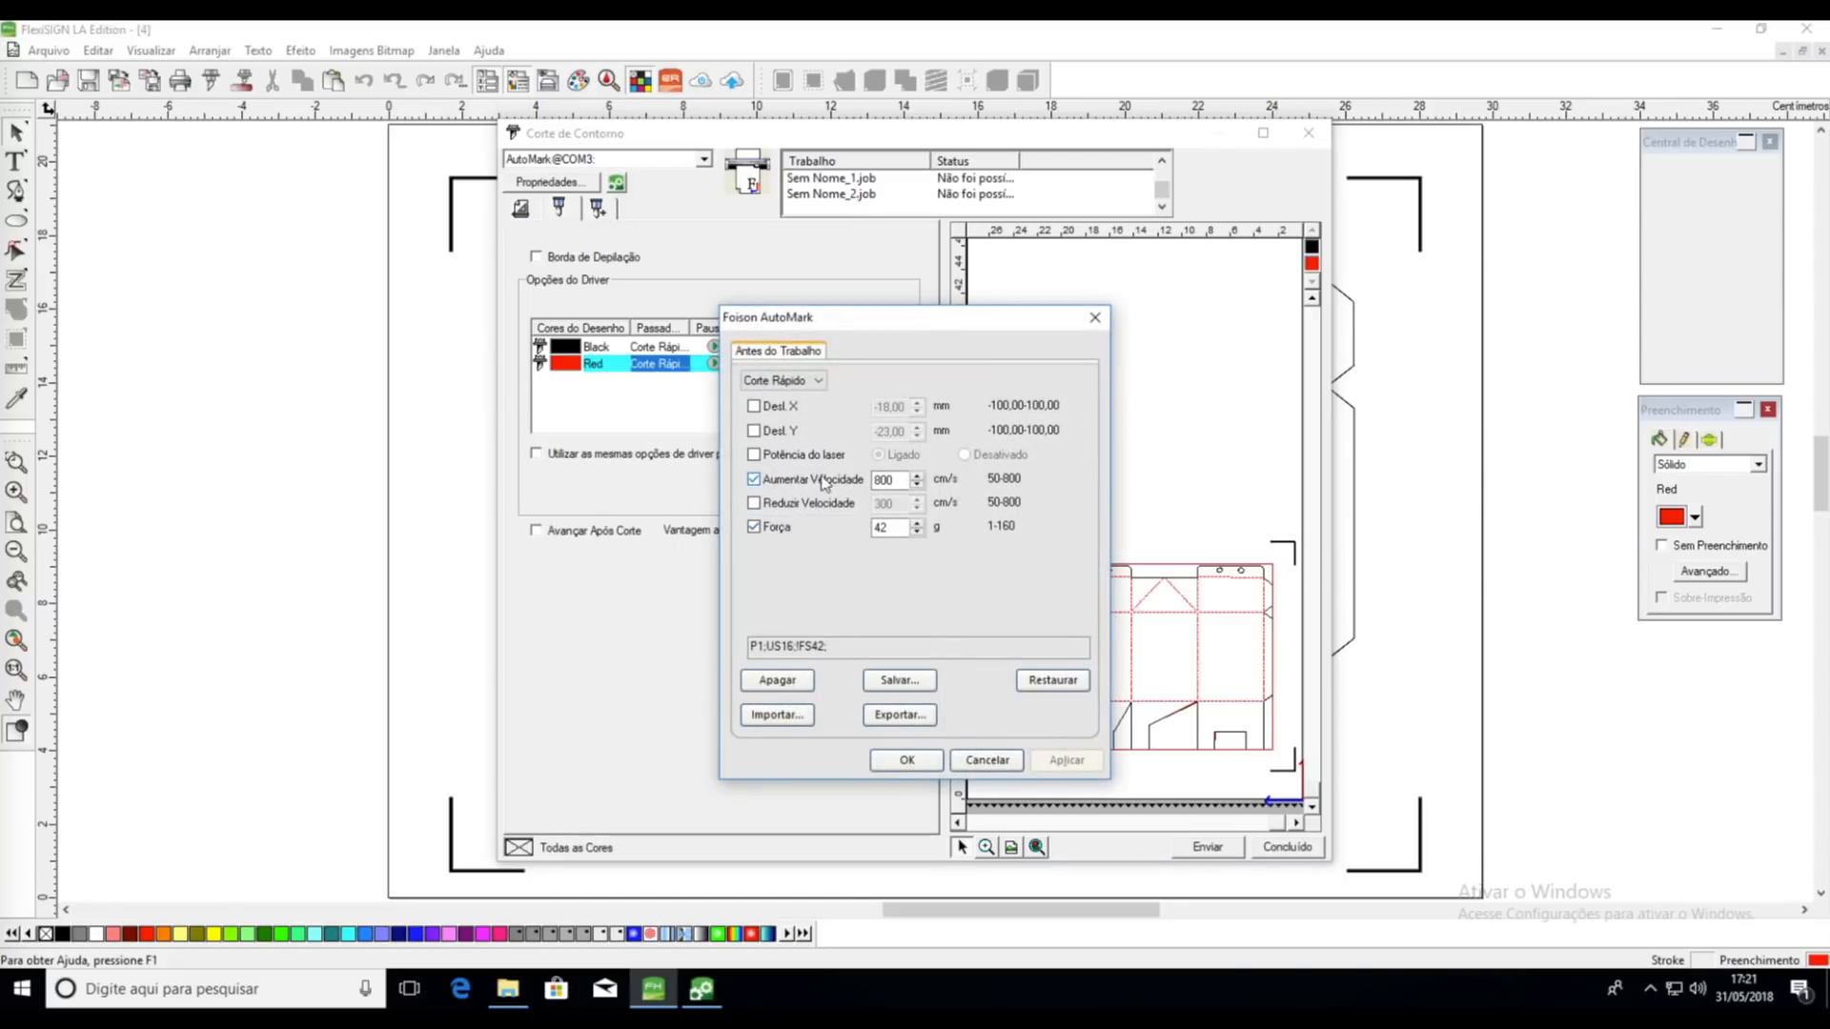
pyautogui.click(894, 529)
pyautogui.doubleClick(900, 530)
pyautogui.write('12')
pyautogui.click(908, 762)
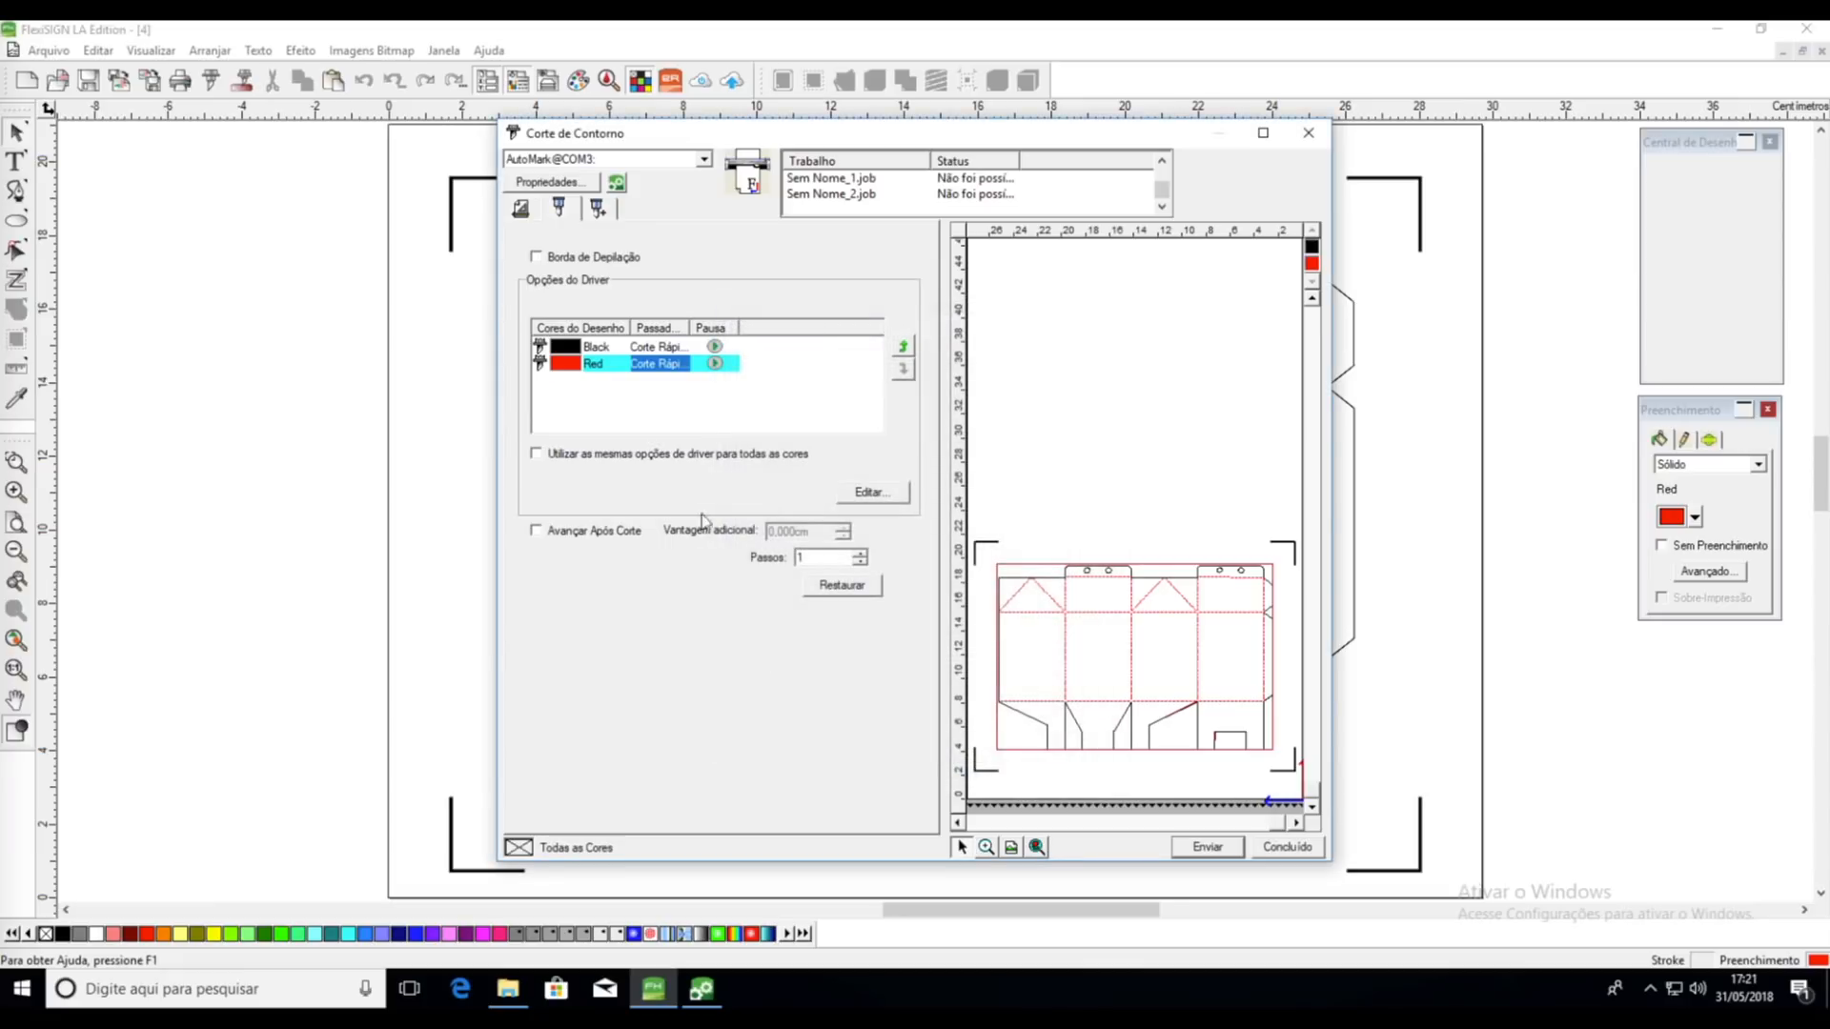
# Open the Black lines' driver options in the contour cut setup, select the Força value and accept the options
pyautogui.doubleClick(656, 347)
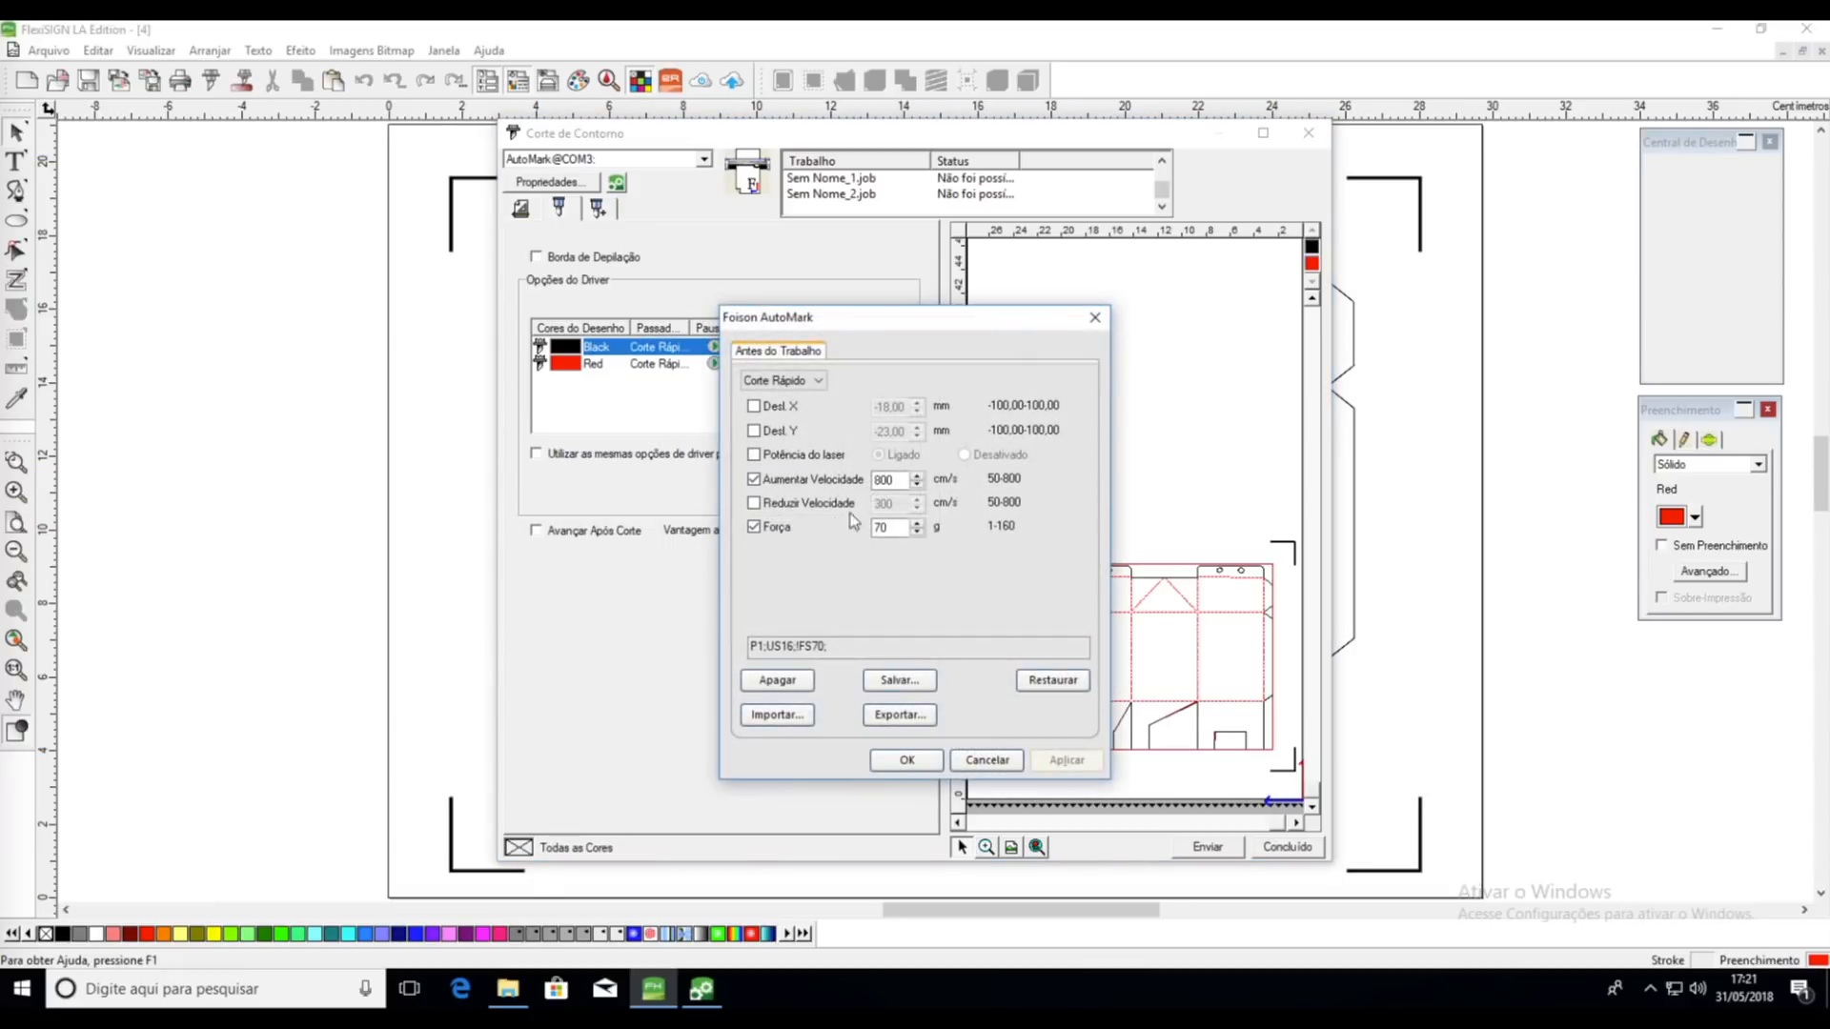
pyautogui.doubleClick(896, 529)
pyautogui.click(906, 760)
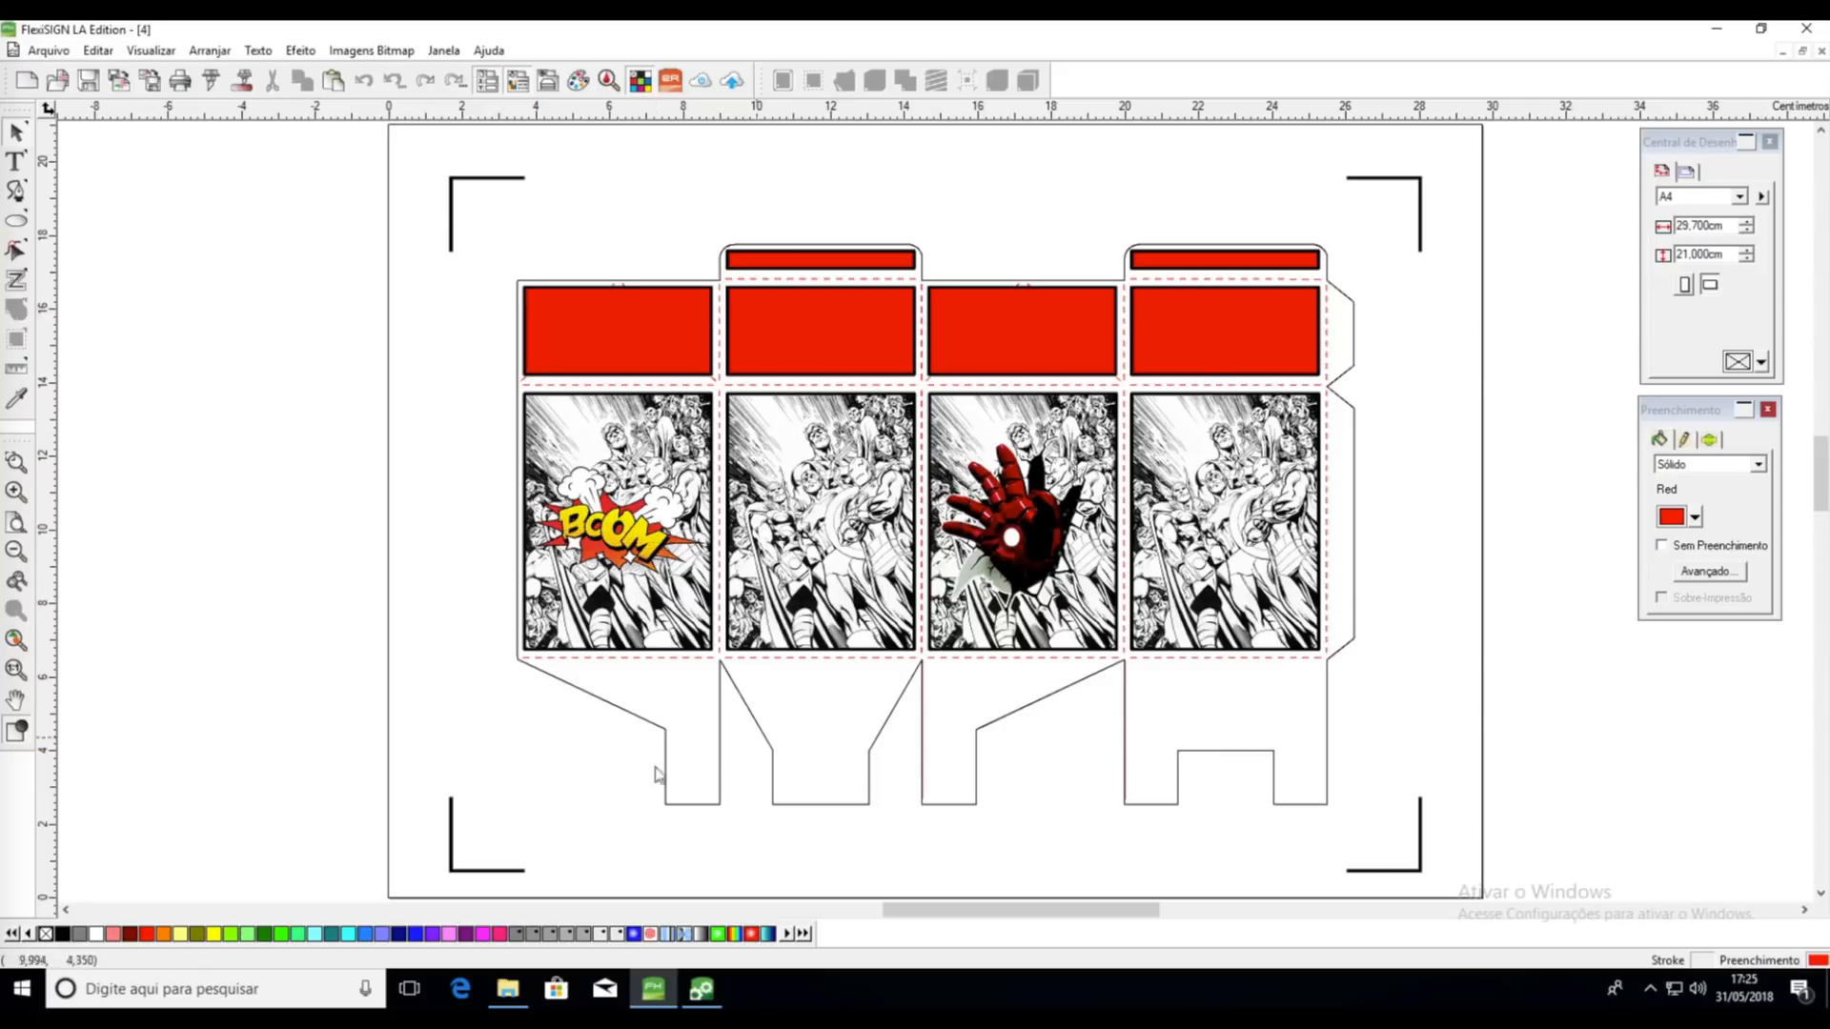
# Switch to Production Manager to examine its job list and reposition its window over the drawing
pyautogui.click(704, 992)
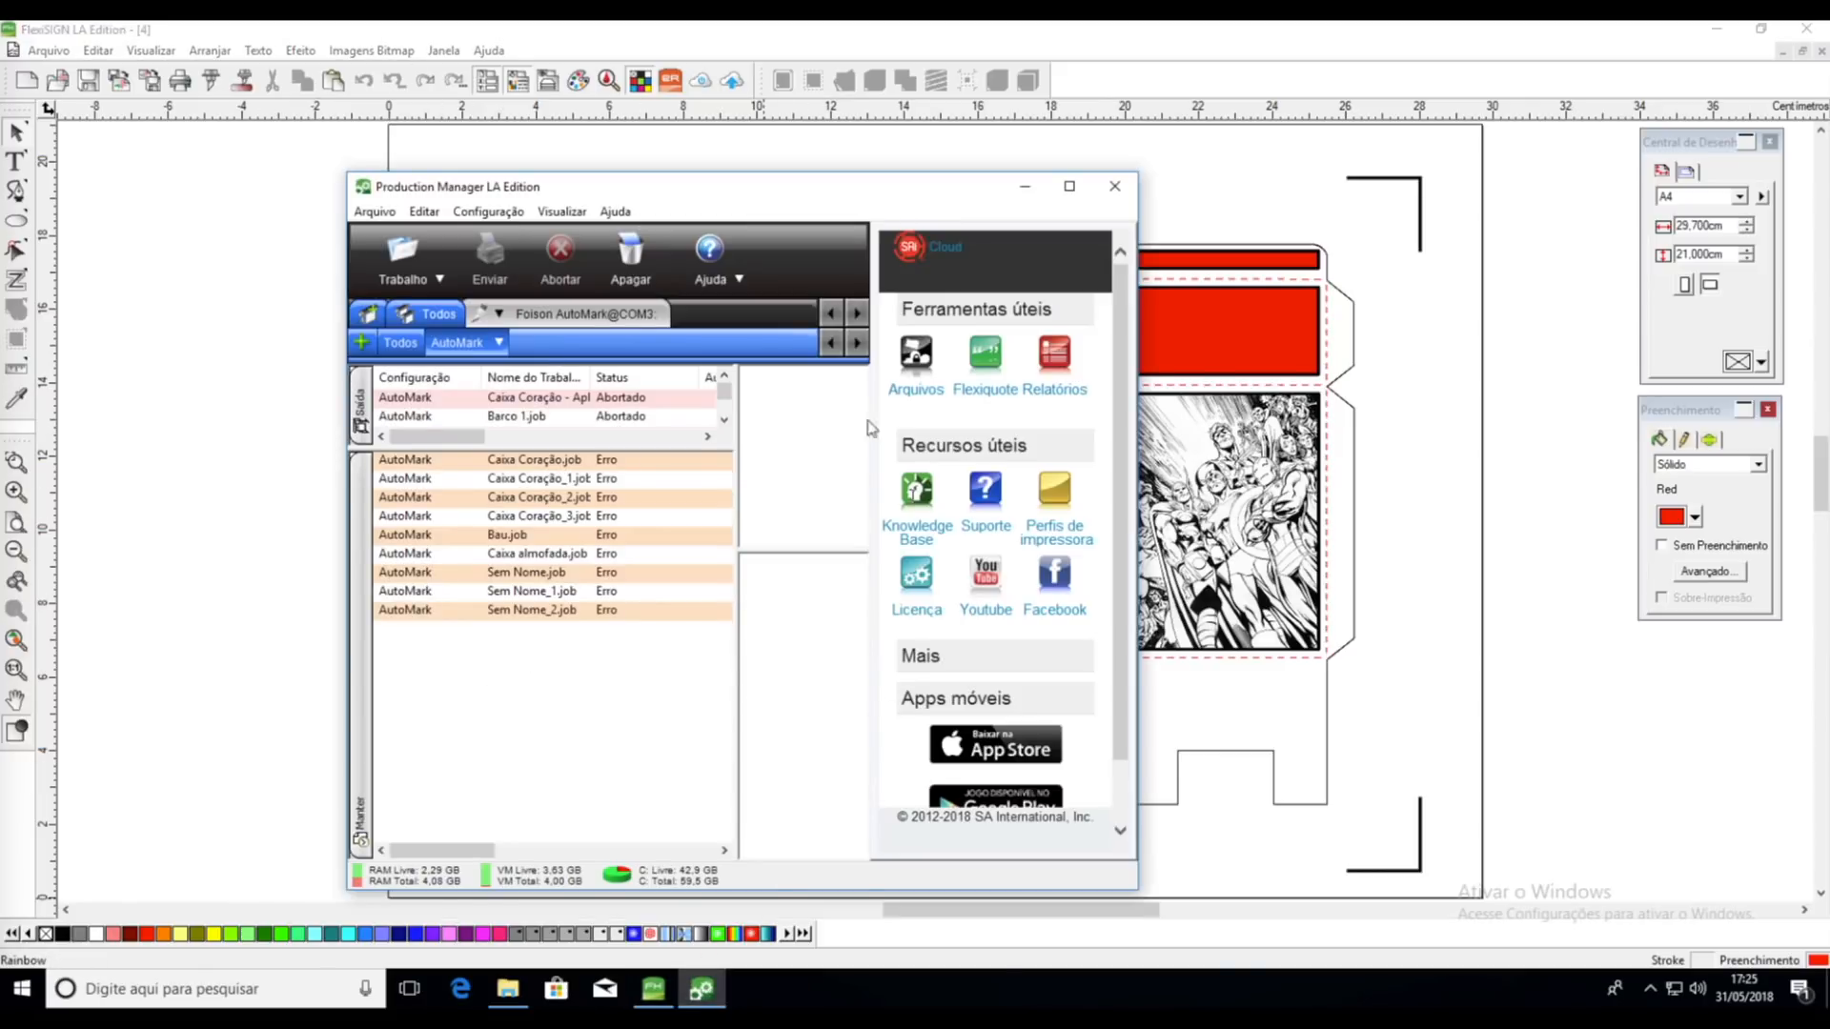
pyautogui.moveTo(471, 192); pyautogui.dragTo(653, 139)
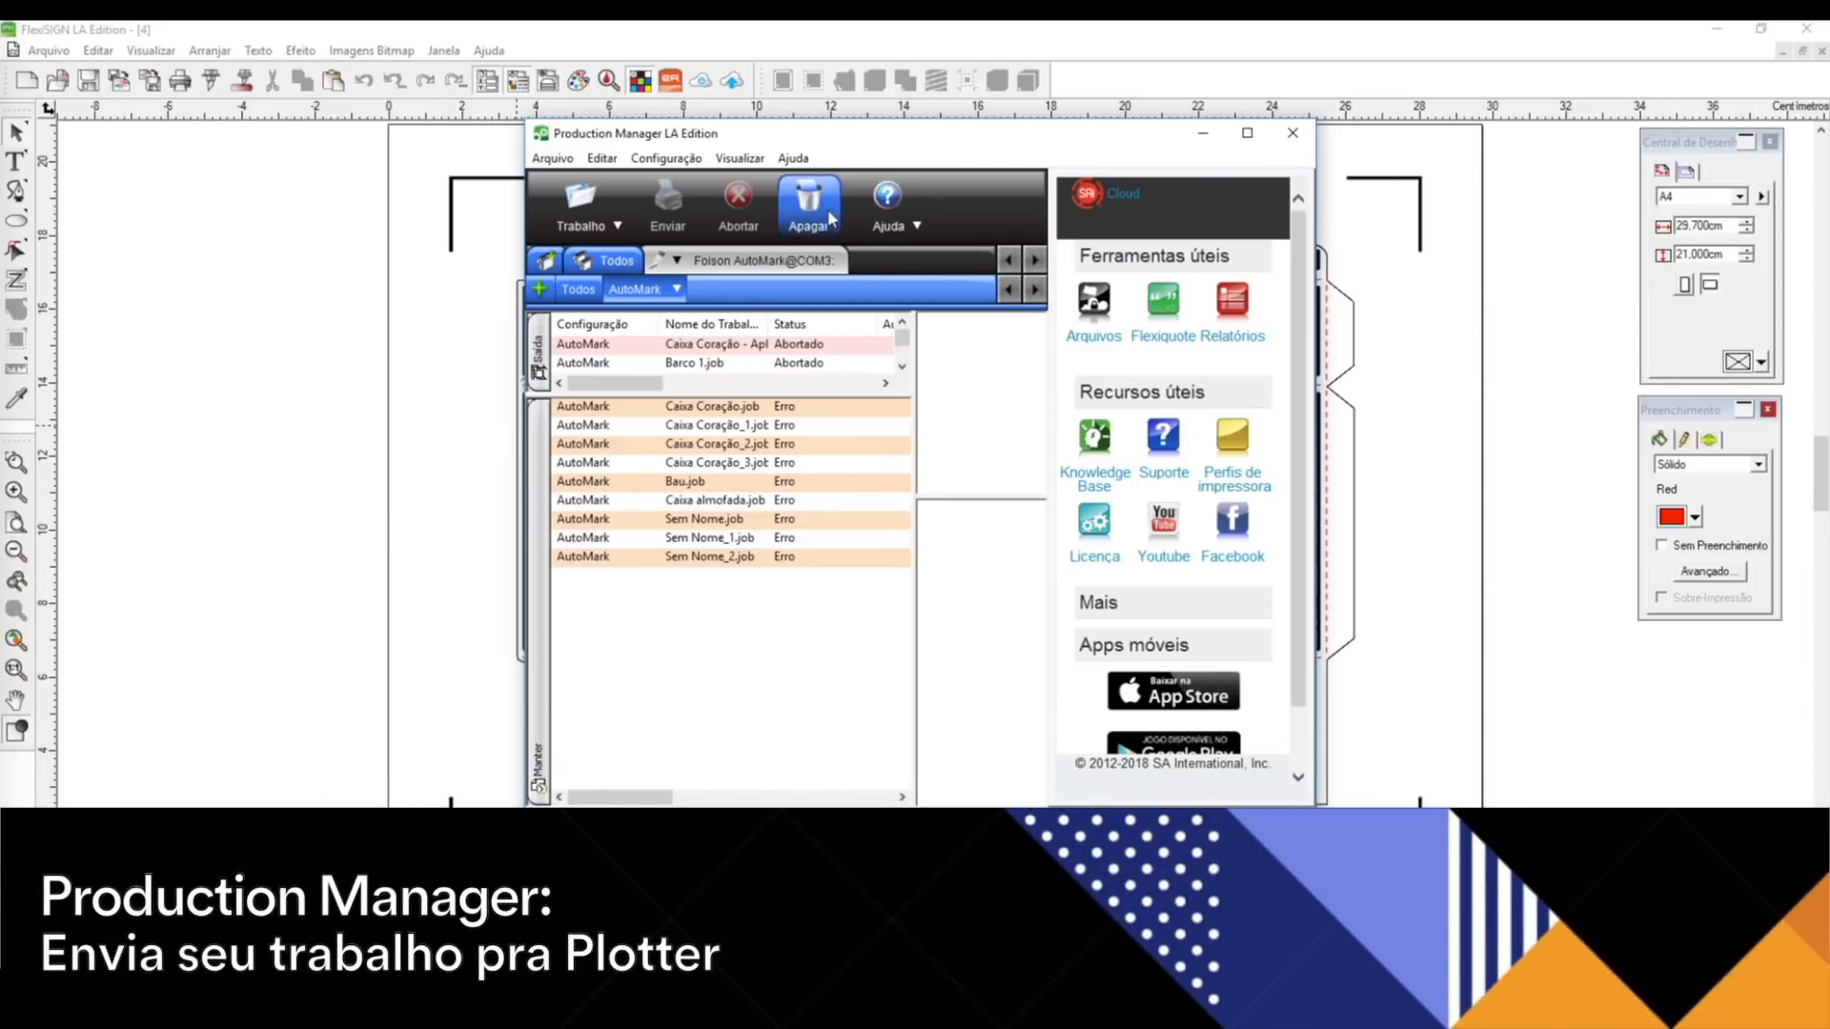
pyautogui.moveTo(767, 135)
pyautogui.mouseDown()
pyautogui.moveTo(825, 123)
pyautogui.moveTo(780, 121)
pyautogui.mouseUp()
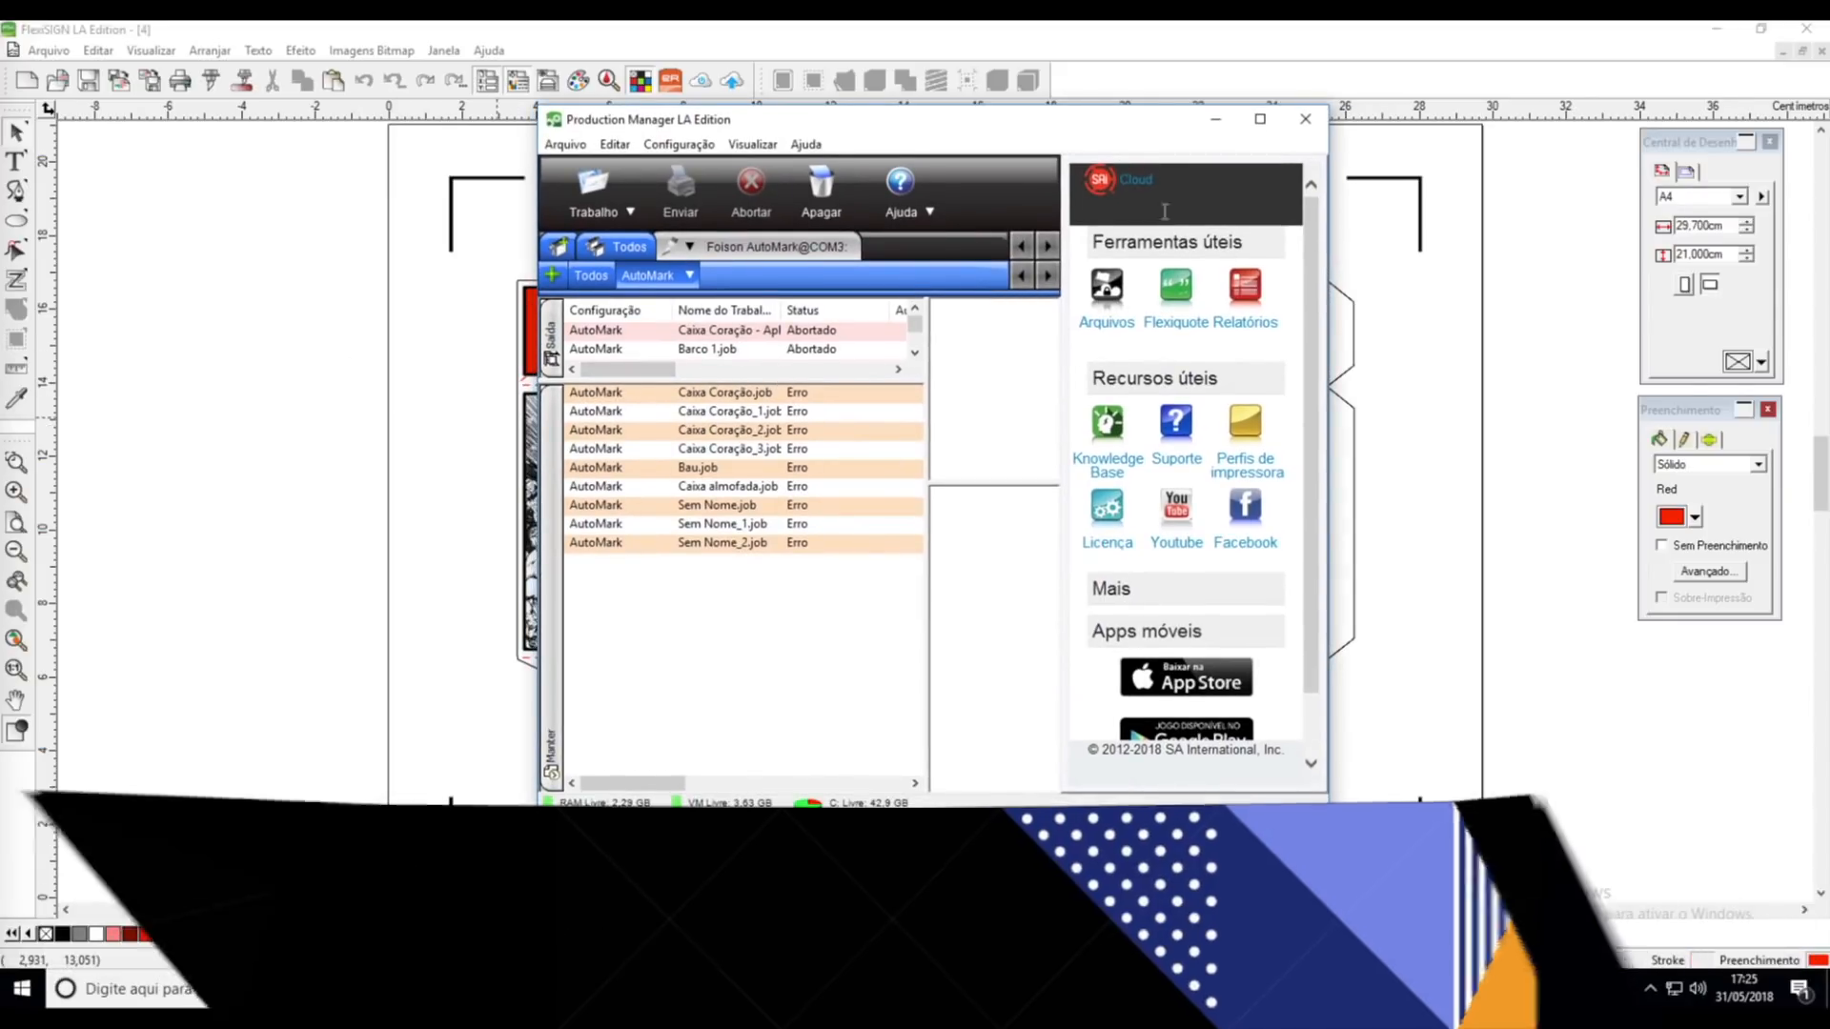
# Close Production Manager while the contour cut setup is open and acknowledge the resulting notice
pyautogui.click(1306, 120)
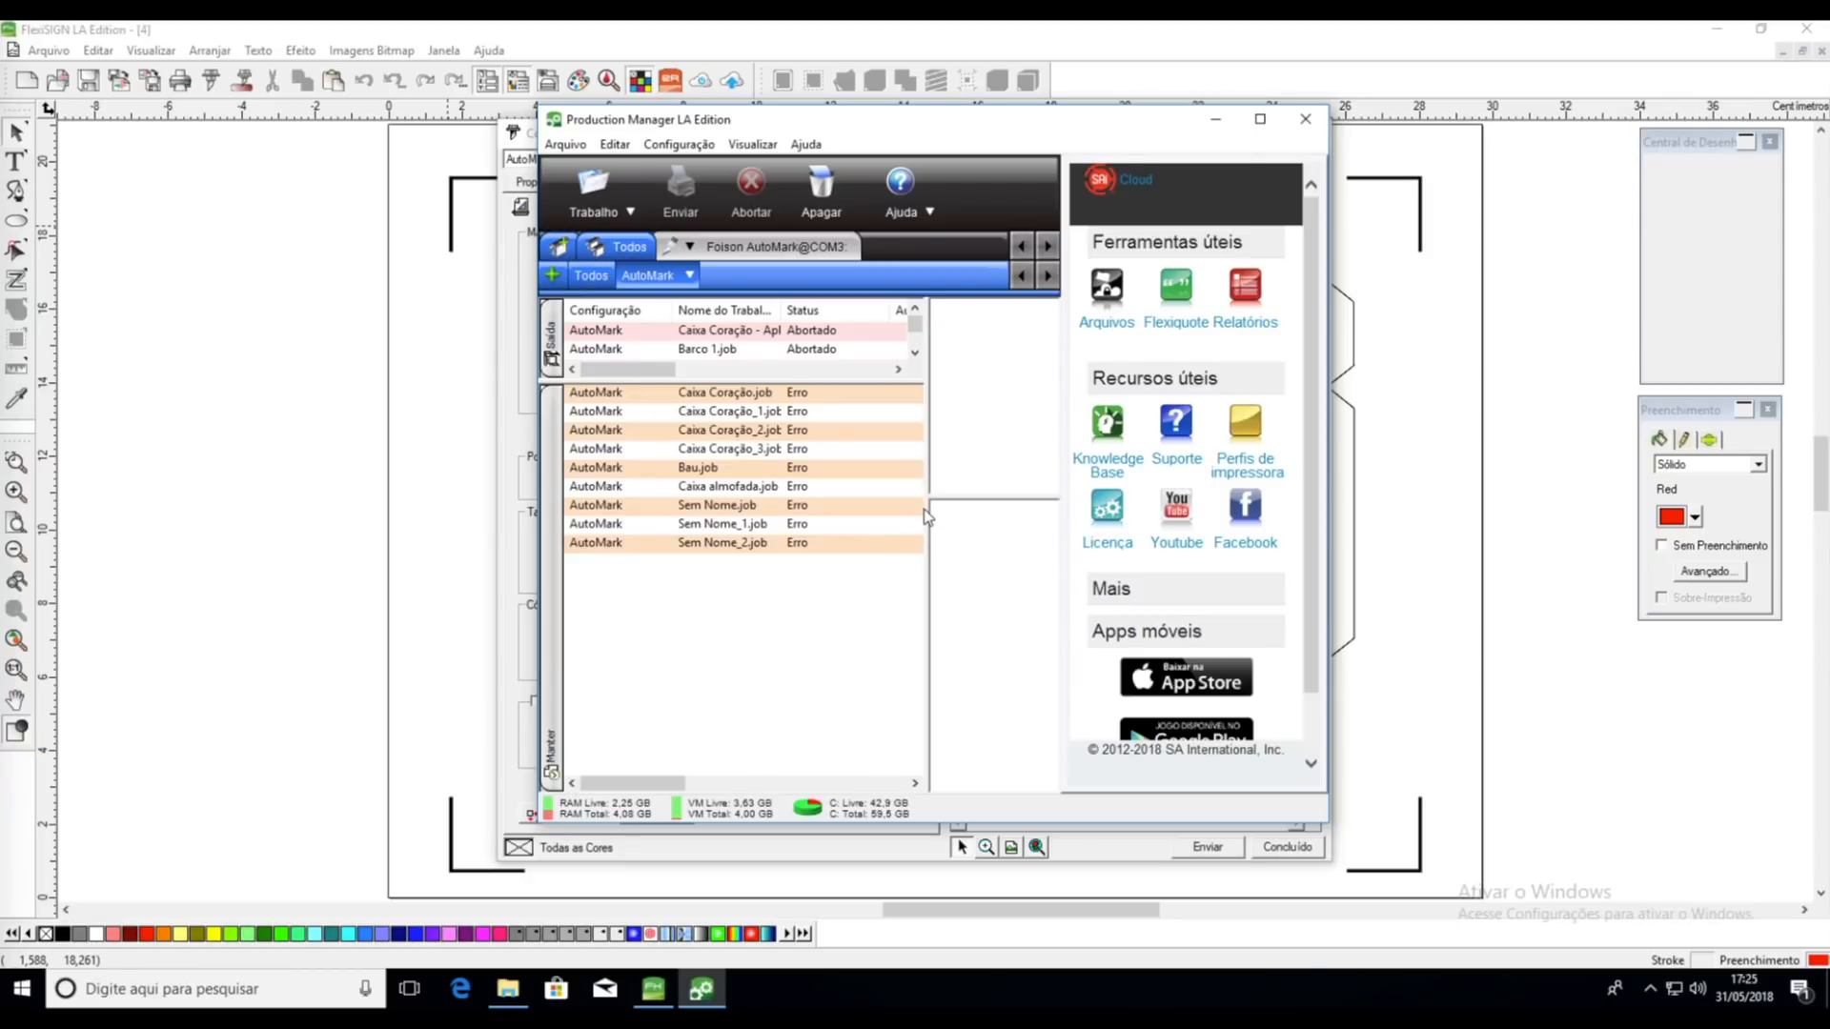
pyautogui.click(1288, 120)
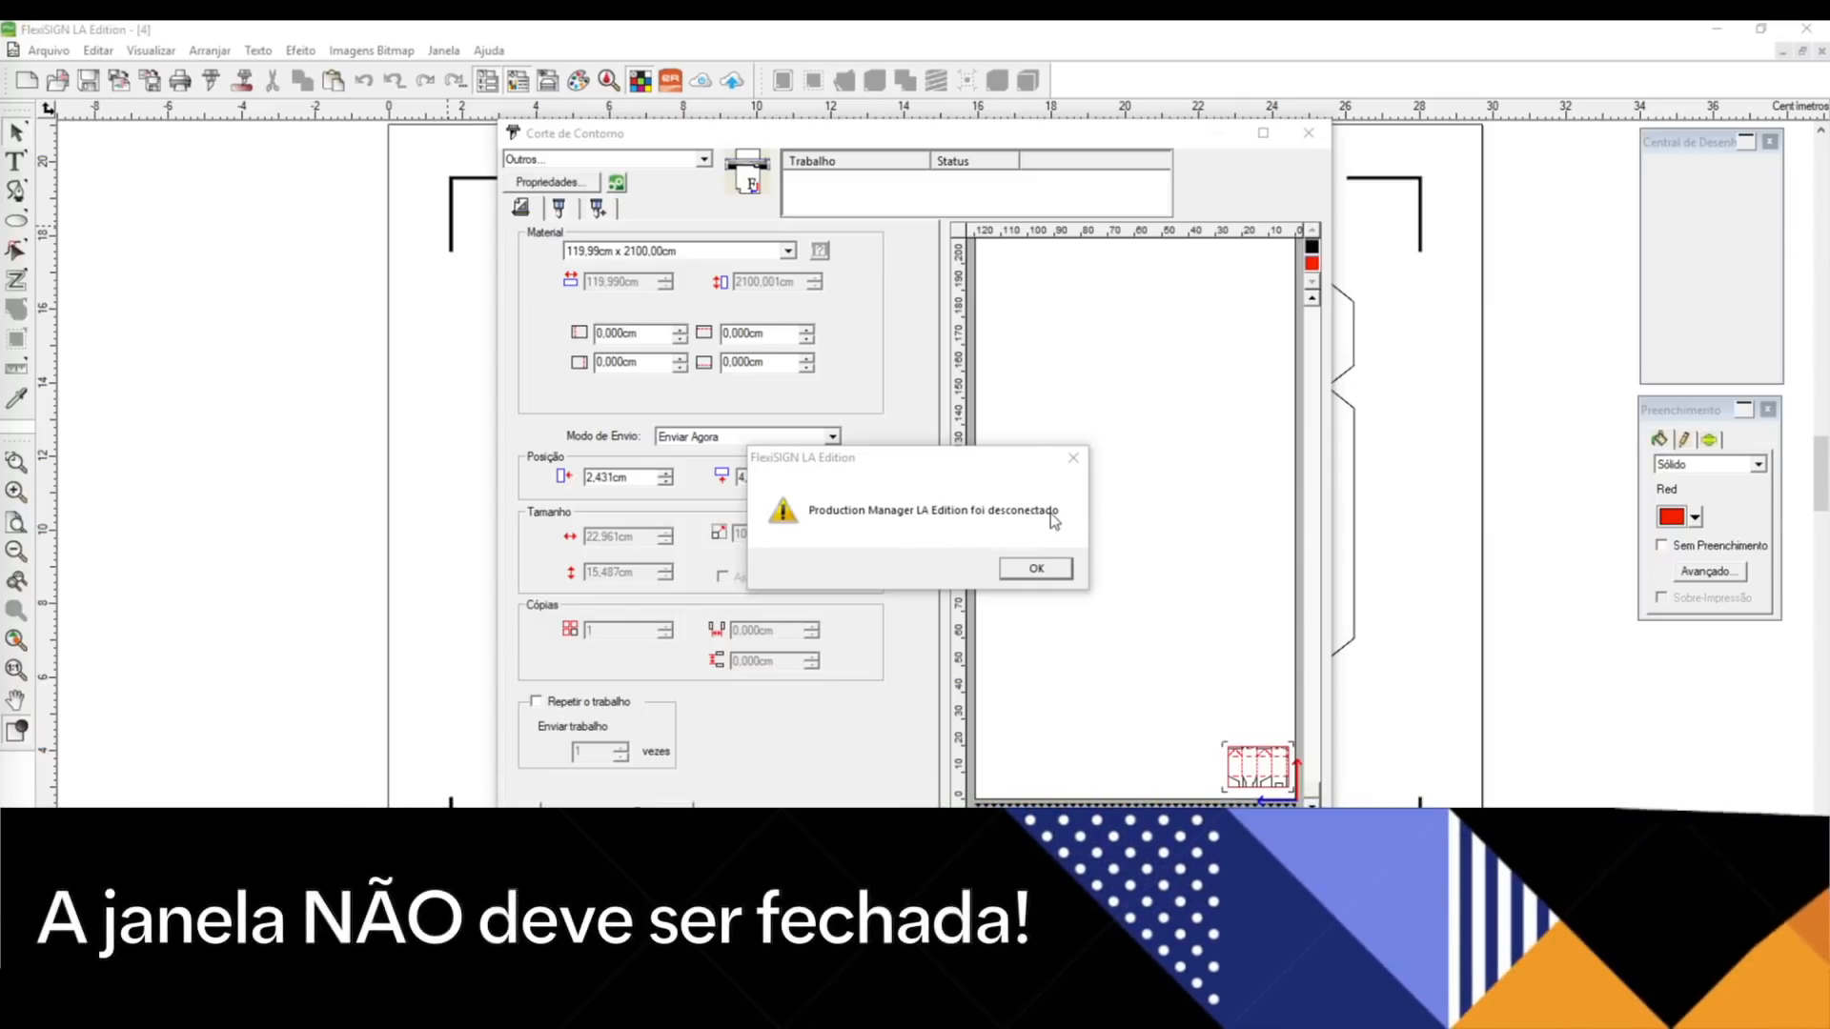
pyautogui.click(1039, 570)
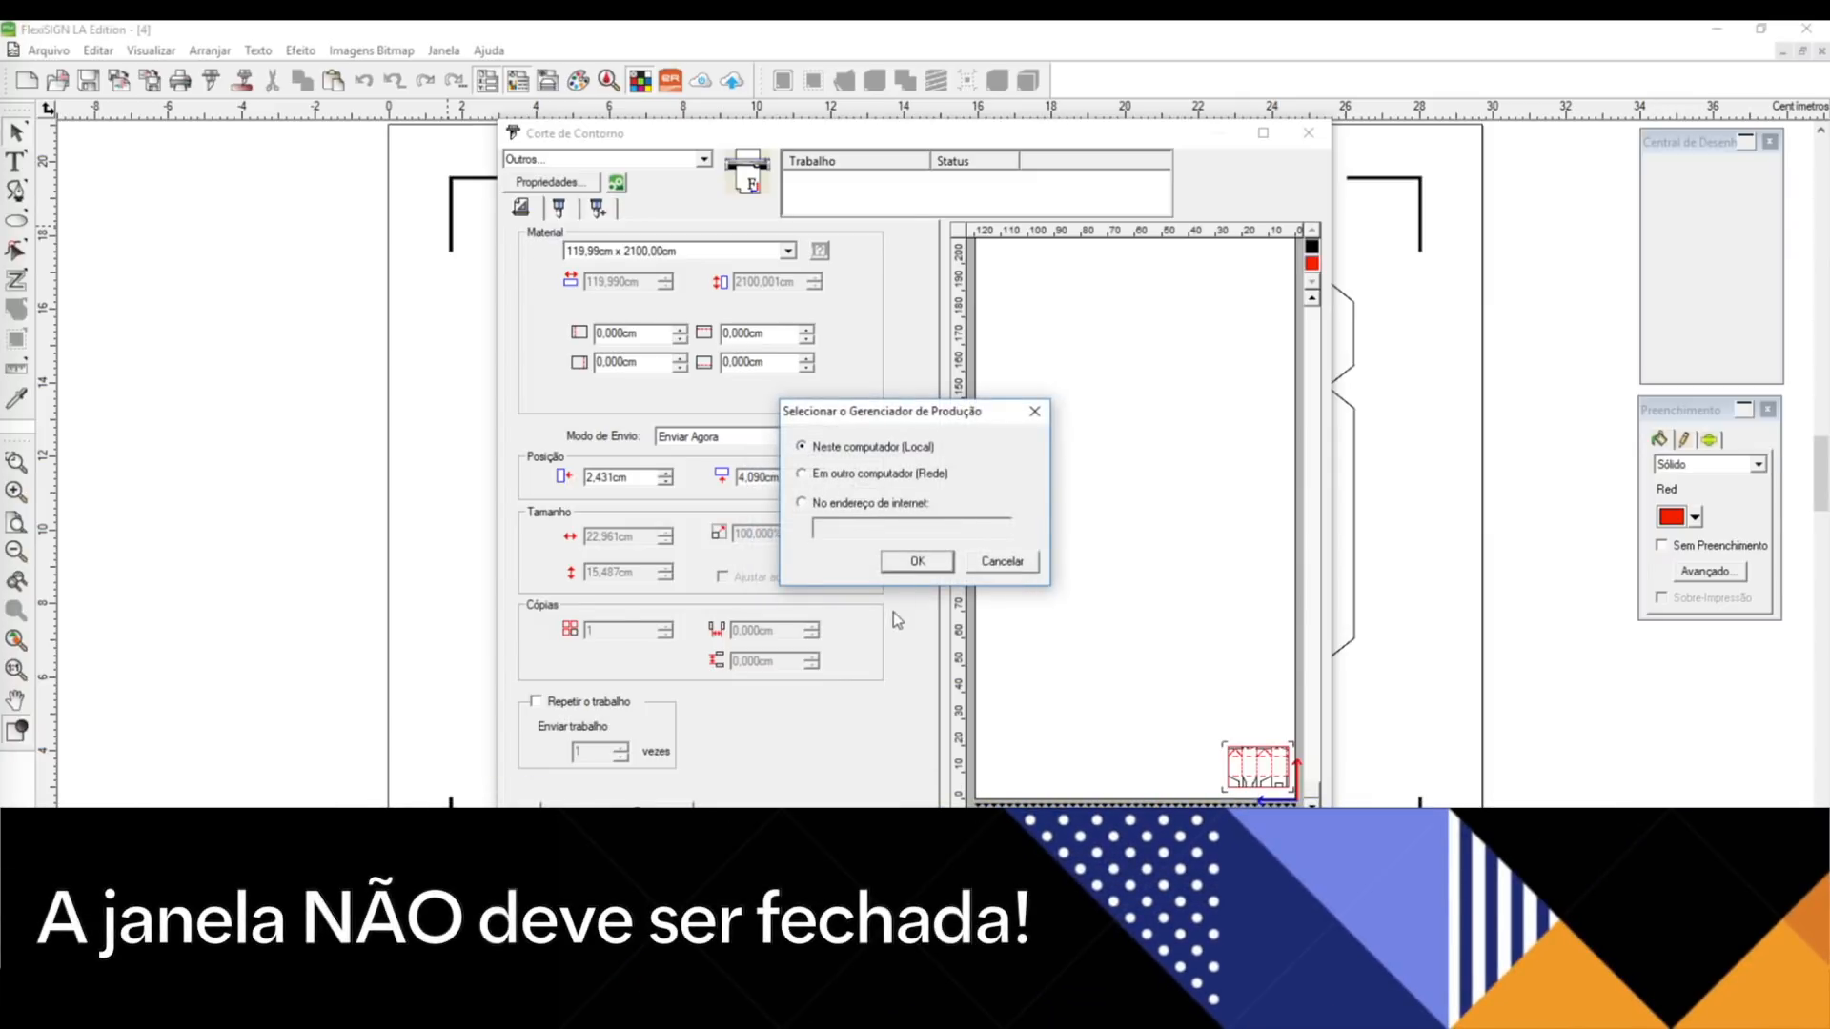